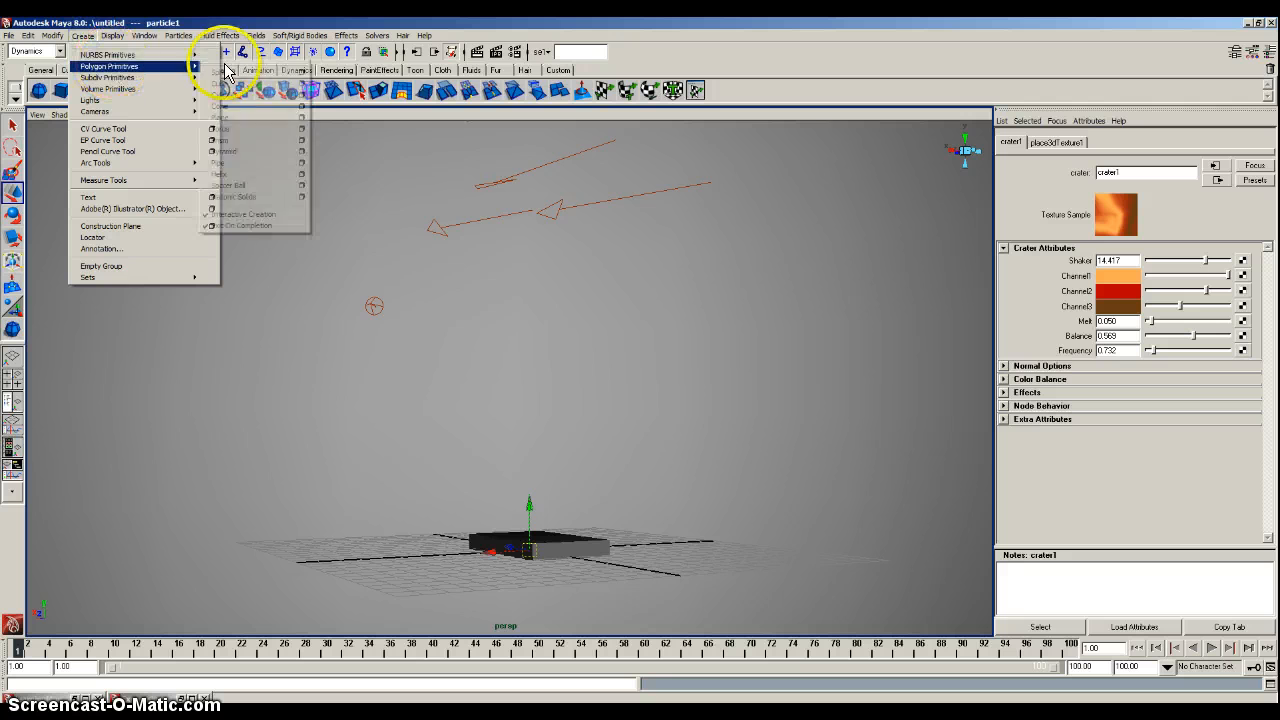
Create a polygon cylinder on the grid beside the flat box and squash it vertically to a Y scale of about 0.486
{"action": "left_click", "coordinate": [275, 96]}
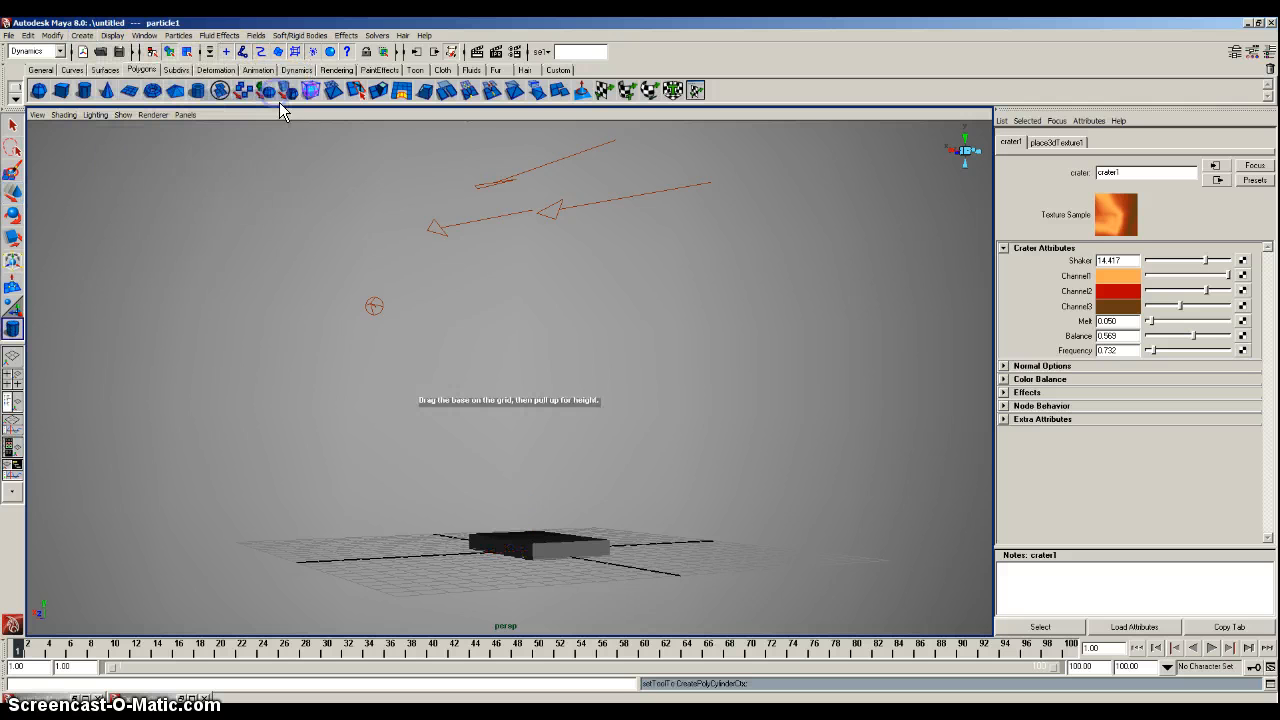
{"action": "left_click_drag", "start_coordinate": [481, 564], "coordinate": [437, 516], "text": "alt"}
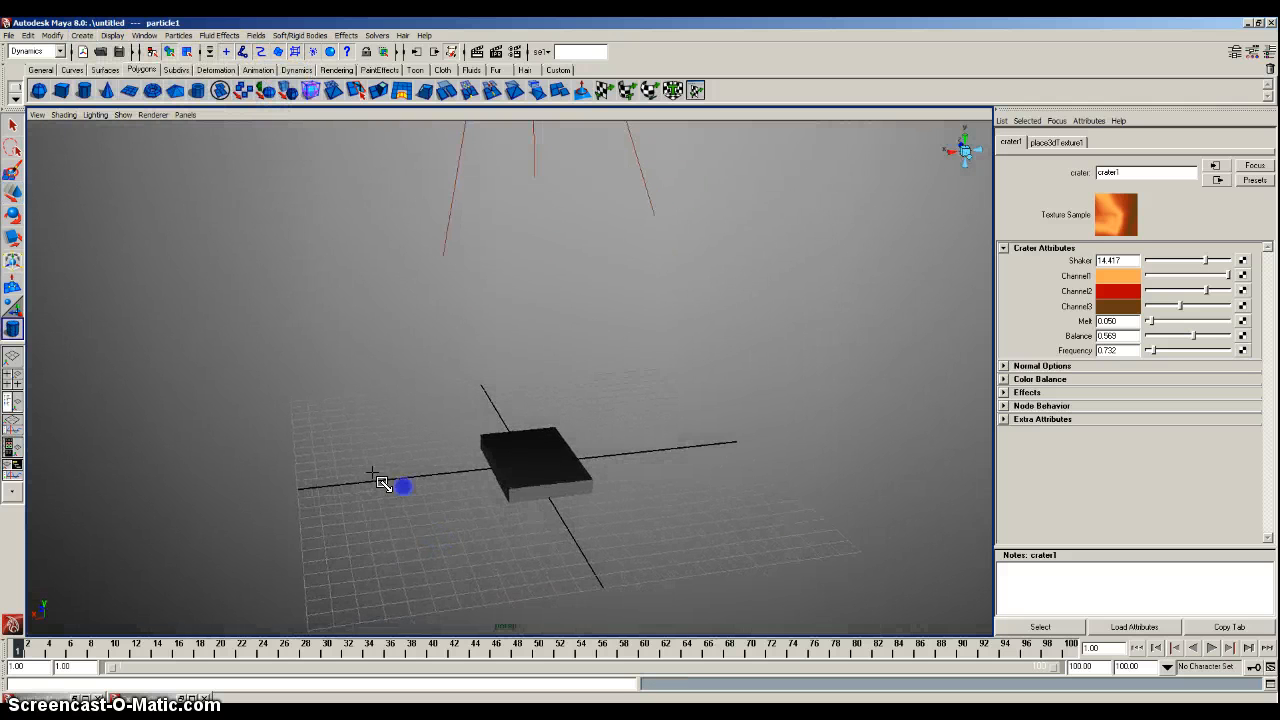
{"action": "left_click_drag", "start_coordinate": [362, 470], "coordinate": [403, 401]}
{"action": "middle_click_drag", "start_coordinate": [437, 409], "coordinate": [477, 385], "text": "alt"}
{"action": "left_click_drag", "start_coordinate": [477, 400], "coordinate": [483, 371], "text": "alt"}
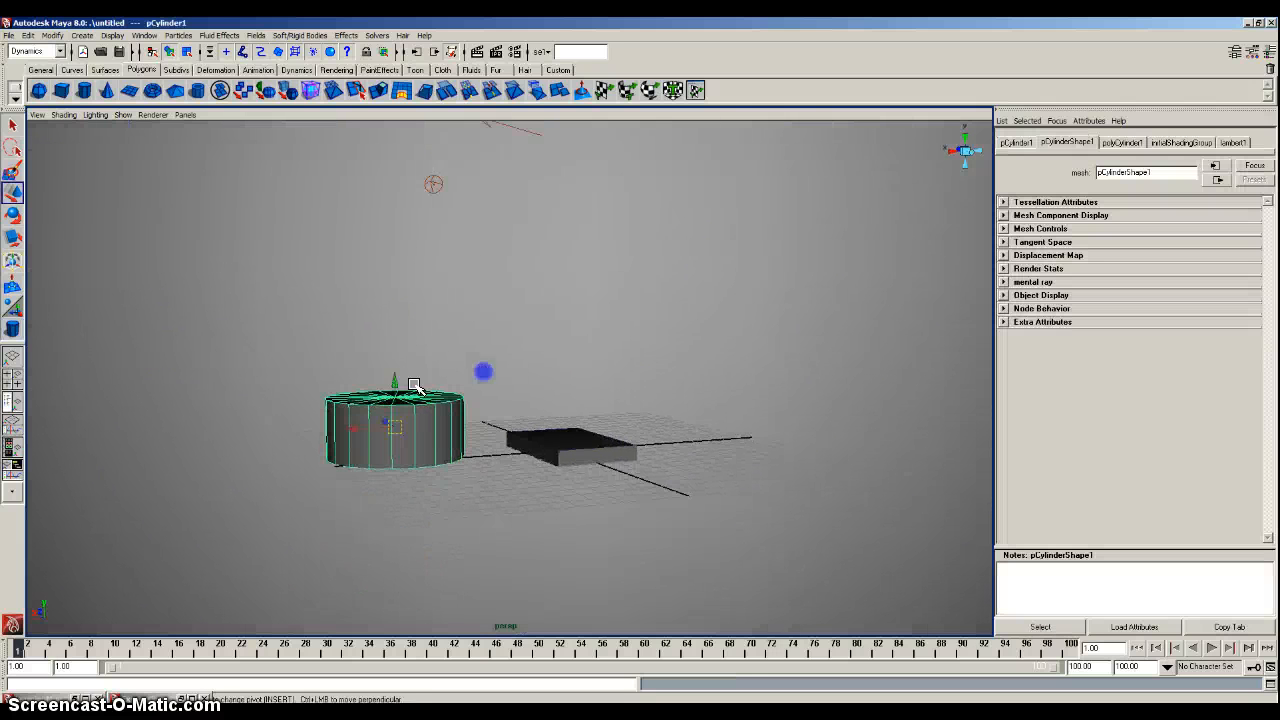
{"action": "left_click", "coordinate": [14, 237]}
{"action": "left_click_drag", "start_coordinate": [396, 367], "coordinate": [398, 394]}
Switch the cylinder to face mode and paint-select all the faces of its top cap
{"action": "right_click_drag", "start_coordinate": [424, 412], "coordinate": [410, 375]}
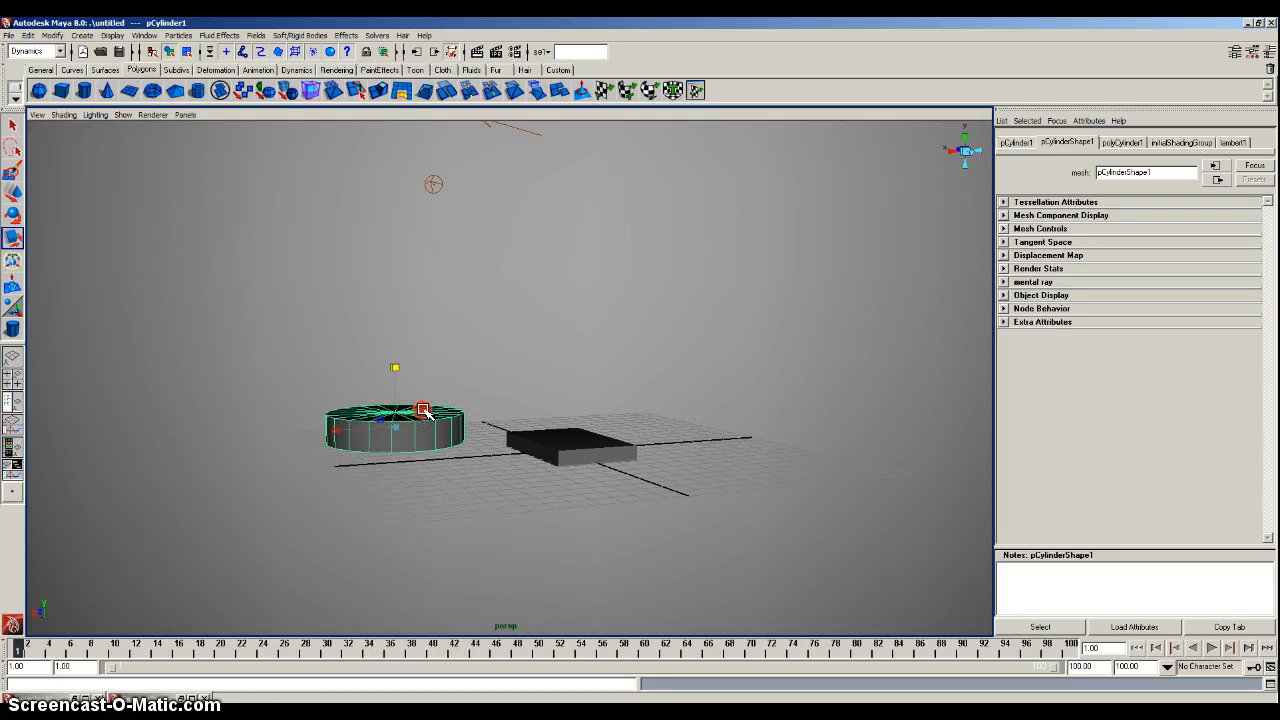
{"action": "left_click", "coordinate": [13, 174]}
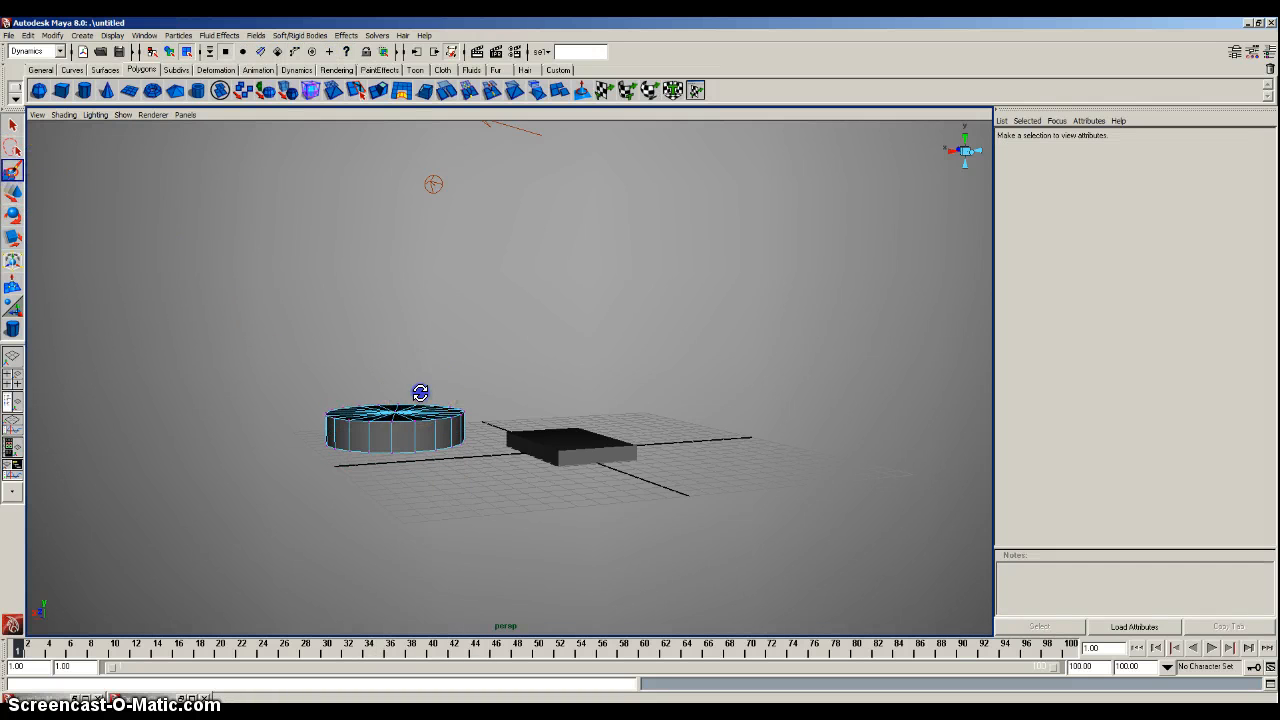
{"action": "left_click_drag", "start_coordinate": [420, 392], "coordinate": [417, 435], "text": "alt"}
{"action": "right_click_drag", "start_coordinate": [409, 398], "coordinate": [412, 415]}
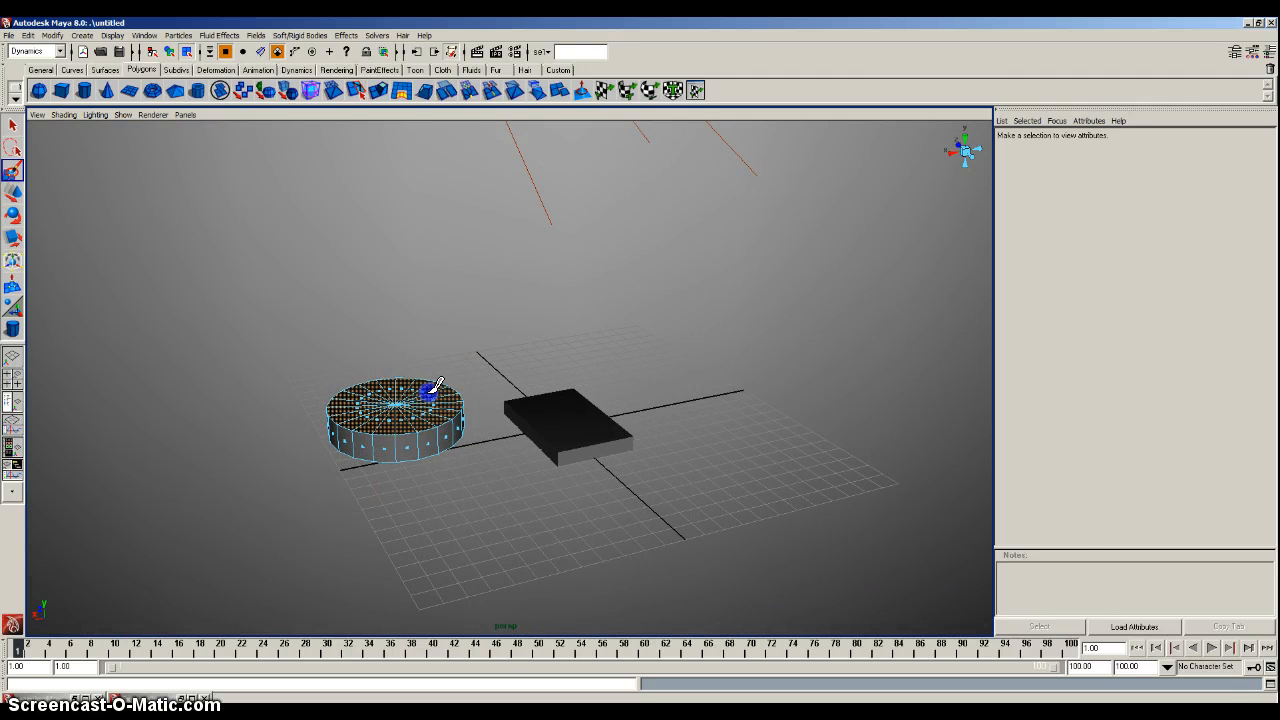
{"action": "left_click", "coordinate": [437, 386]}
Extrude the selected top cap faces, raise them, and scale them inward to start a dome
{"action": "left_click", "coordinate": [35, 51]}
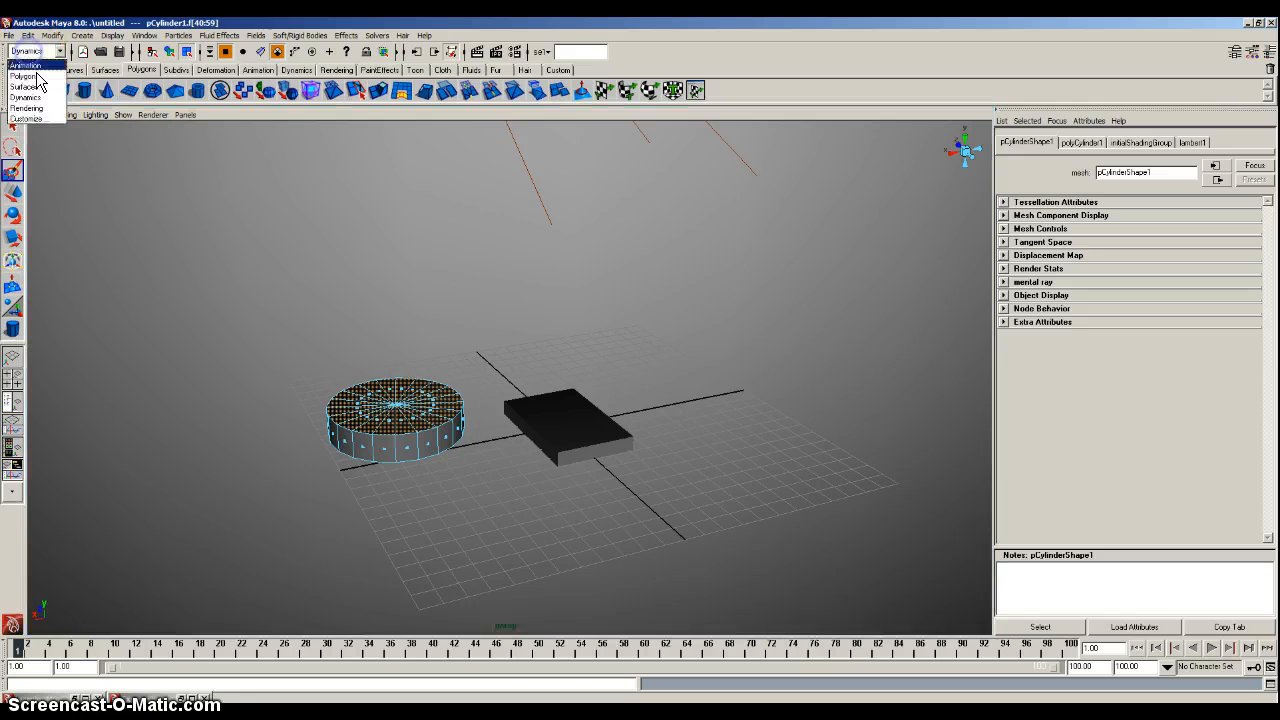
{"action": "left_click", "coordinate": [28, 76]}
{"action": "left_click", "coordinate": [232, 35]}
{"action": "left_click", "coordinate": [243, 66]}
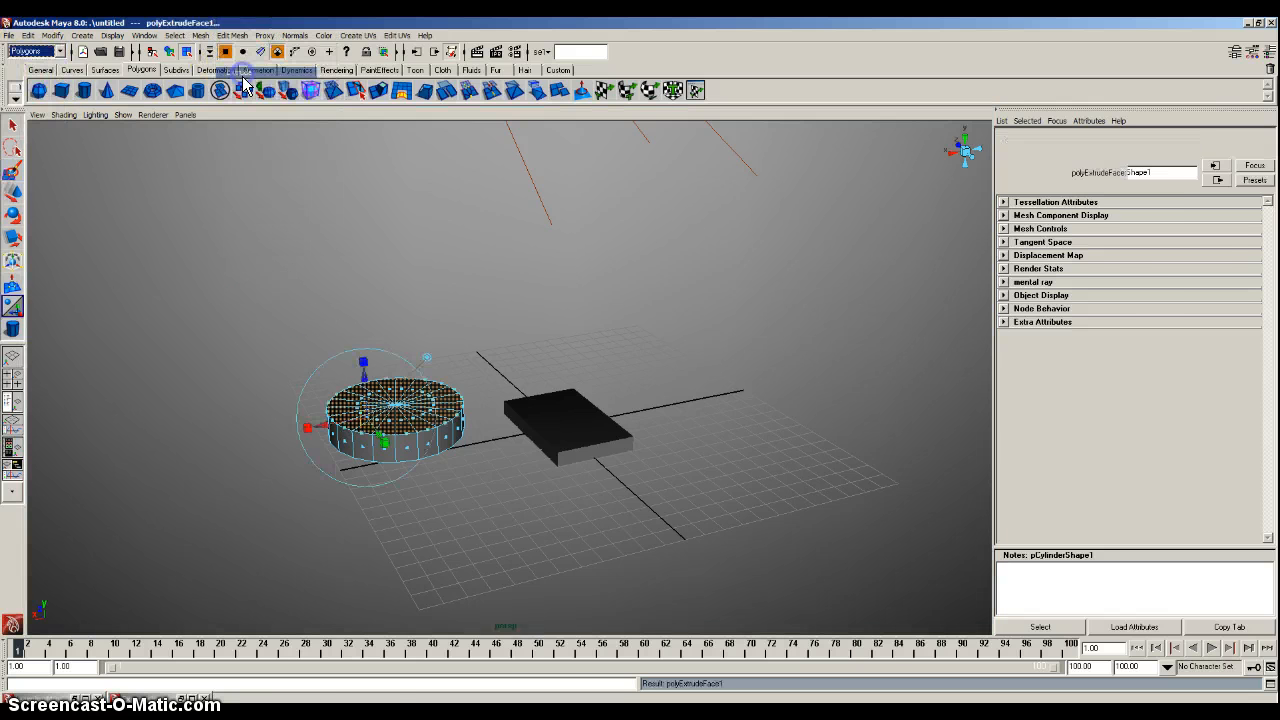
{"action": "left_click", "coordinate": [14, 195]}
{"action": "left_click_drag", "start_coordinate": [391, 360], "coordinate": [396, 347]}
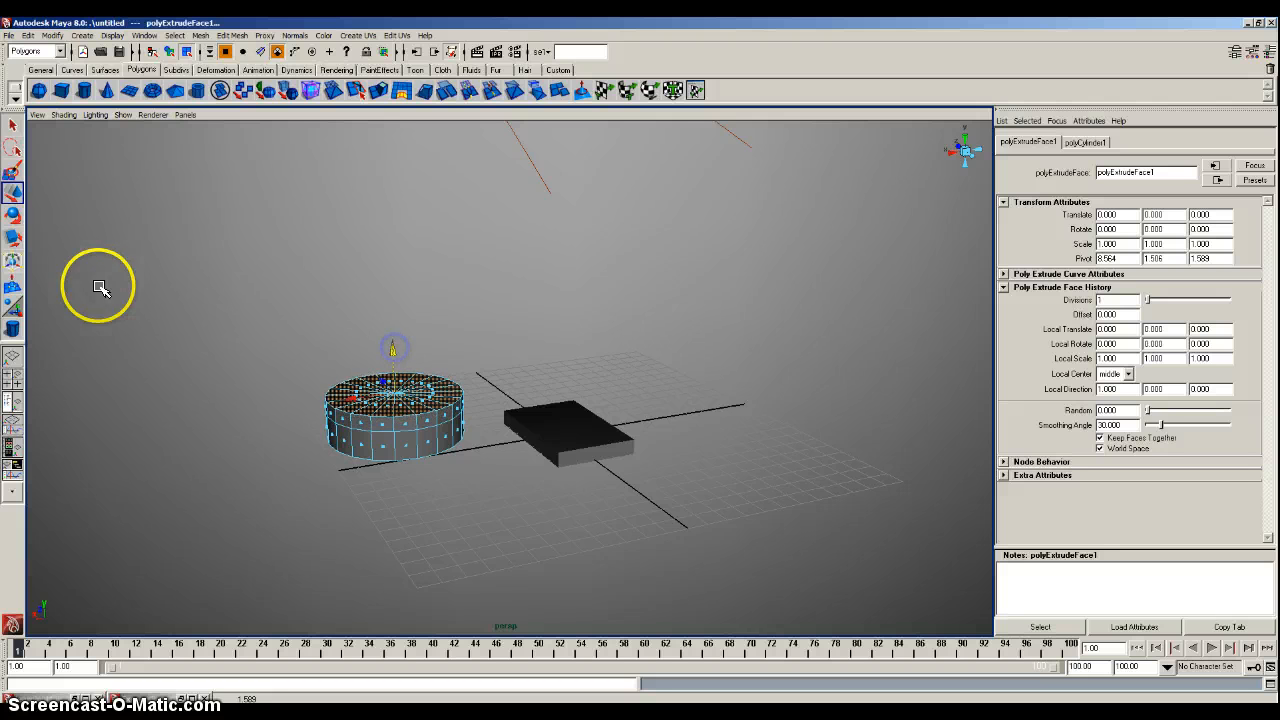
{"action": "left_click", "coordinate": [14, 238]}
{"action": "left_click_drag", "start_coordinate": [389, 392], "coordinate": [371, 391]}
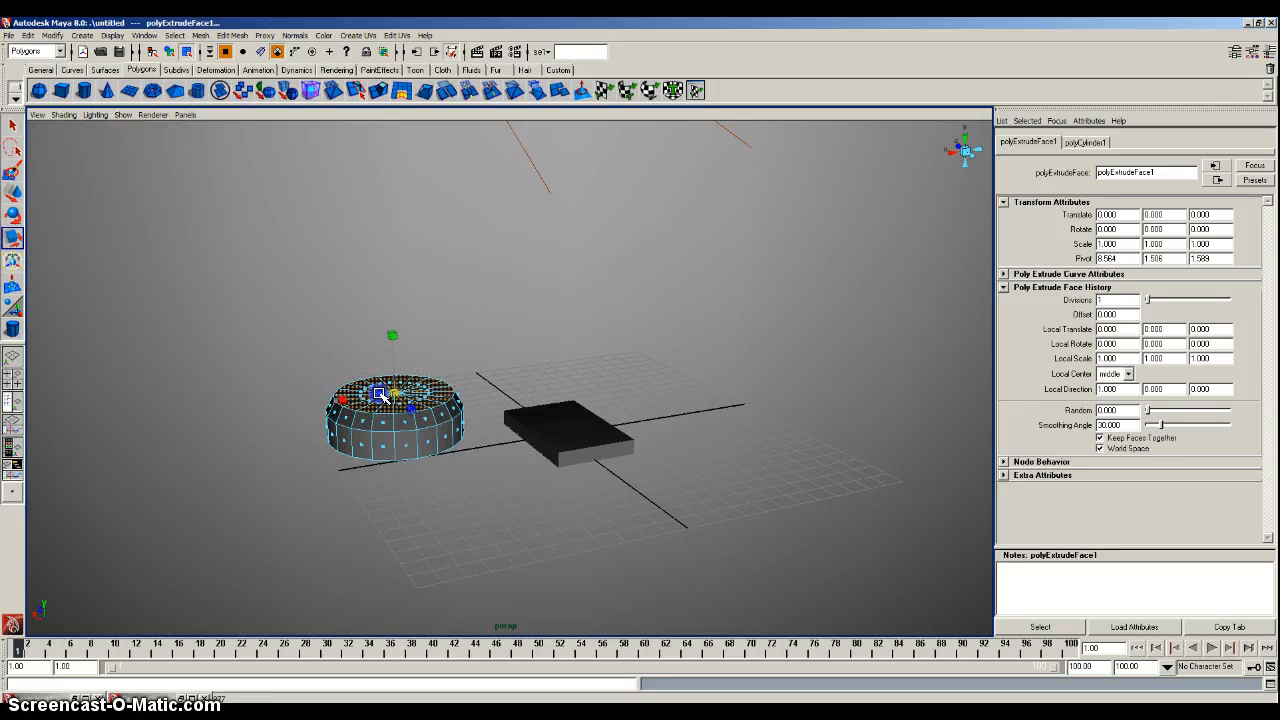
Extrude the top faces a second time, raising them slightly and scaling them inward
{"action": "scroll", "coordinate": [394, 392], "scroll_direction": "up", "scroll_amount": 1}
{"action": "middle_click_drag", "start_coordinate": [392, 394], "coordinate": [508, 379], "text": "alt"}
{"action": "scroll", "coordinate": [514, 381], "scroll_direction": "up", "scroll_amount": 3}
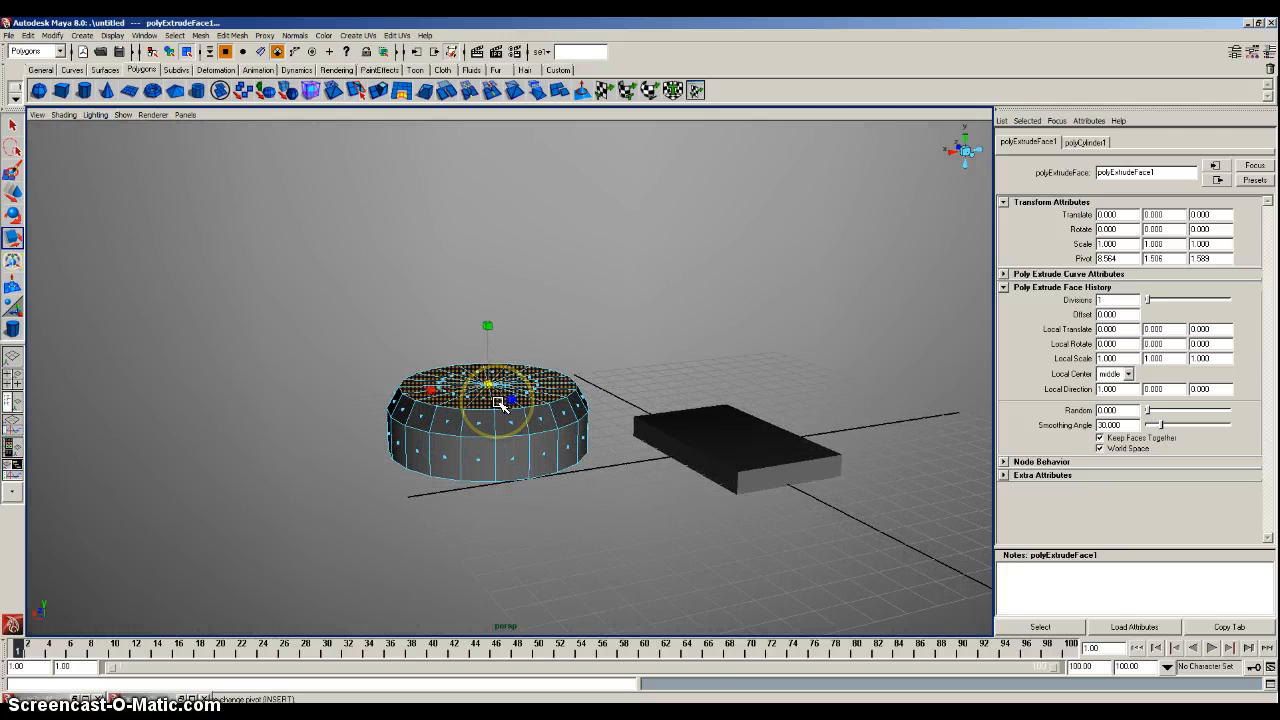
{"action": "key", "text": "g"}
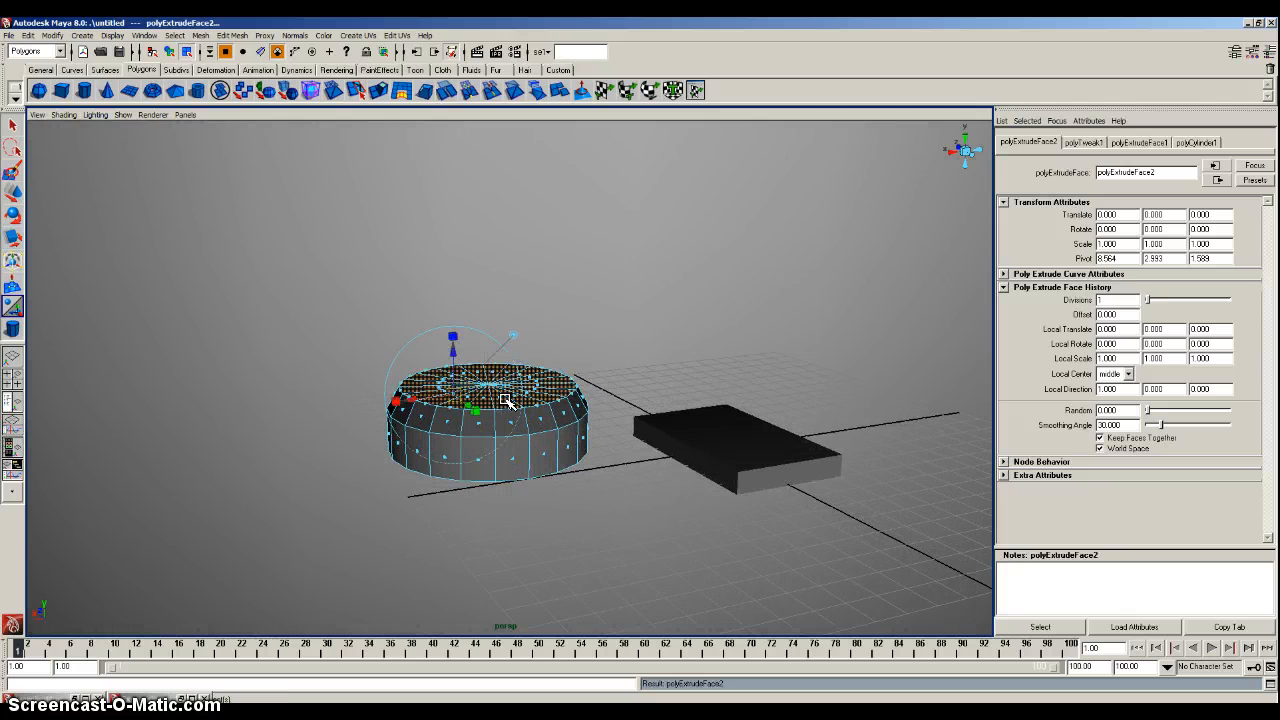
{"action": "key", "text": "w"}
{"action": "left_click_drag", "start_coordinate": [488, 341], "coordinate": [488, 319]}
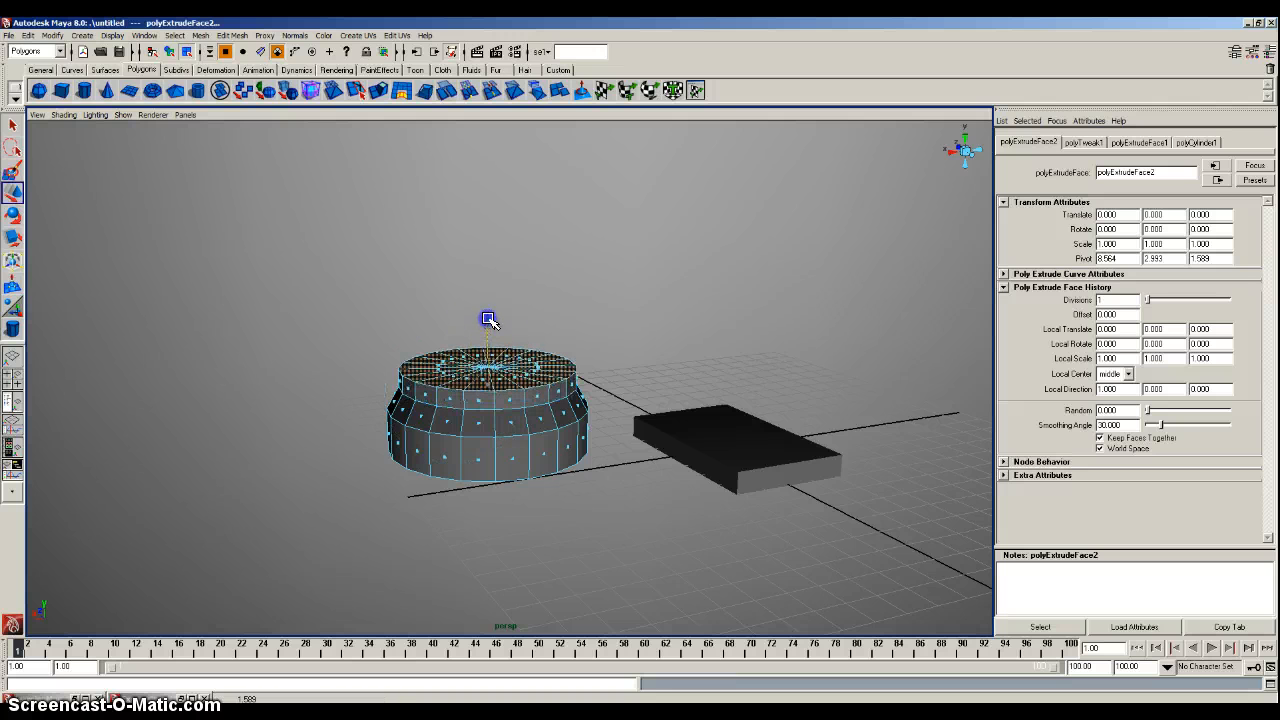
{"action": "left_click", "coordinate": [14, 238]}
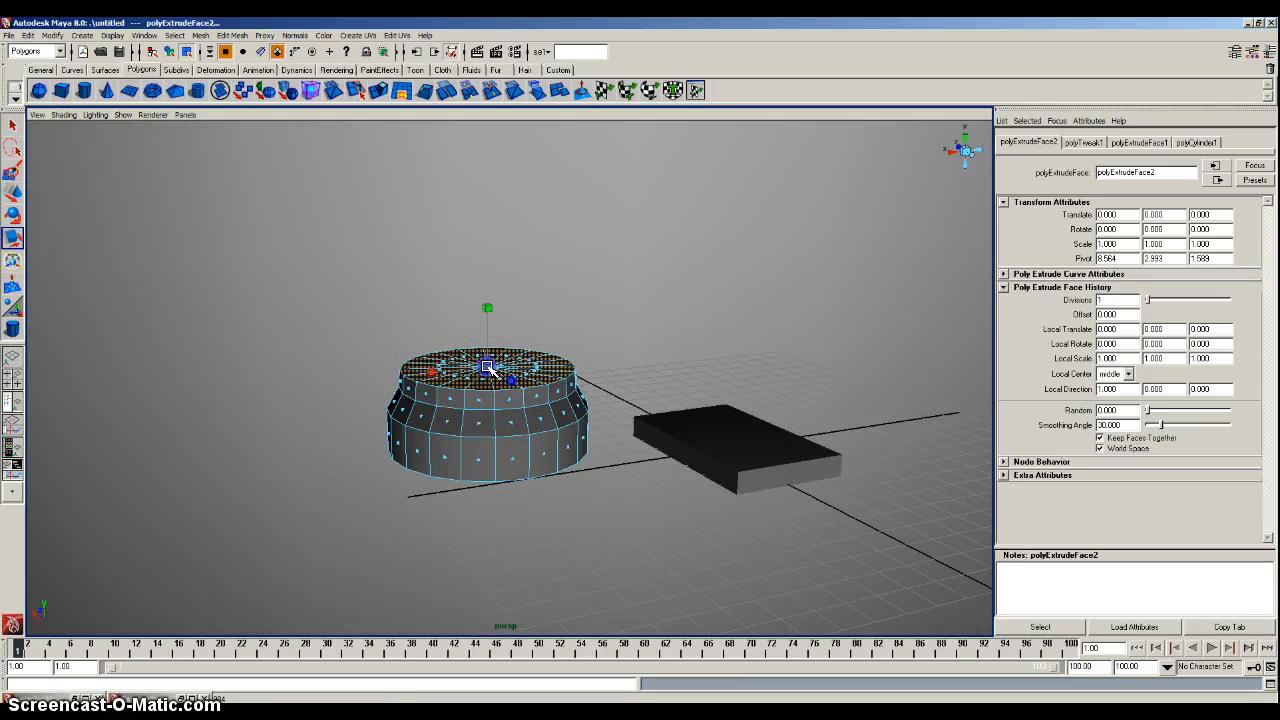
{"action": "left_click_drag", "start_coordinate": [488, 367], "coordinate": [472, 367]}
Add a third extrusion to the top faces, raised a little and scaled further inward to continue the dome's curve
{"action": "key", "text": "g"}
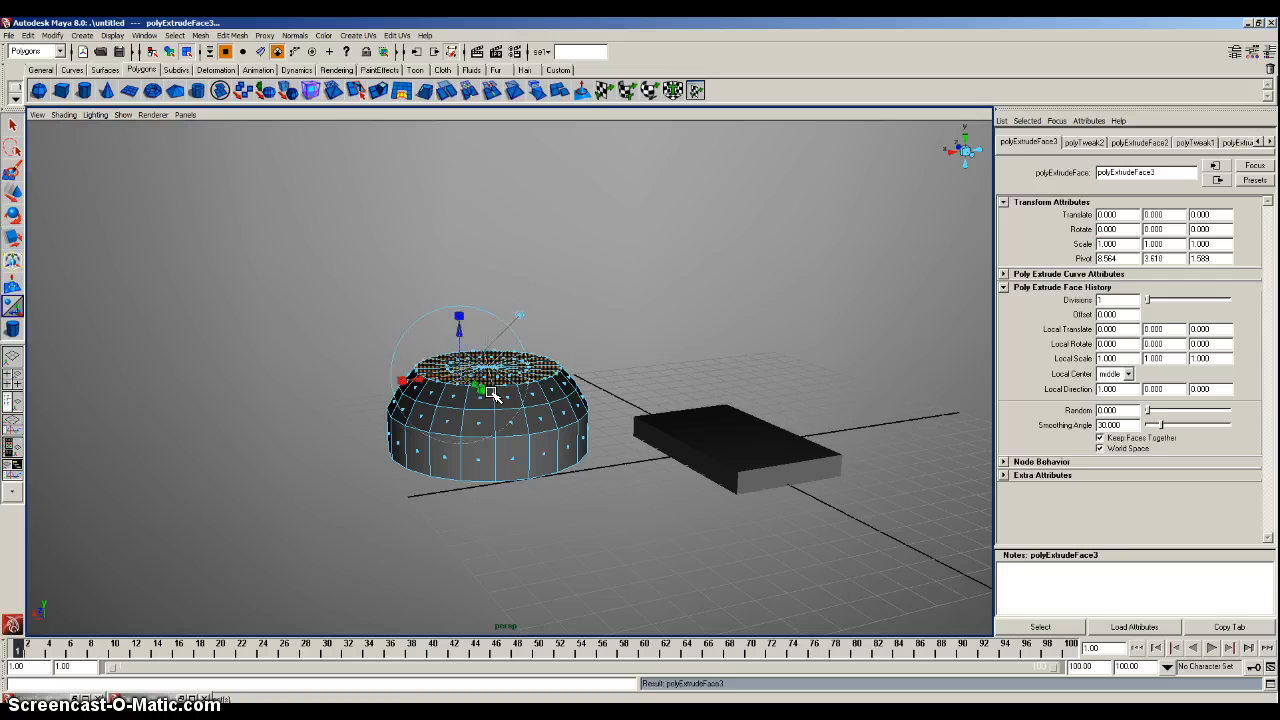
{"action": "key", "text": "w"}
{"action": "left_click_drag", "start_coordinate": [486, 323], "coordinate": [487, 306]}
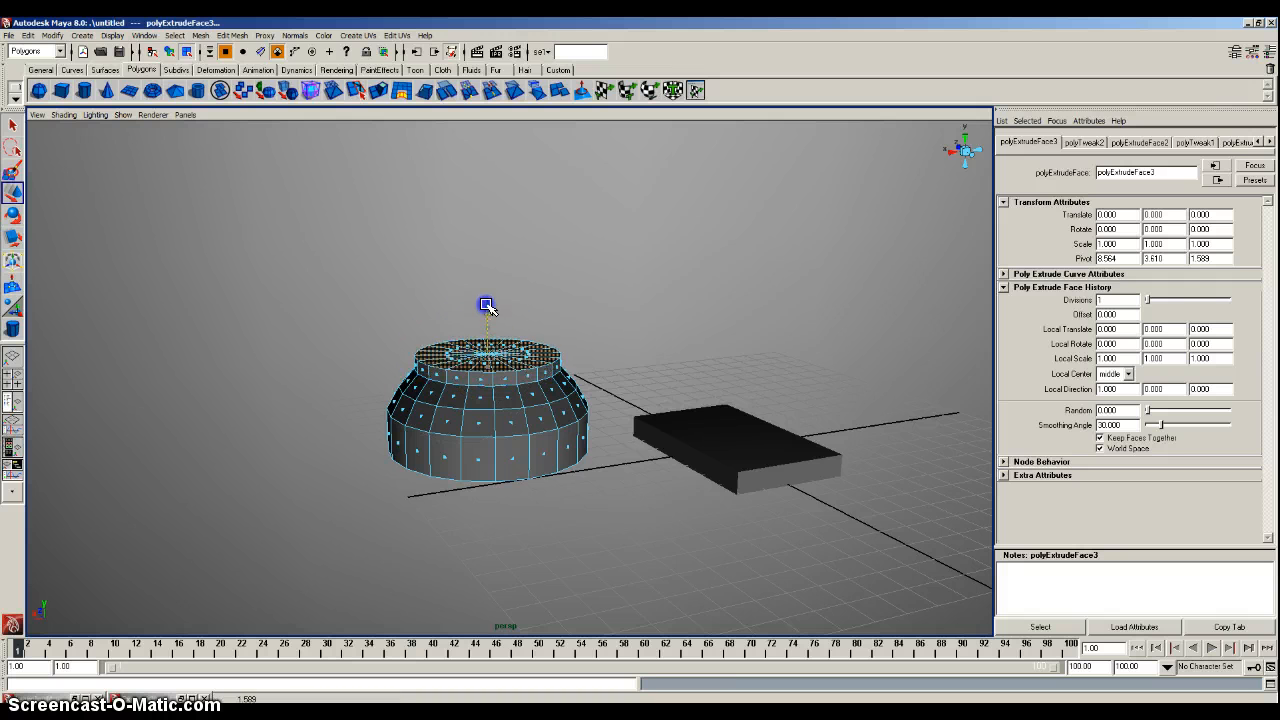
{"action": "left_click", "coordinate": [12, 240]}
{"action": "left_click", "coordinate": [476, 353]}
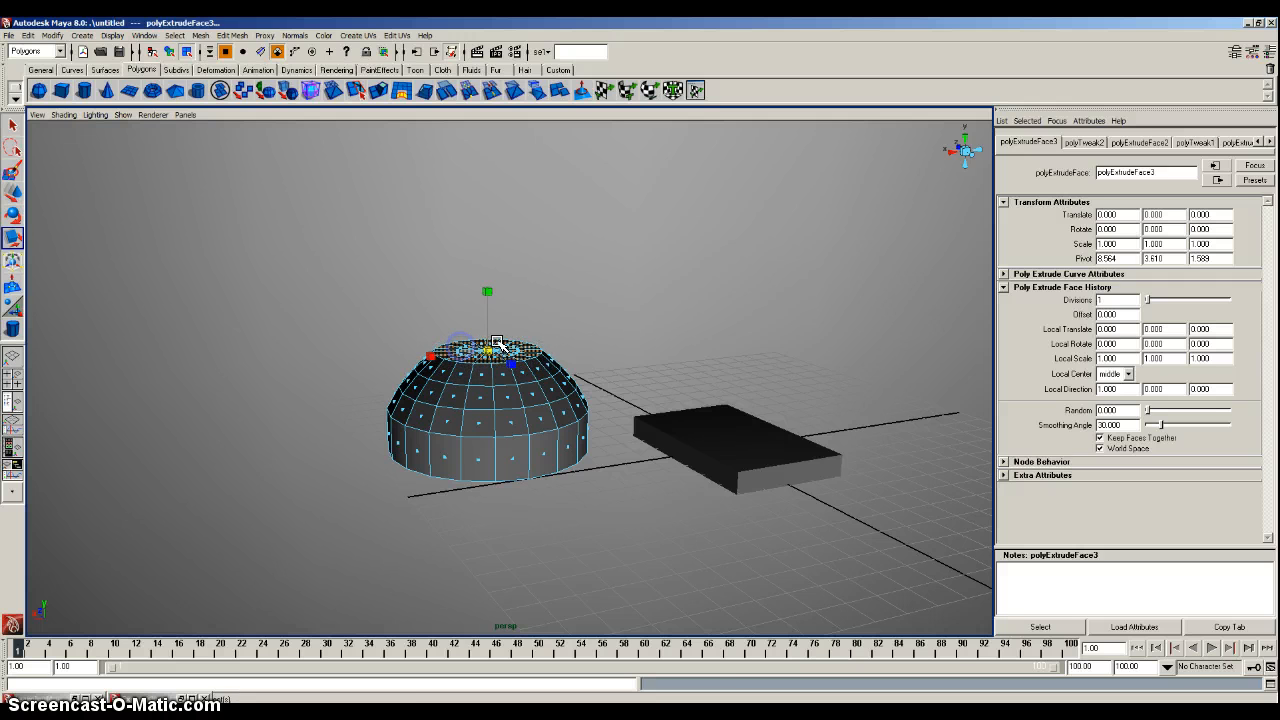
Extrude the top faces a fourth time, scale them inward, lower them slightly to round the dome, and return to object mode
{"action": "key", "text": "g"}
{"action": "key", "text": "w"}
{"action": "left_click_drag", "start_coordinate": [490, 320], "coordinate": [490, 296]}
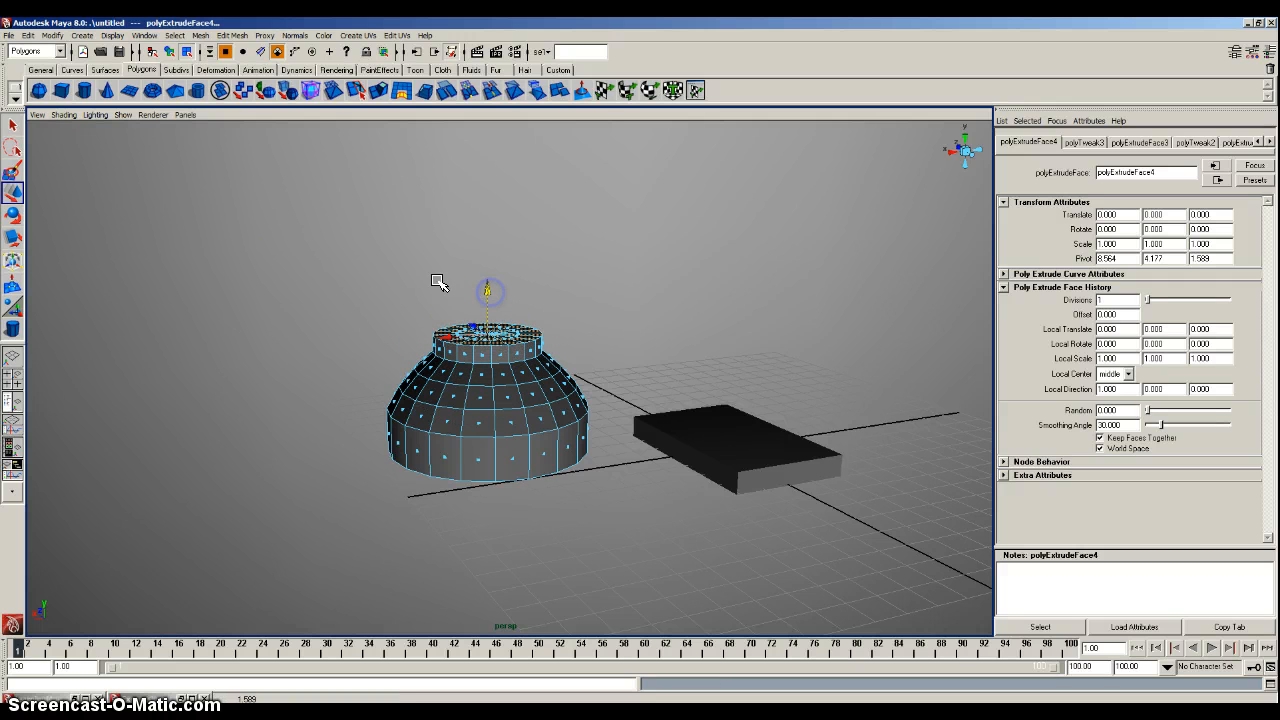
{"action": "left_click", "coordinate": [13, 238]}
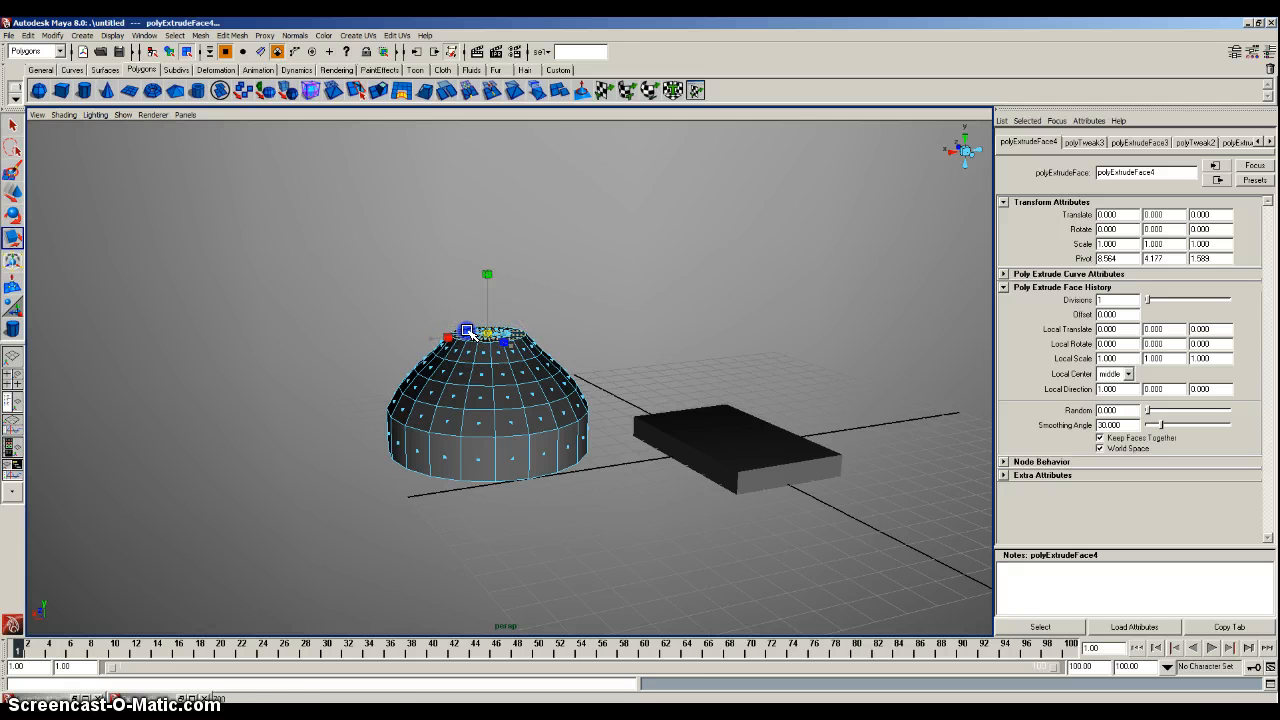
{"action": "key", "text": "w"}
{"action": "left_click_drag", "start_coordinate": [488, 292], "coordinate": [487, 296]}
{"action": "left_click", "coordinate": [580, 297]}
{"action": "left_click", "coordinate": [523, 352]}
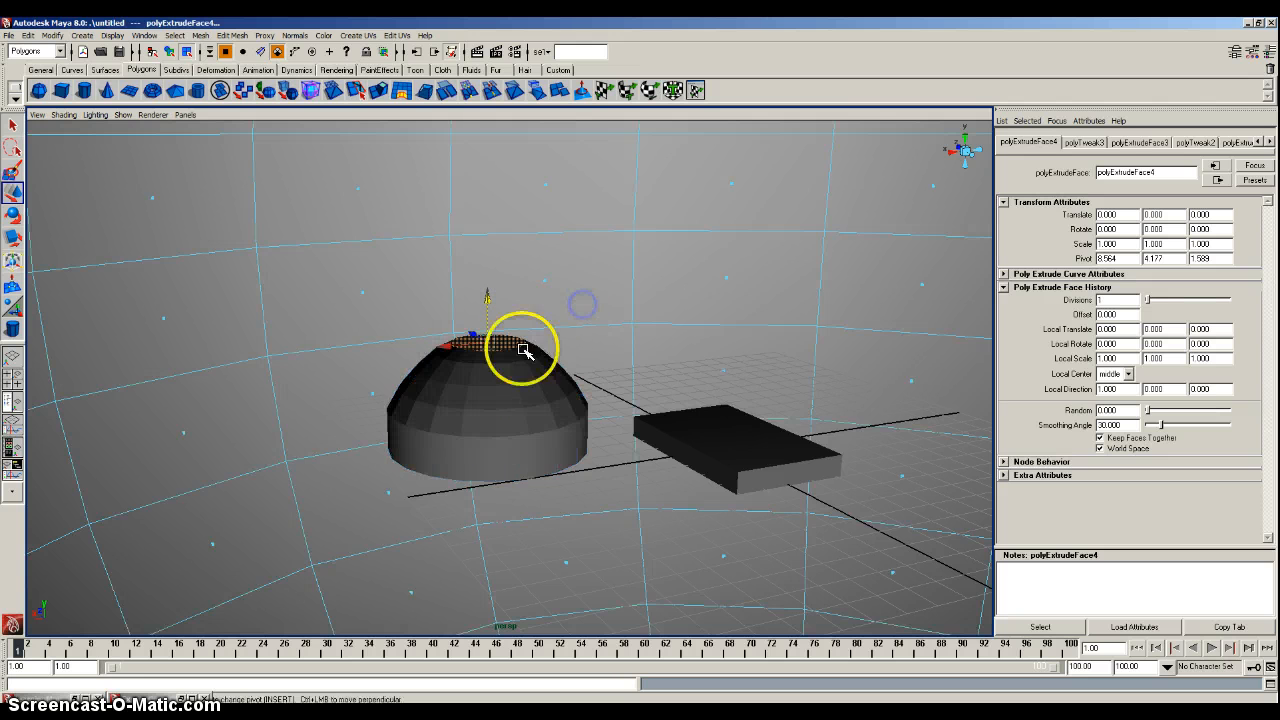
{"action": "right_click", "coordinate": [520, 369]}
{"action": "right_click_drag", "start_coordinate": [520, 369], "coordinate": [565, 353]}
Flip the dome into a bowl with a Scale Y of -0.486 and raise it to a Translate Y of about 3.861
{"action": "left_click_drag", "start_coordinate": [487, 411], "coordinate": [500, 349], "text": "alt"}
{"action": "left_click", "coordinate": [1267, 51]}
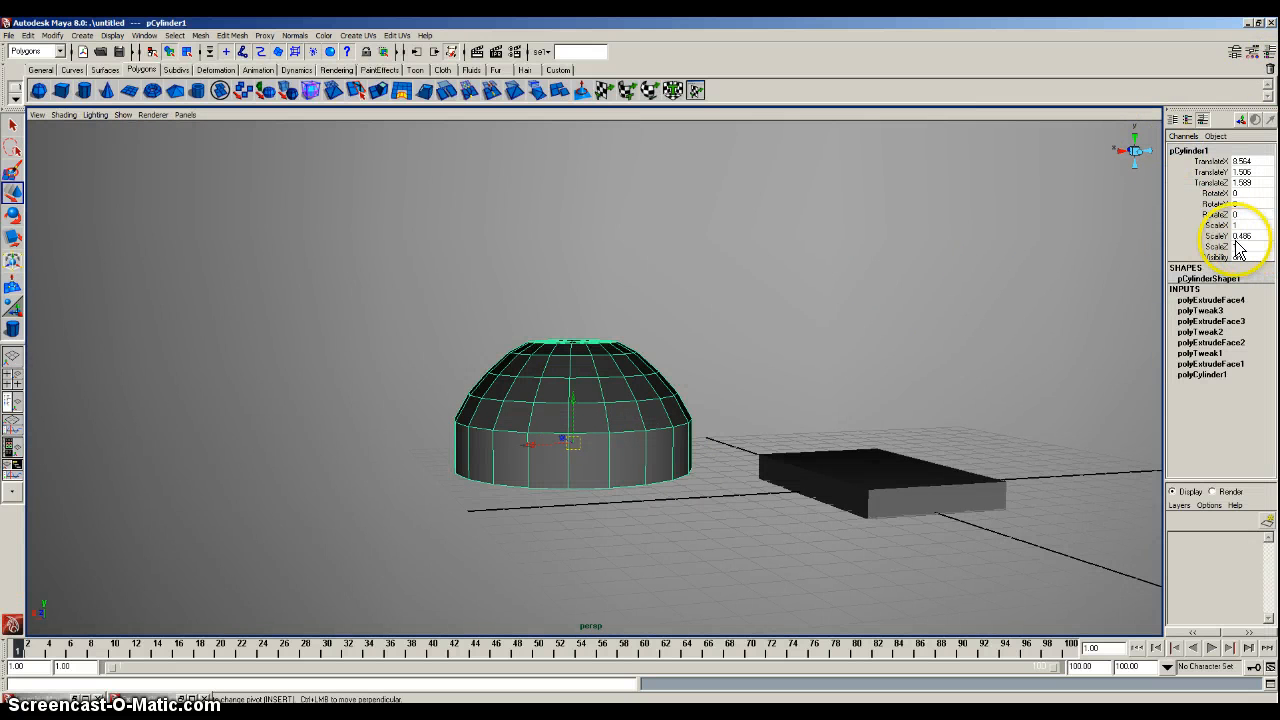
{"action": "double_click", "coordinate": [1238, 235]}
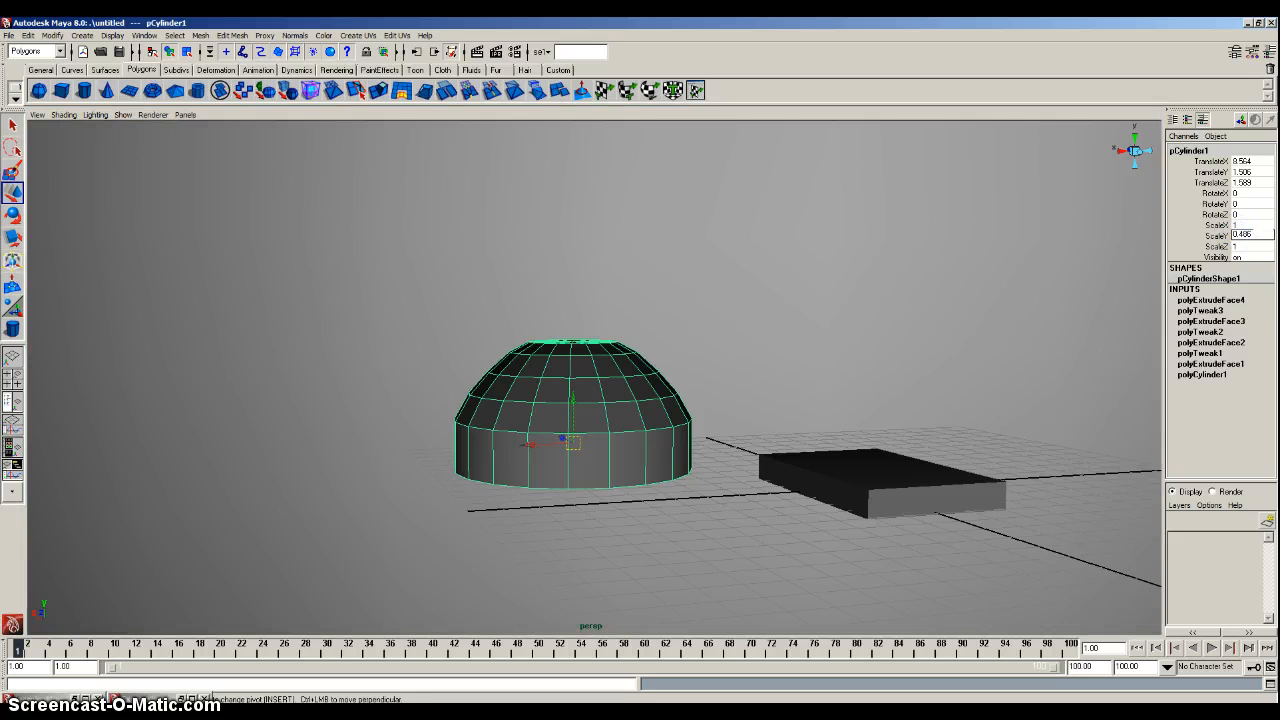
{"action": "type", "text": "-"}
{"action": "key", "text": "Return"}
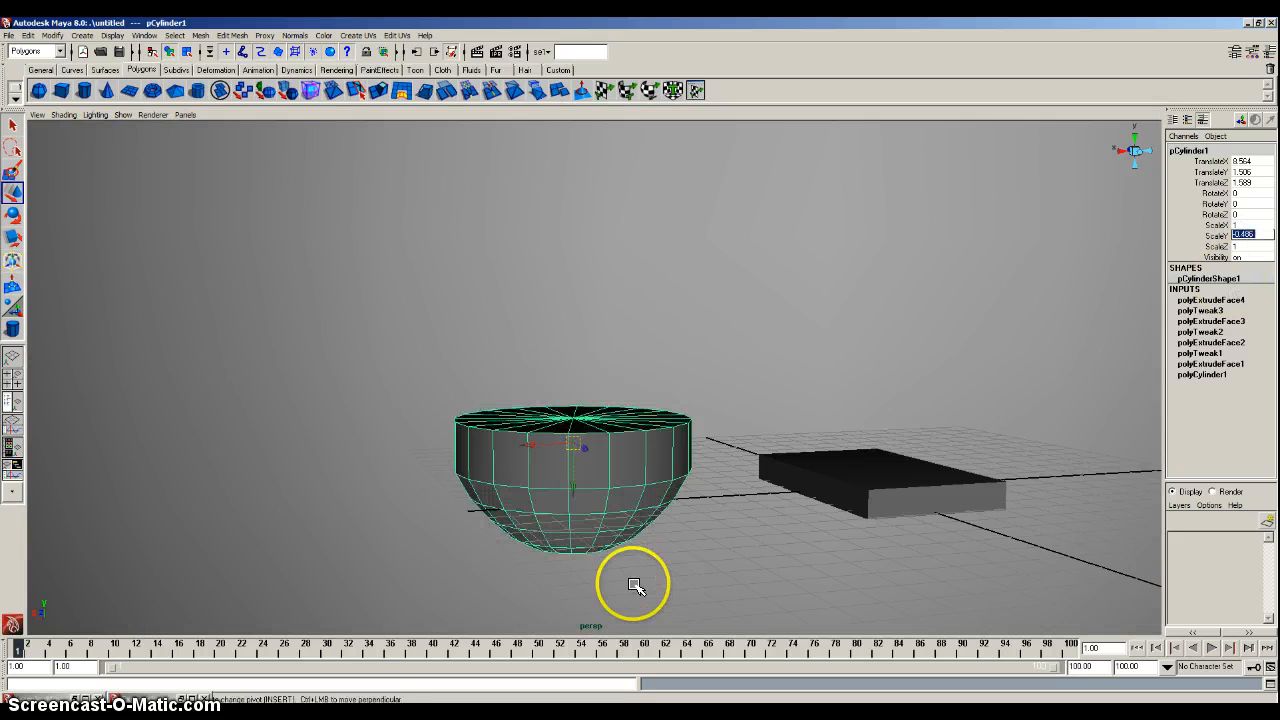
{"action": "left_click_drag", "start_coordinate": [570, 488], "coordinate": [576, 416]}
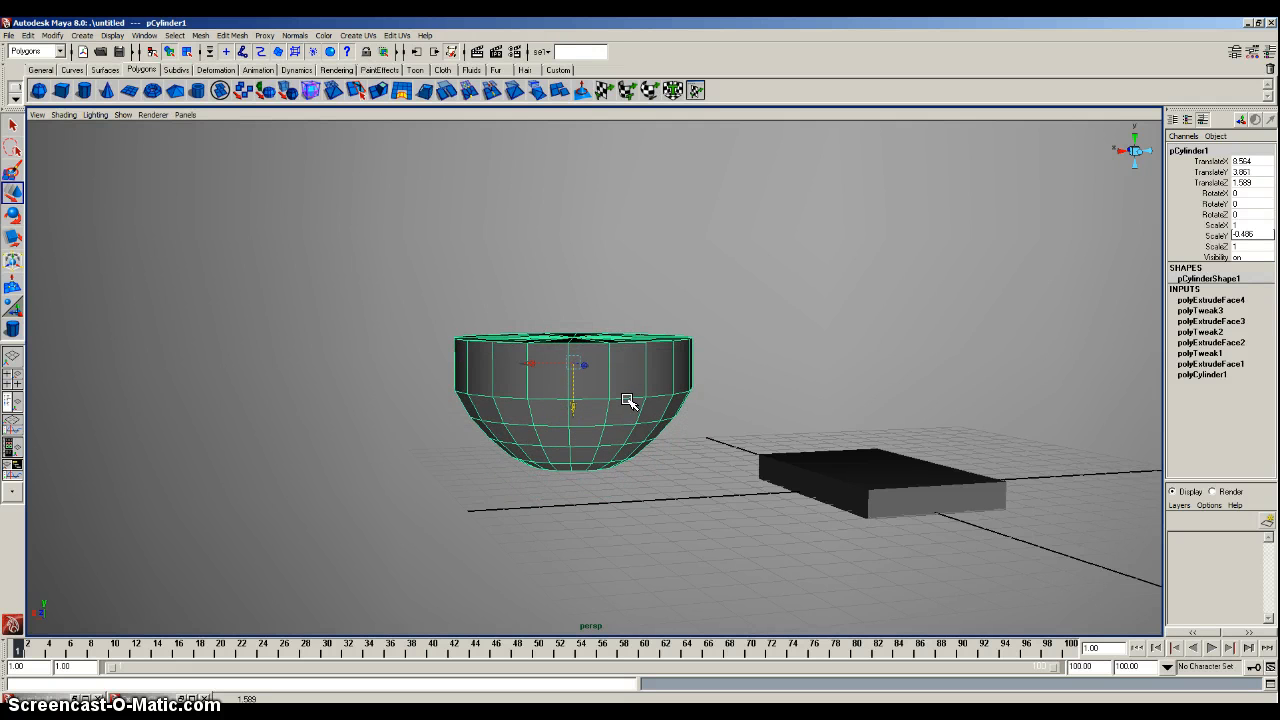
Paint-select the bowl's flat top faces, extrude them, and scale them slightly inward to form a thin rim
{"action": "left_click_drag", "start_coordinate": [594, 266], "coordinate": [597, 277], "text": "alt"}
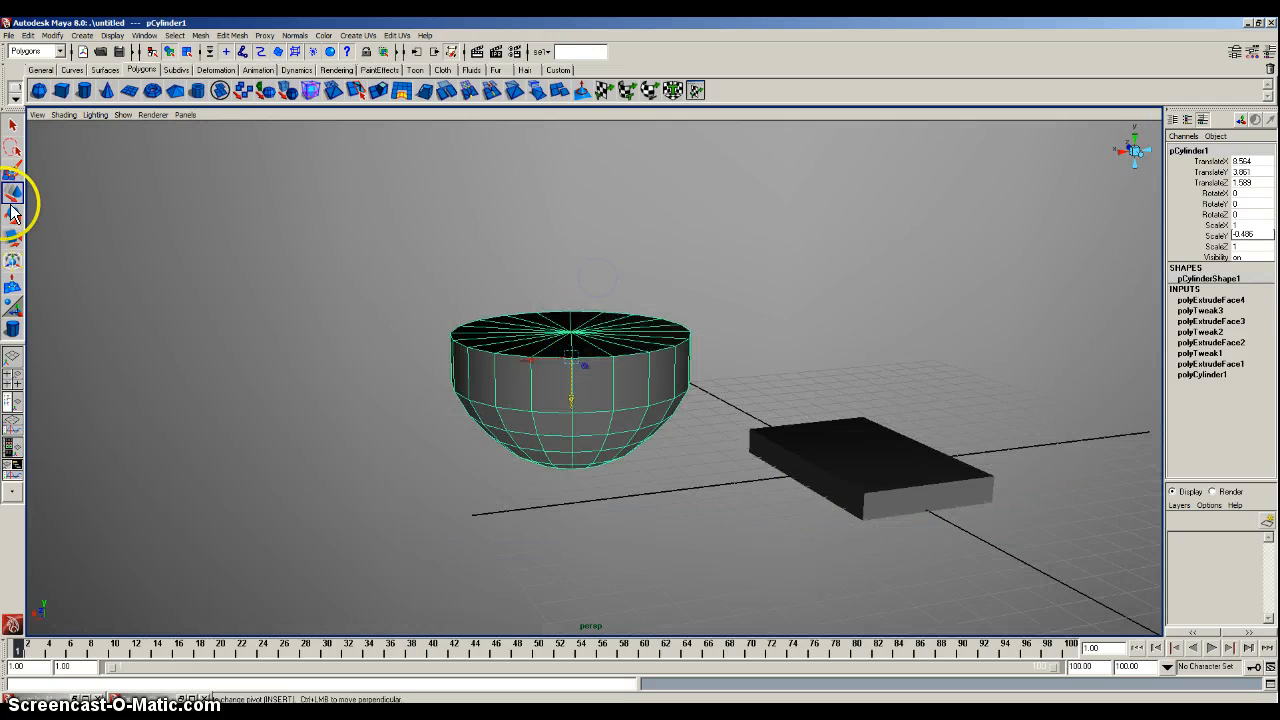
{"action": "left_click", "coordinate": [13, 172]}
{"action": "mouse_move", "coordinate": [497, 286]}
{"action": "left_mouse_down", "text": "alt"}
{"action": "mouse_move", "coordinate": [591, 302]}
{"action": "mouse_move", "coordinate": [603, 337]}
{"action": "mouse_move", "coordinate": [508, 289]}
{"action": "mouse_move", "coordinate": [609, 334]}
{"action": "mouse_move", "coordinate": [801, 302]}
{"action": "mouse_move", "coordinate": [565, 330]}
{"action": "left_mouse_up", "text": "alt"}
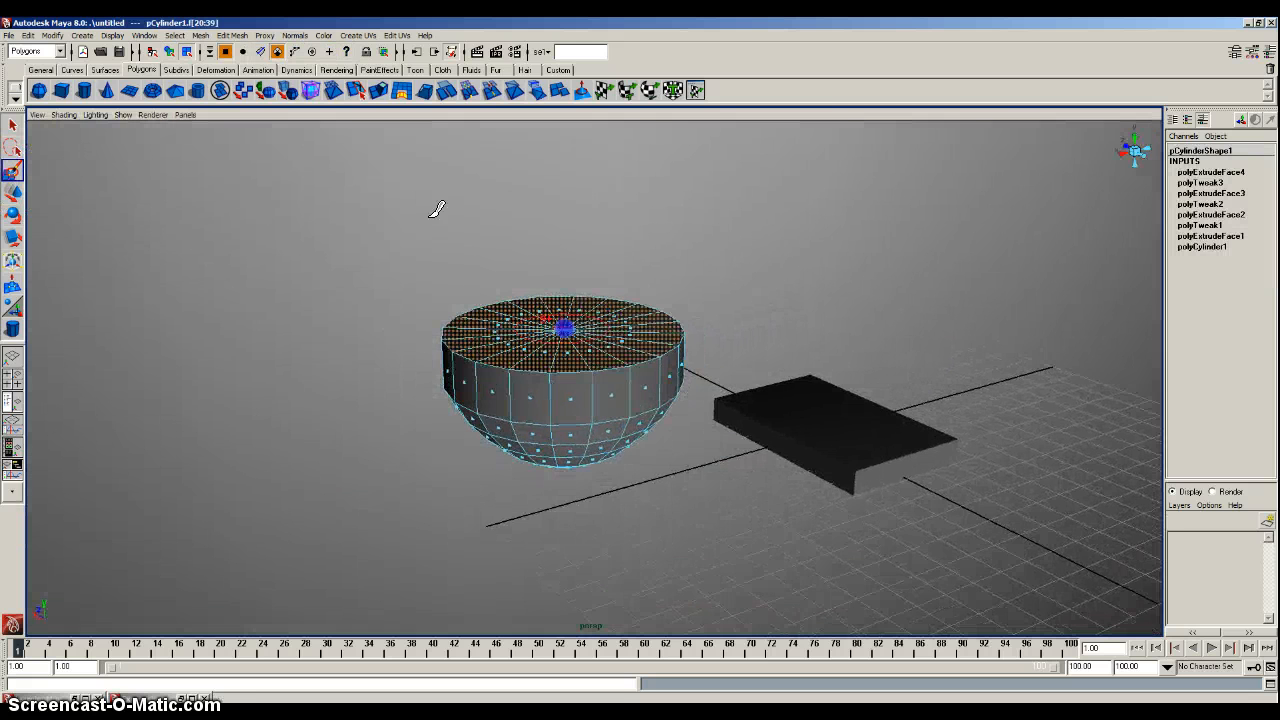
{"action": "left_click", "coordinate": [236, 45]}
{"action": "left_click", "coordinate": [252, 72]}
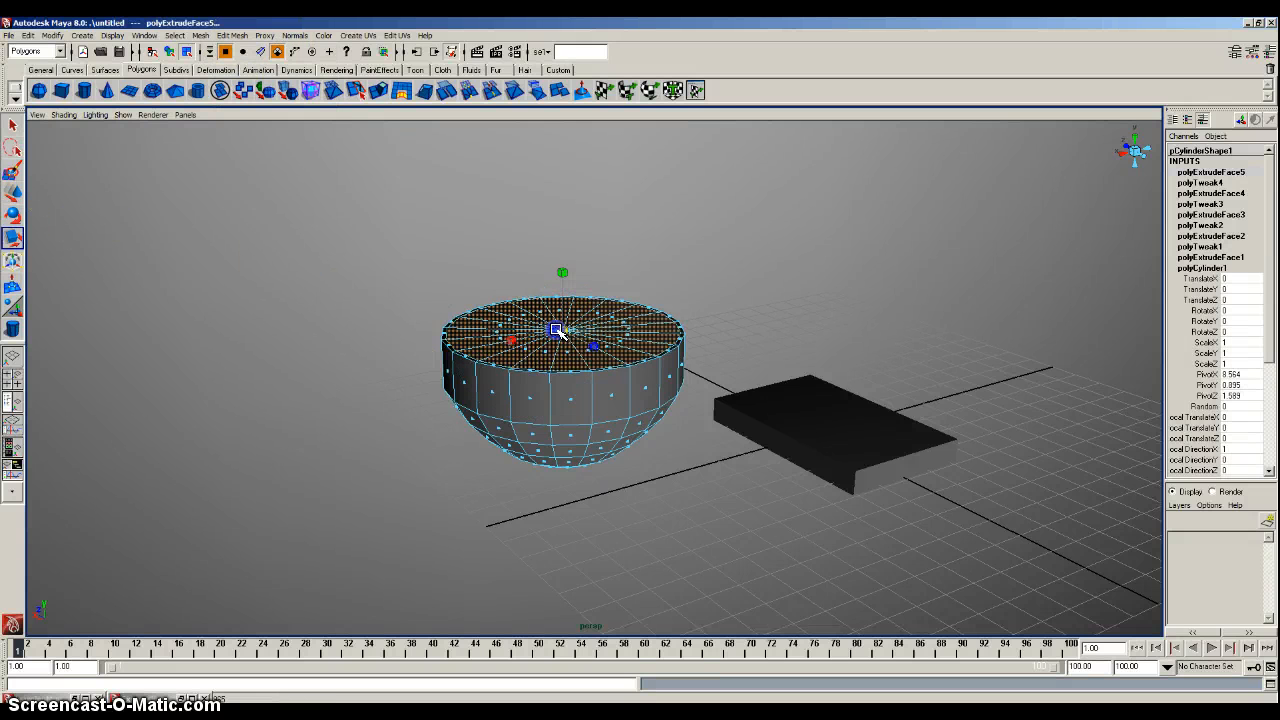
{"action": "left_click_drag", "start_coordinate": [558, 333], "coordinate": [553, 331]}
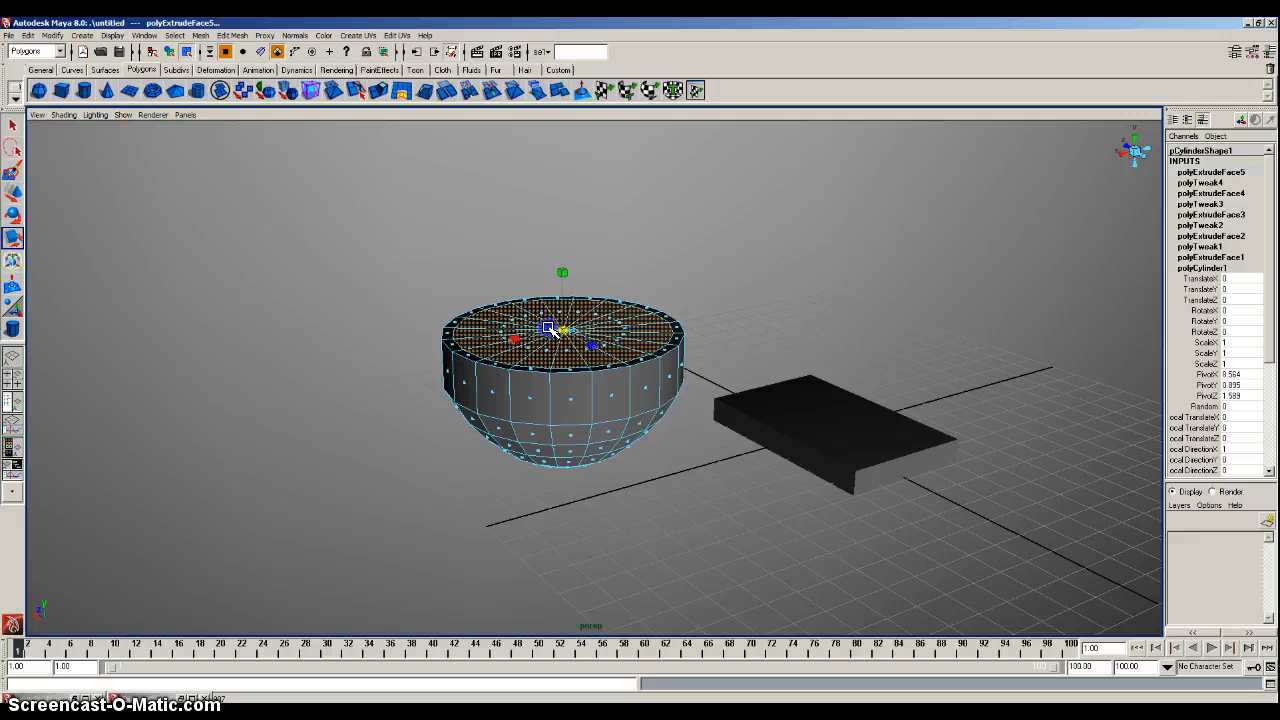
Extrude the inner top faces again and lower them into the bowl to begin hollowing it out
{"action": "key", "text": "g"}
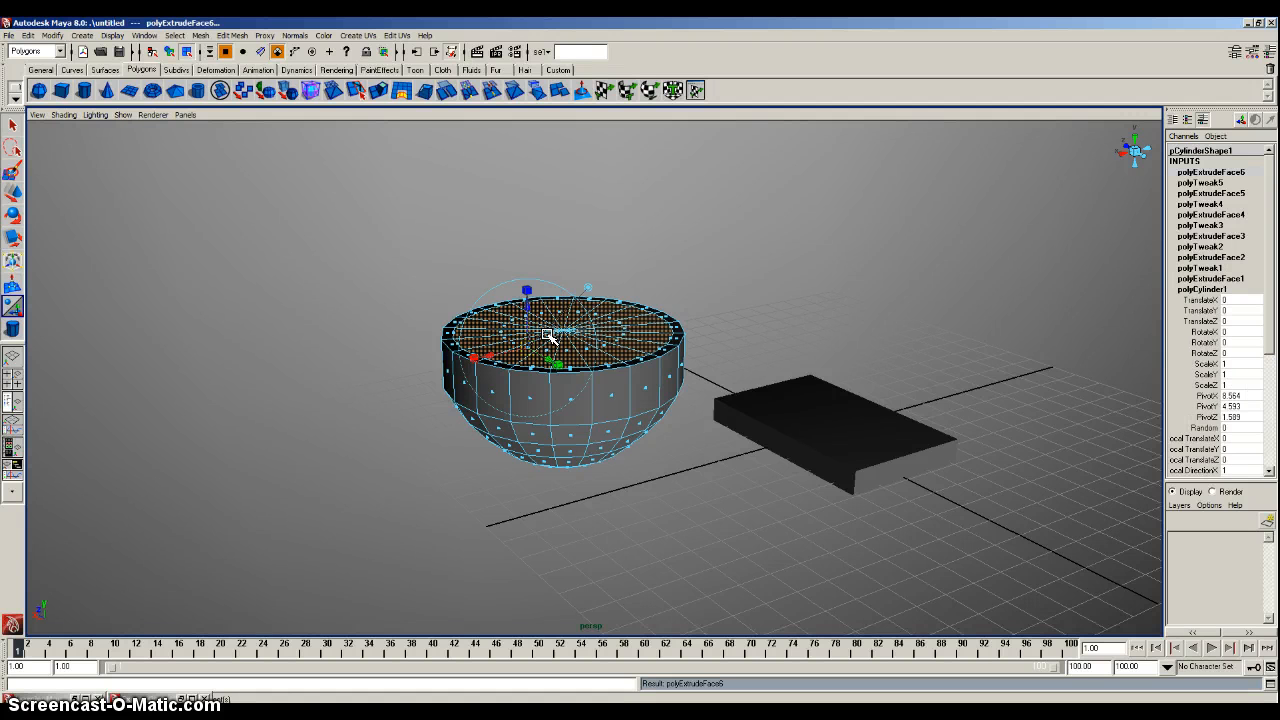
{"action": "key", "text": "w"}
{"action": "left_click_drag", "start_coordinate": [568, 364], "coordinate": [563, 390]}
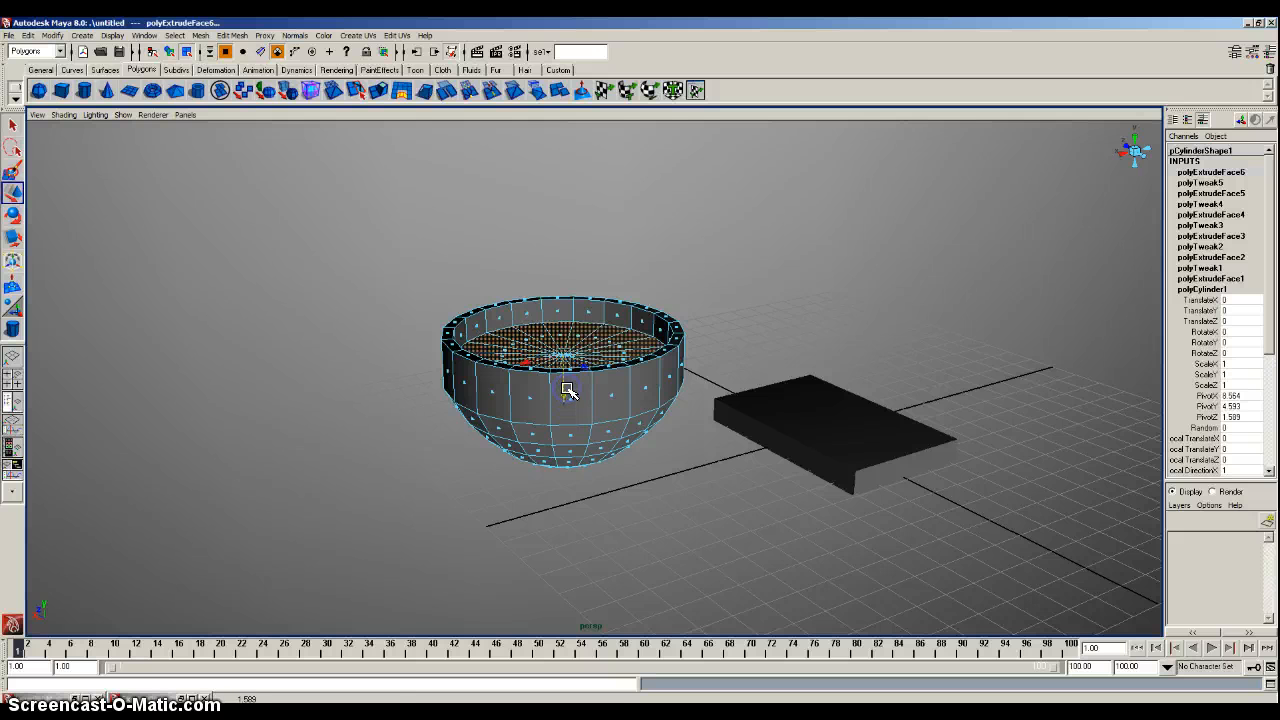
Extrude the inner floor faces deeper into the bowl, adjust their scale to follow the outer wall, and return to object mode
{"action": "key", "text": "g"}
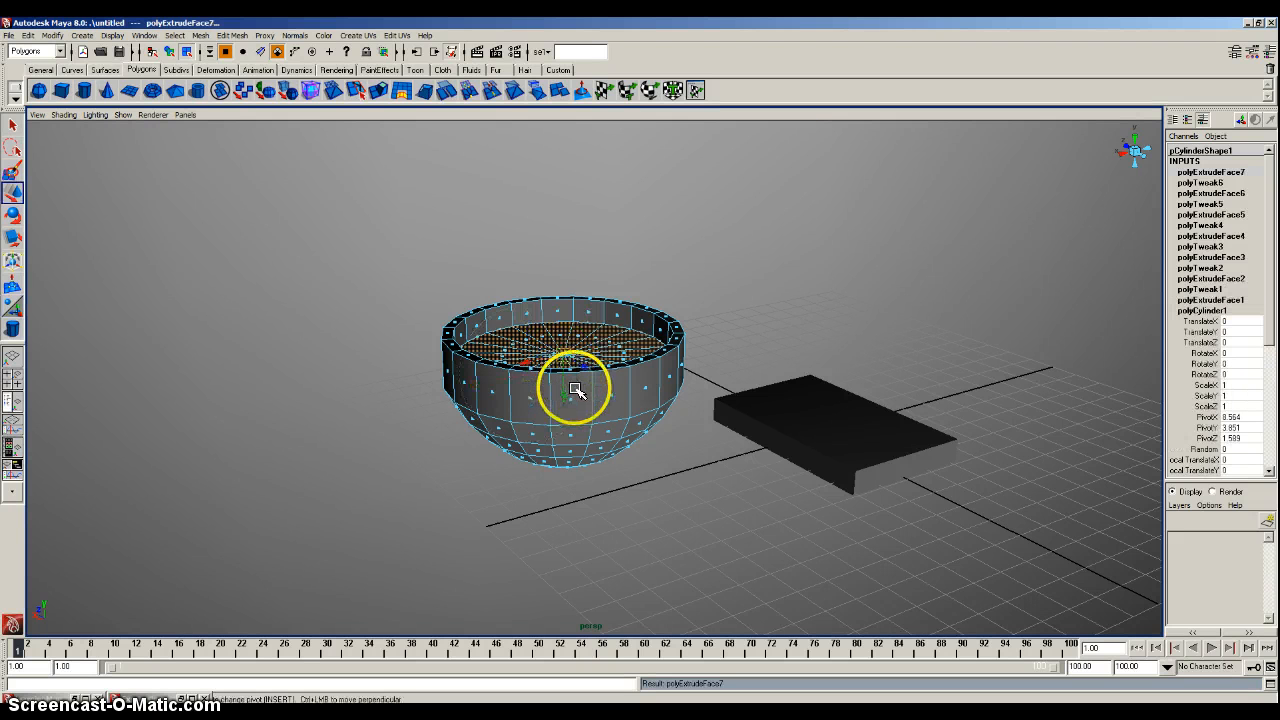
{"action": "left_click_drag", "start_coordinate": [567, 405], "coordinate": [568, 420]}
{"action": "key", "text": "r"}
{"action": "left_click_drag", "start_coordinate": [565, 376], "coordinate": [555, 373]}
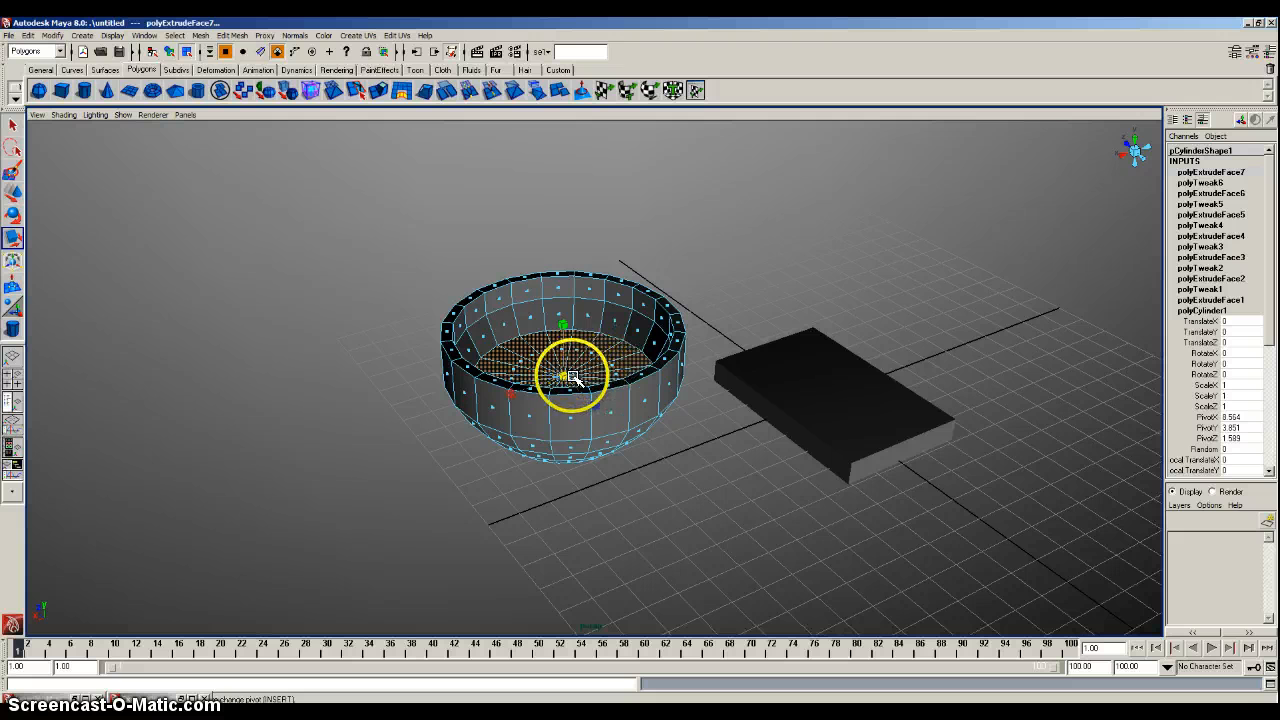
{"action": "left_click_drag", "start_coordinate": [564, 373], "coordinate": [570, 377]}
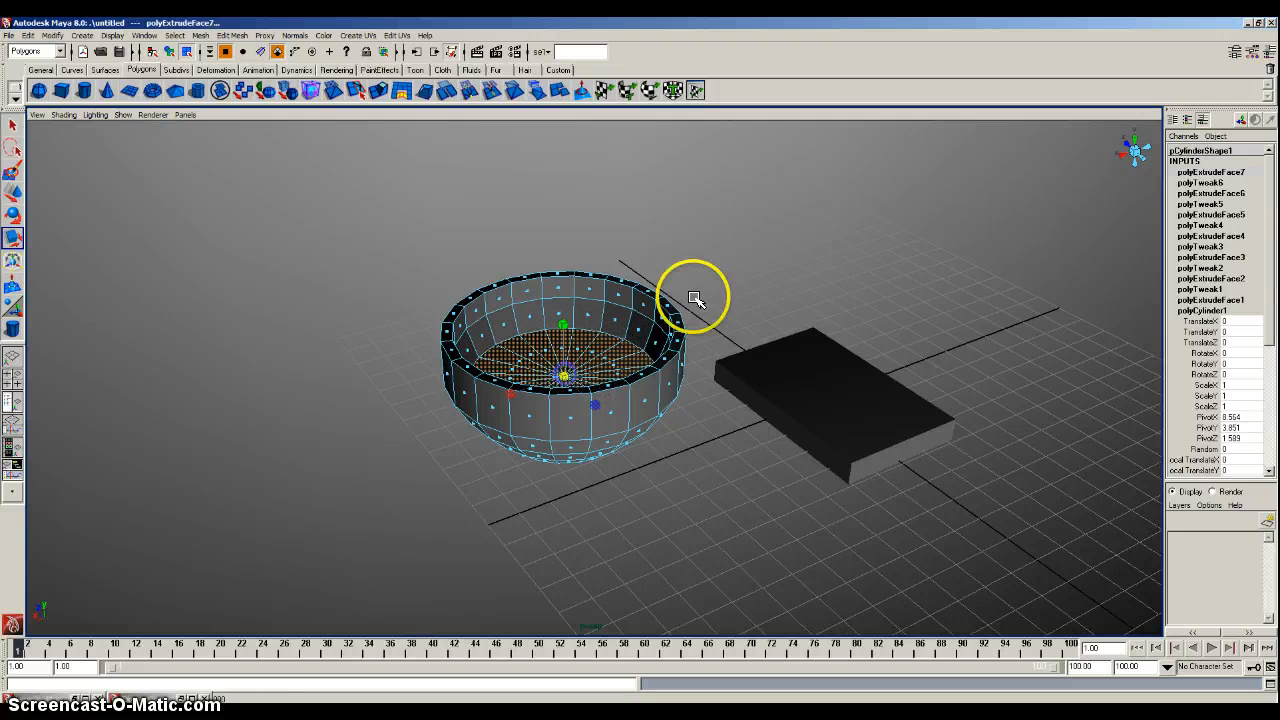
{"action": "right_click_drag", "start_coordinate": [619, 329], "coordinate": [663, 311]}
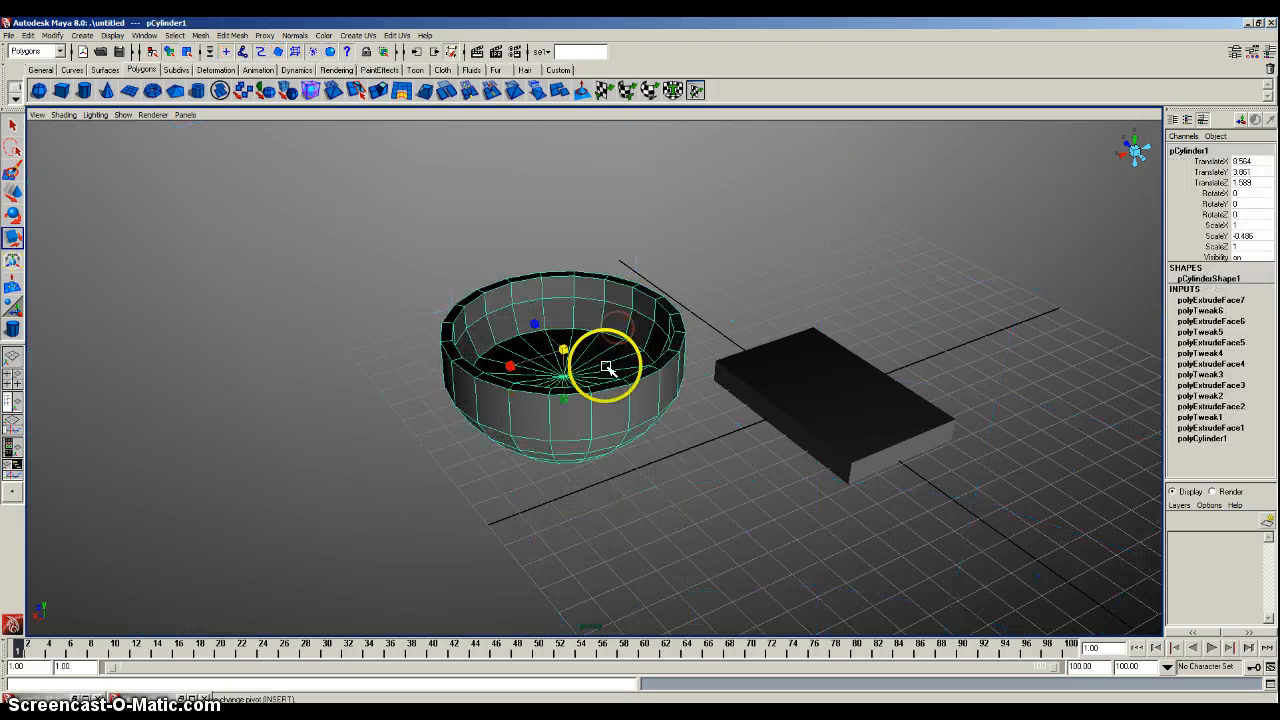
{"action": "mouse_move", "coordinate": [606, 366]}
{"action": "left_mouse_down", "text": "alt"}
{"action": "mouse_move", "coordinate": [600, 351]}
{"action": "mouse_move", "coordinate": [597, 369]}
{"action": "left_mouse_up", "text": "alt"}
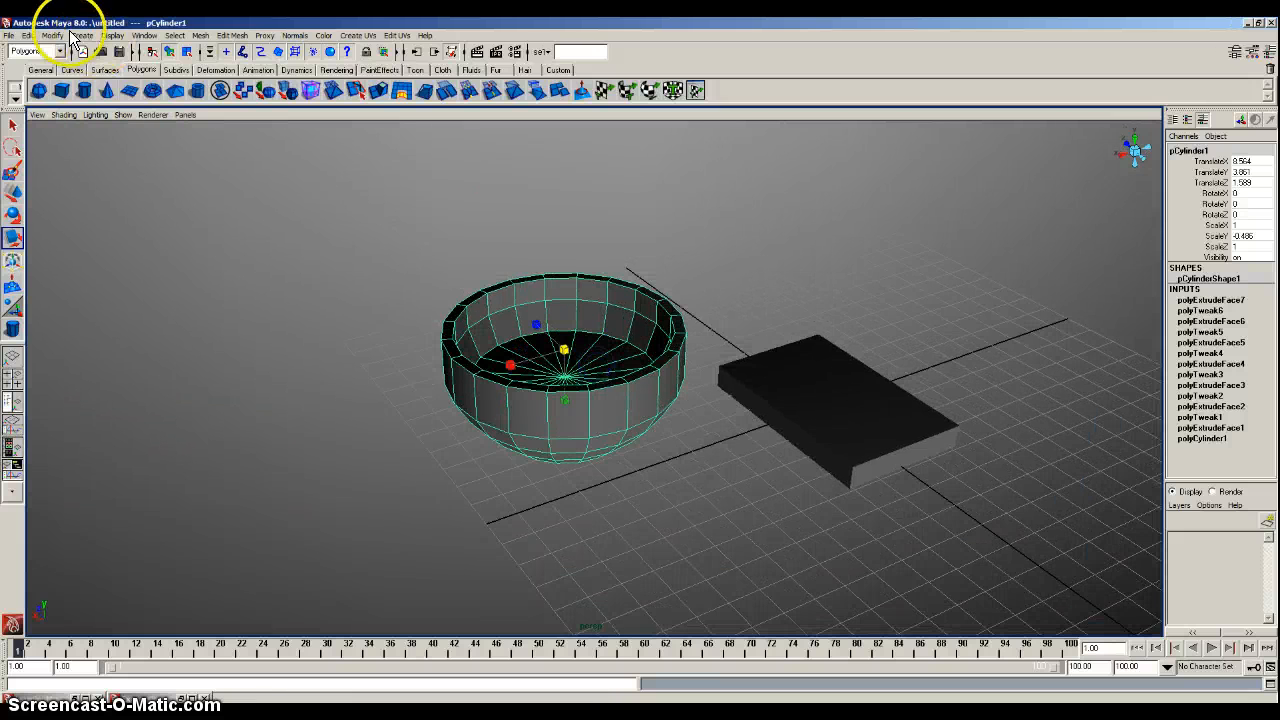
Freeze the bowl's transformations and switch to the Move tool
{"action": "left_click", "coordinate": [53, 36]}
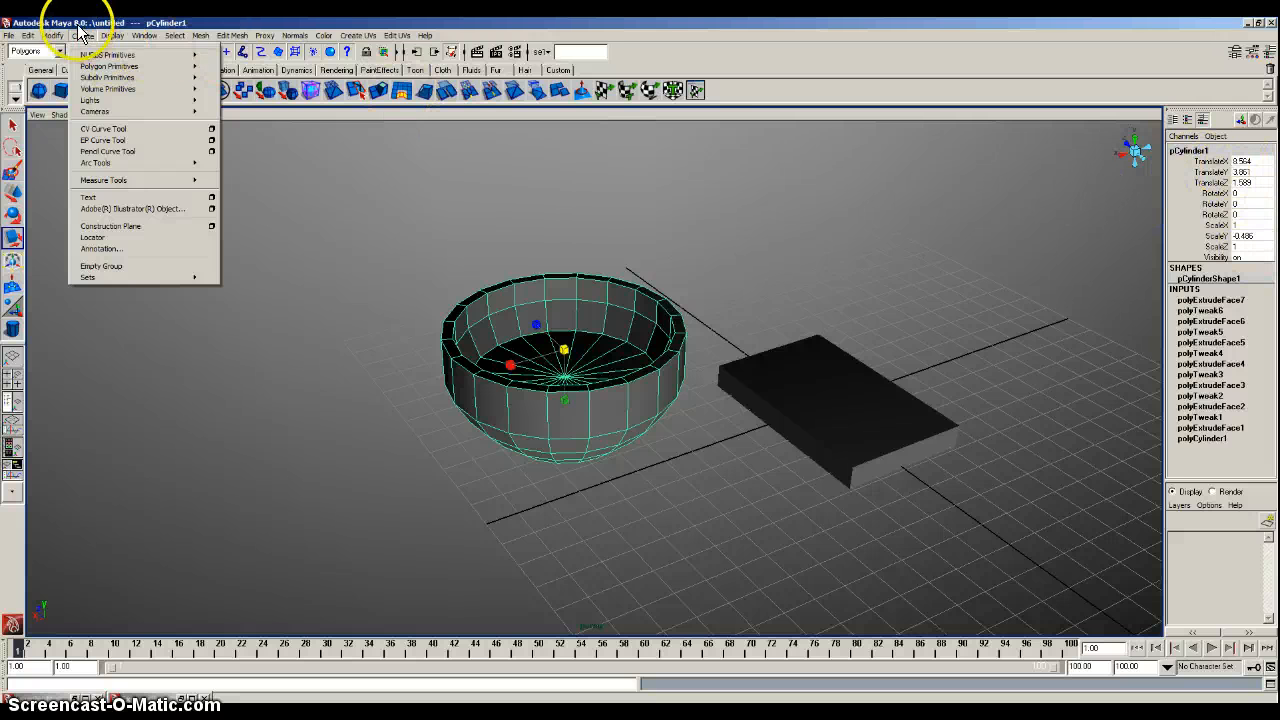
{"action": "mouse_move", "coordinate": [63, 40]}
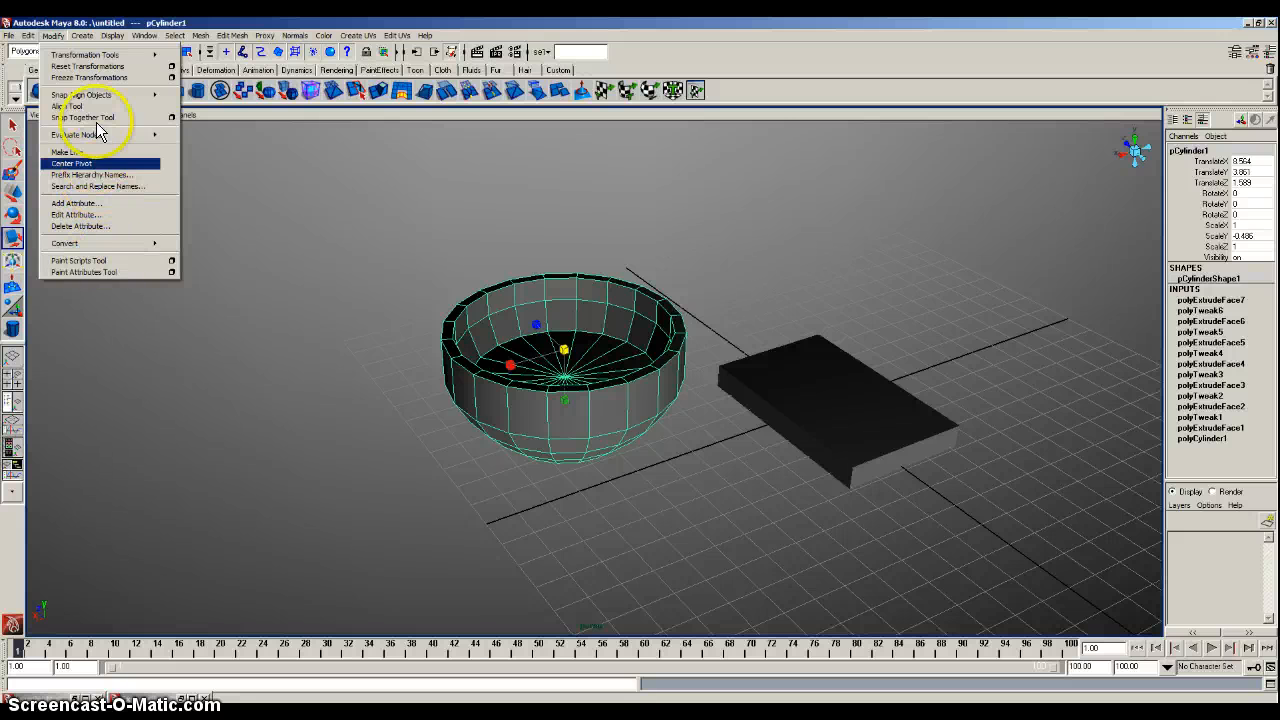
{"action": "left_click", "coordinate": [95, 77]}
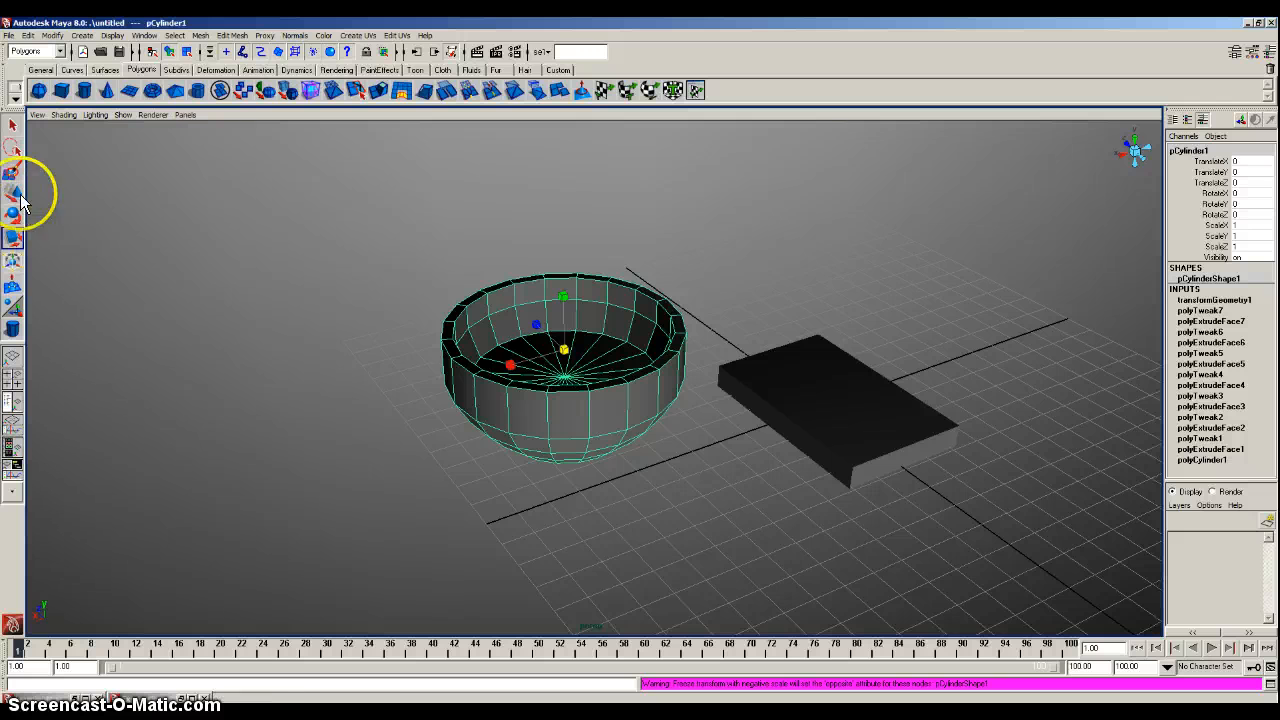
{"action": "left_click", "coordinate": [15, 193]}
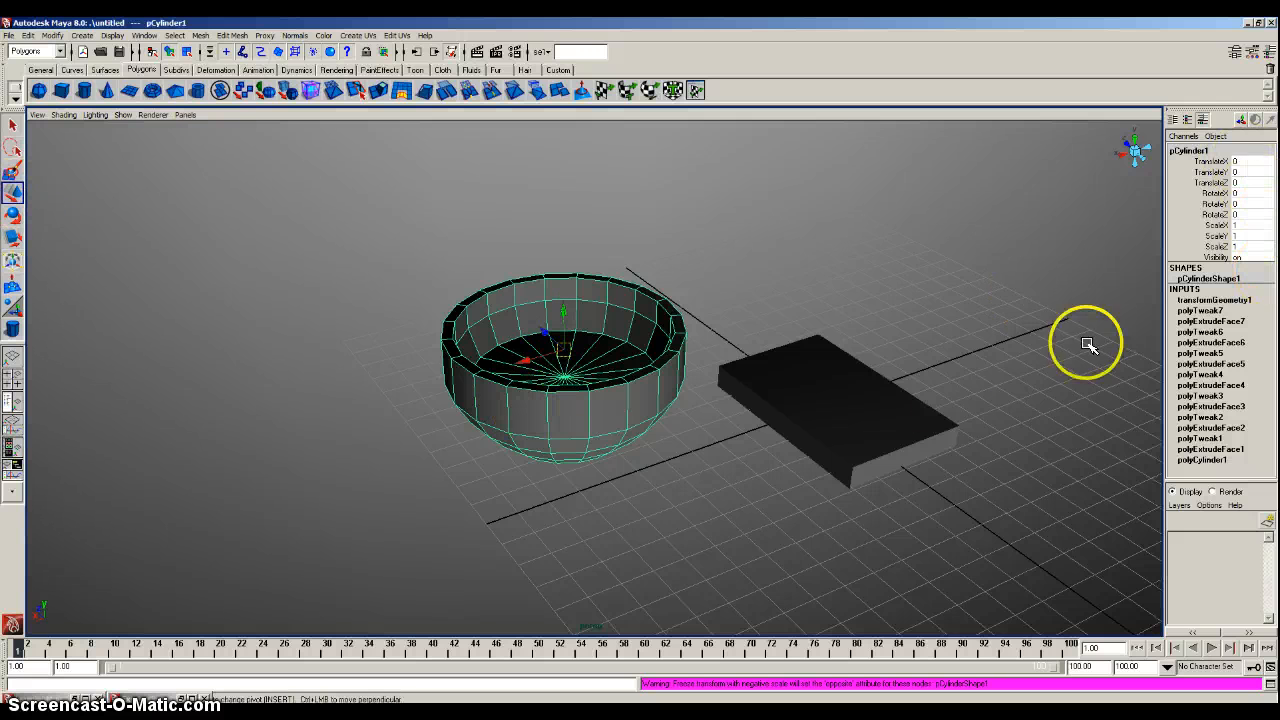
Paint-select all the faces of the bowl's inner floor and duplicate them with Duplicate Face
{"action": "left_click", "coordinate": [586, 380]}
{"action": "mouse_move", "coordinate": [617, 398]}
{"action": "left_mouse_down", "text": "alt"}
{"action": "mouse_move", "coordinate": [571, 366]}
{"action": "mouse_move", "coordinate": [600, 409]}
{"action": "left_mouse_up", "text": "alt"}
{"action": "right_click", "coordinate": [608, 365]}
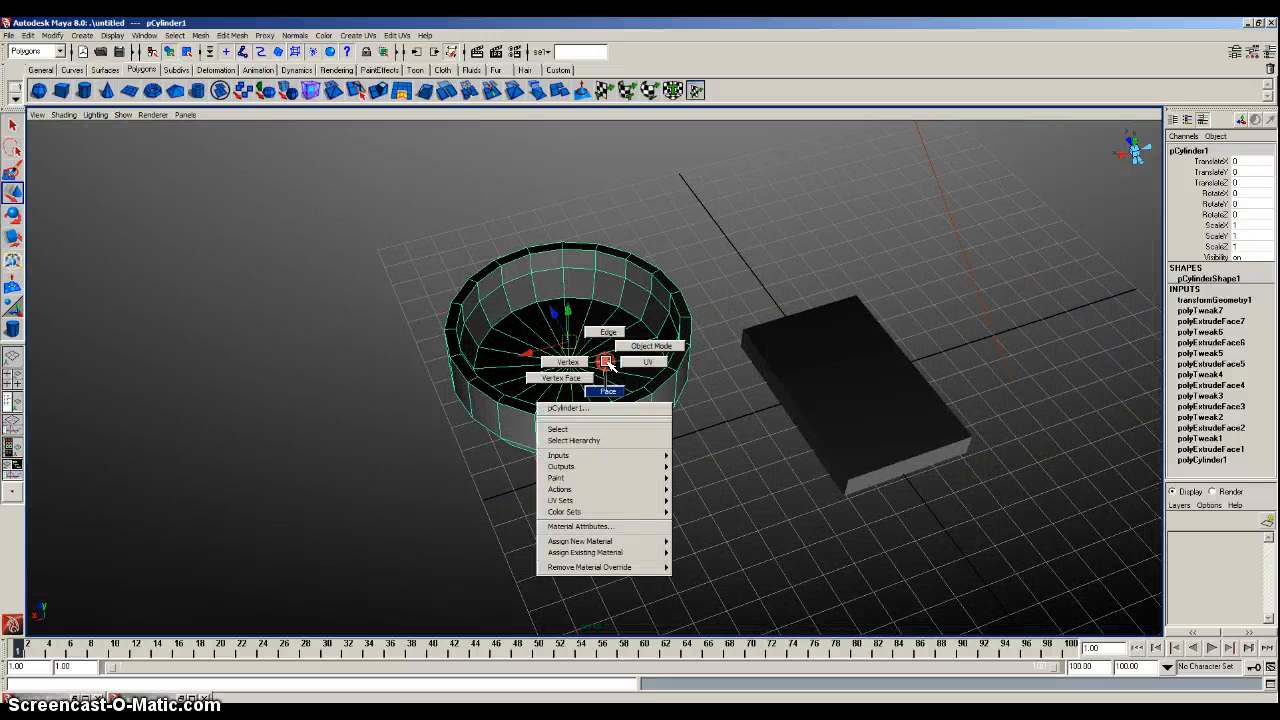
{"action": "left_click", "coordinate": [607, 391]}
{"action": "left_click", "coordinate": [13, 172]}
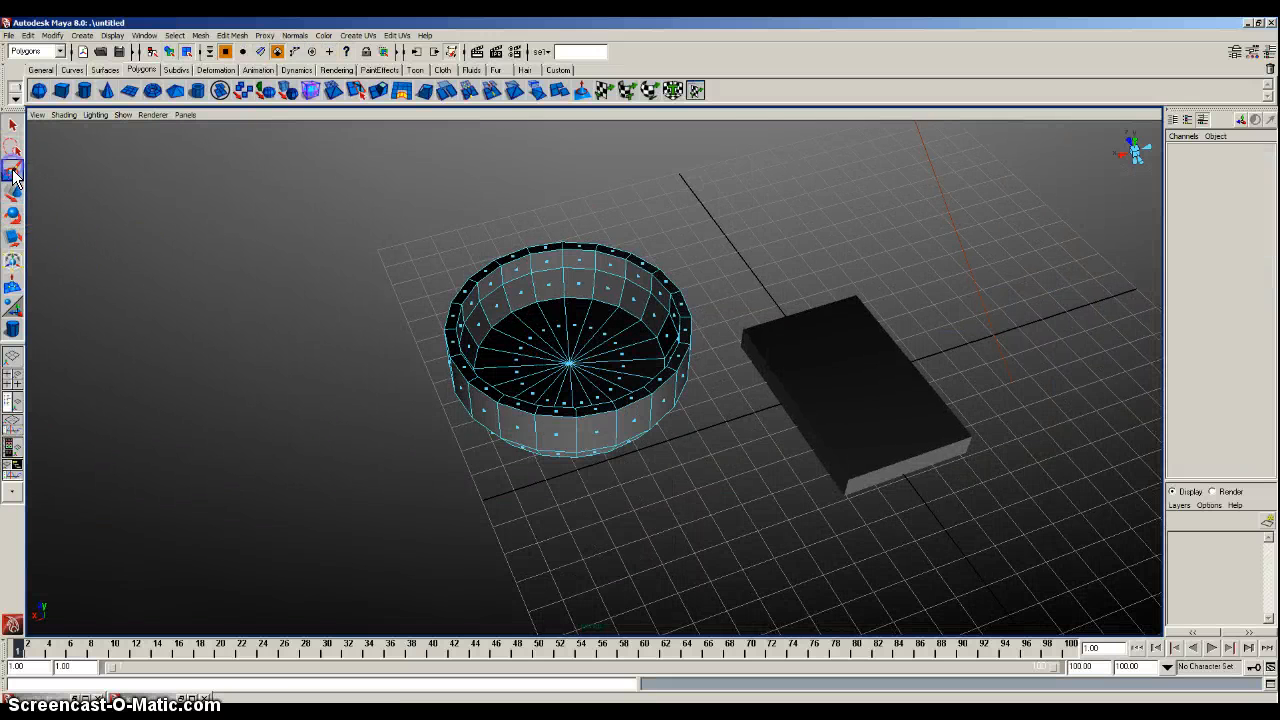
{"action": "mouse_move", "coordinate": [557, 352]}
{"action": "left_mouse_down"}
{"action": "mouse_move", "coordinate": [560, 340]}
{"action": "mouse_move", "coordinate": [604, 372]}
{"action": "mouse_move", "coordinate": [608, 333]}
{"action": "left_mouse_up"}
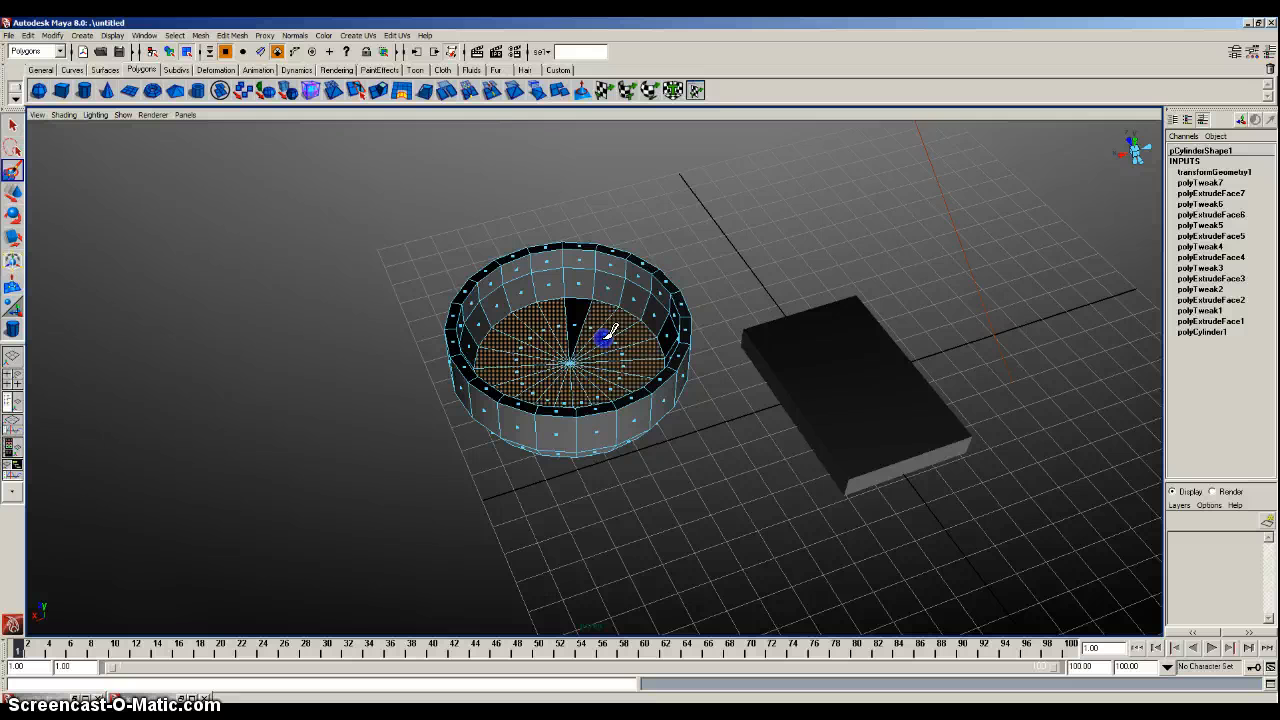
{"action": "left_click", "coordinate": [232, 35]}
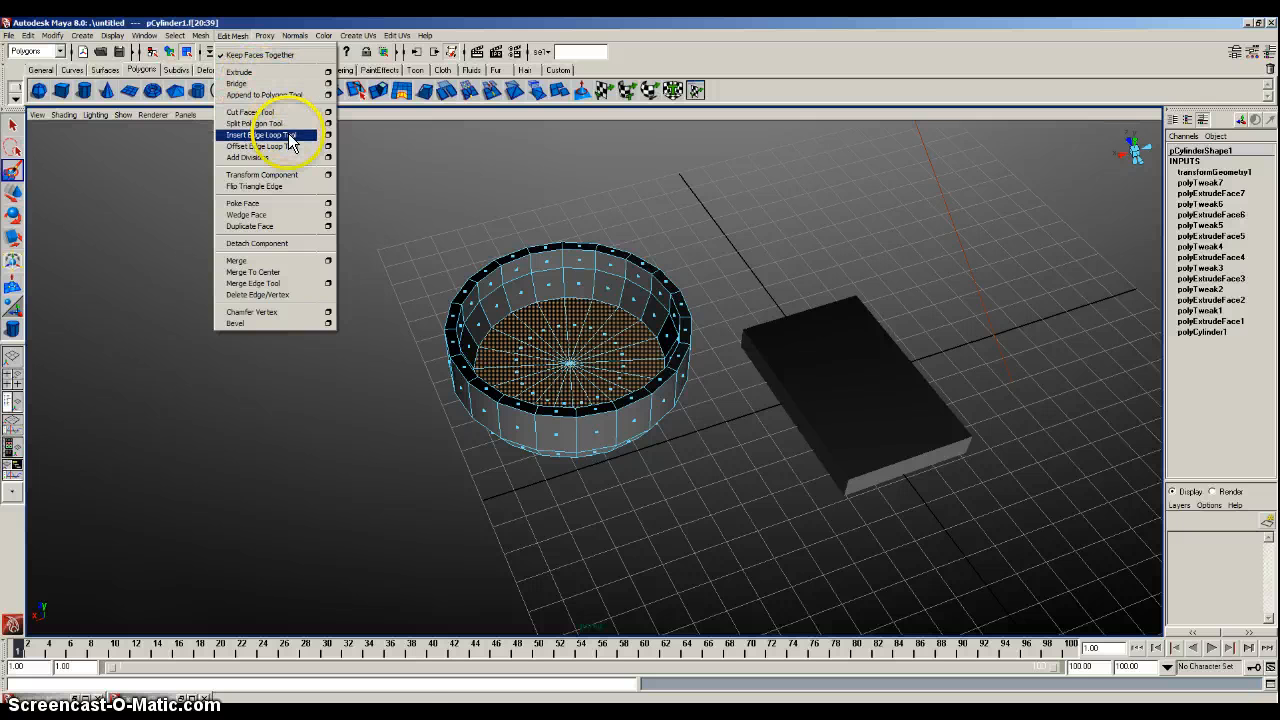
{"action": "left_click", "coordinate": [285, 227]}
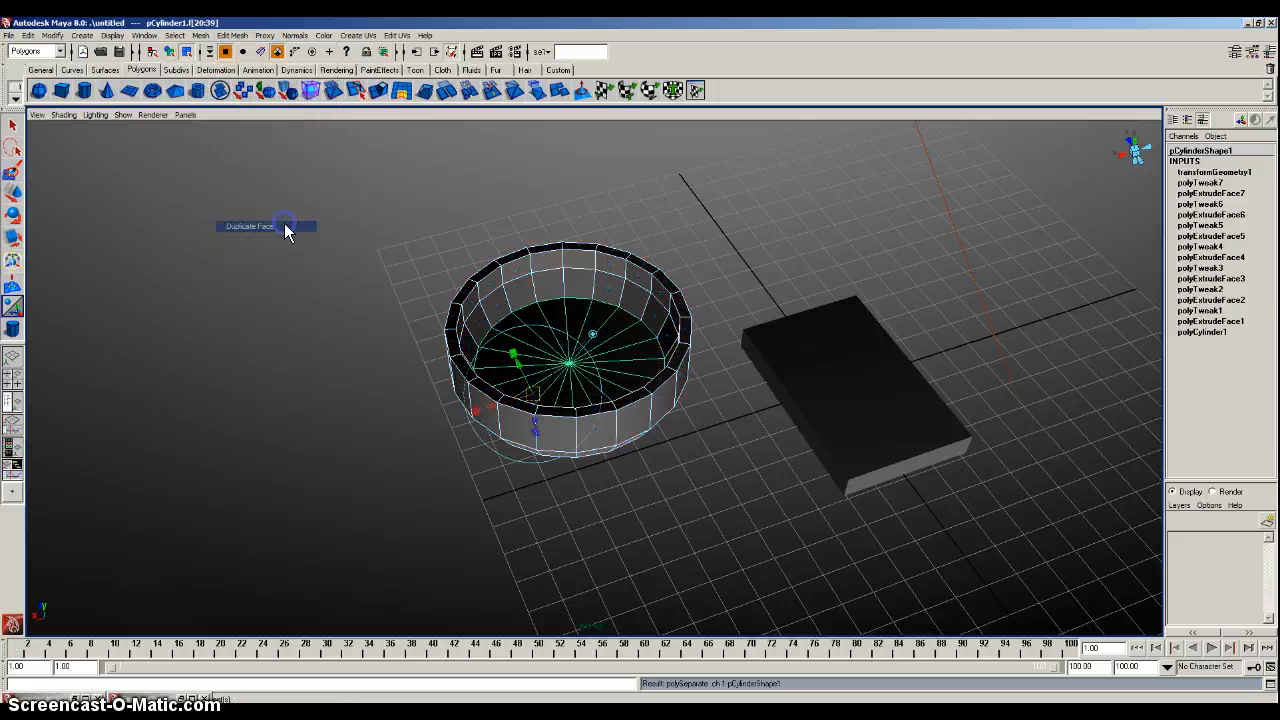
Select the duplicated floor faces and the bowl body in turn to examine how the mesh is separated
{"action": "left_click", "coordinate": [13, 125]}
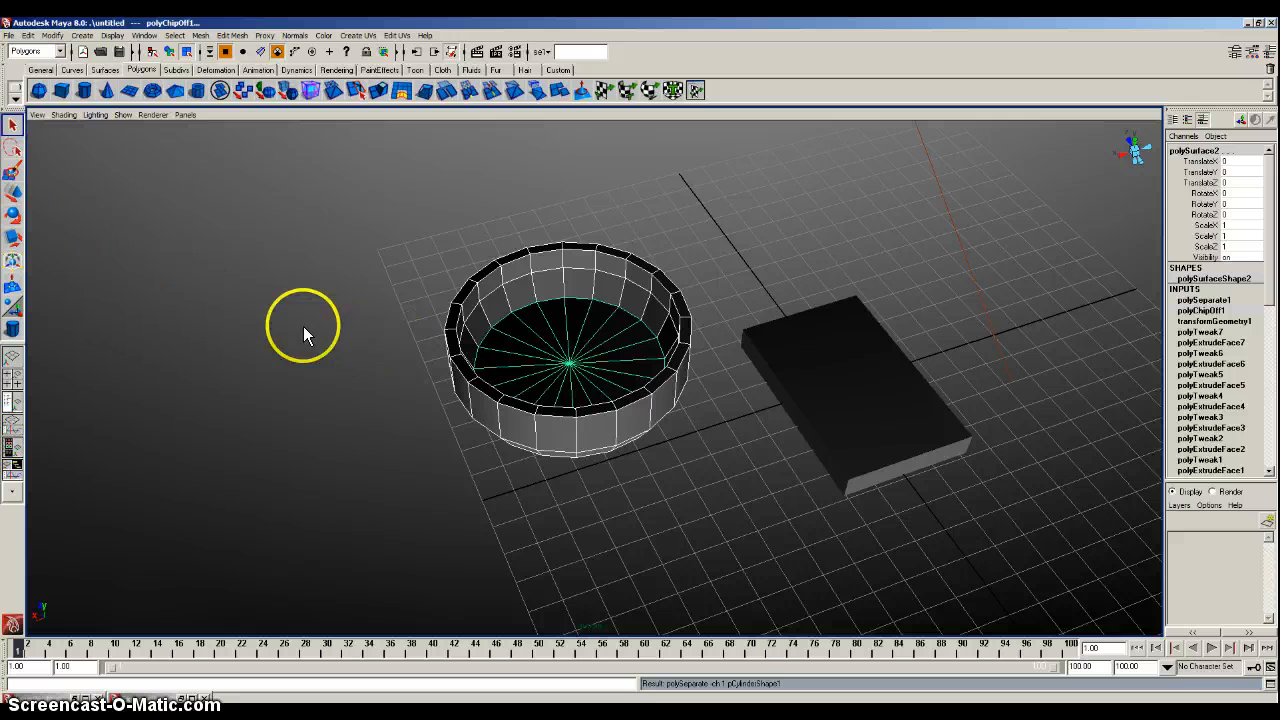
{"action": "left_click", "coordinate": [586, 343]}
{"action": "right_click", "coordinate": [763, 252]}
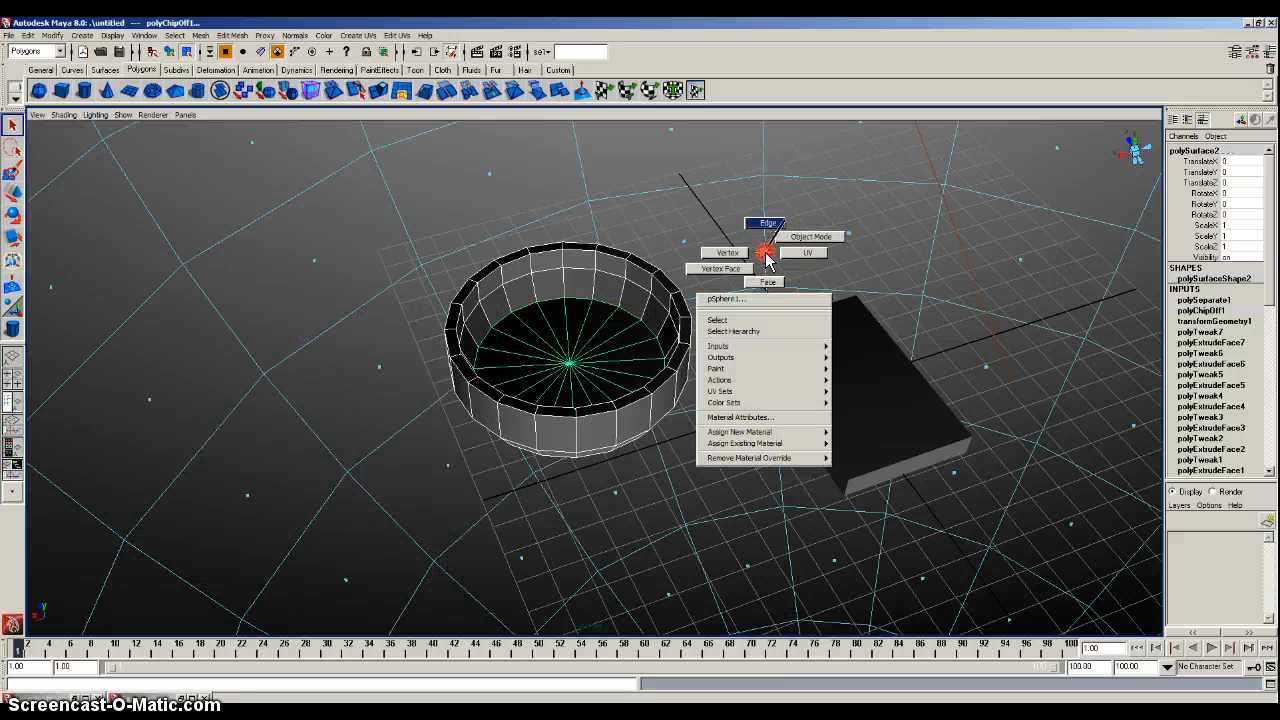
{"action": "left_click", "coordinate": [562, 349]}
{"action": "left_click", "coordinate": [590, 355]}
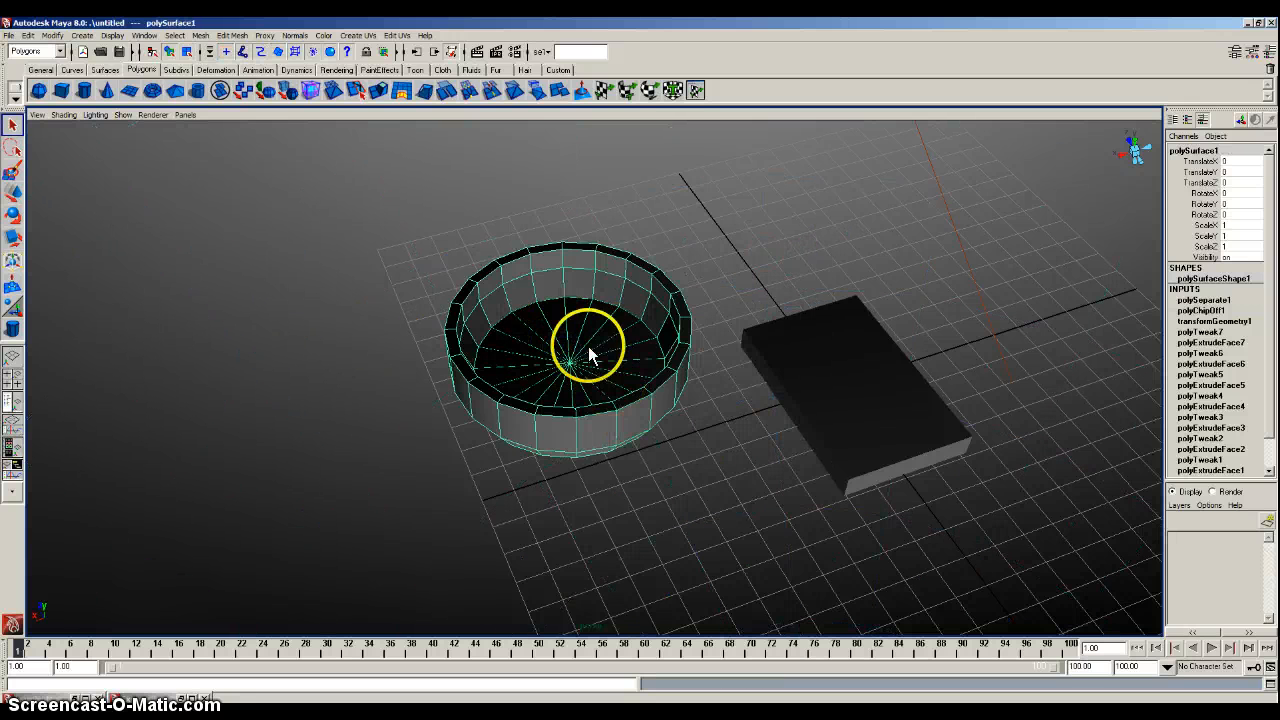
{"action": "left_click", "coordinate": [657, 472]}
{"action": "left_click_drag", "start_coordinate": [645, 440], "coordinate": [620, 374], "text": "alt"}
{"action": "left_click", "coordinate": [741, 305], "text": "shift"}
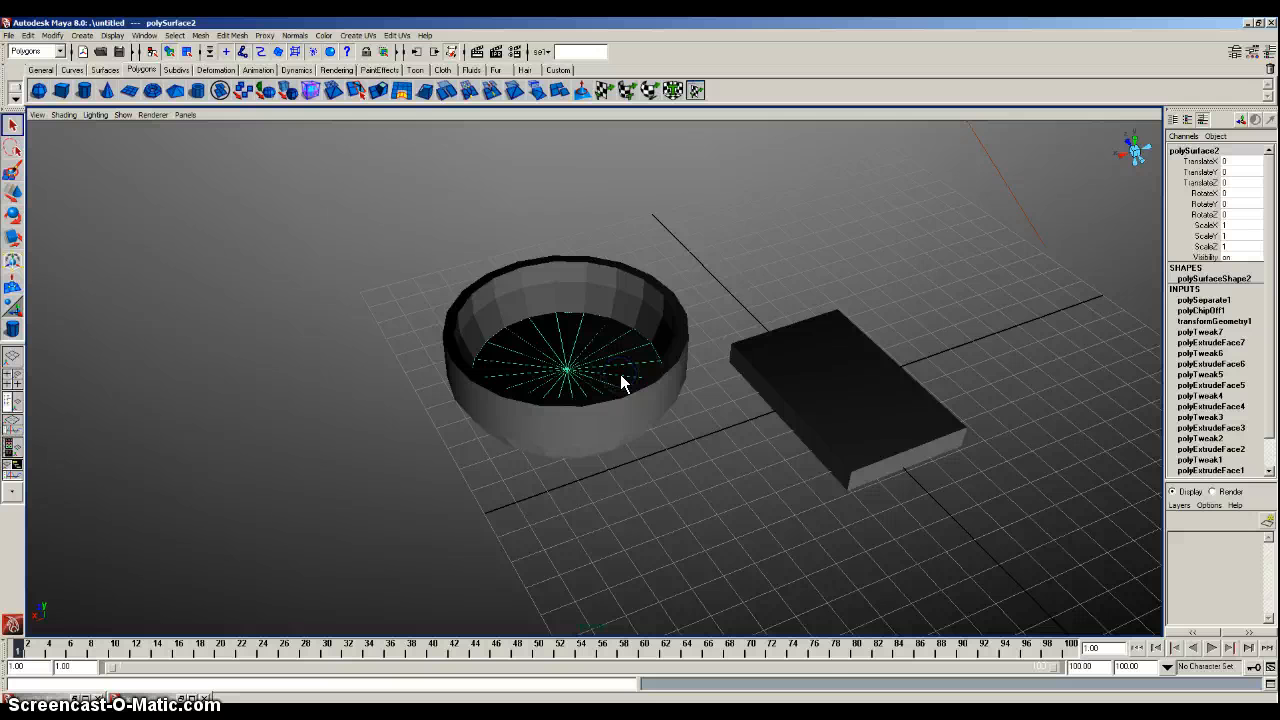
{"action": "left_click", "coordinate": [619, 412]}
{"action": "left_click", "coordinate": [620, 409], "text": "shift"}
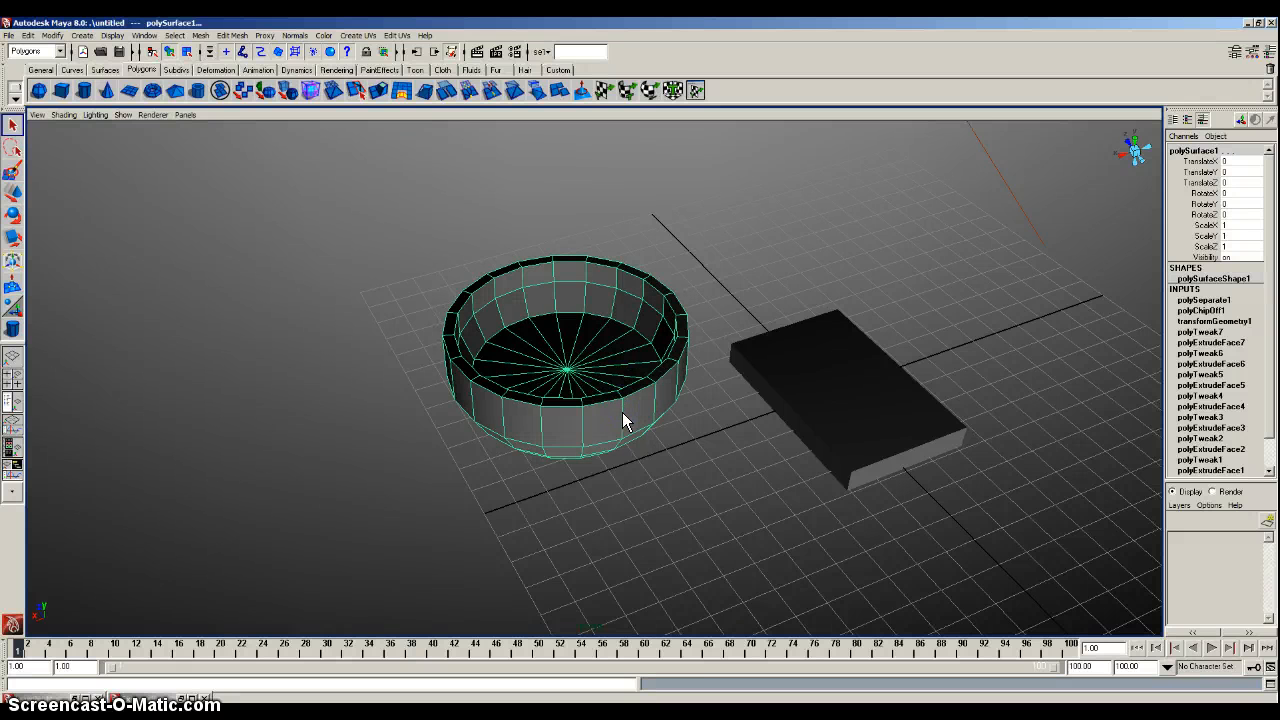
{"action": "key", "text": "ctrl+z"}
Select the bowl body on its own and center its pivot
{"action": "left_click", "coordinate": [498, 425]}
{"action": "left_click", "coordinate": [12, 193]}
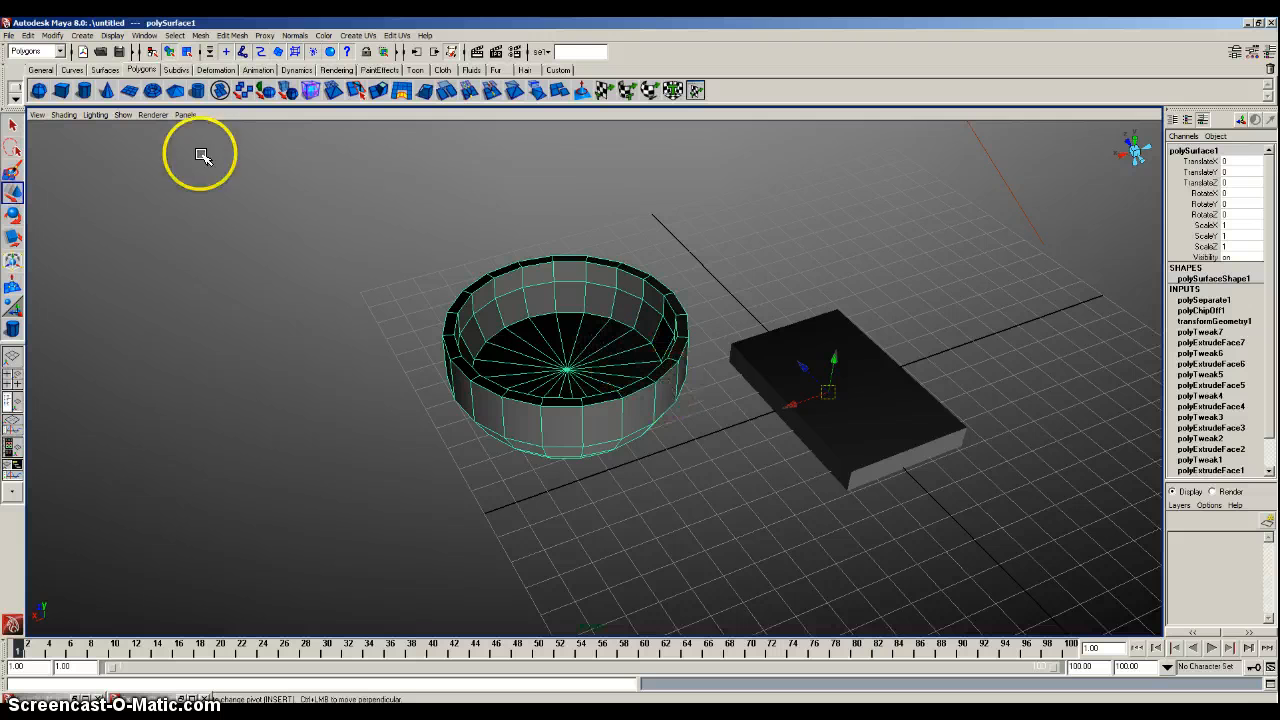
{"action": "left_click", "coordinate": [53, 36]}
{"action": "left_click", "coordinate": [110, 163]}
Move the bowl over the flat box, to about Translate X -8.918 and Translate Z -1.881, and raise it well above the box
{"action": "left_click", "coordinate": [608, 380]}
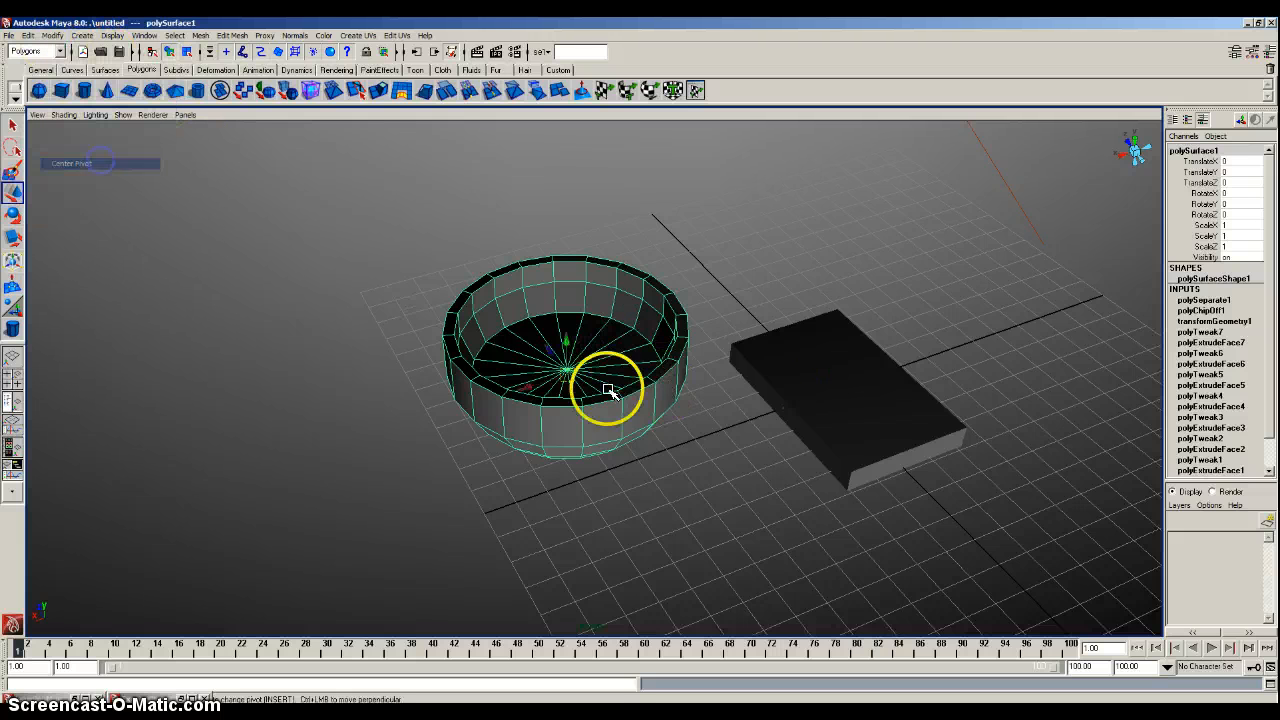
{"action": "left_click_drag", "start_coordinate": [523, 386], "coordinate": [803, 334]}
{"action": "left_click", "coordinate": [957, 294]}
{"action": "left_click", "coordinate": [843, 269]}
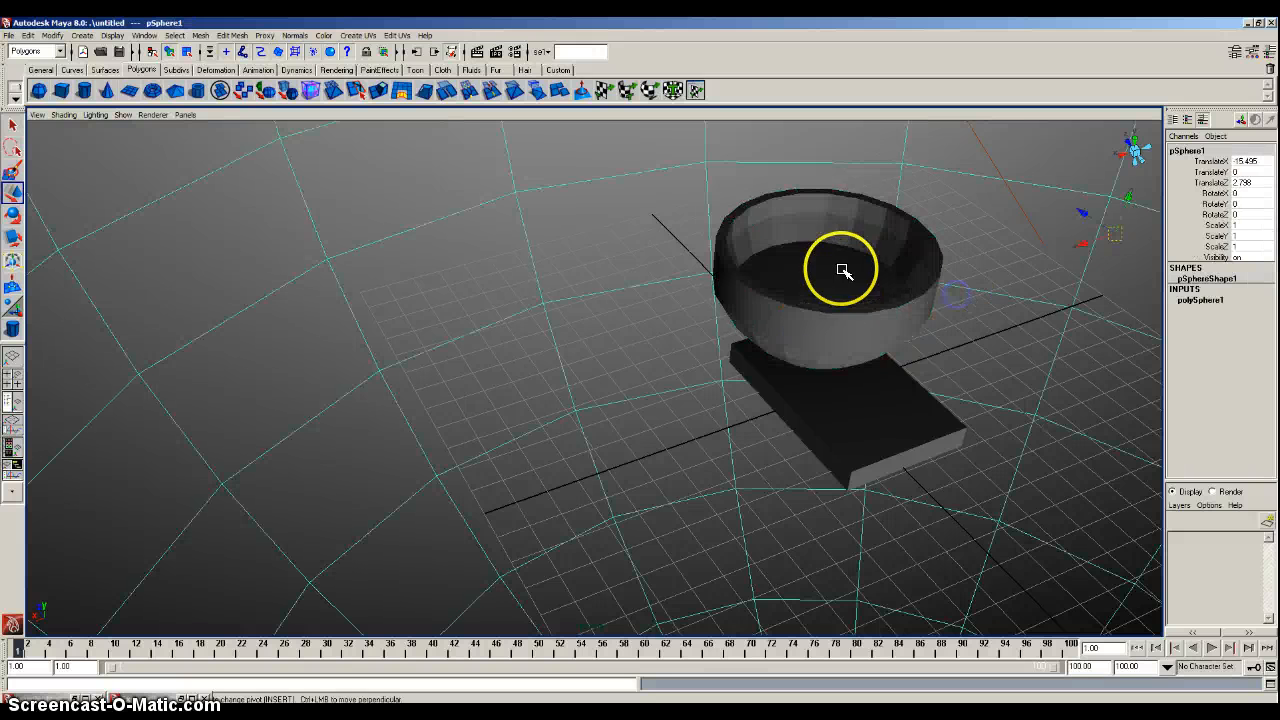
{"action": "left_click", "coordinate": [891, 318], "text": "shift"}
{"action": "left_click", "coordinate": [957, 343], "text": "shift"}
{"action": "left_click", "coordinate": [923, 352]}
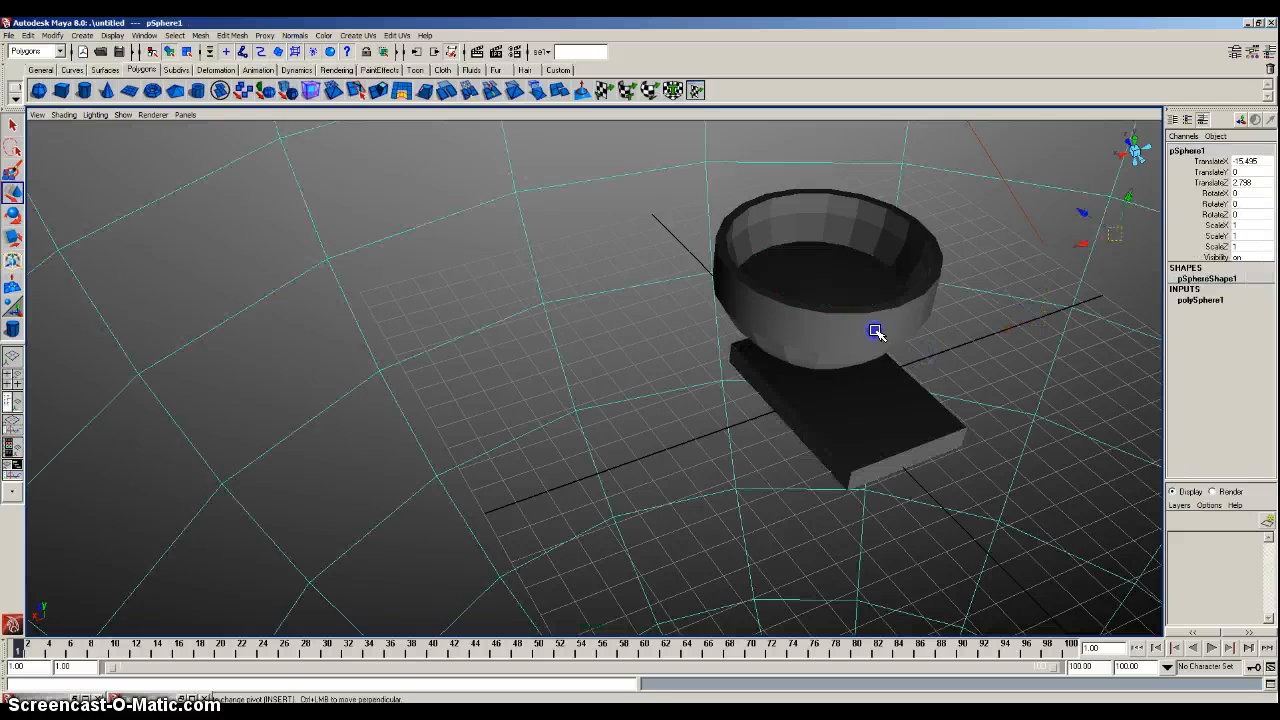
{"action": "left_click", "coordinate": [874, 331]}
{"action": "left_click_drag", "start_coordinate": [800, 276], "coordinate": [817, 311]}
{"action": "left_click_drag", "start_coordinate": [911, 346], "coordinate": [876, 294], "text": "alt"}
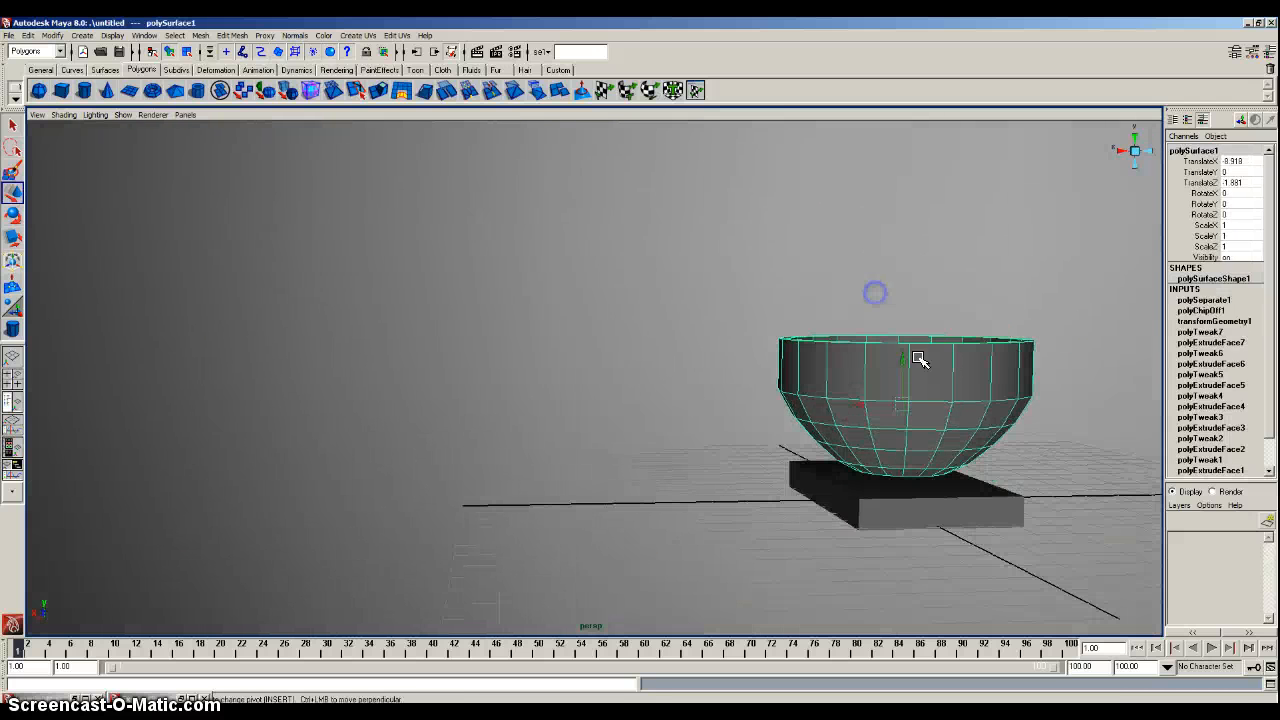
{"action": "left_click_drag", "start_coordinate": [908, 362], "coordinate": [896, 250]}
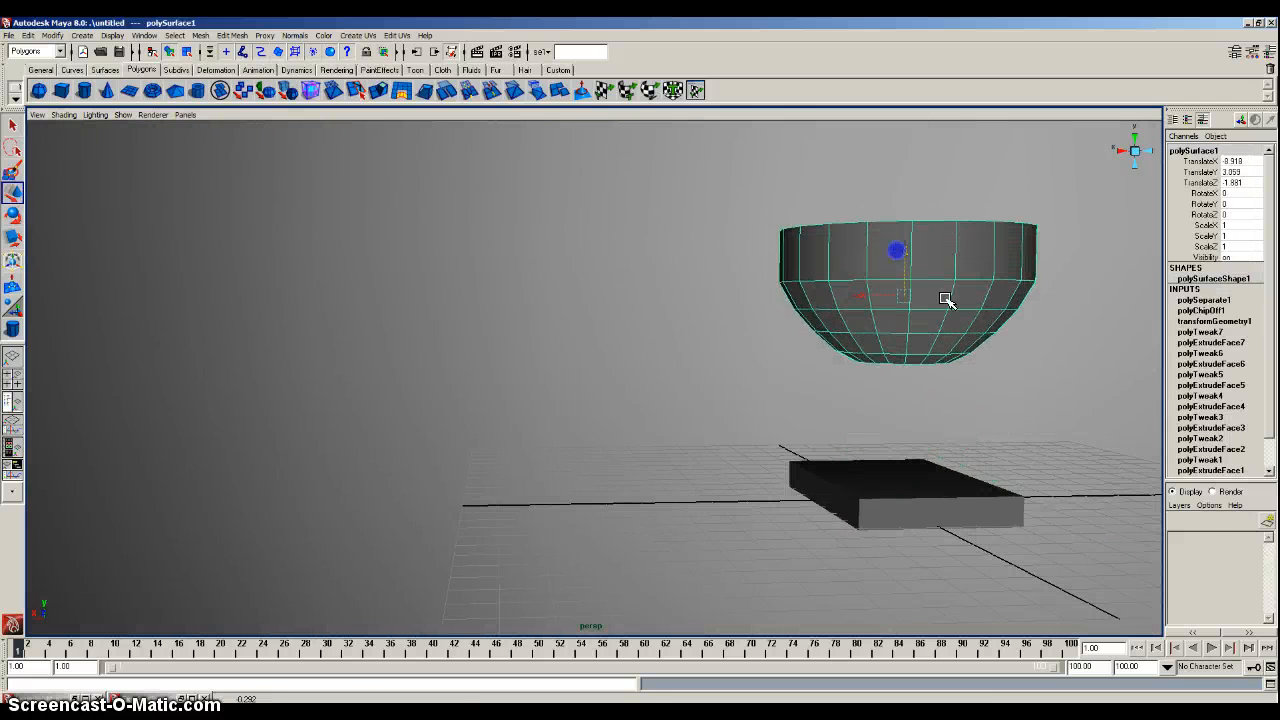
Play the simulation from the first frame and replay it to examine how the green particles behave around the bowl
{"action": "left_click", "coordinate": [1211, 648]}
{"action": "left_click_drag", "start_coordinate": [1083, 513], "coordinate": [931, 559], "text": "alt"}
{"action": "left_click_drag", "start_coordinate": [896, 518], "coordinate": [748, 377], "text": "alt"}
{"action": "middle_click_drag", "start_coordinate": [697, 320], "coordinate": [708, 411], "text": "alt"}
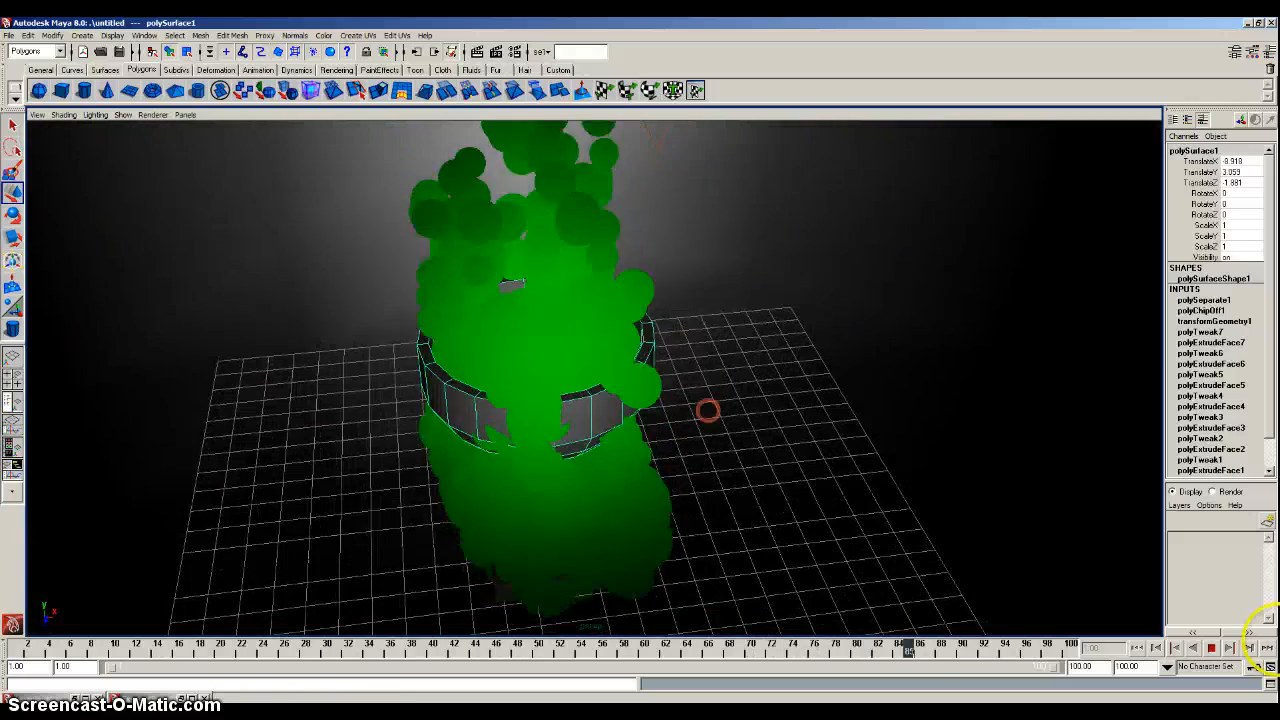
{"action": "left_click", "coordinate": [1210, 647]}
{"action": "left_click_drag", "start_coordinate": [183, 649], "coordinate": [17, 650]}
{"action": "left_click", "coordinate": [1211, 648]}
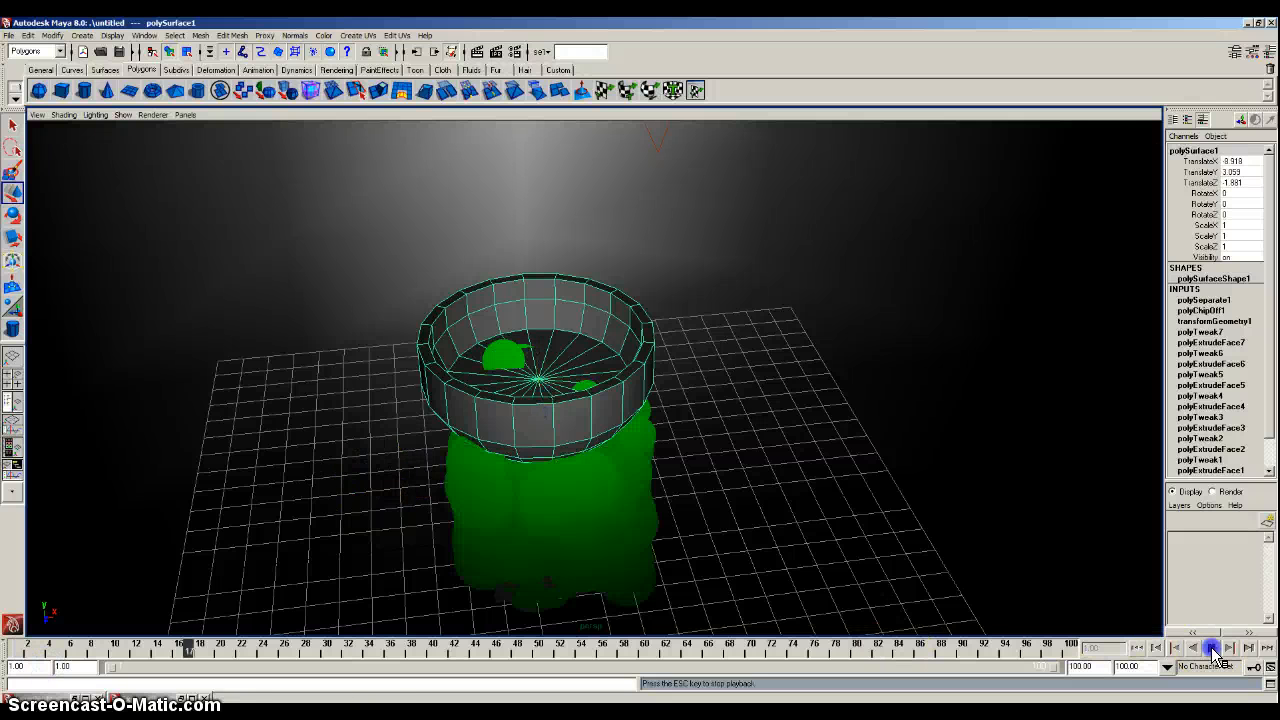
Select the green particles together with the bowl and apply the Dynamics command Make Collide
{"action": "left_click", "coordinate": [749, 463]}
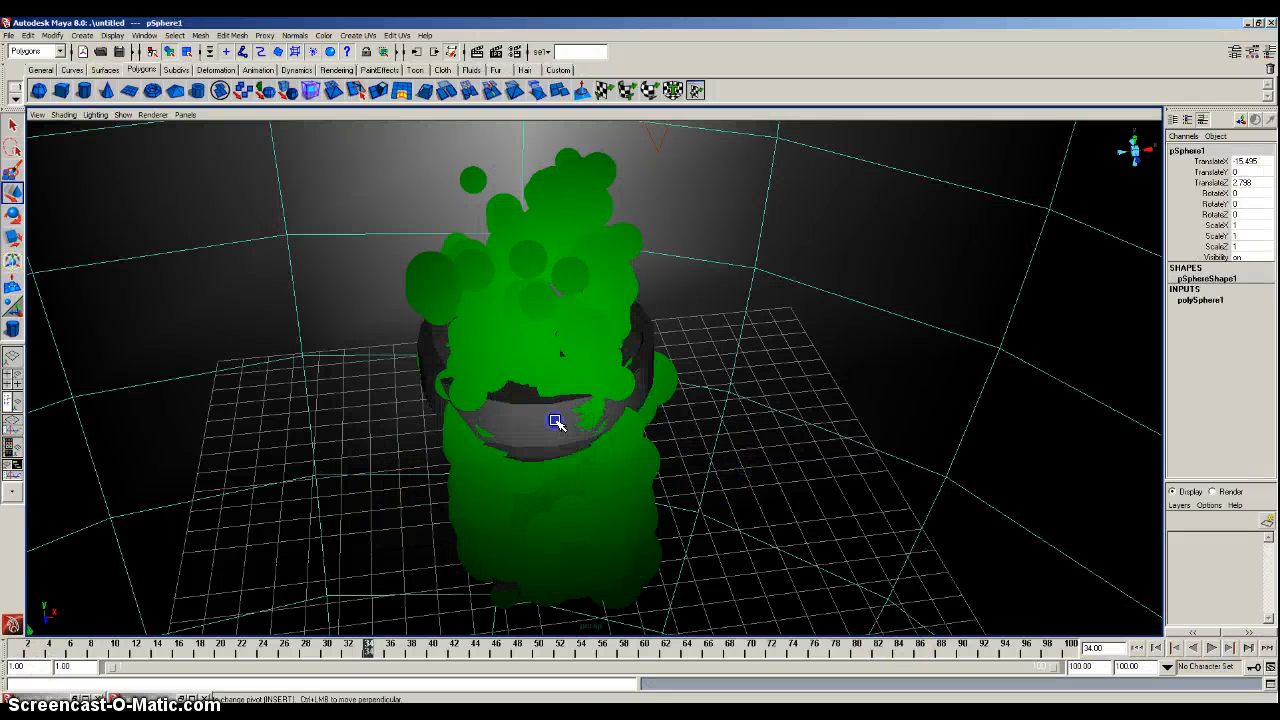
{"action": "left_click", "coordinate": [557, 423]}
{"action": "left_click_drag", "start_coordinate": [557, 440], "coordinate": [558, 435], "text": "alt"}
{"action": "left_click", "coordinate": [567, 456]}
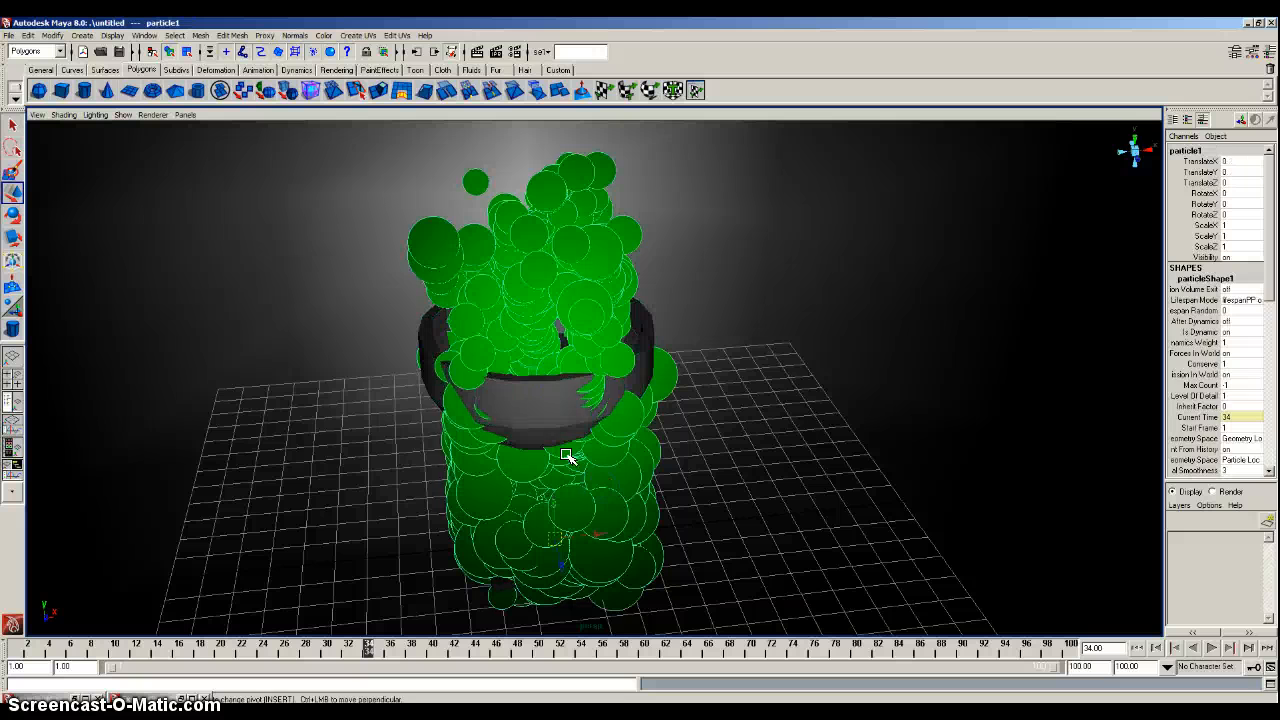
{"action": "left_click", "coordinate": [567, 432]}
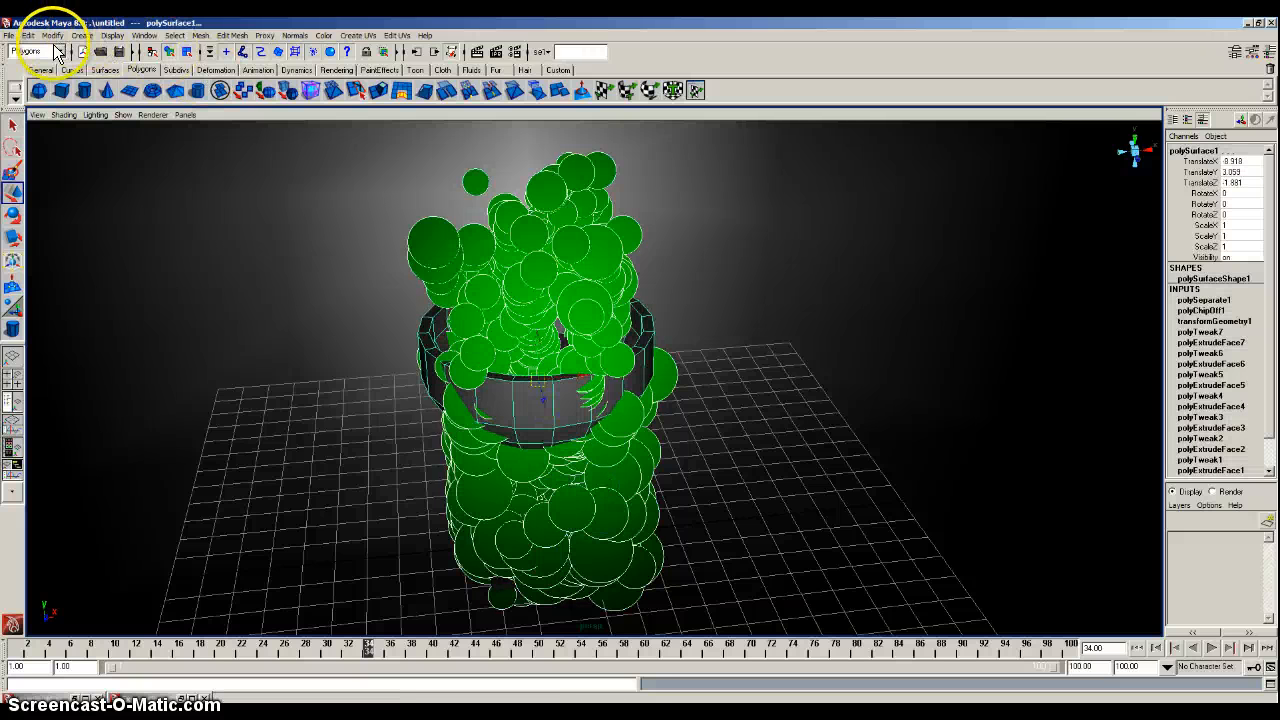
{"action": "left_click", "coordinate": [57, 52]}
{"action": "left_click", "coordinate": [30, 95]}
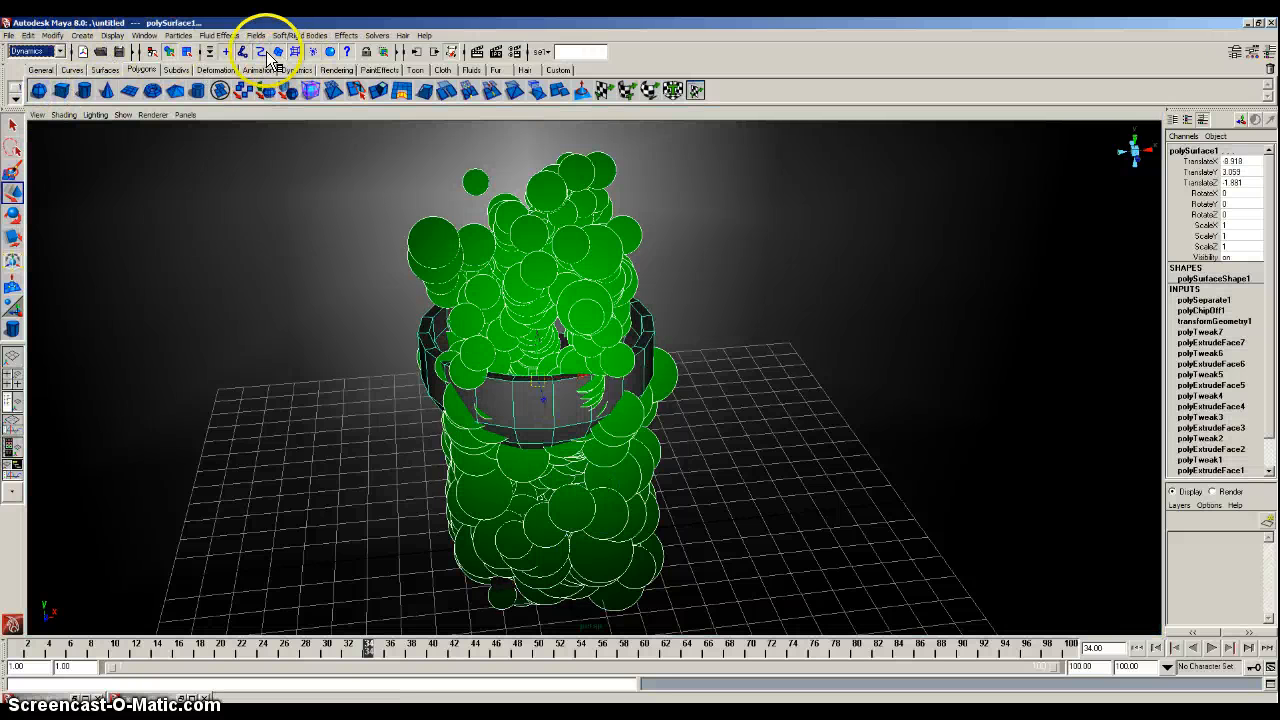
{"action": "left_click", "coordinate": [176, 35]}
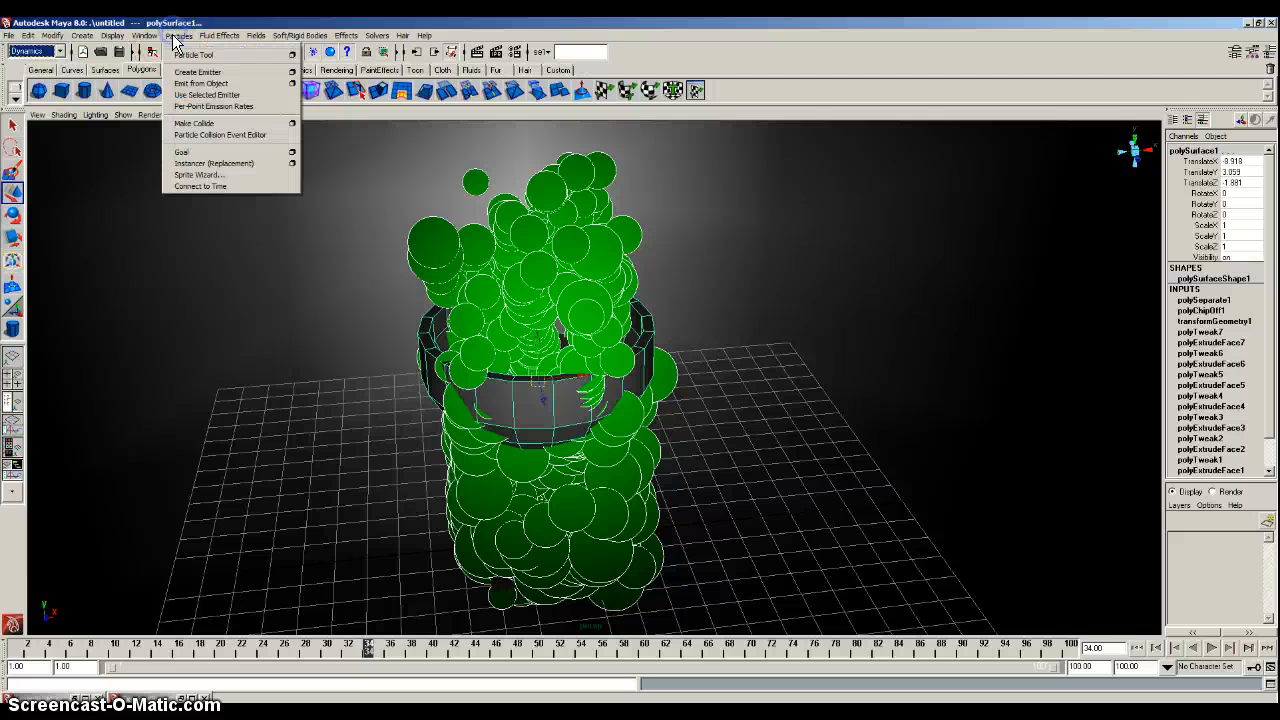
{"action": "left_click", "coordinate": [246, 123]}
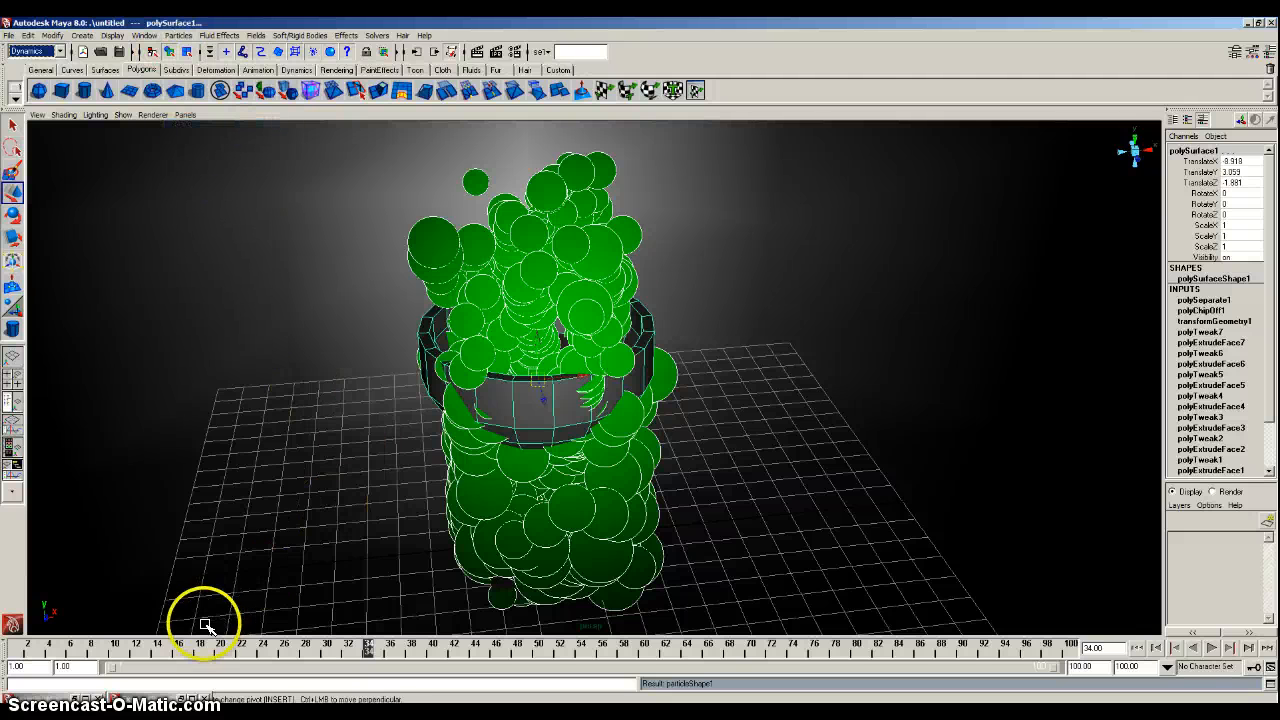
Rewind to the first frame and play the simulation to check the particles' collision with the bowl from several angles
{"action": "left_click_drag", "start_coordinate": [131, 650], "coordinate": [16, 650]}
{"action": "left_click", "coordinate": [1215, 648]}
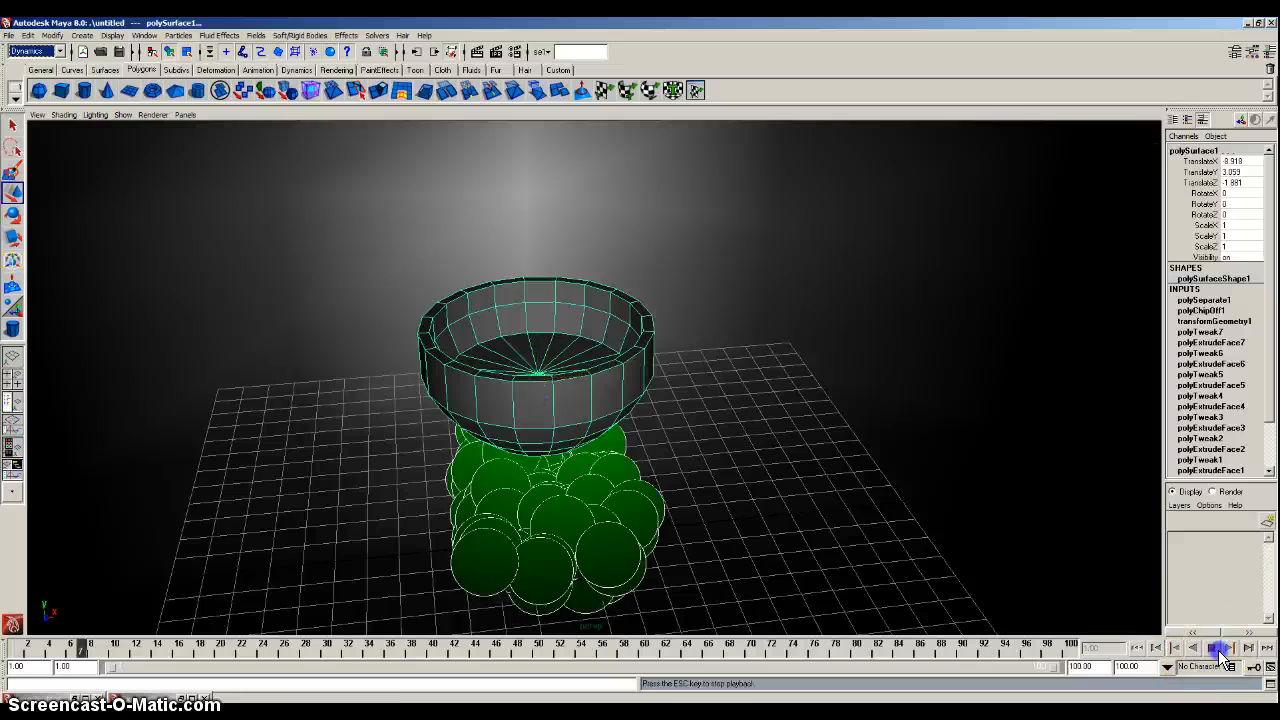
{"action": "left_click_drag", "start_coordinate": [757, 437], "coordinate": [606, 231], "text": "alt"}
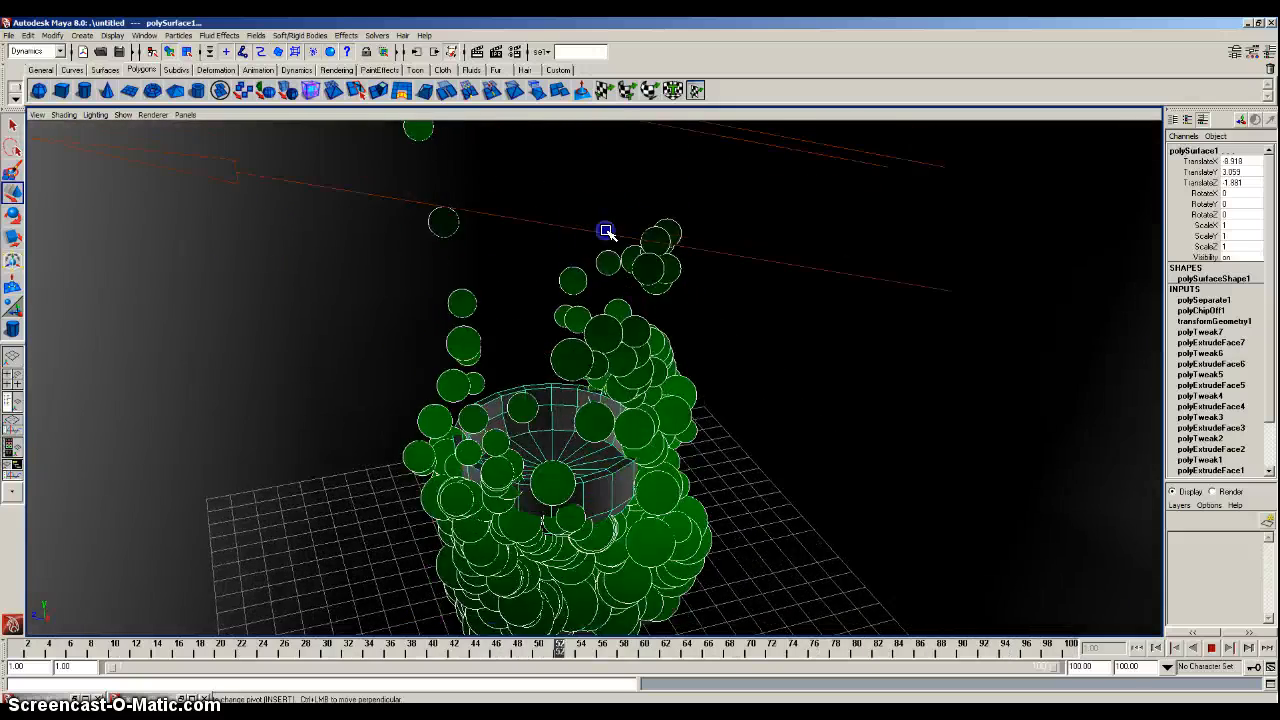
Activate the Rotate tool, display the whole scene in wireframe, and pick the directional light above the bowl
{"action": "left_click", "coordinate": [606, 231]}
{"action": "left_click", "coordinate": [13, 216]}
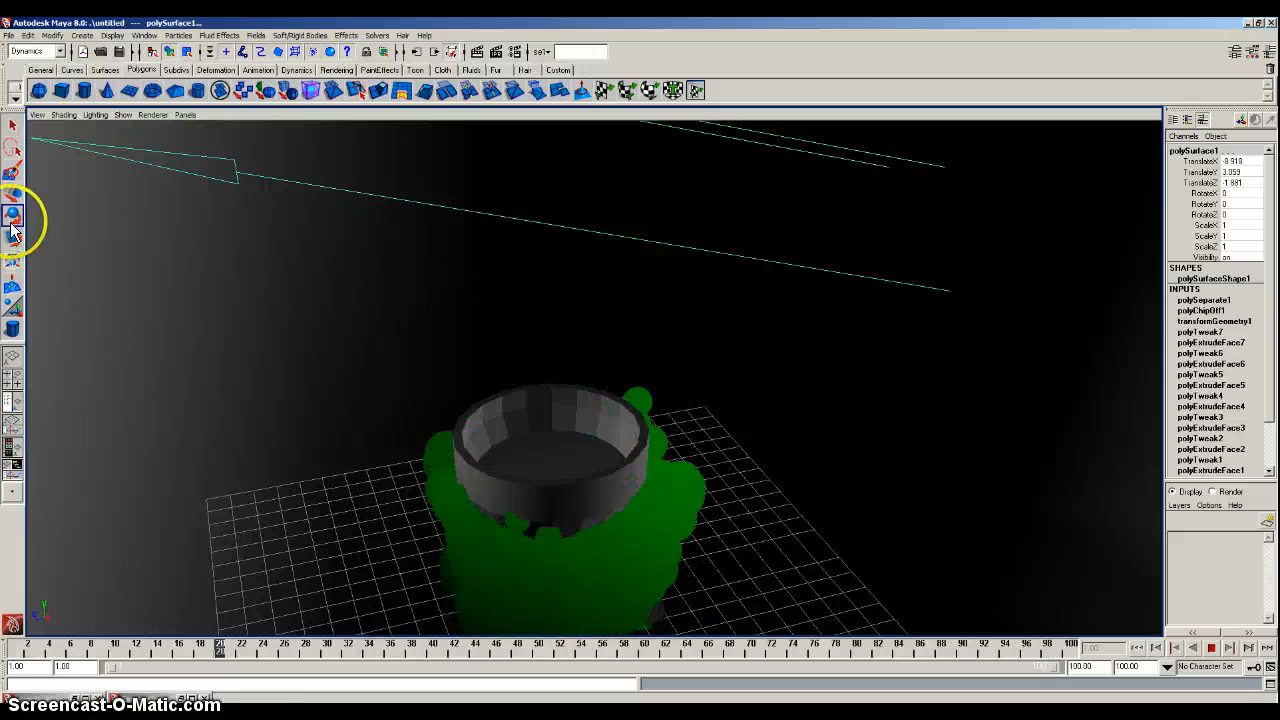
{"action": "left_click_drag", "start_coordinate": [330, 222], "coordinate": [614, 334], "text": "alt"}
{"action": "key", "text": "4"}
{"action": "left_click", "coordinate": [557, 309]}
{"action": "left_click", "coordinate": [795, 377]}
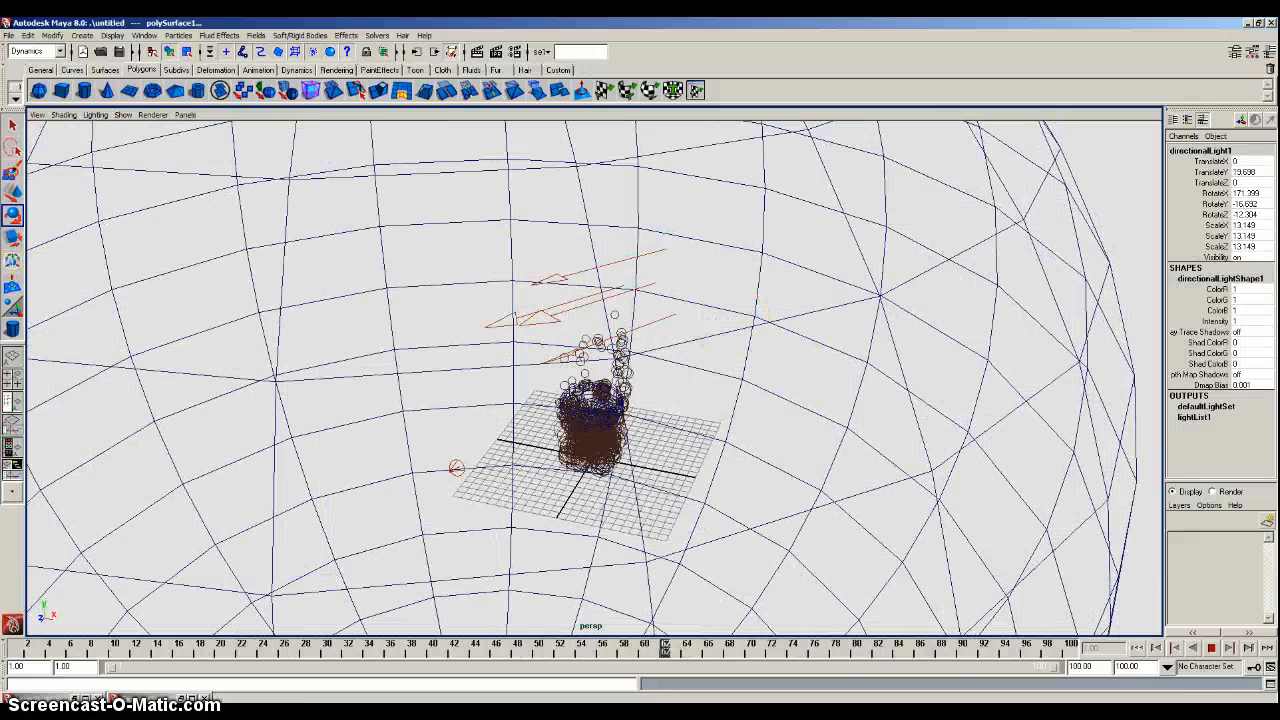
Stop playback, go to frame 9, and rotate the directional light above the bowl to about X -145.27, Y -4.657, Z -19.504
{"action": "left_click", "coordinate": [1211, 648]}
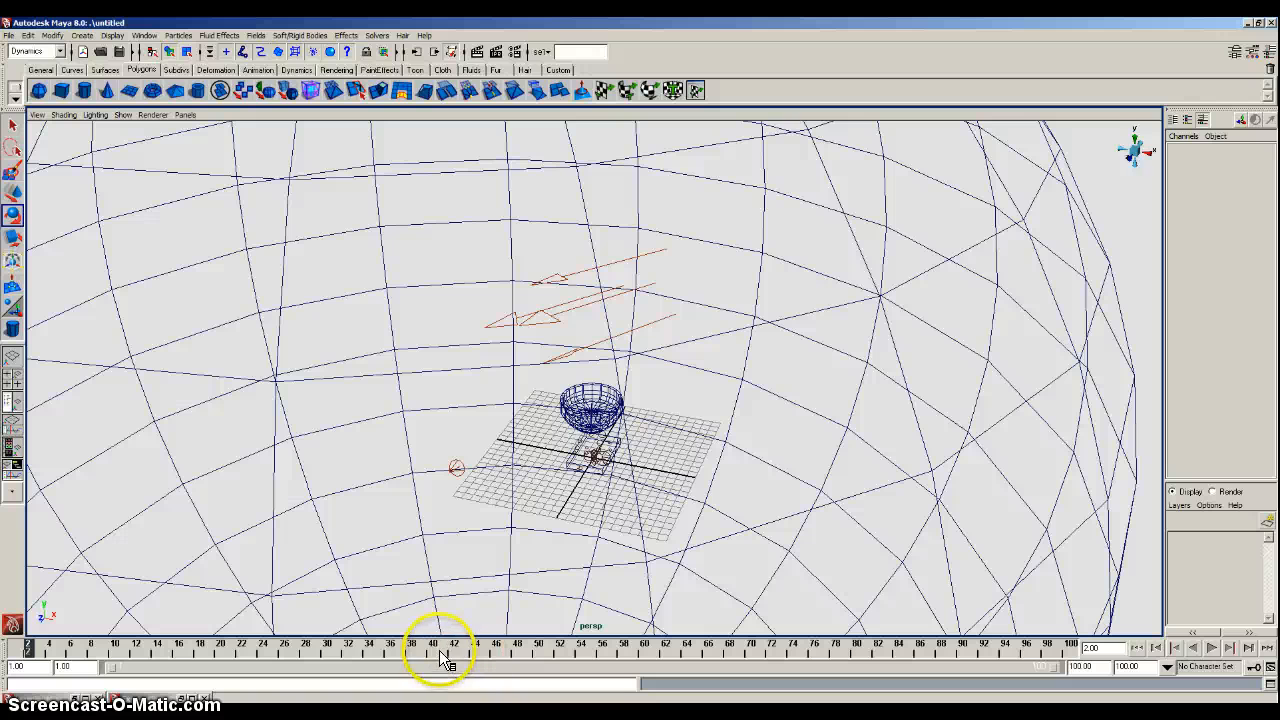
{"action": "left_click_drag", "start_coordinate": [443, 655], "coordinate": [204, 648]}
{"action": "left_click", "coordinate": [102, 645]}
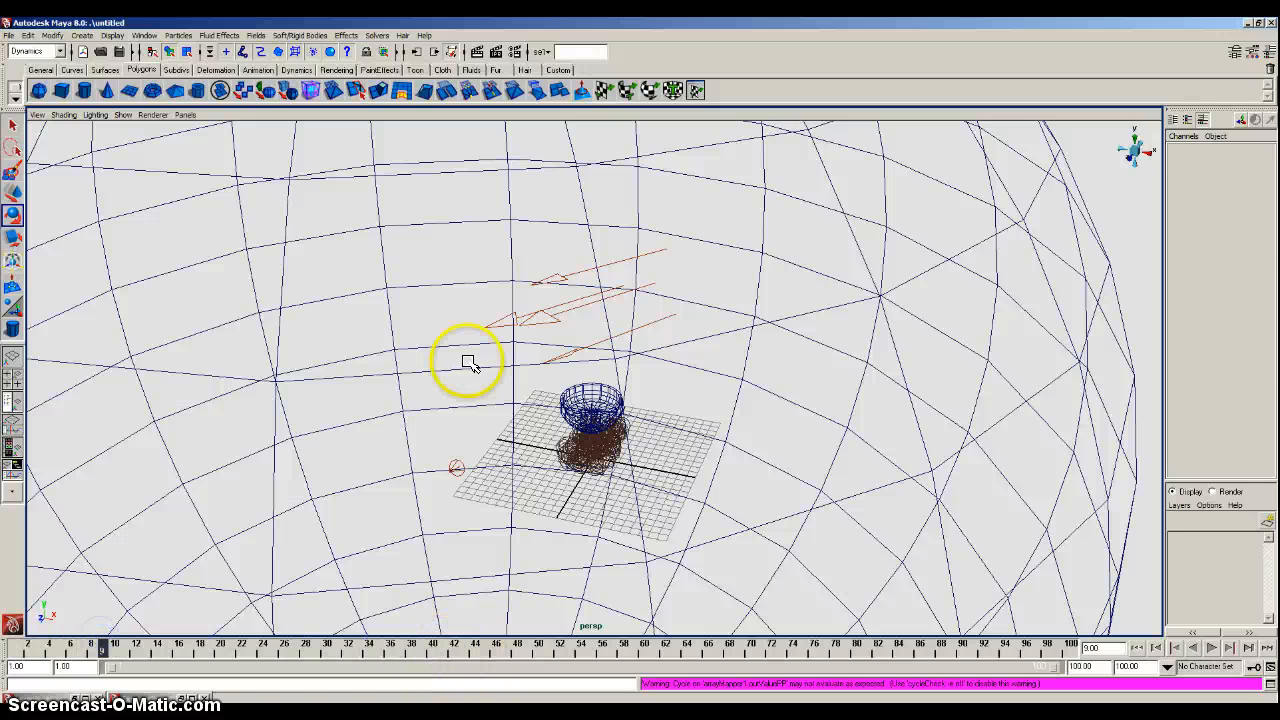
{"action": "left_click", "coordinate": [548, 326]}
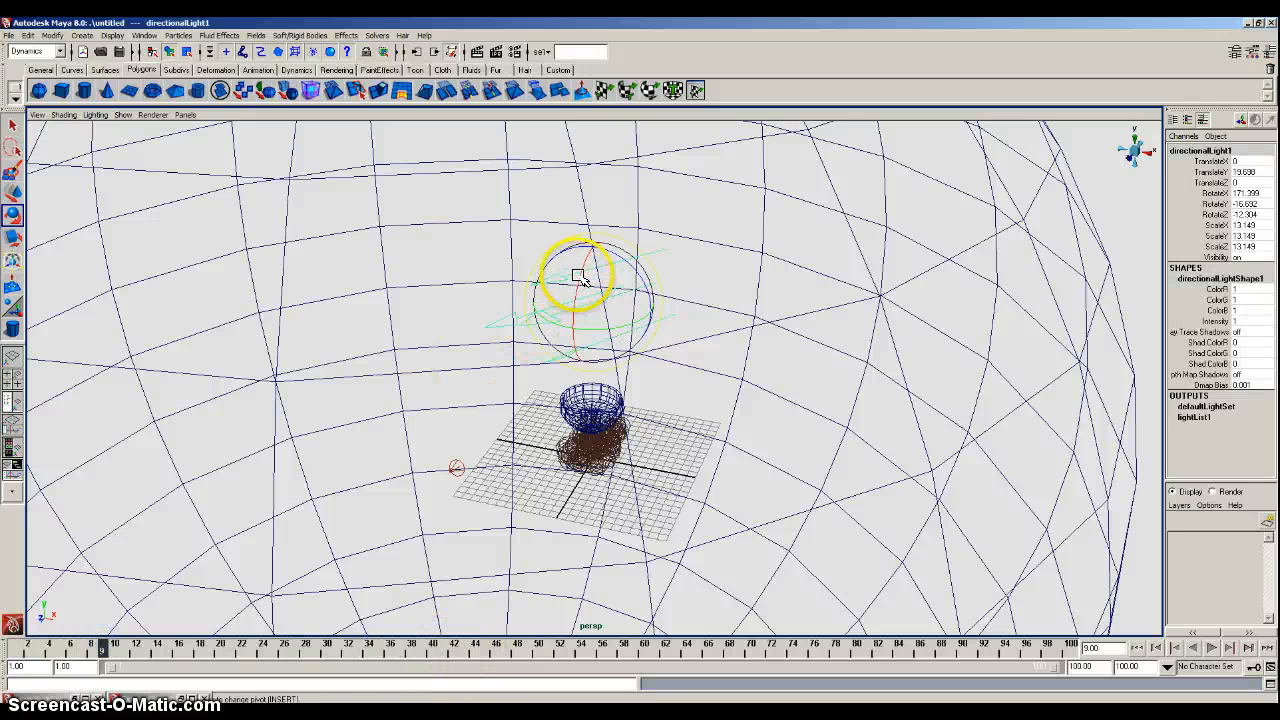
{"action": "scroll", "coordinate": [697, 400], "scroll_direction": "up", "scroll_amount": 6}
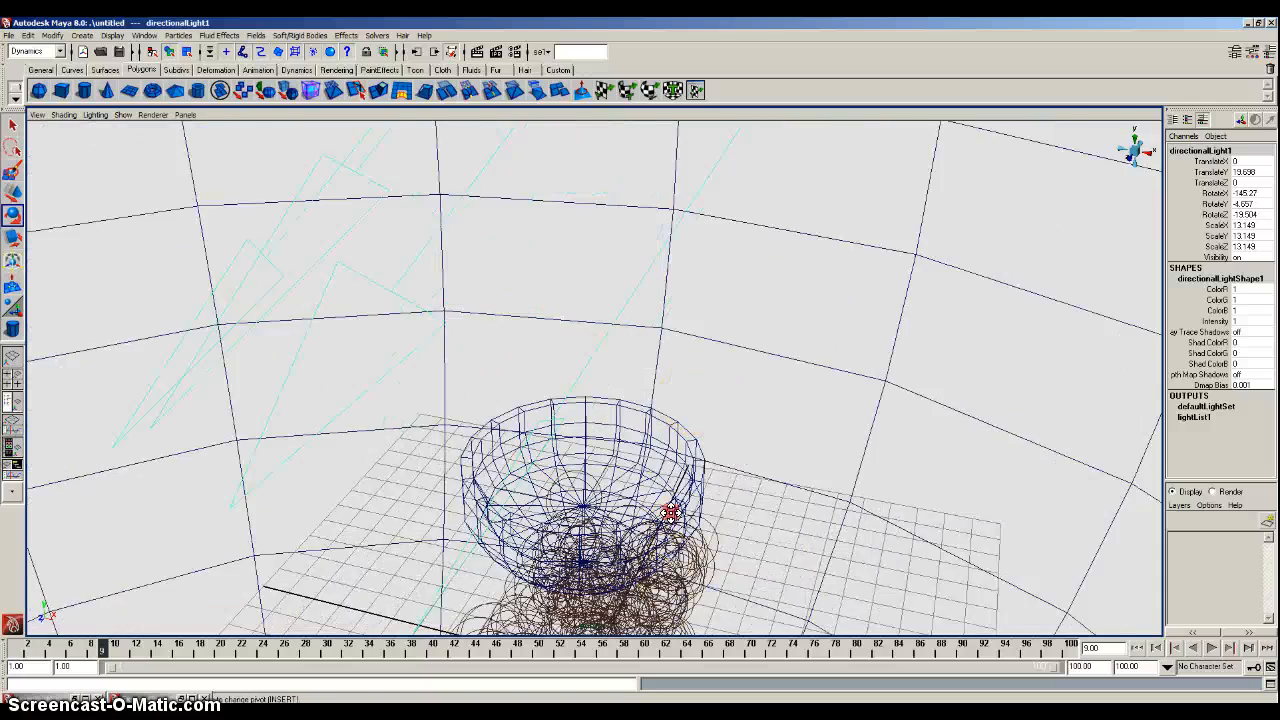
Shade the scene, run the simulation to frame 54, and render that frame to check the flames around the bowl
{"action": "middle_click_drag", "start_coordinate": [669, 514], "coordinate": [686, 417], "text": "alt"}
{"action": "scroll", "coordinate": [707, 382], "scroll_direction": "up", "scroll_amount": 5}
{"action": "scroll", "coordinate": [707, 383], "scroll_direction": "down", "scroll_amount": 6}
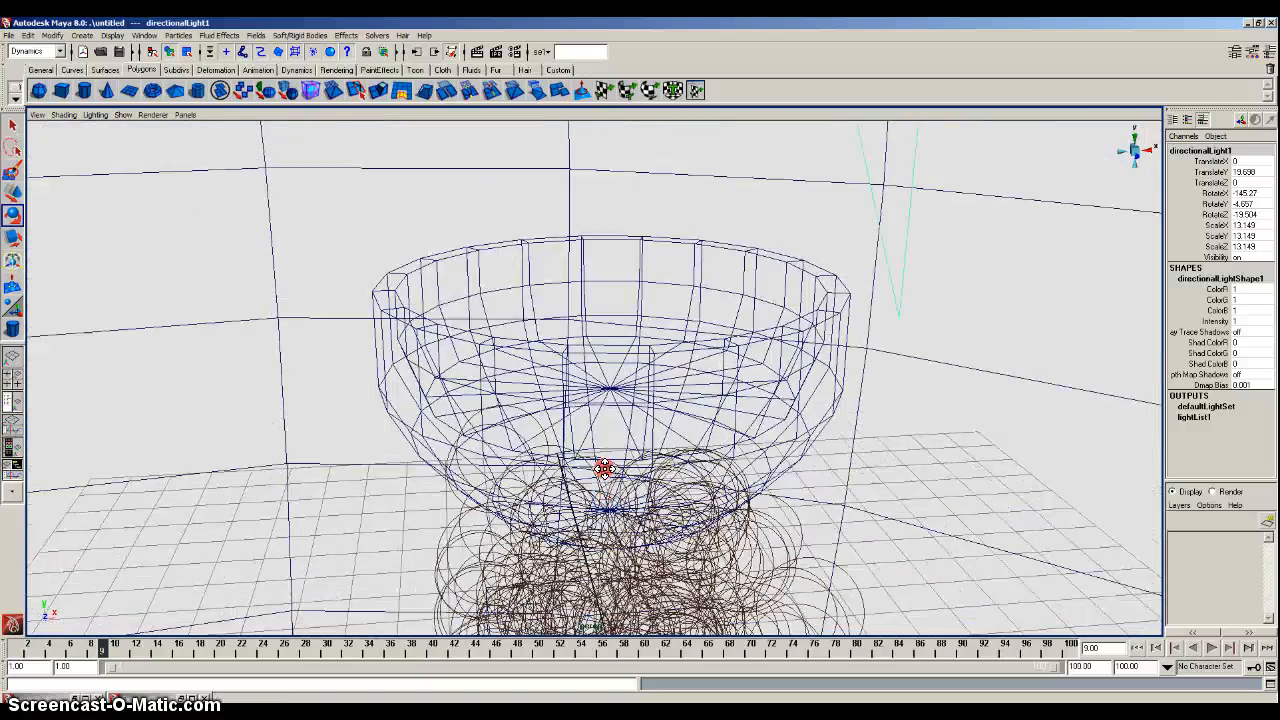
{"action": "key", "text": "5"}
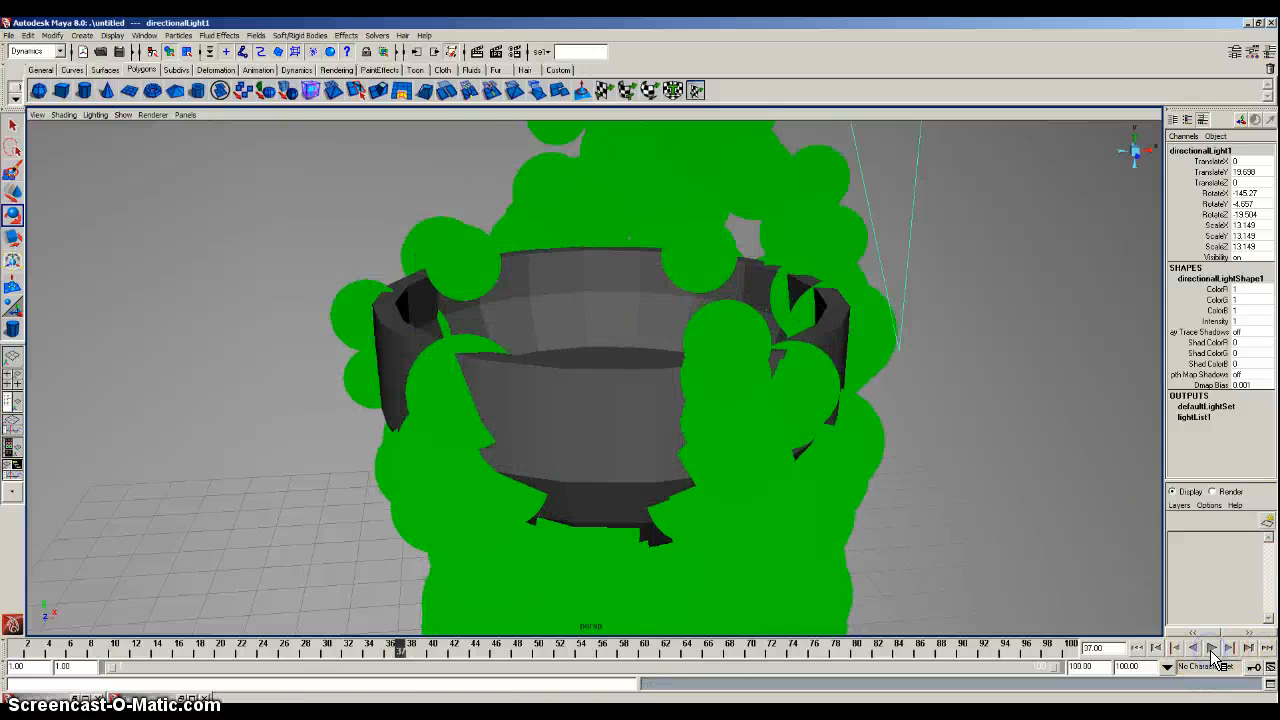
{"action": "left_click_drag", "start_coordinate": [843, 399], "coordinate": [704, 380], "text": "alt"}
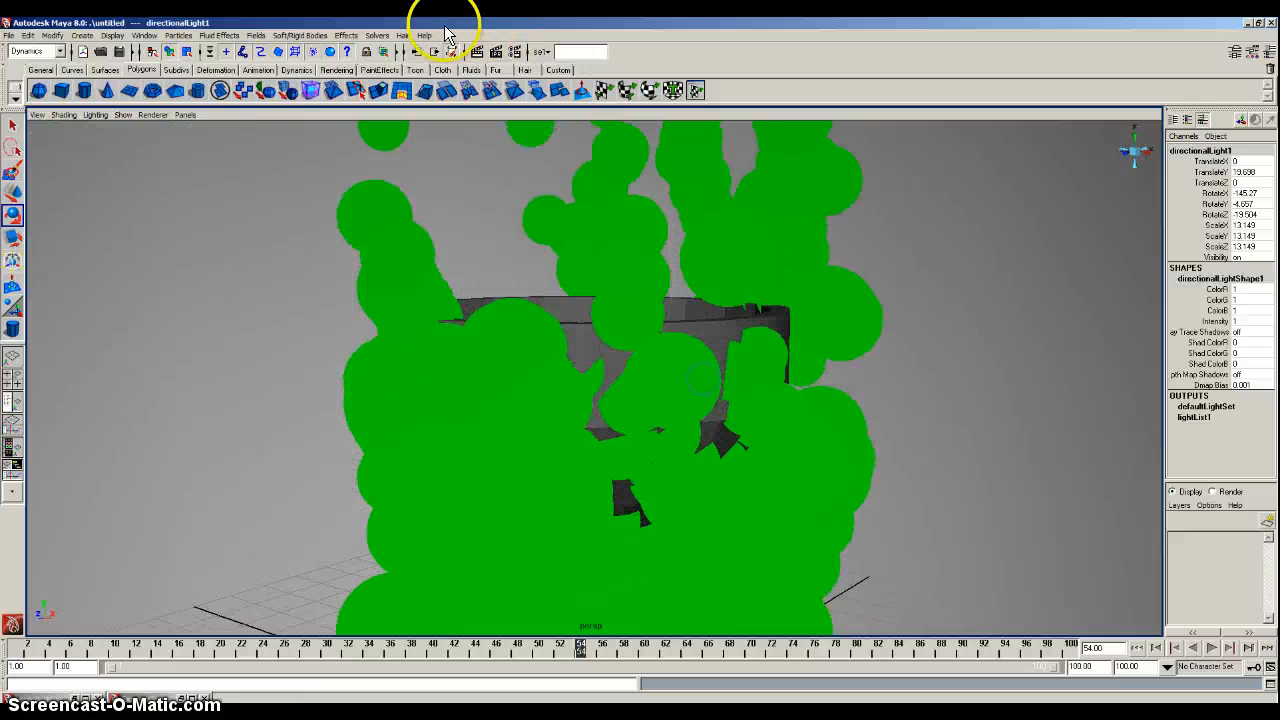
{"action": "left_click", "coordinate": [477, 53]}
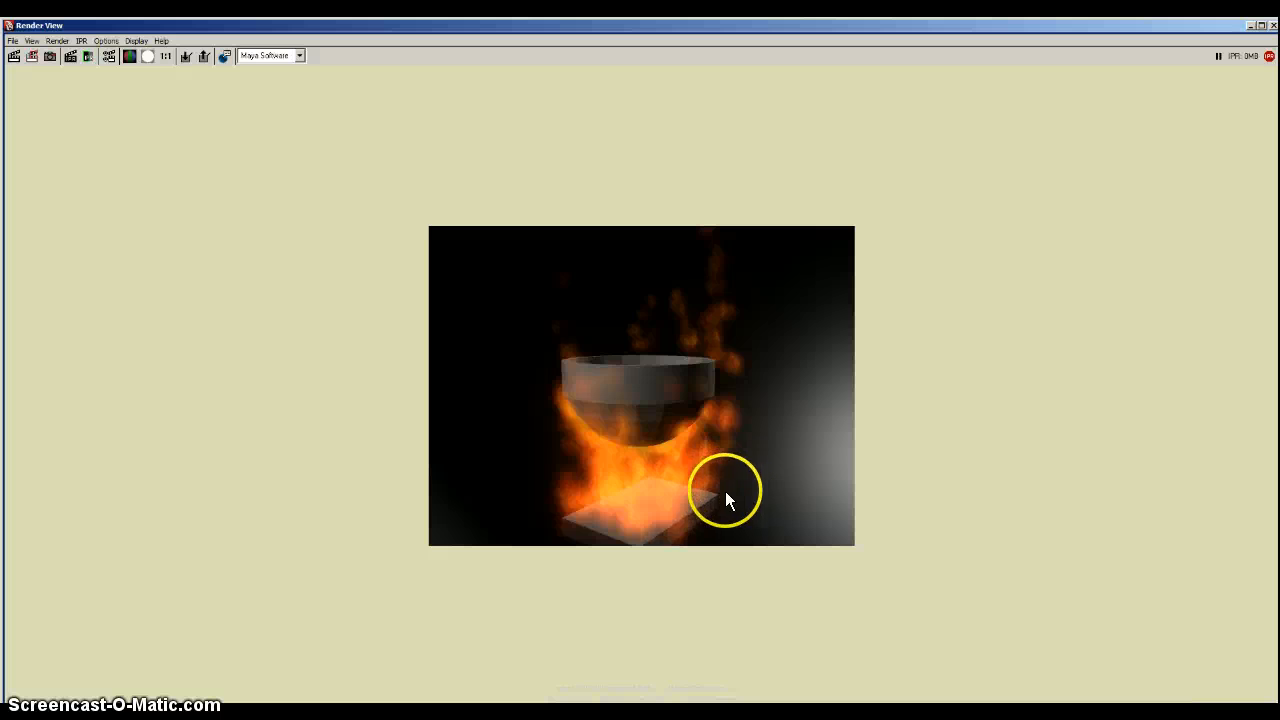
{"action": "left_click", "coordinate": [1272, 25]}
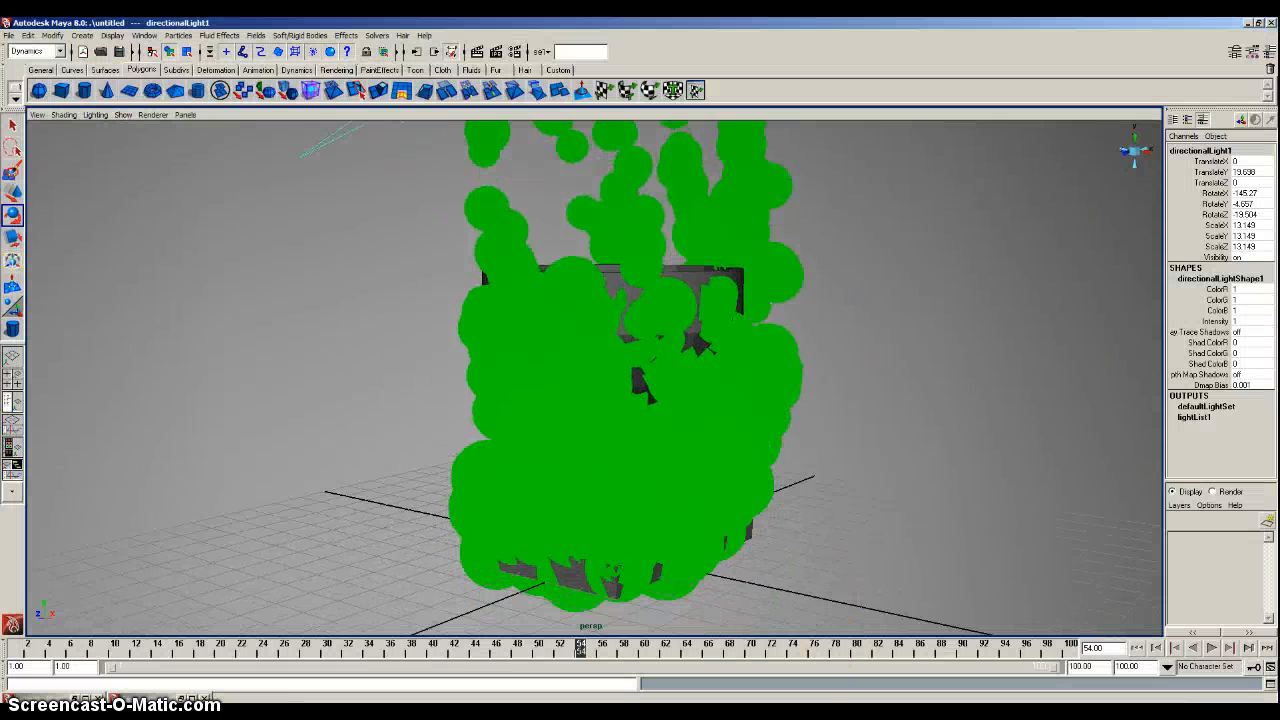
Return to frame 1 and move the bowl down close above the flat box, to a TranslateY of about 1.1
{"action": "left_click", "coordinate": [18, 648]}
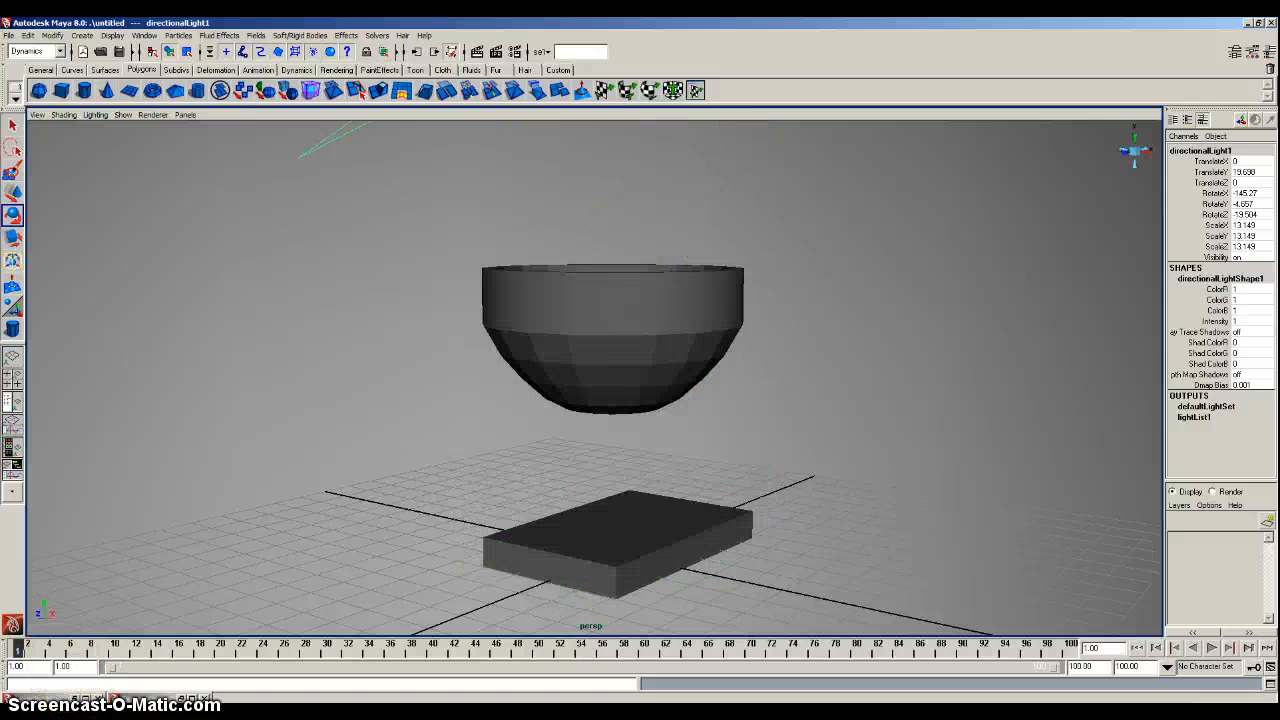
{"action": "left_click", "coordinate": [600, 351]}
{"action": "key", "text": "w"}
{"action": "left_click_drag", "start_coordinate": [609, 294], "coordinate": [677, 423]}
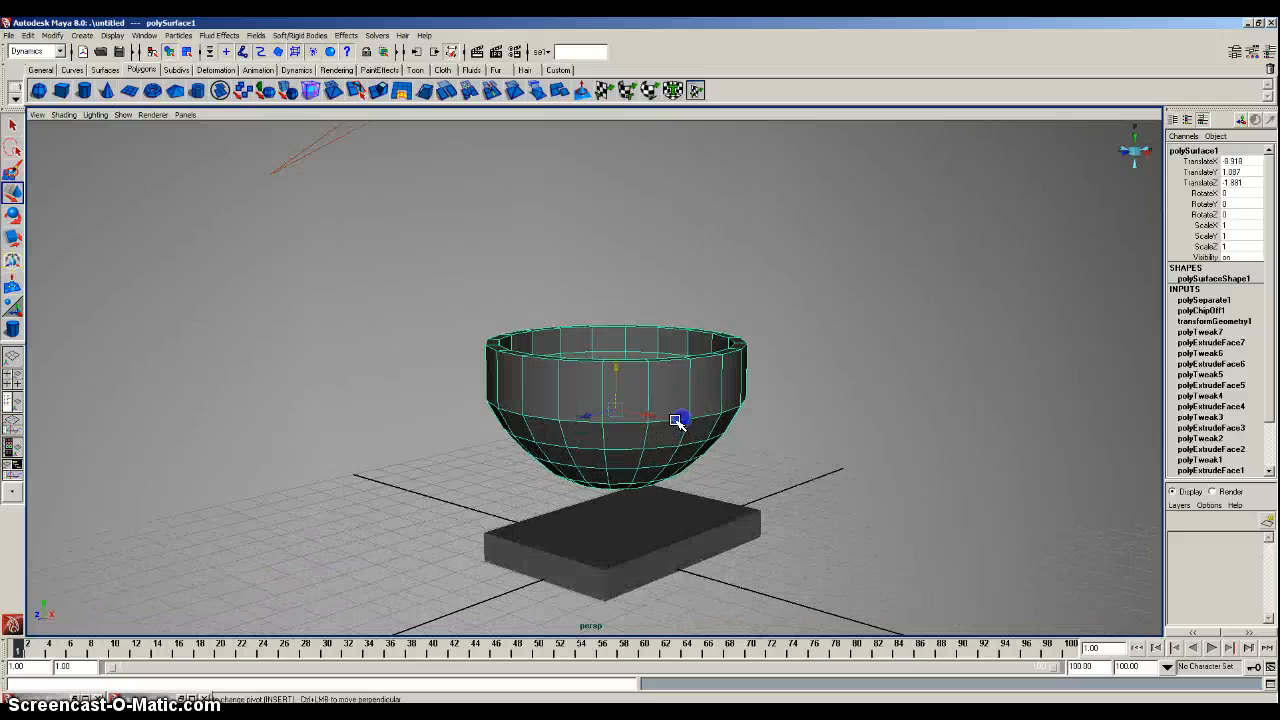
Play the simulation to frame 39 and render the flames around the lowered bowl from two different angles
{"action": "left_click", "coordinate": [1211, 649]}
{"action": "left_click", "coordinate": [1211, 649]}
{"action": "left_click_drag", "start_coordinate": [729, 414], "coordinate": [671, 418], "text": "alt"}
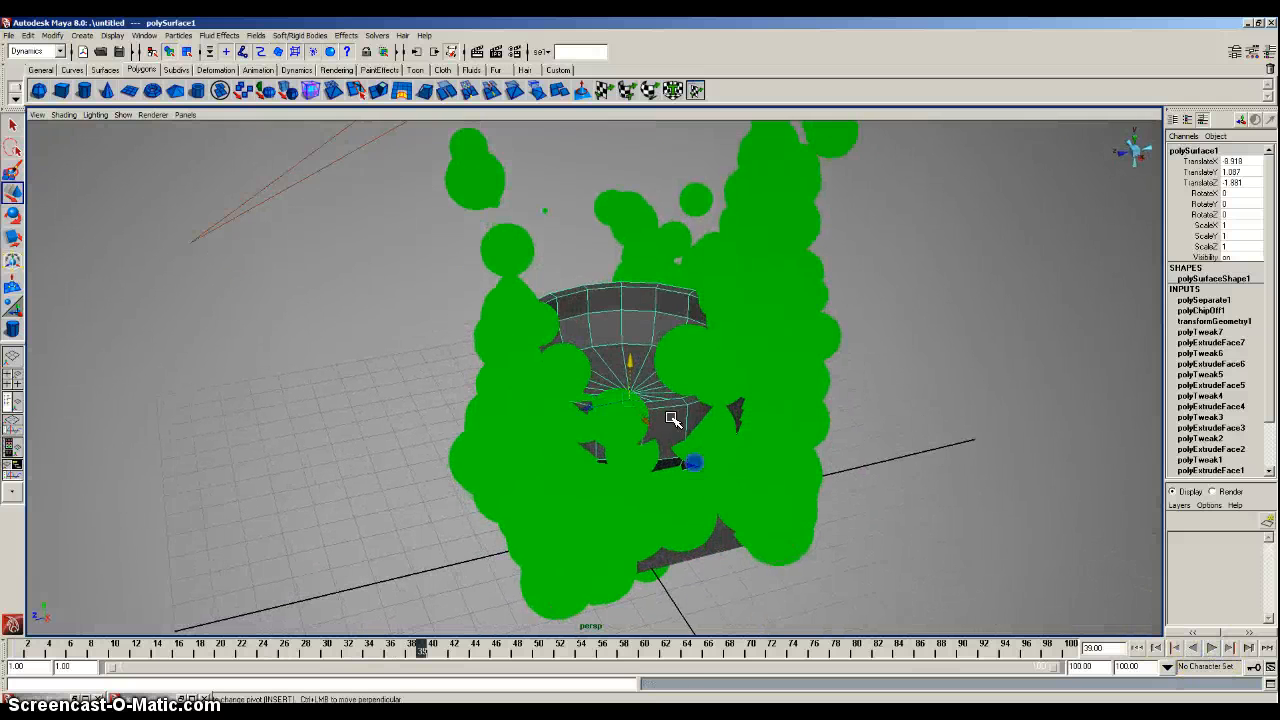
{"action": "left_click", "coordinate": [479, 51]}
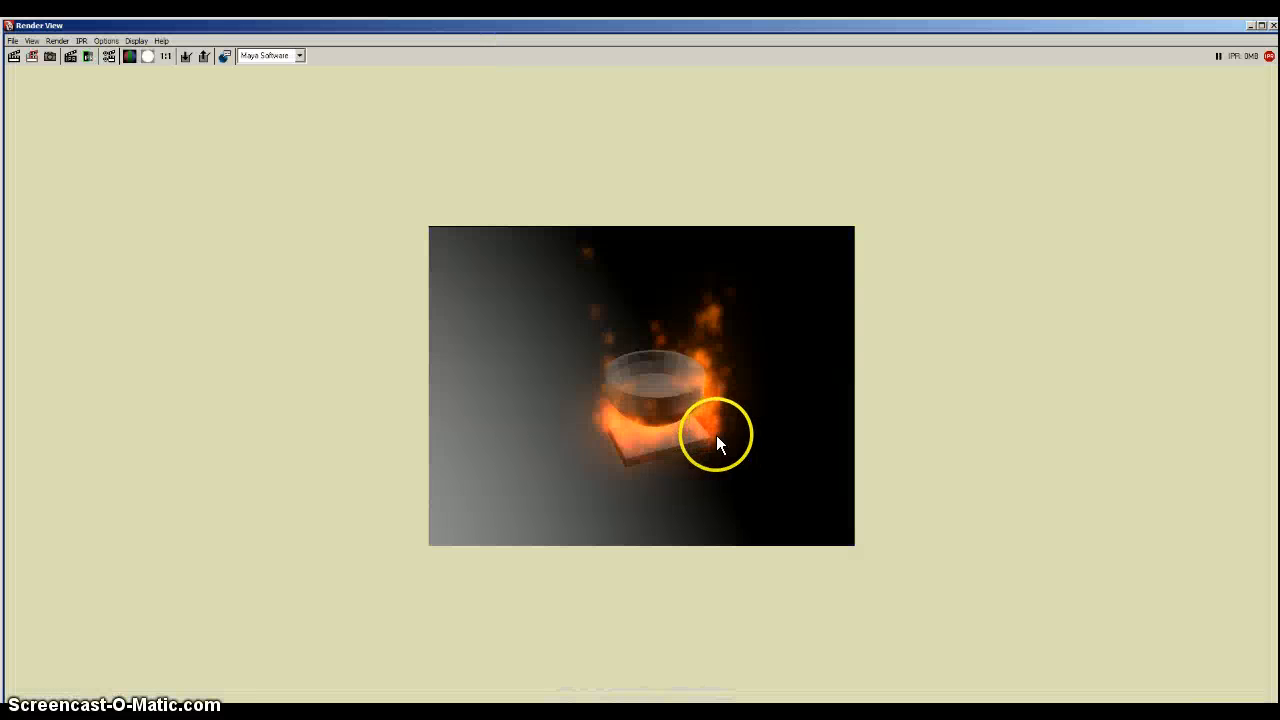
{"action": "left_click", "coordinate": [1273, 25]}
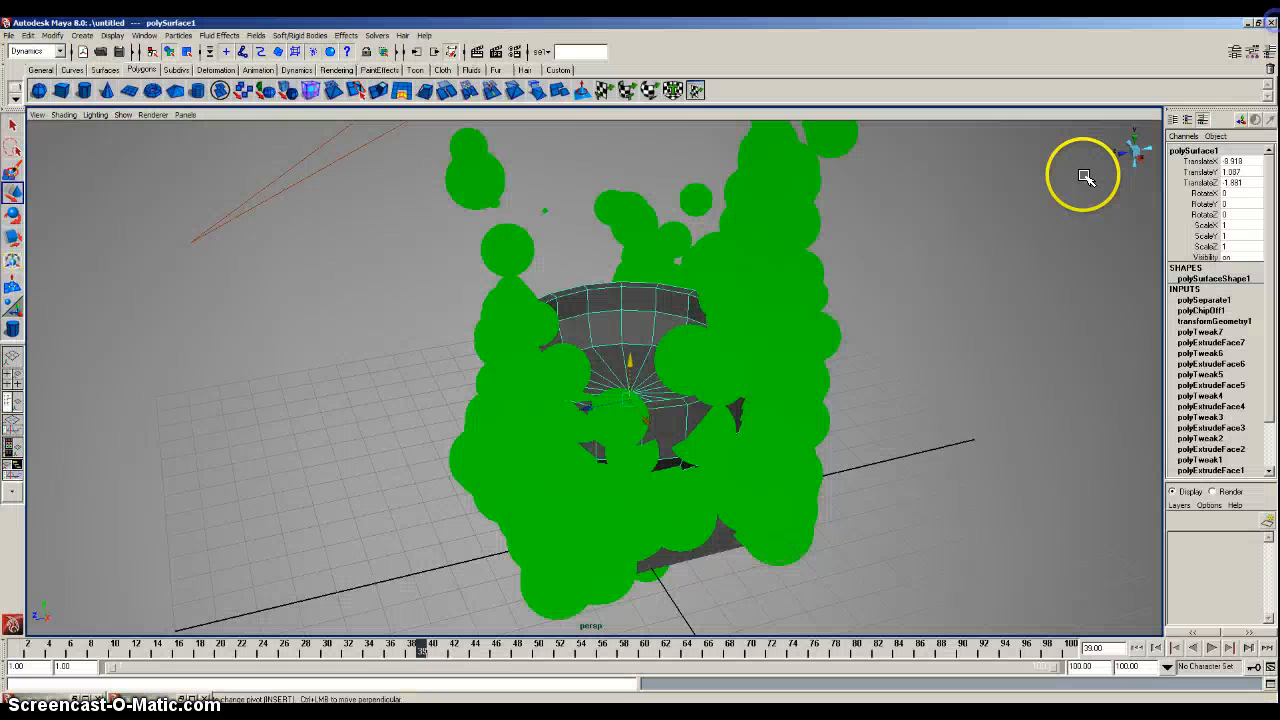
{"action": "left_click_drag", "start_coordinate": [760, 510], "coordinate": [720, 447], "text": "alt"}
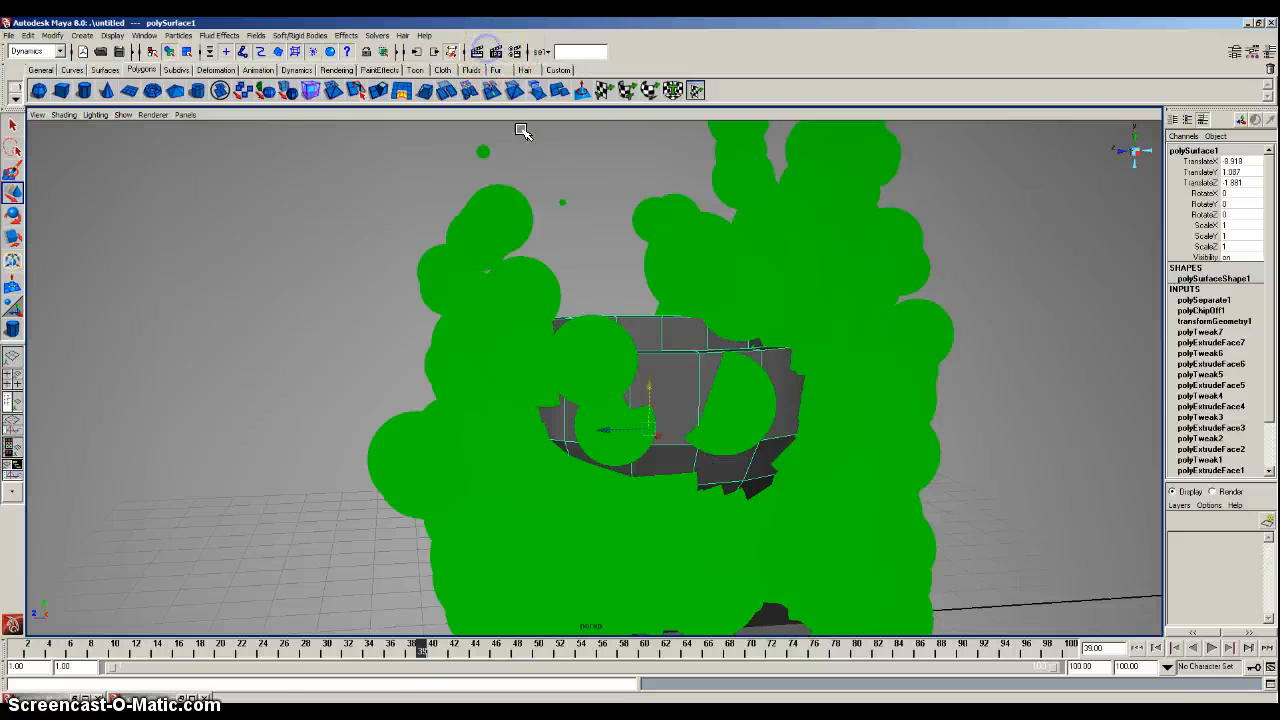
{"action": "left_click", "coordinate": [477, 51]}
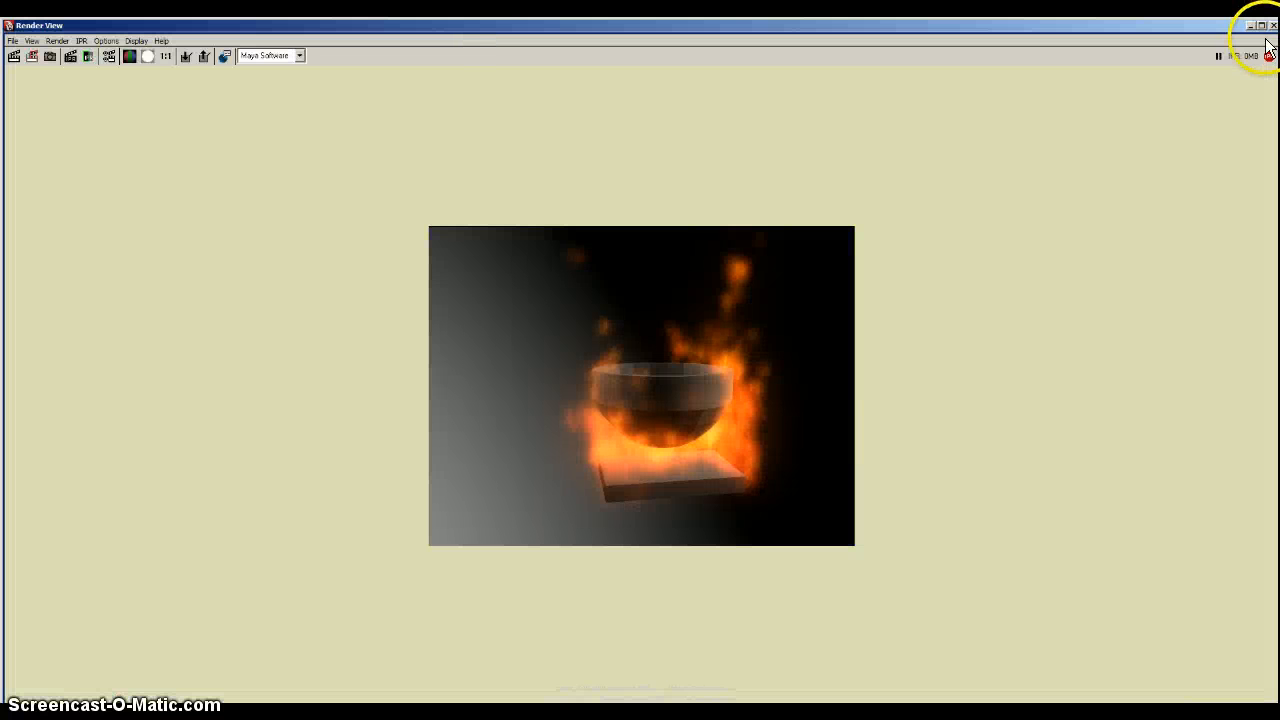
{"action": "left_click", "coordinate": [1273, 25]}
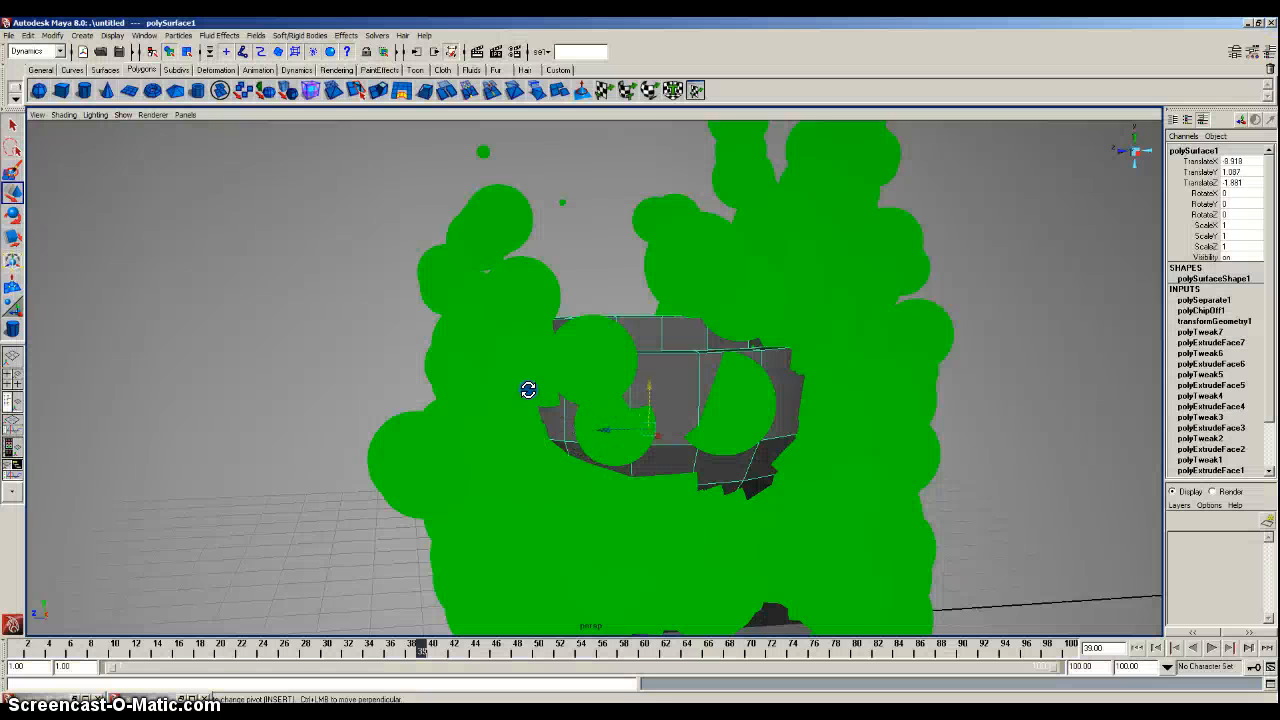
Select the separate circular surface inside the bowl, center its pivot, and undo a trial upward move
{"action": "left_click_drag", "start_coordinate": [528, 389], "coordinate": [614, 363], "text": "alt"}
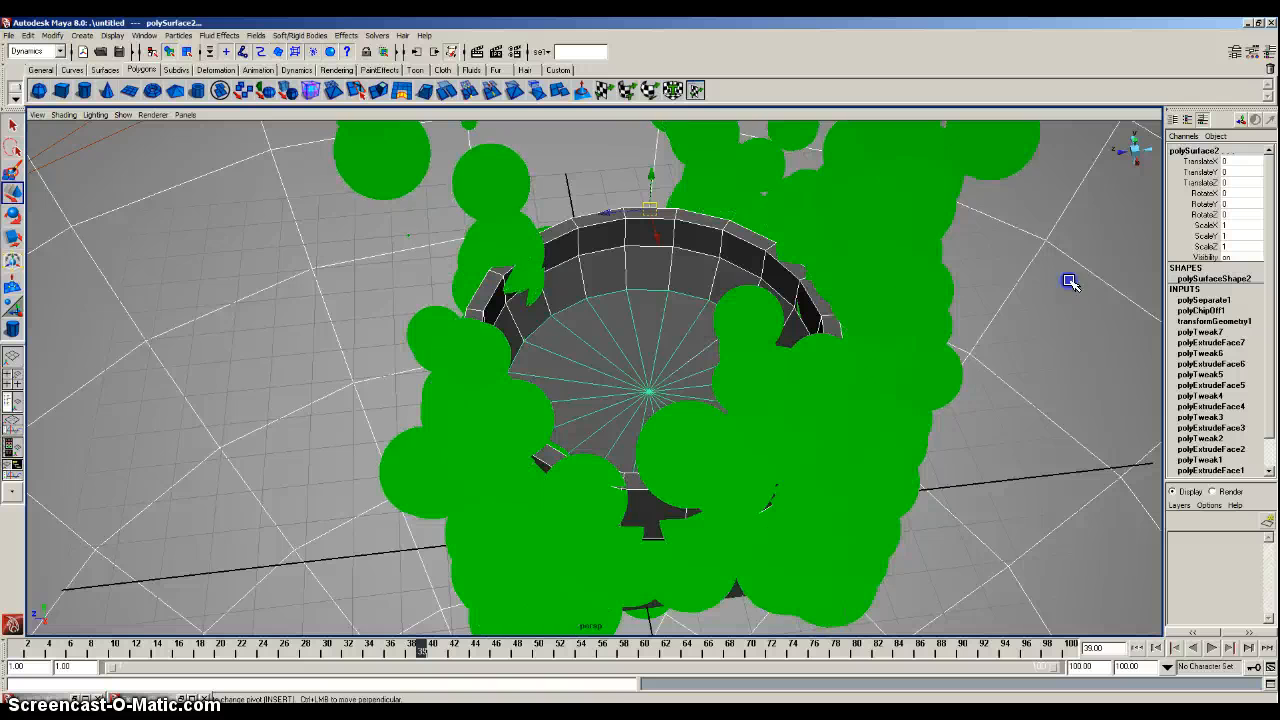
{"action": "left_click", "coordinate": [669, 250]}
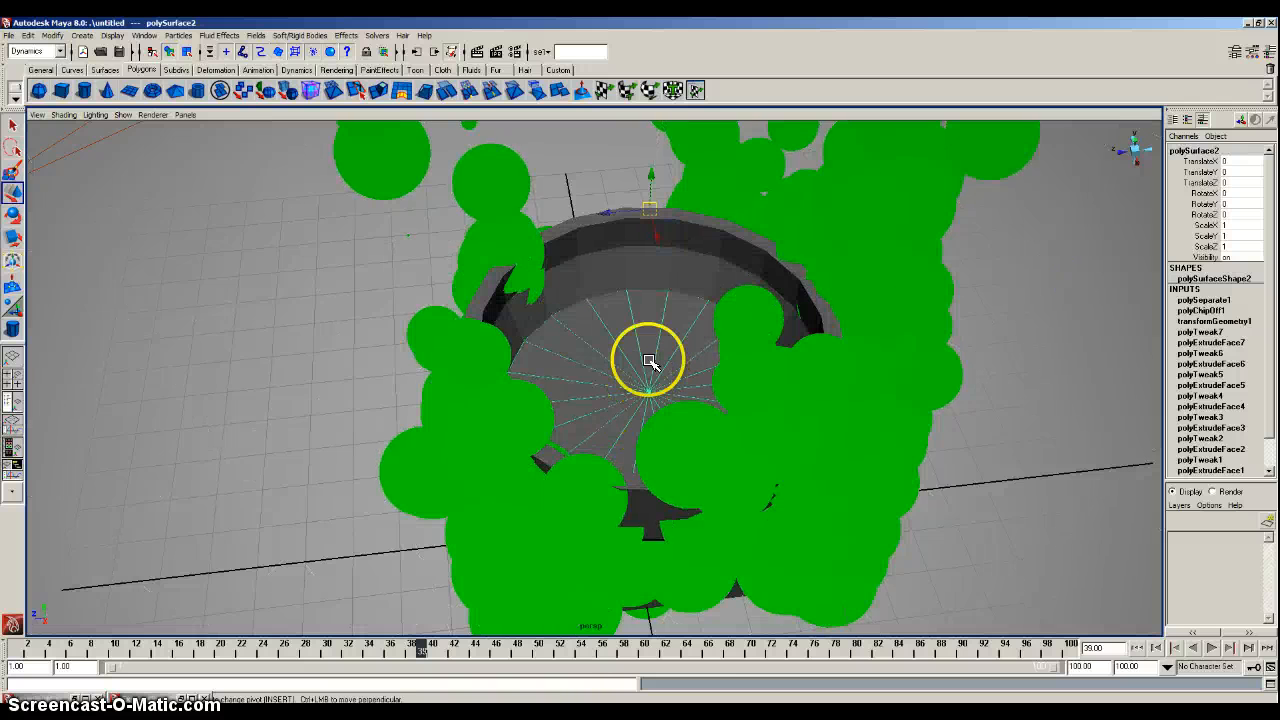
{"action": "left_click_drag", "start_coordinate": [651, 366], "coordinate": [685, 338], "text": "alt"}
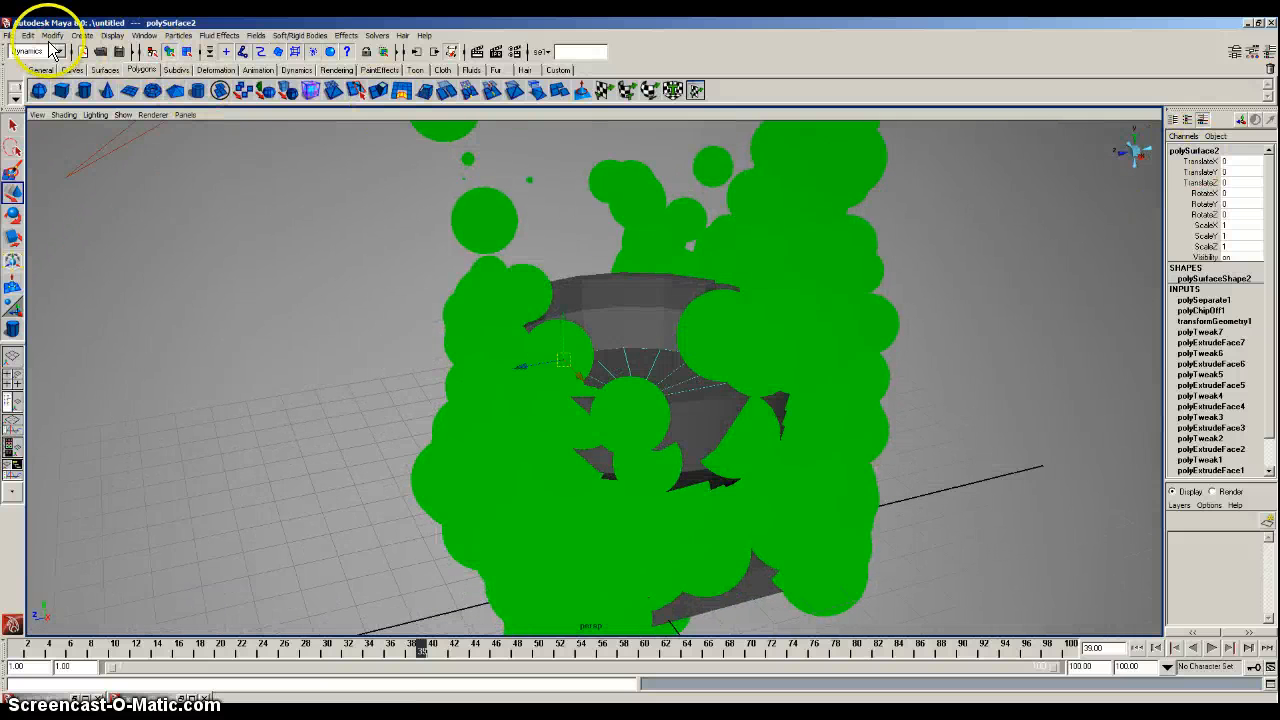
{"action": "left_click", "coordinate": [52, 35]}
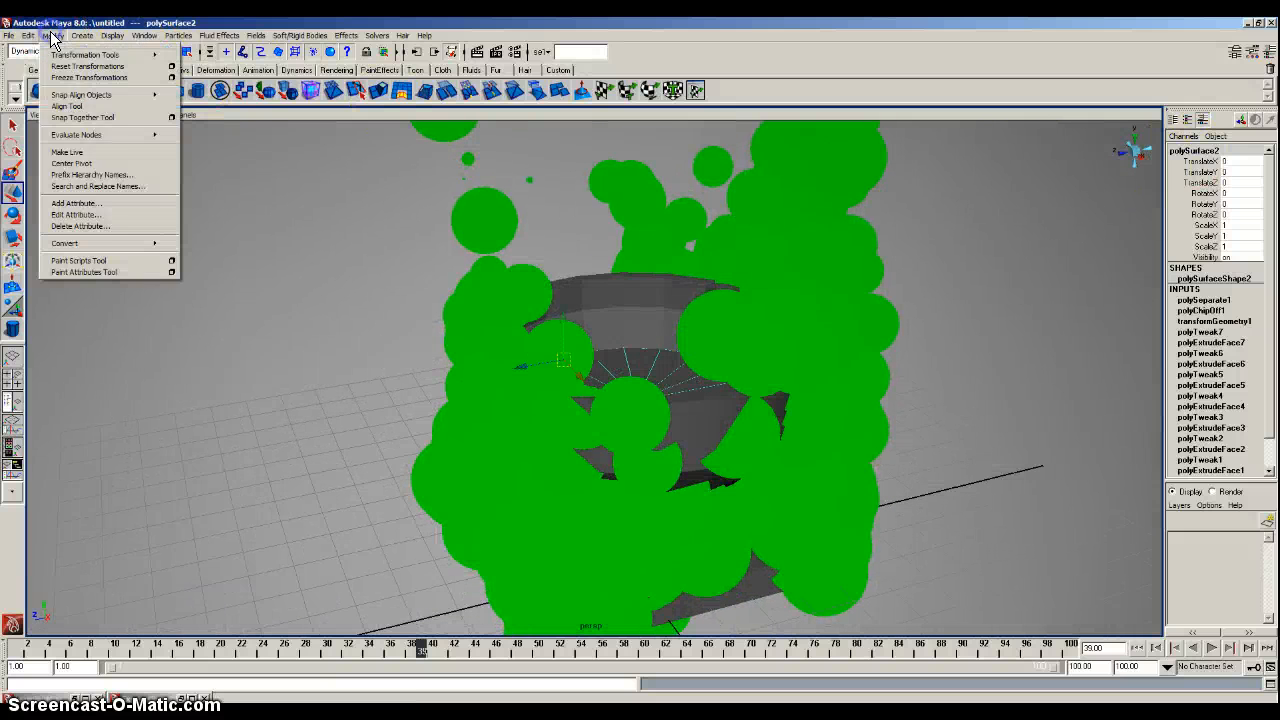
{"action": "left_click", "coordinate": [88, 164]}
{"action": "left_click_drag", "start_coordinate": [634, 363], "coordinate": [623, 146]}
{"action": "key", "text": "ctrl+z"}
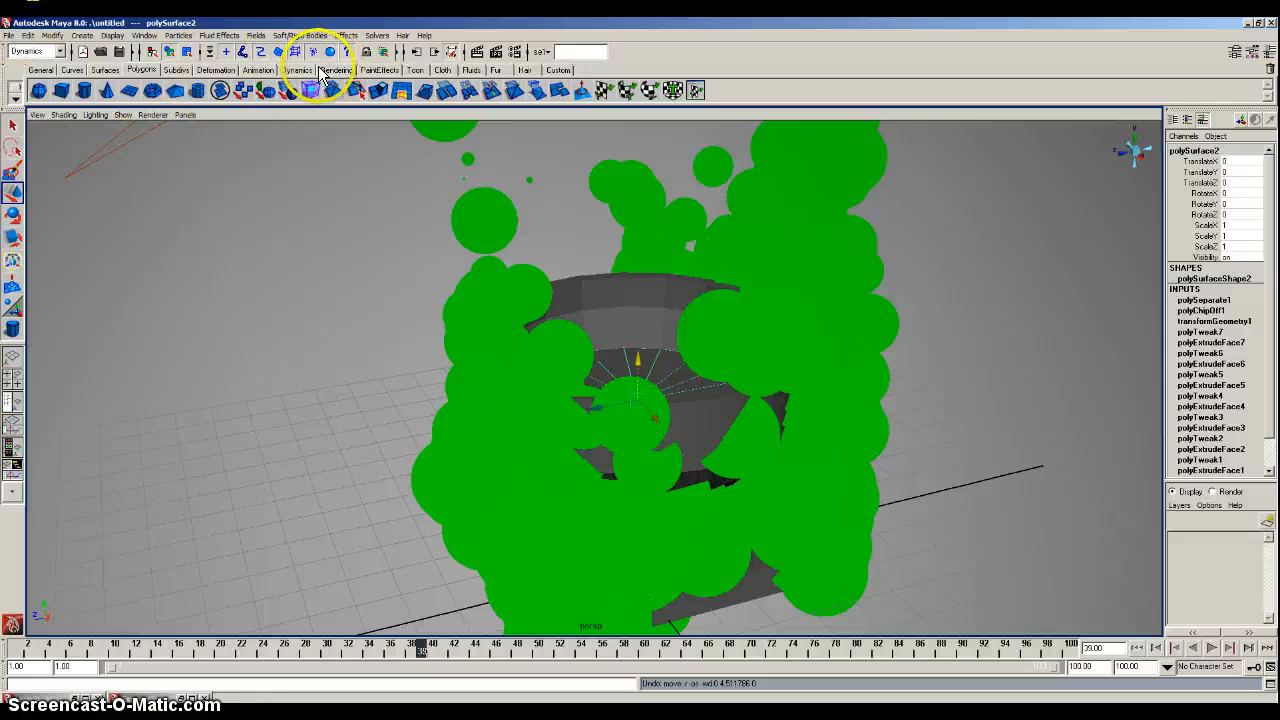
Emit particles from the bowl's inner circular surface using a Surface emitter with rate 75 and speed 10
{"action": "left_click", "coordinate": [179, 36]}
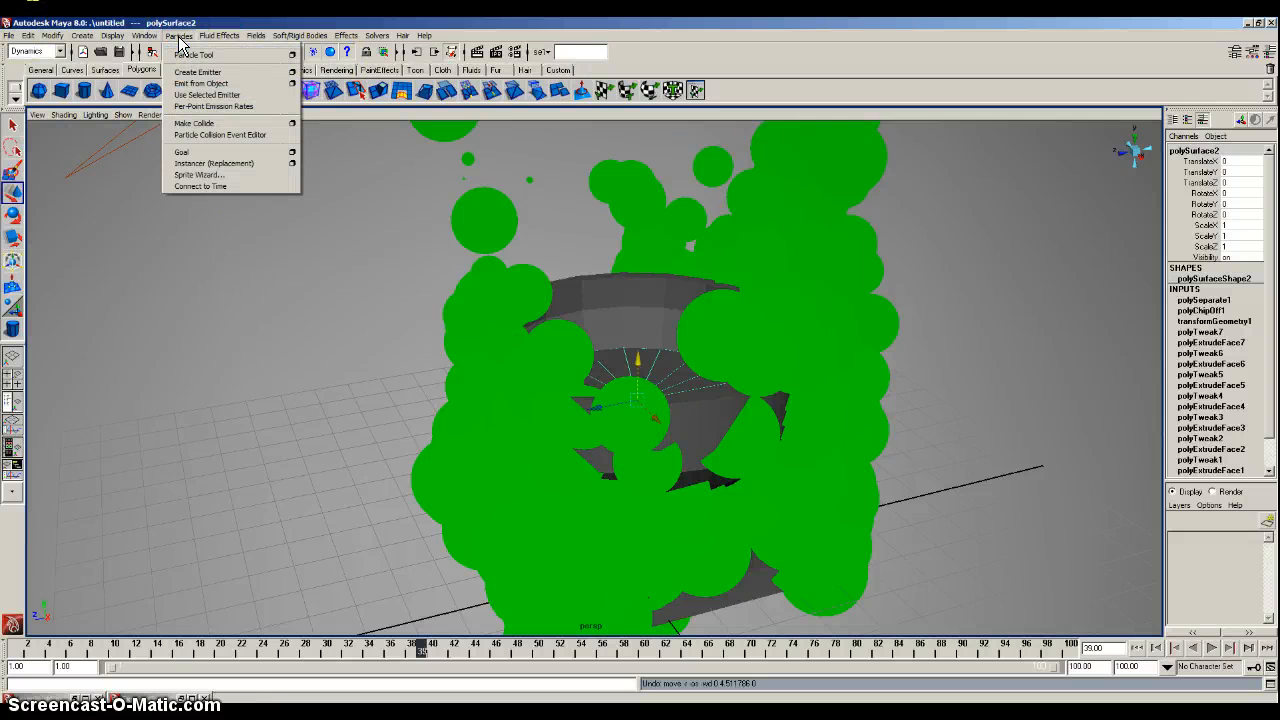
{"action": "left_click", "coordinate": [294, 83]}
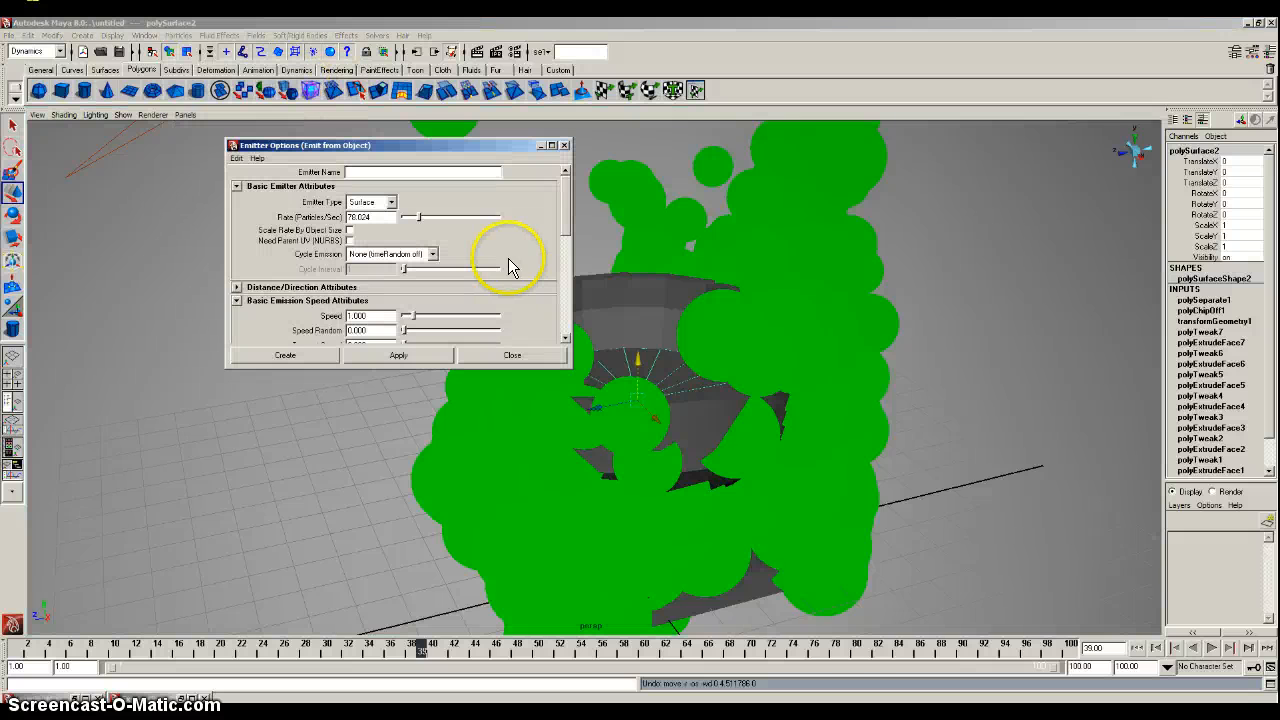
{"action": "left_click", "coordinate": [384, 220]}
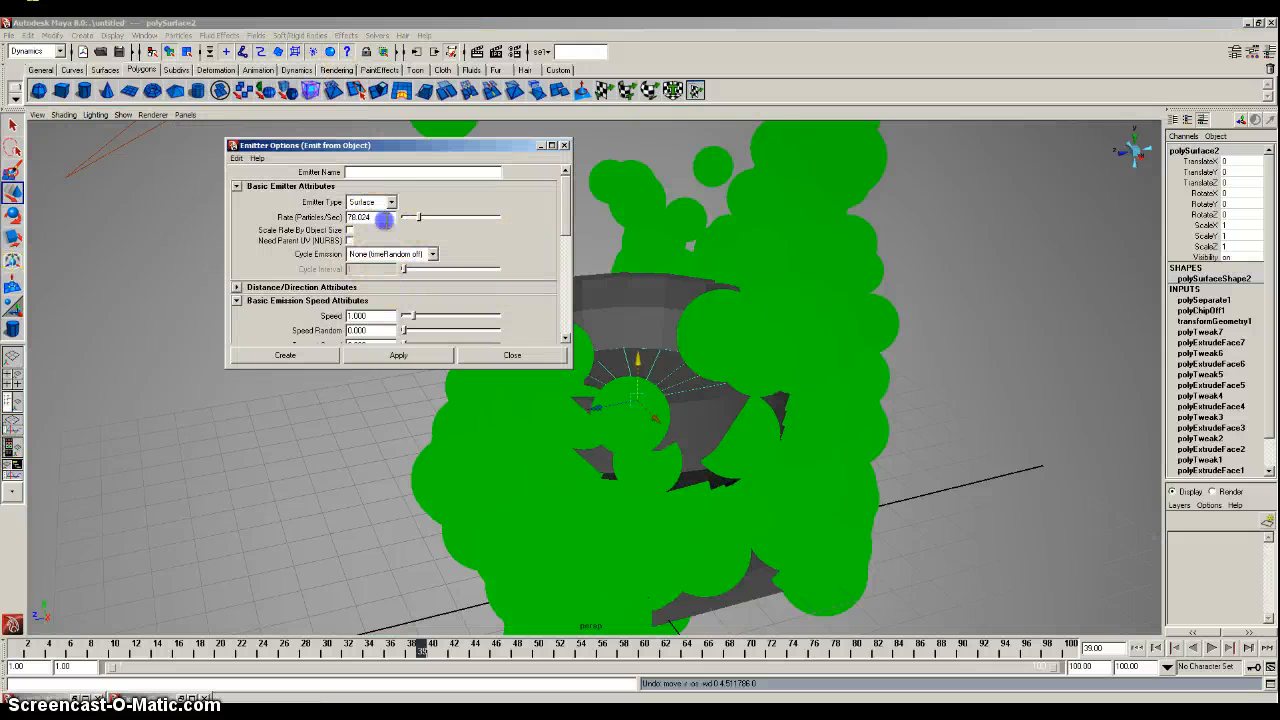
{"action": "type", "text": "15"}
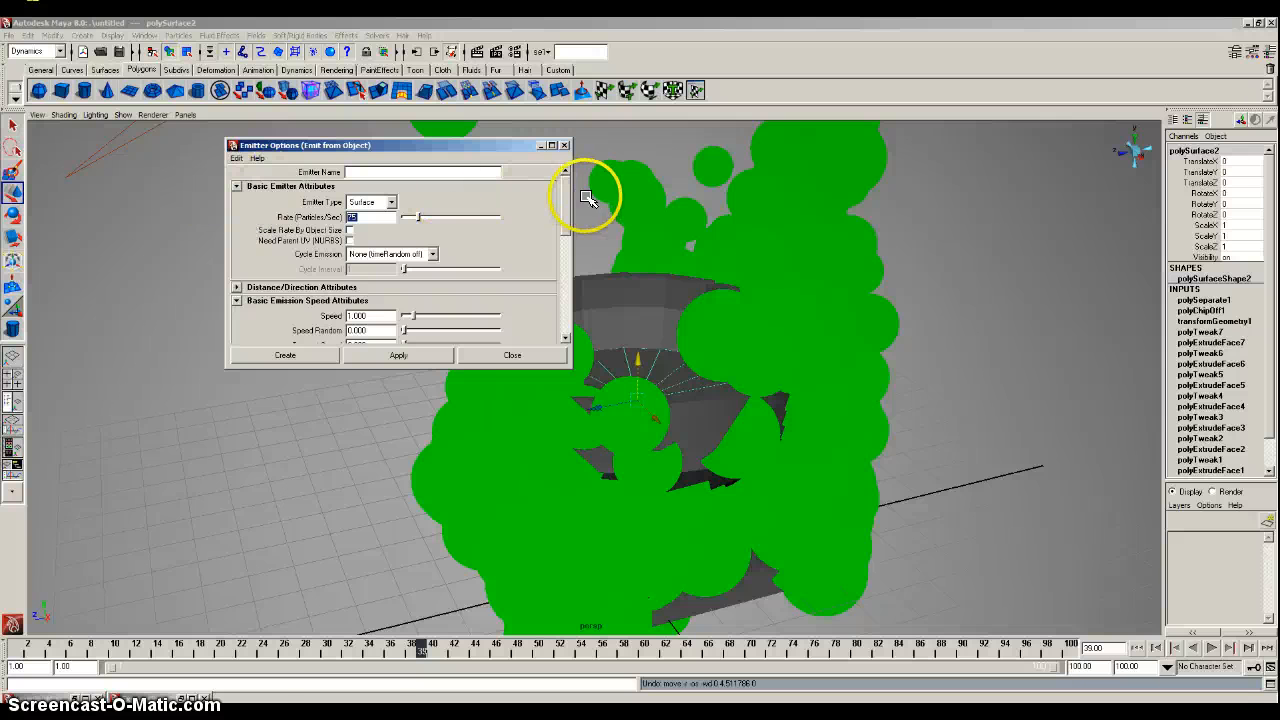
{"action": "left_click_drag", "start_coordinate": [565, 213], "coordinate": [576, 250]}
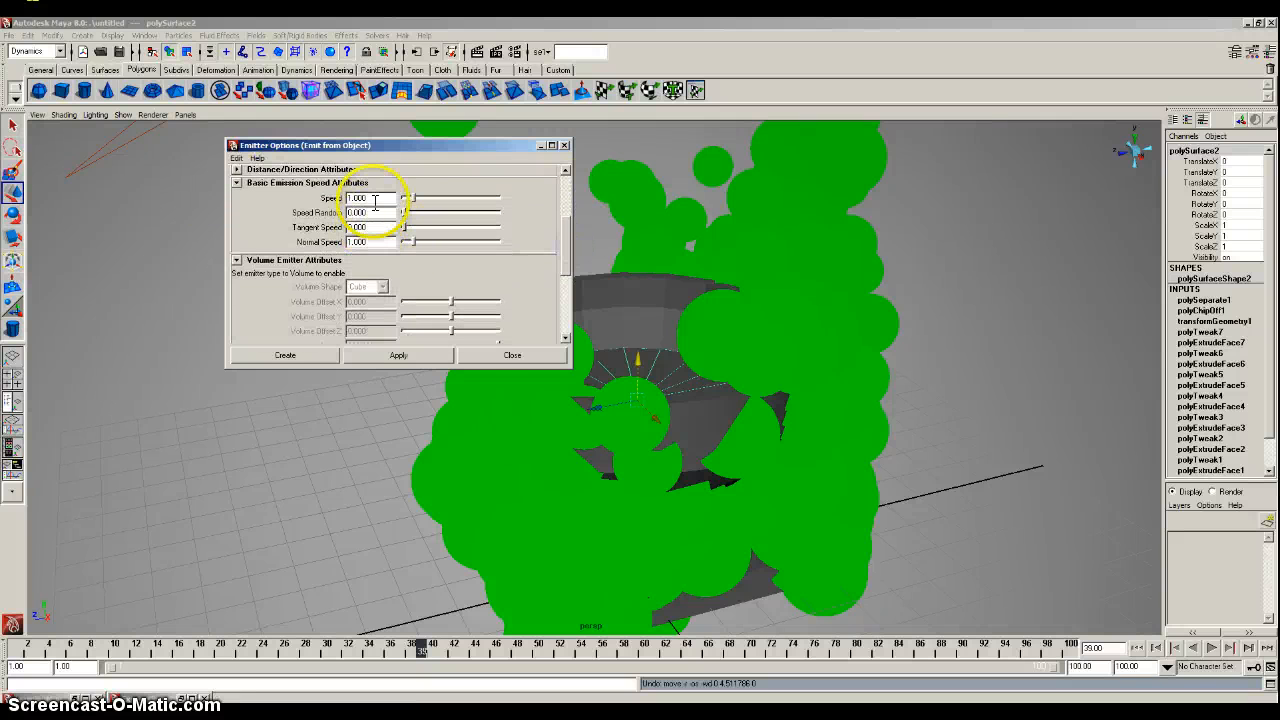
{"action": "type", "text": "10"}
{"action": "key", "text": "Return"}
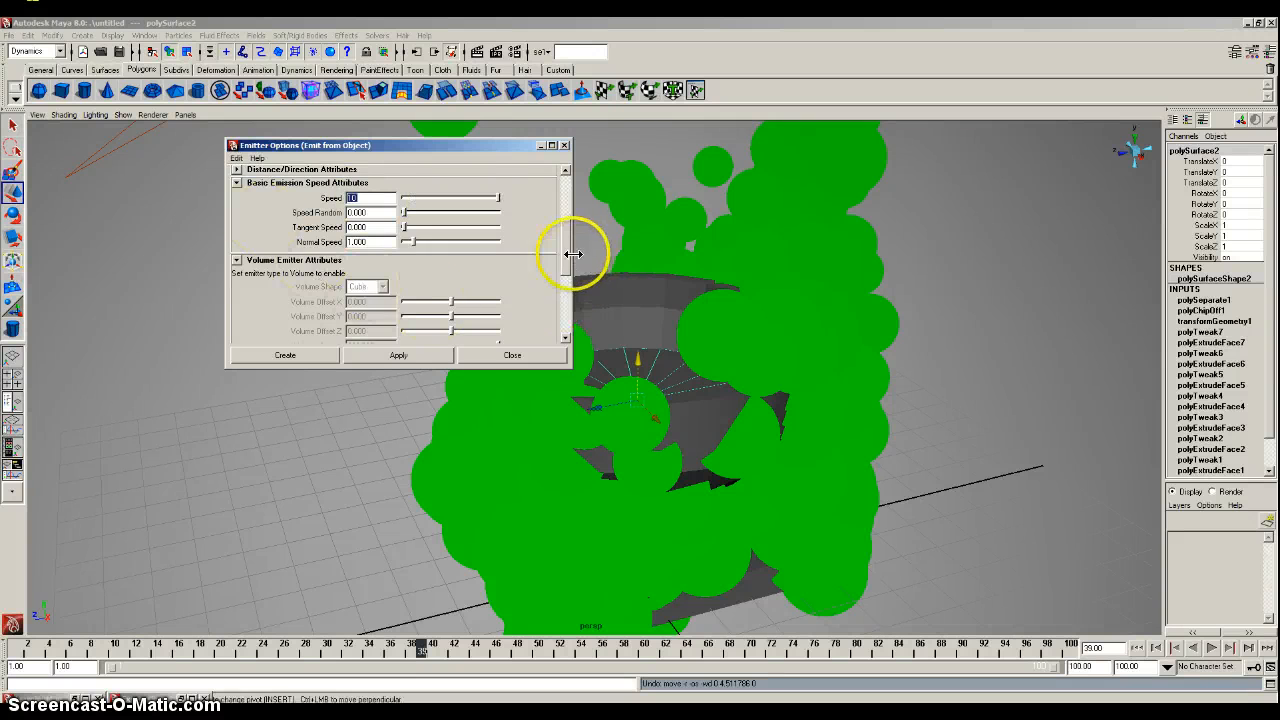
{"action": "left_click_drag", "start_coordinate": [567, 252], "coordinate": [574, 322]}
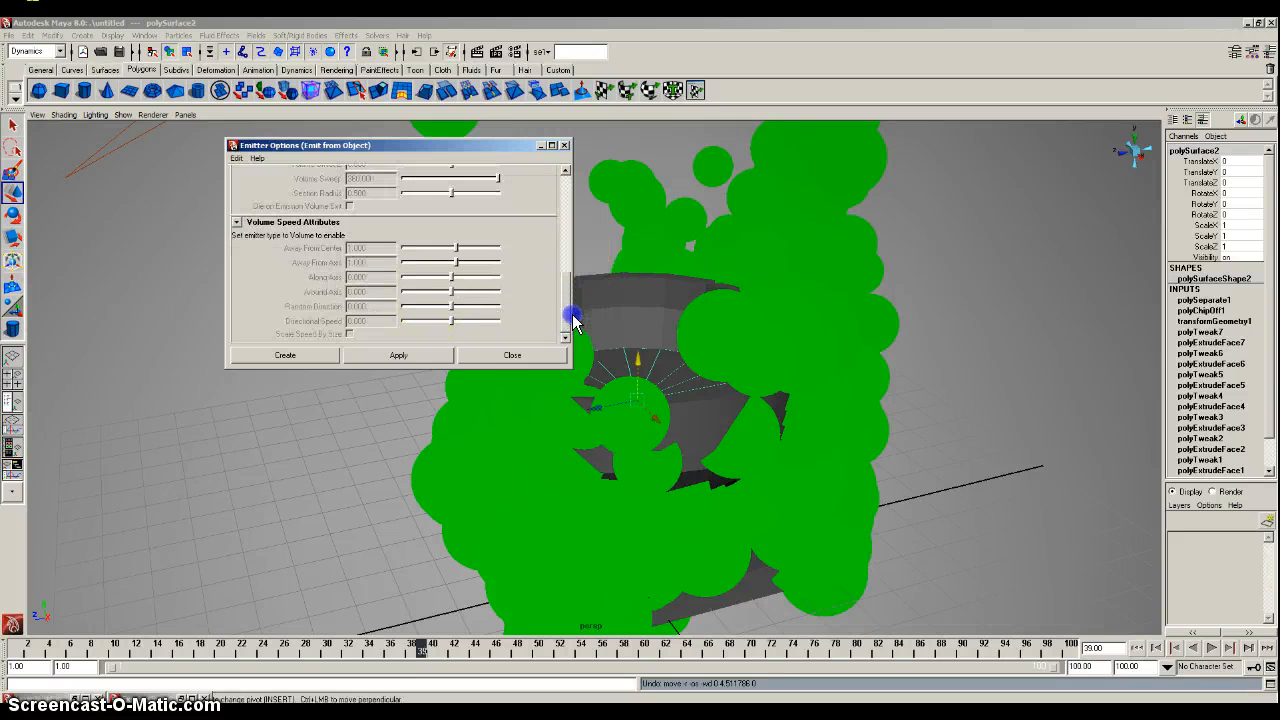
{"action": "left_click", "coordinate": [281, 356]}
Play the simulation with the new emitter and inspect the particles inside the bowl from several angles, in wireframe and shaded display
{"action": "left_click", "coordinate": [1210, 649]}
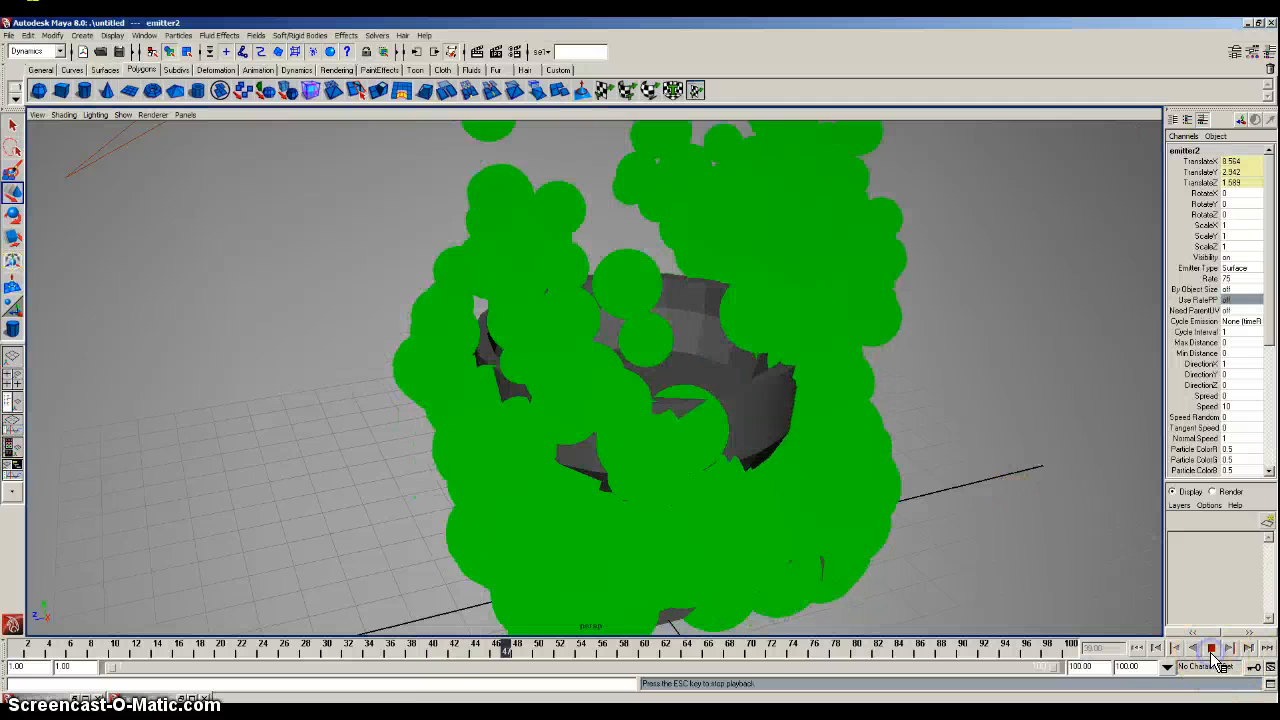
{"action": "left_click", "coordinate": [1210, 649]}
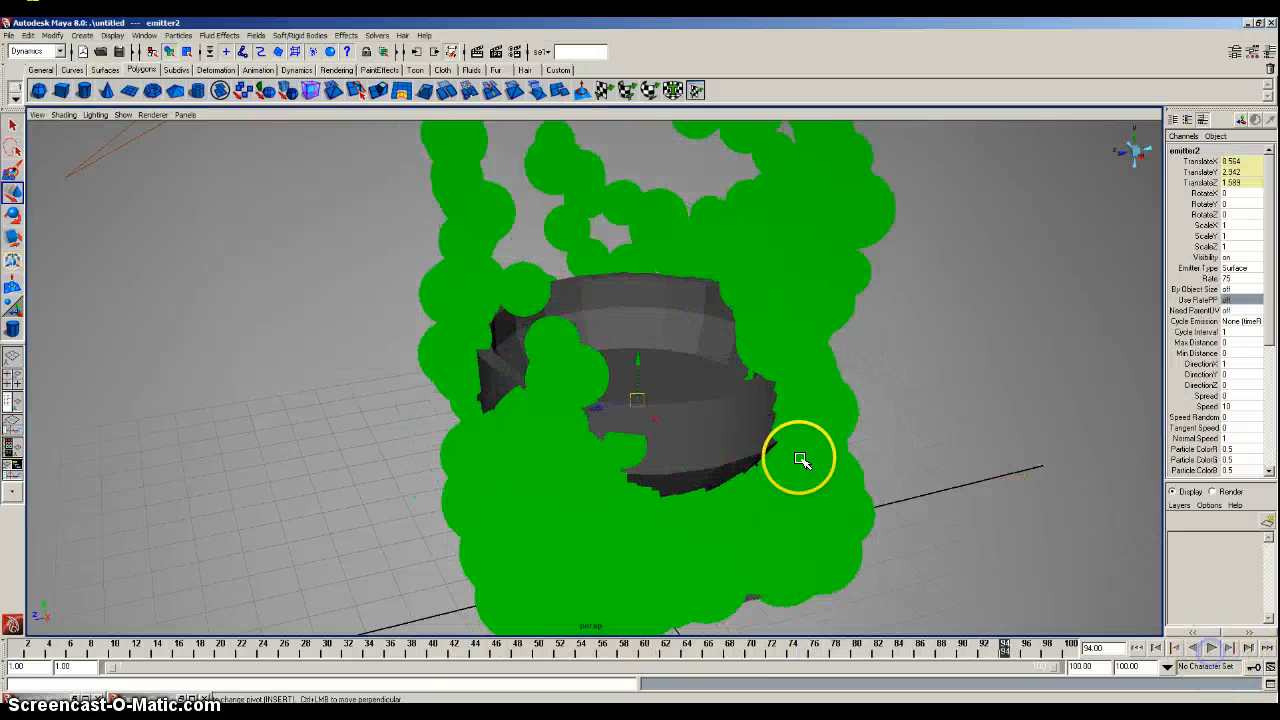
{"action": "left_click_drag", "start_coordinate": [800, 451], "coordinate": [680, 357], "text": "alt"}
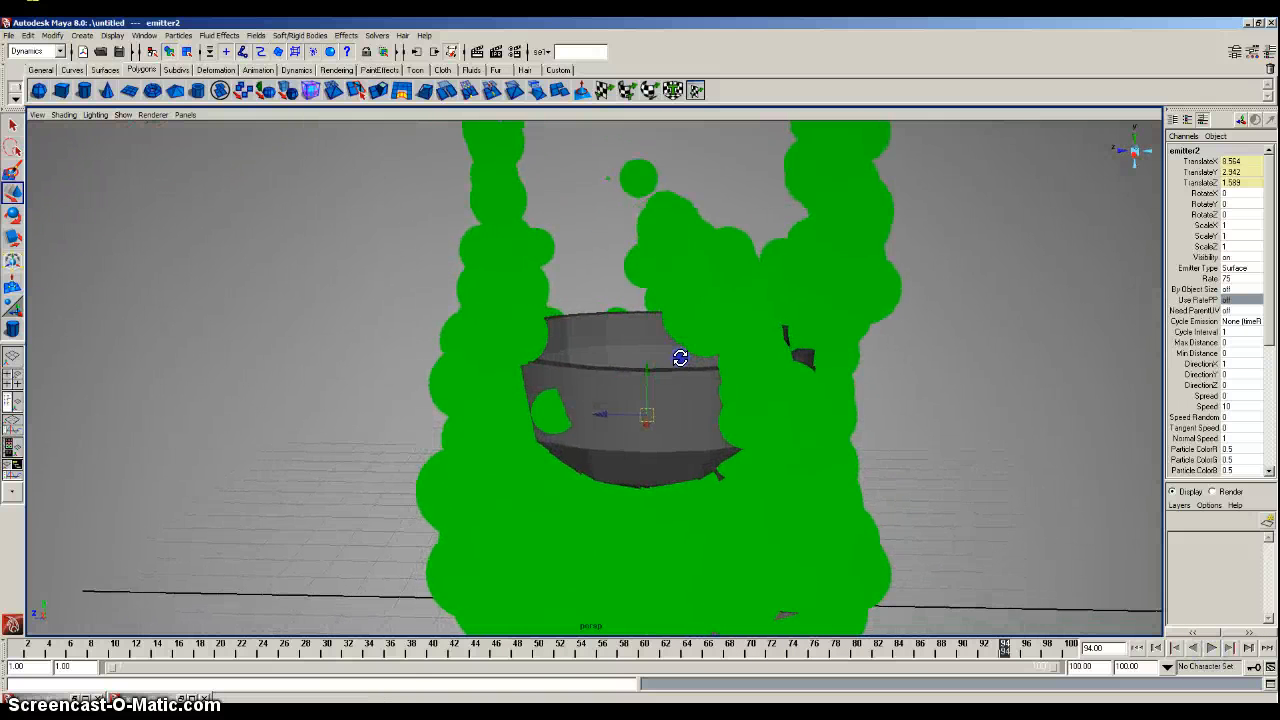
{"action": "left_click", "coordinate": [1210, 649]}
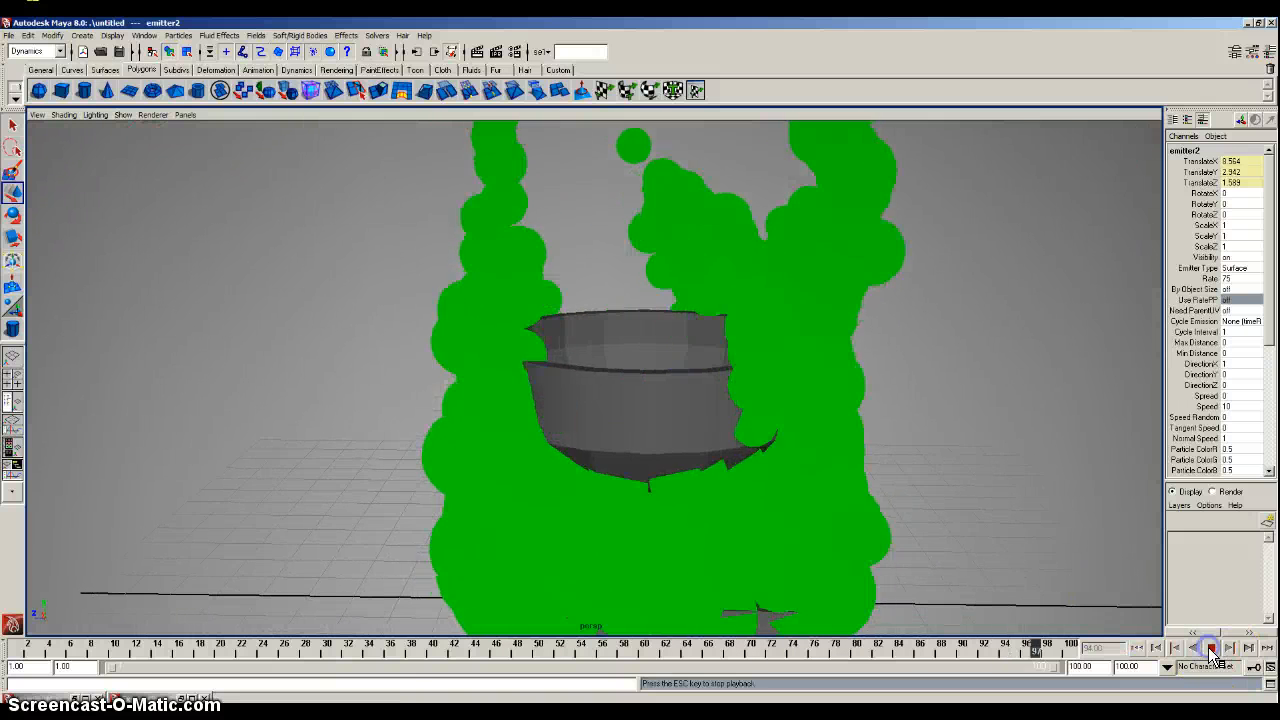
{"action": "left_click_drag", "start_coordinate": [800, 450], "coordinate": [724, 366], "text": "alt"}
{"action": "key", "text": "4"}
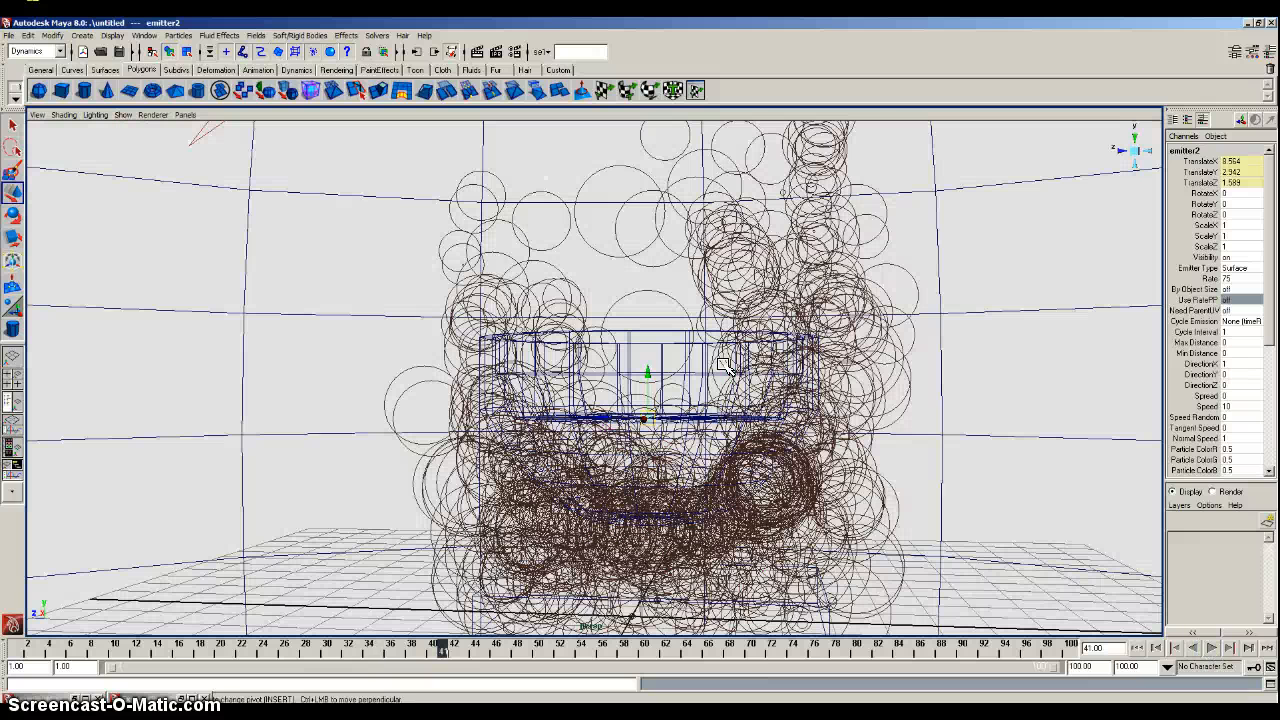
{"action": "key", "text": "5"}
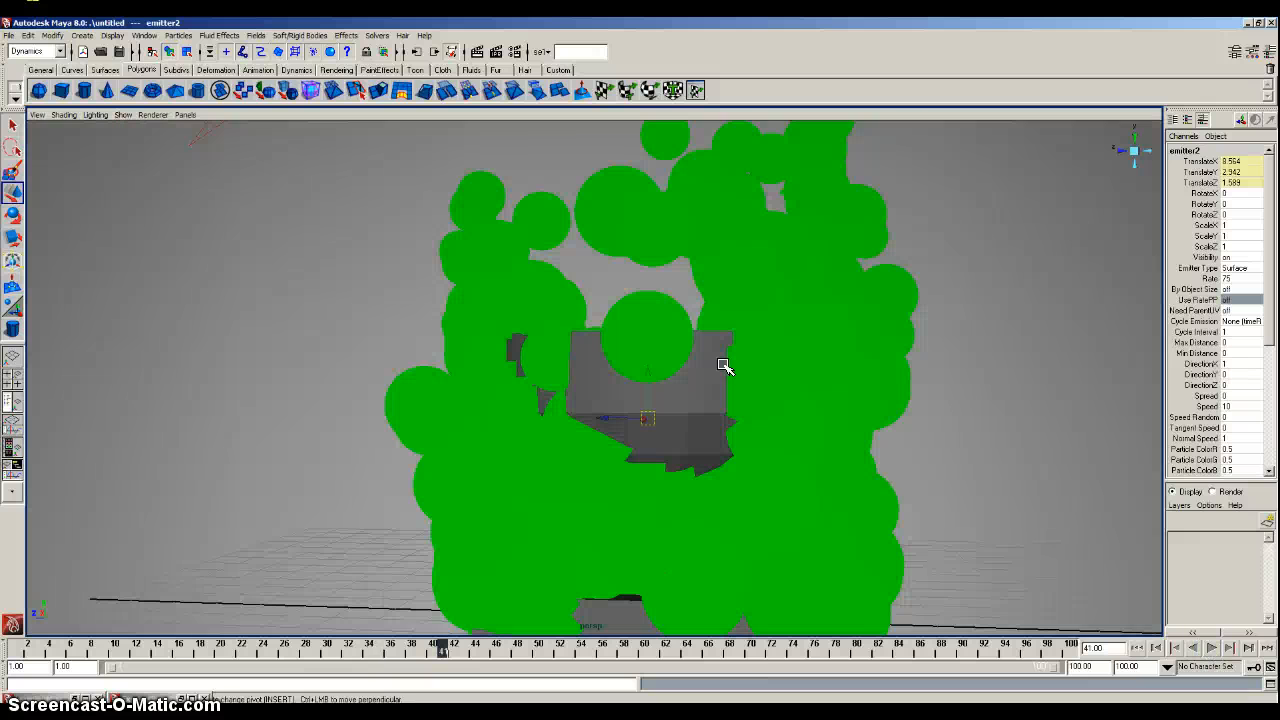
Select the bowl, switch to the Polygons menu set, and display its face normals
{"action": "left_click_drag", "start_coordinate": [724, 366], "coordinate": [583, 354], "text": "alt"}
{"action": "left_click", "coordinate": [593, 329]}
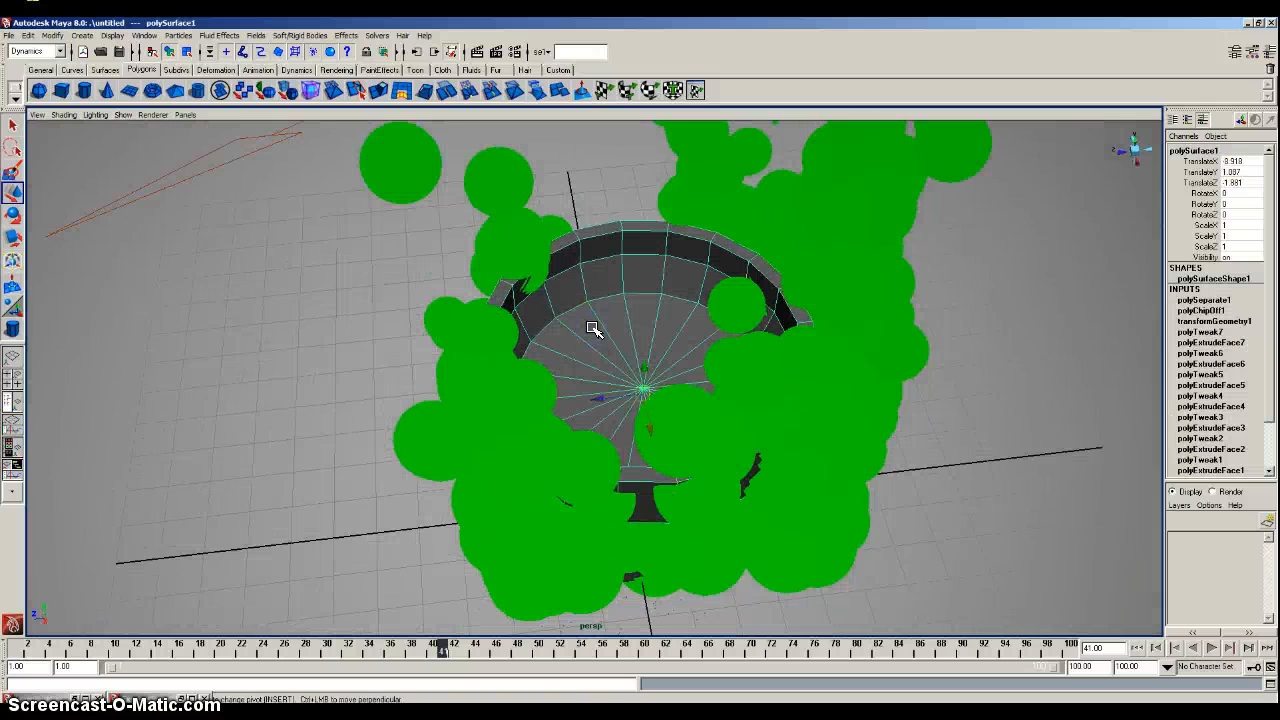
{"action": "left_click", "coordinate": [49, 50]}
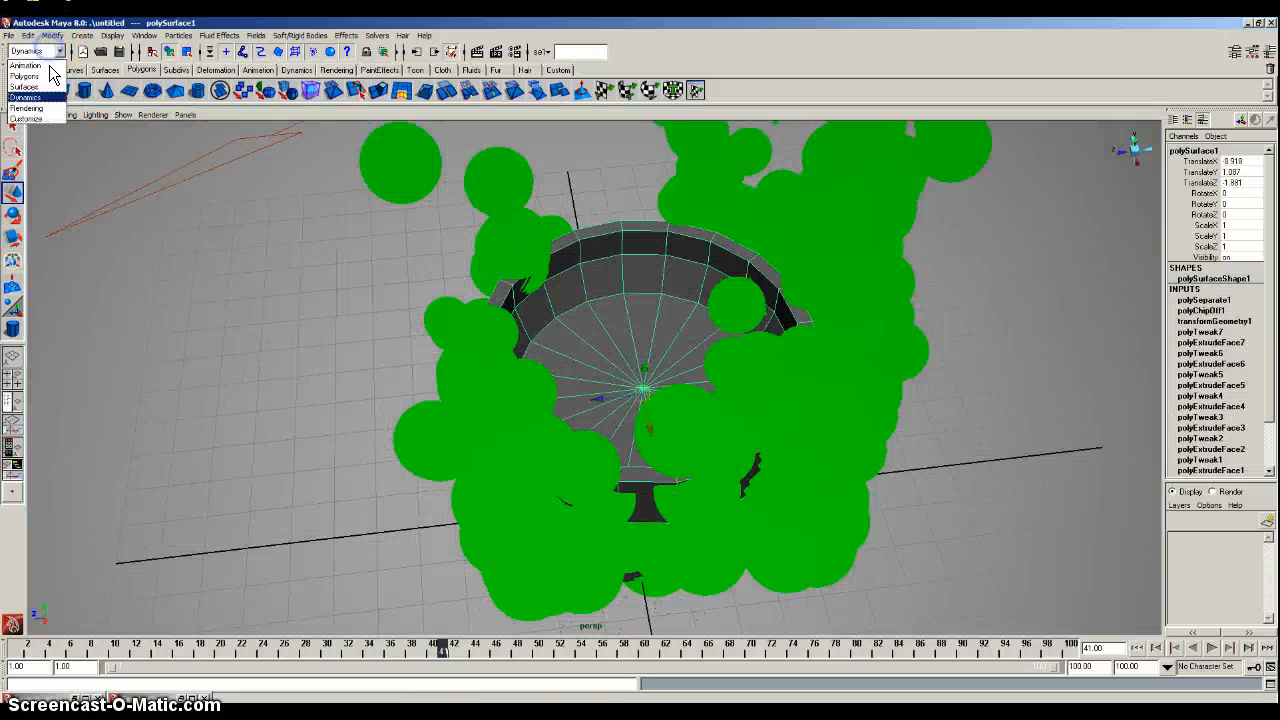
{"action": "left_click", "coordinate": [30, 76]}
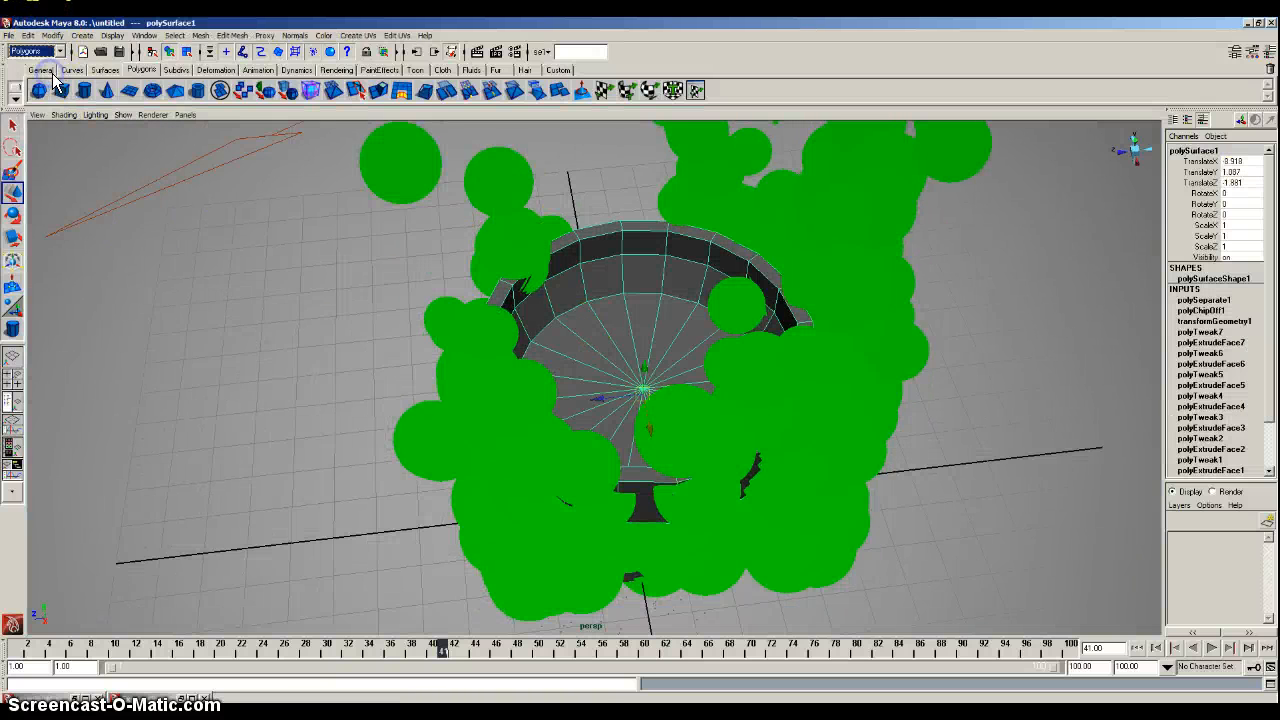
{"action": "left_click", "coordinate": [112, 36]}
{"action": "mouse_move", "coordinate": [160, 164]}
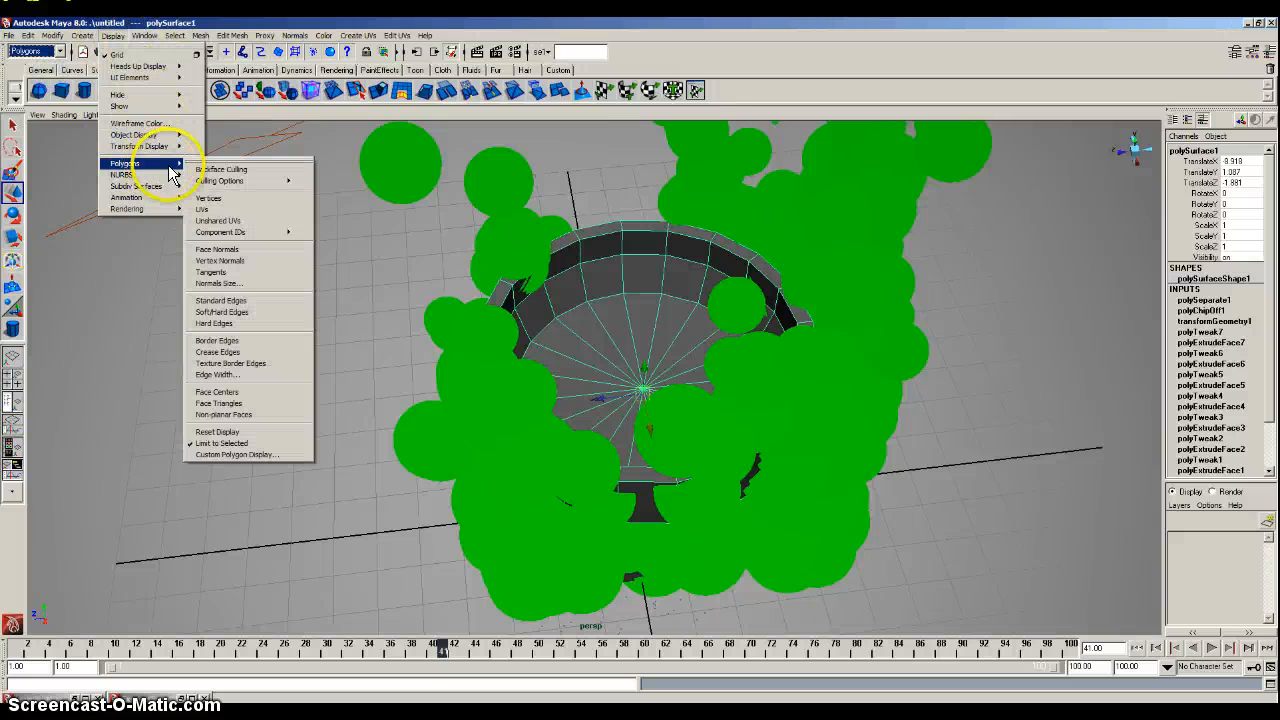
{"action": "left_click", "coordinate": [265, 248]}
{"action": "left_click_drag", "start_coordinate": [409, 309], "coordinate": [560, 297], "text": "alt"}
Try to select the bowl's inner circular surface in the viewport, and open the Outliner
{"action": "left_click", "coordinate": [582, 373]}
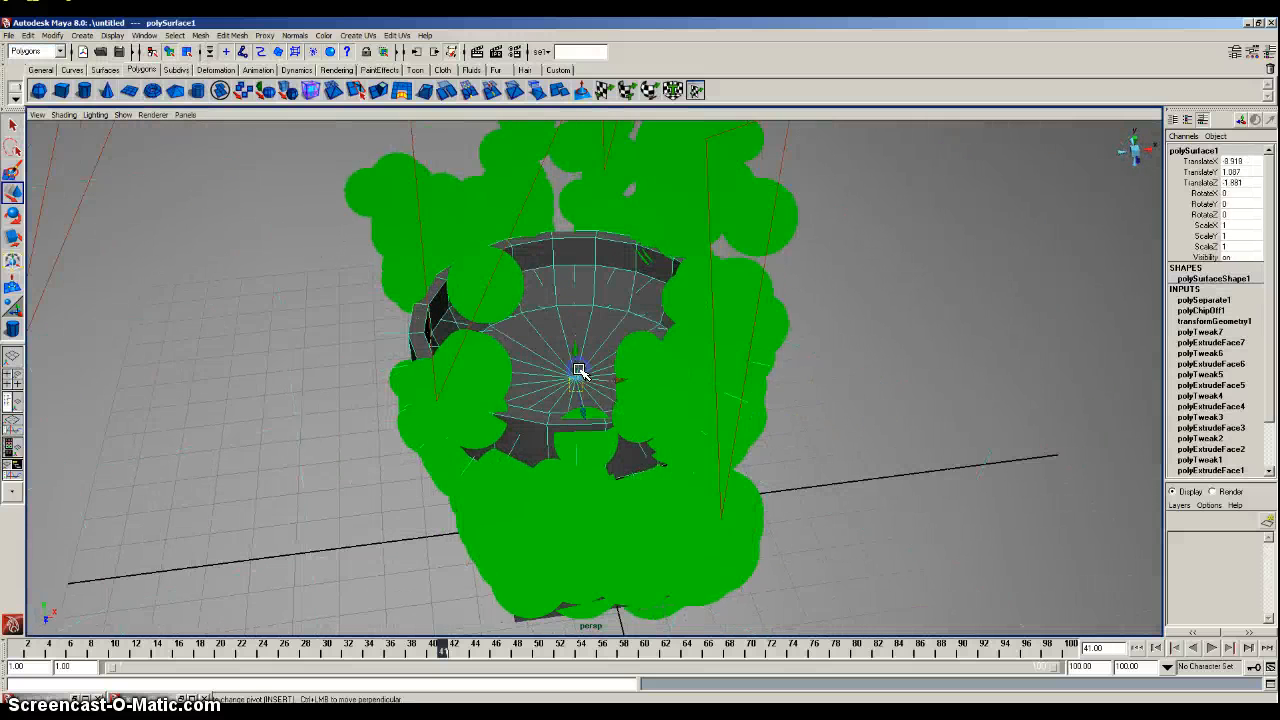
{"action": "left_click_drag", "start_coordinate": [532, 417], "coordinate": [551, 423]}
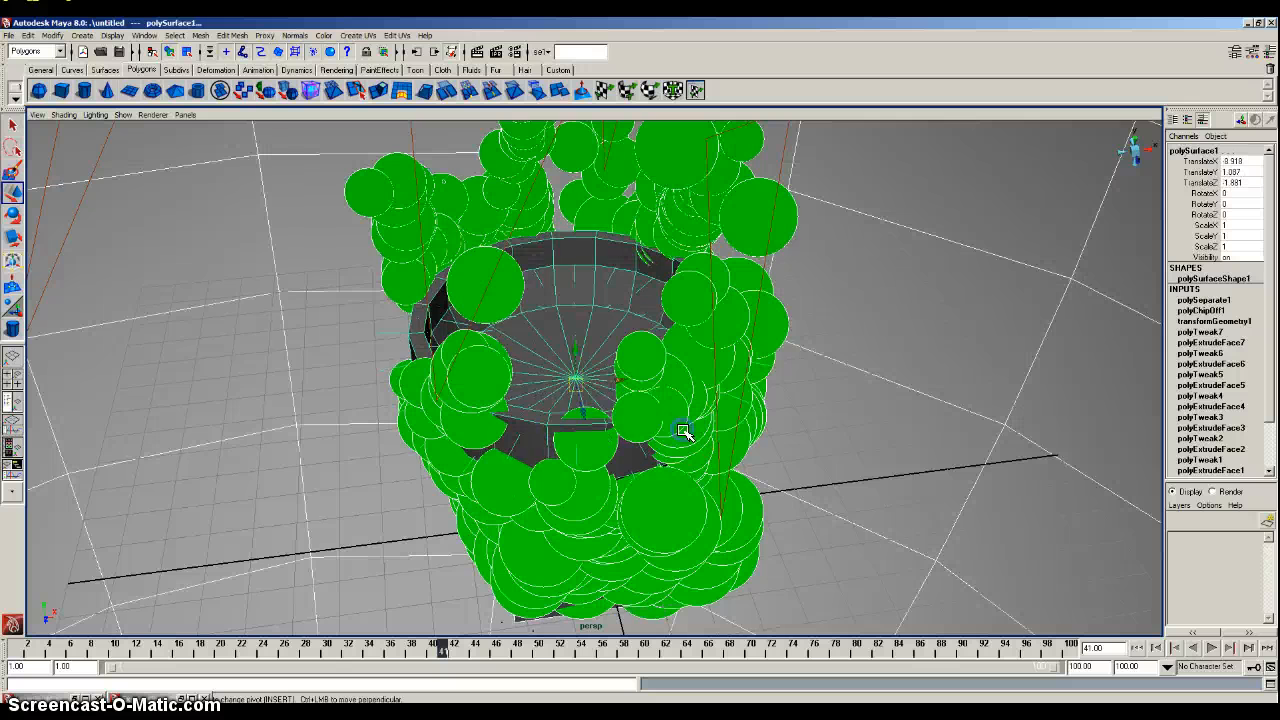
{"action": "left_click", "coordinate": [563, 496]}
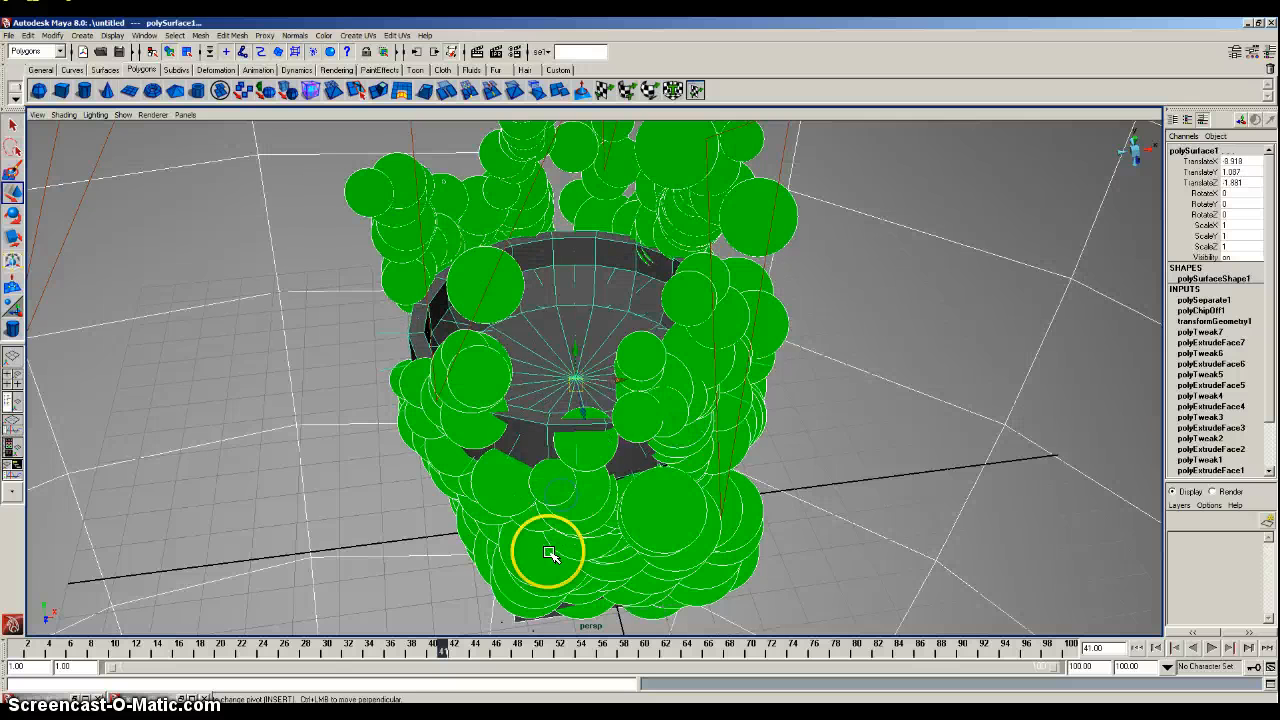
{"action": "left_click", "coordinate": [145, 35]}
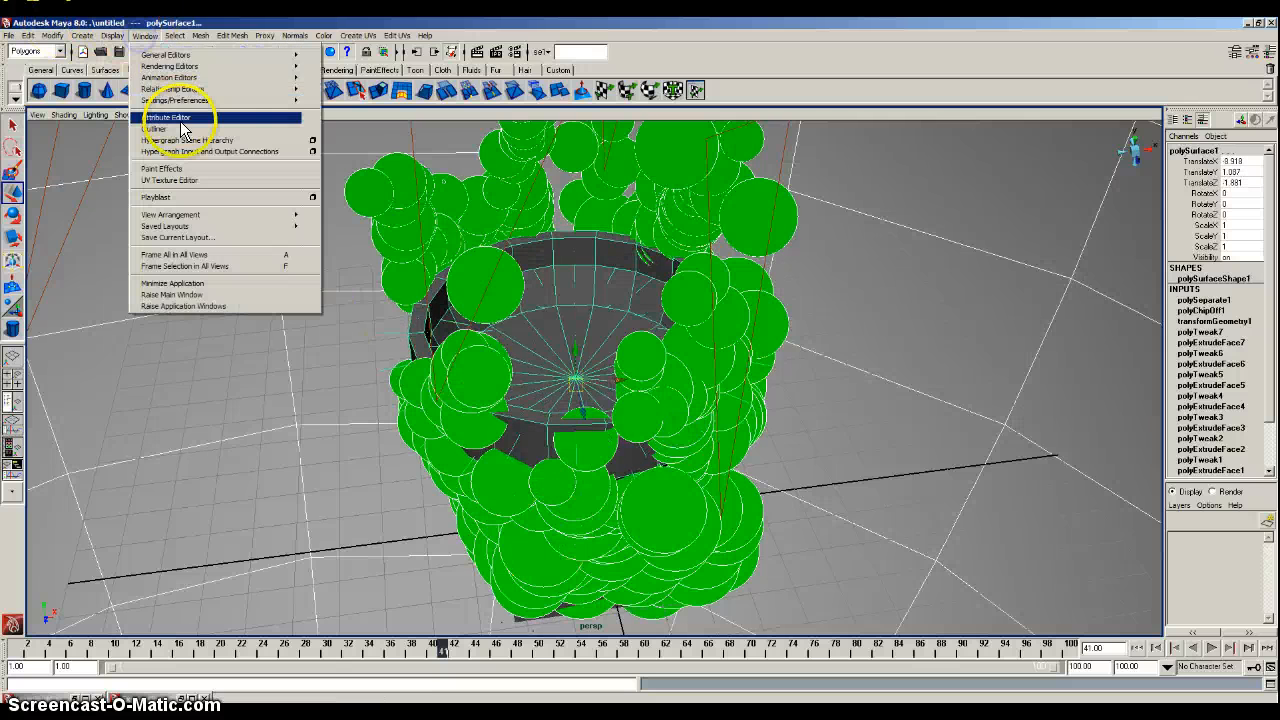
{"action": "left_click", "coordinate": [160, 118]}
{"action": "left_click", "coordinate": [866, 420]}
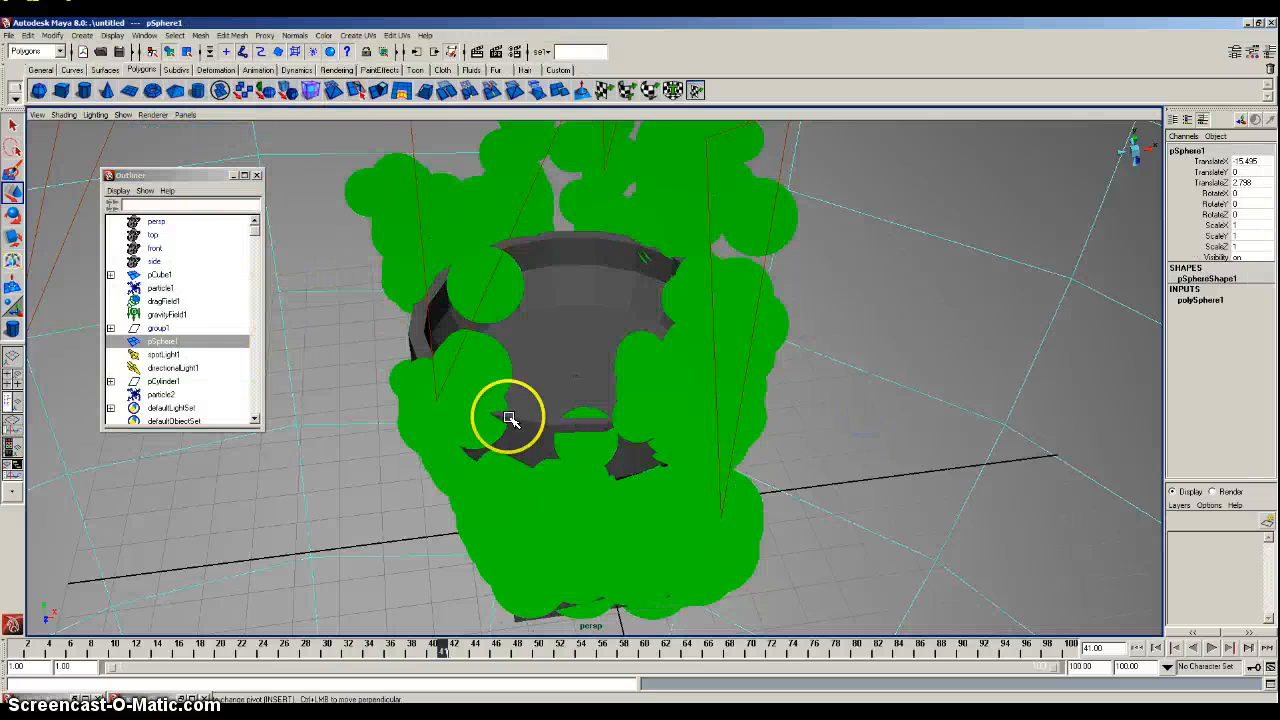
Show shape nodes in the Outliner and bring the scene's object list into view
{"action": "left_click", "coordinate": [254, 240]}
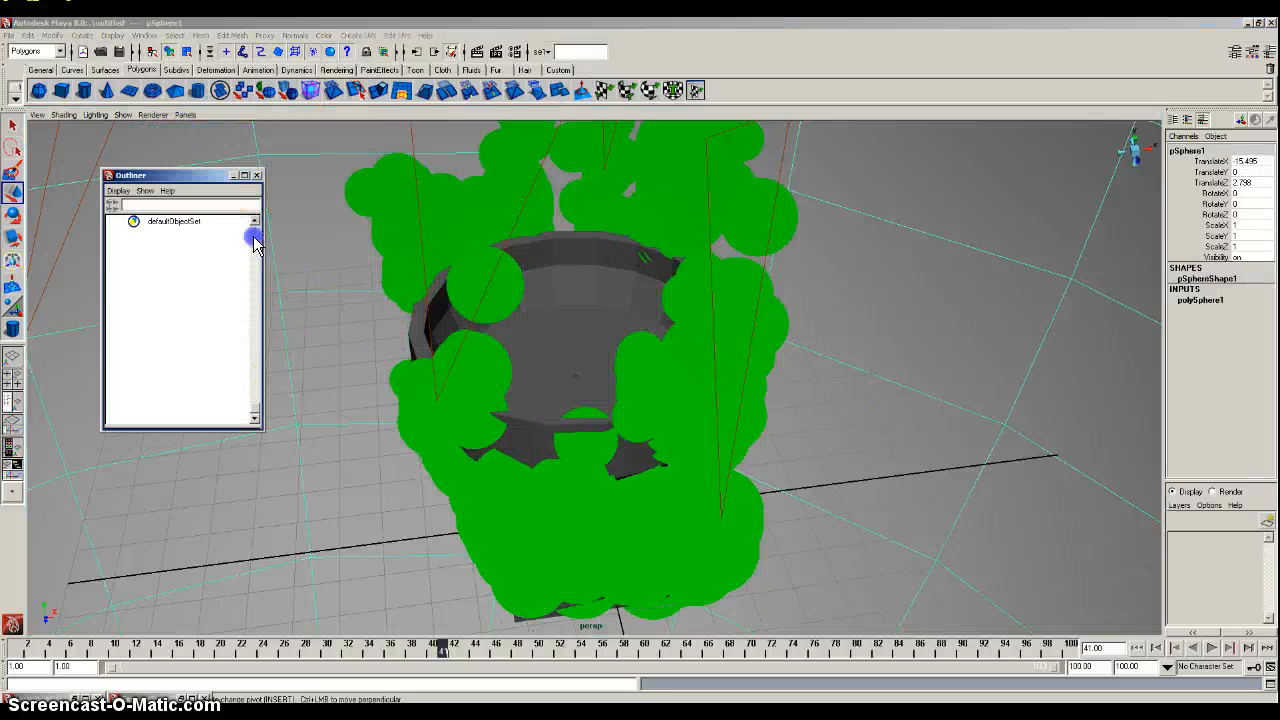
{"action": "left_click", "coordinate": [549, 353]}
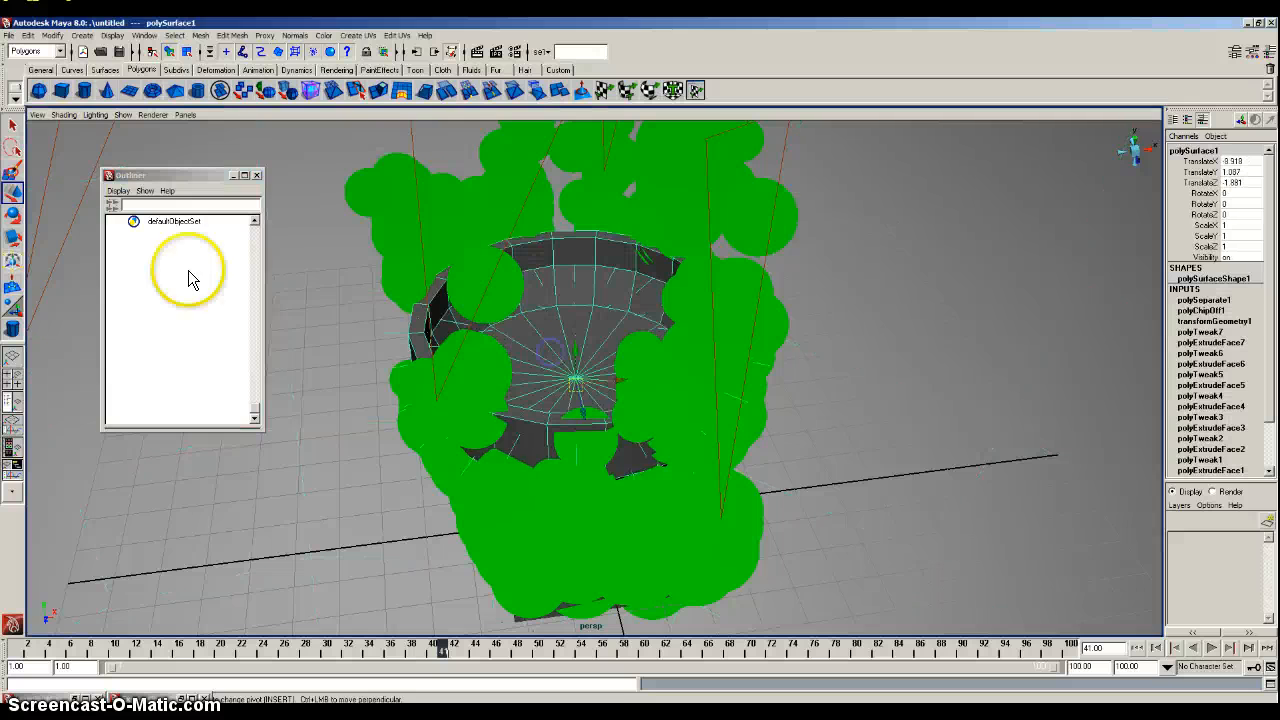
{"action": "left_click", "coordinate": [117, 191]}
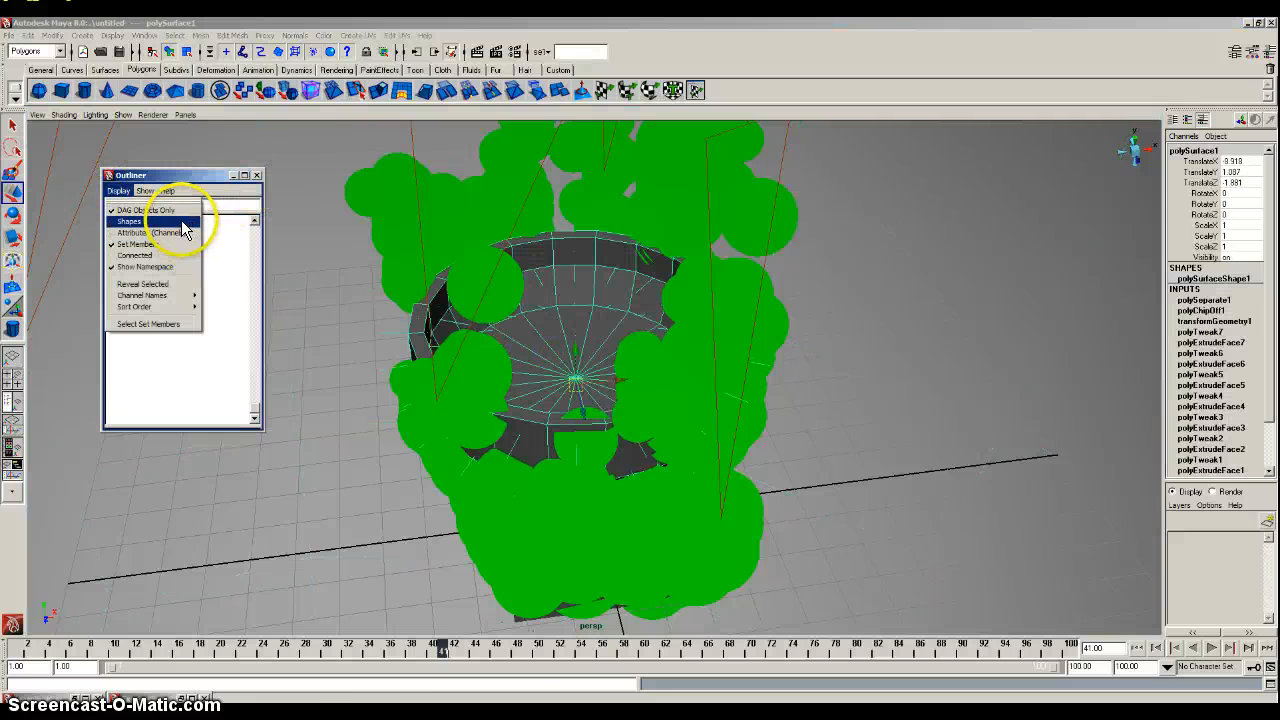
{"action": "left_click", "coordinate": [181, 222]}
{"action": "left_click", "coordinate": [122, 191]}
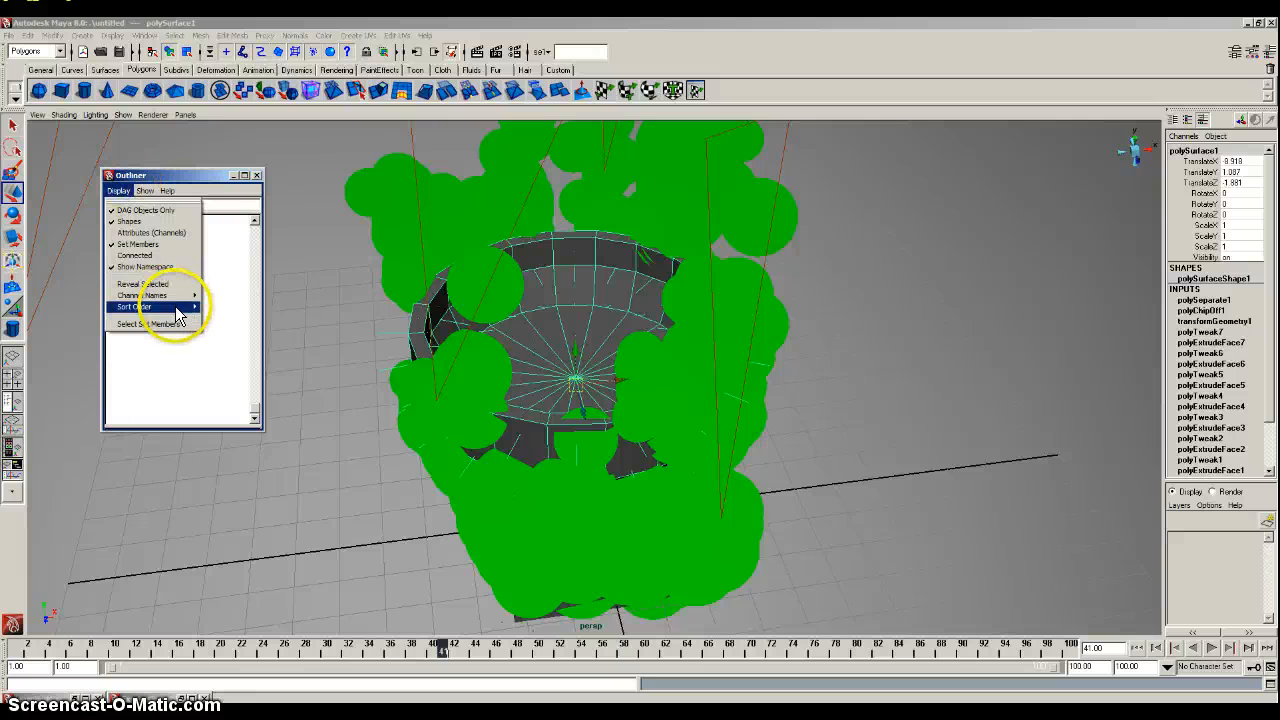
{"action": "left_click", "coordinate": [215, 305]}
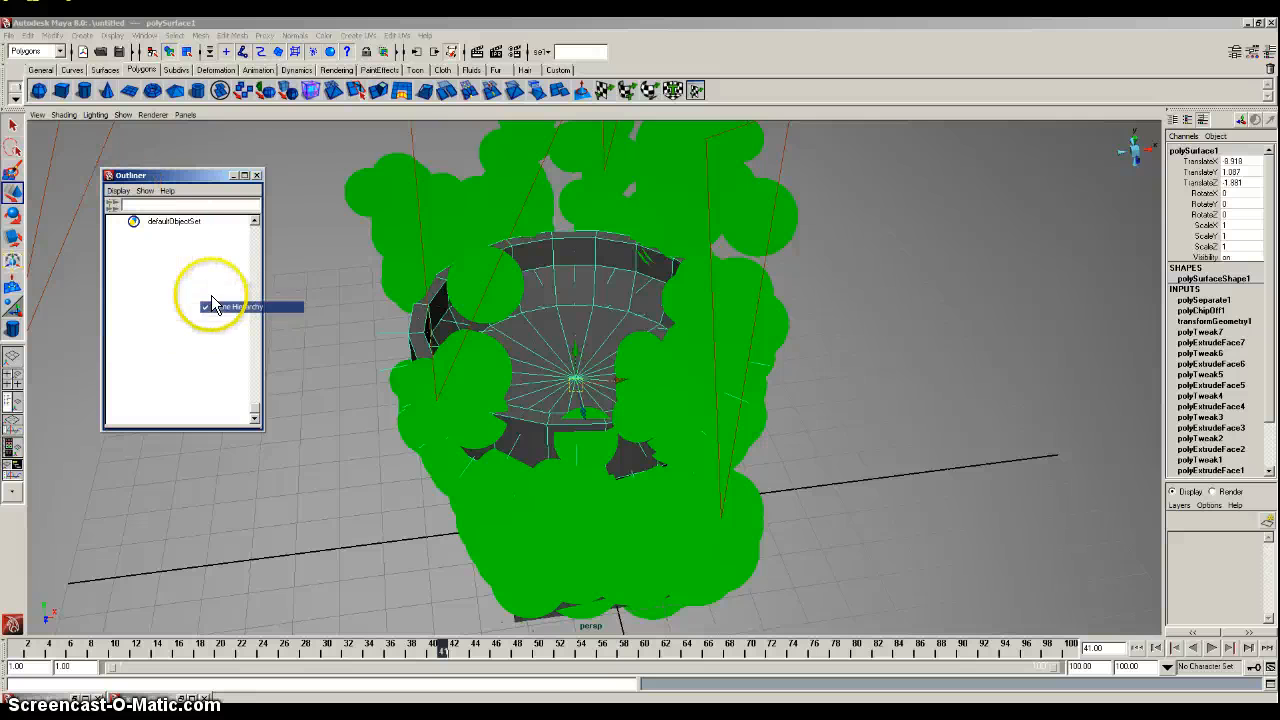
{"action": "left_click", "coordinate": [171, 219]}
{"action": "left_click_drag", "start_coordinate": [257, 406], "coordinate": [263, 240]}
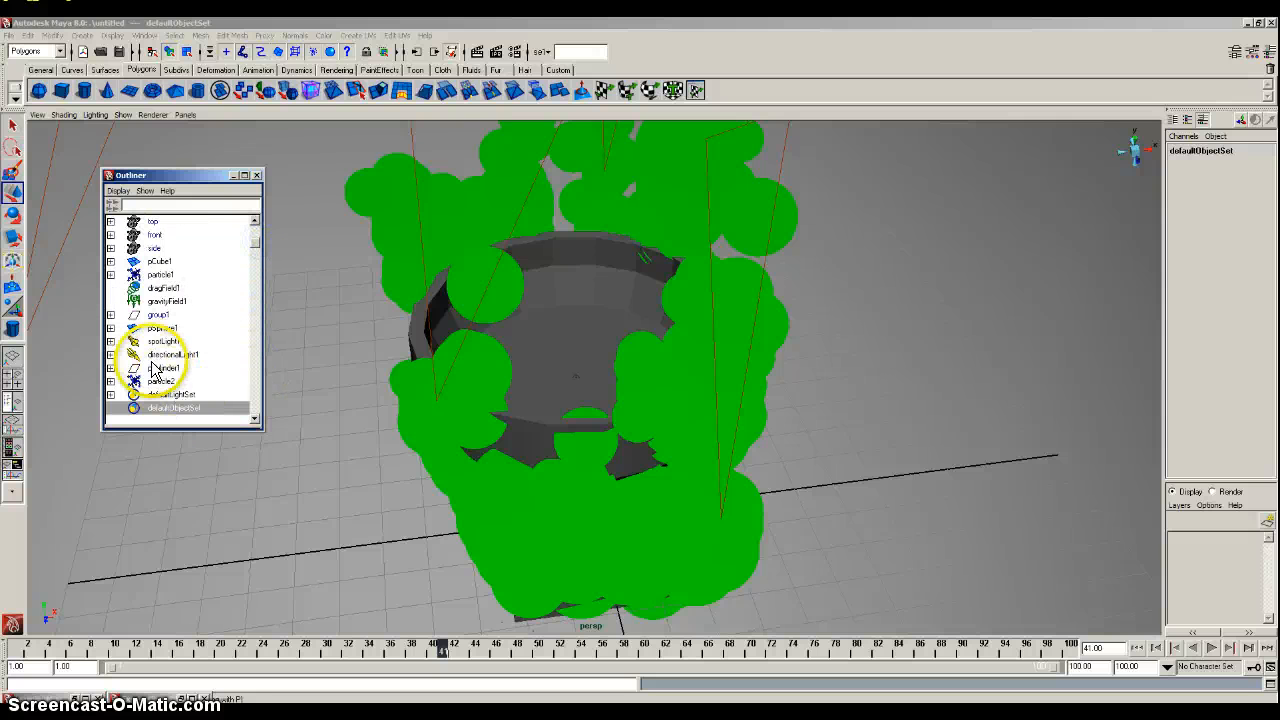
Look for the inner surface in the Outliner by selecting pCube1, expanding pCylinder1, and selecting its polySurface1 child
{"action": "left_click", "coordinate": [162, 262]}
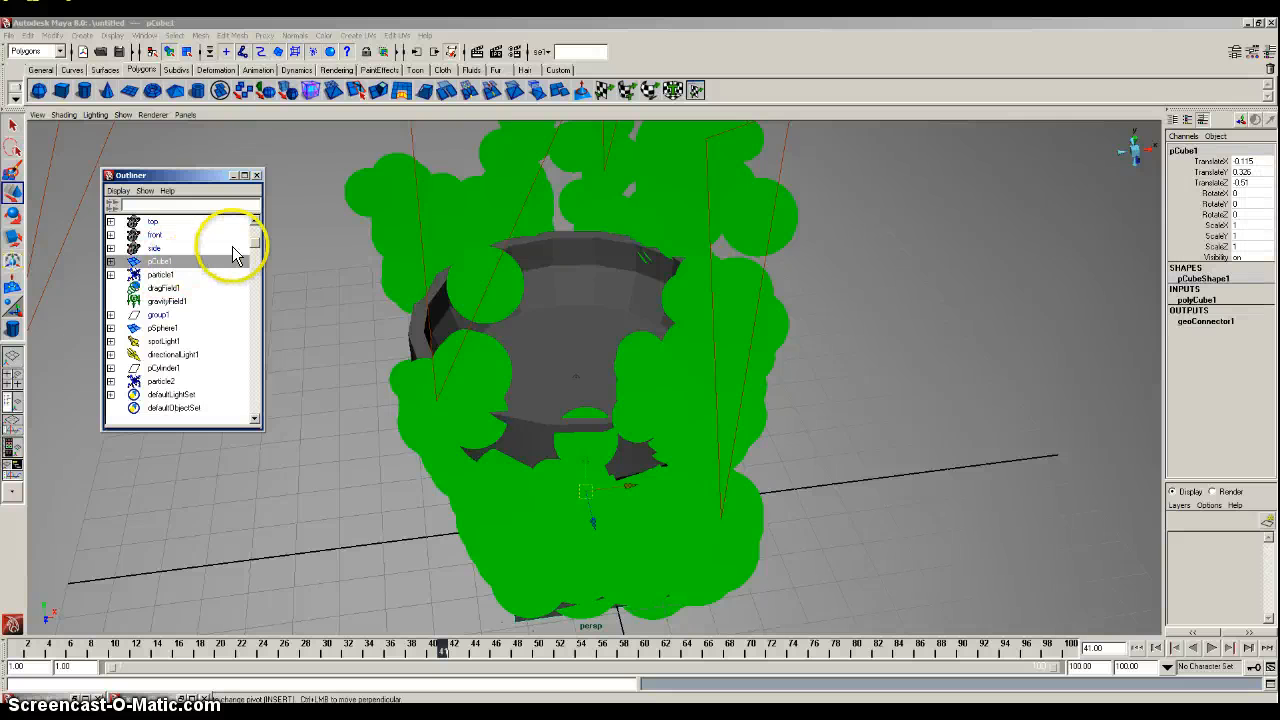
{"action": "mouse_move", "coordinate": [255, 243]}
{"action": "left_mouse_down"}
{"action": "mouse_move", "coordinate": [258, 230]}
{"action": "mouse_move", "coordinate": [258, 266]}
{"action": "left_mouse_up"}
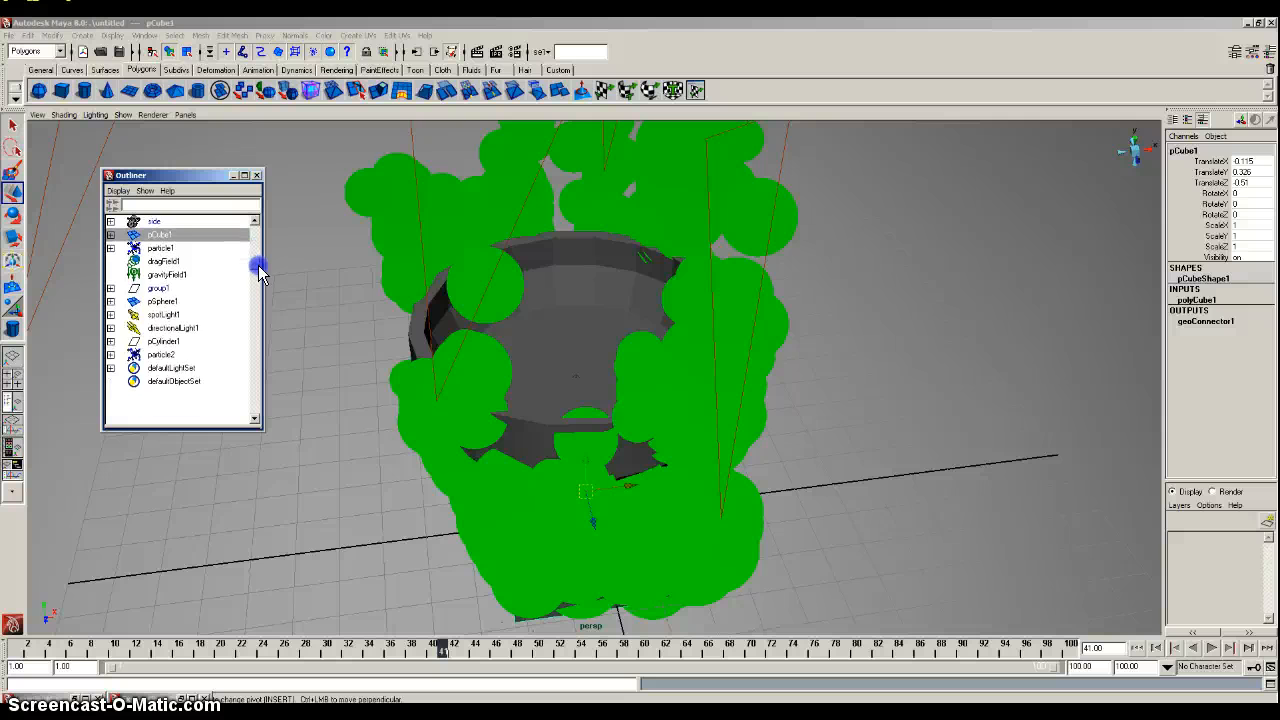
{"action": "left_click", "coordinate": [168, 343]}
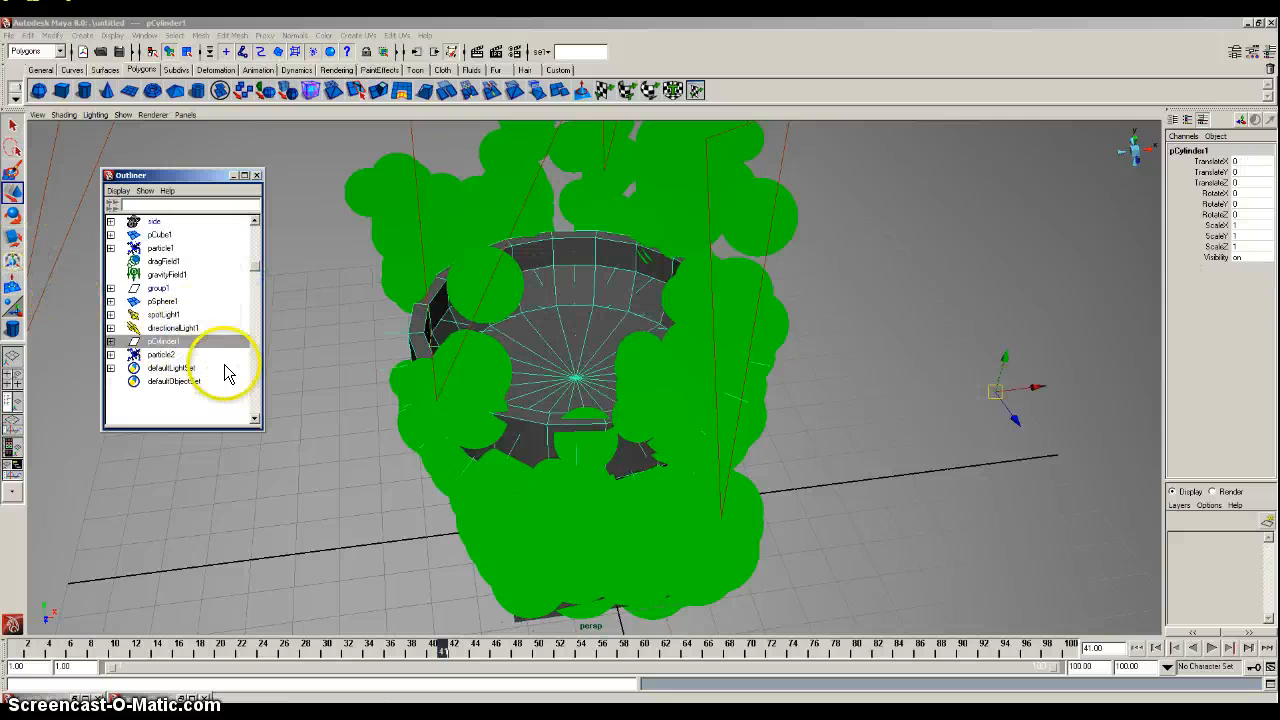
{"action": "left_click", "coordinate": [111, 342]}
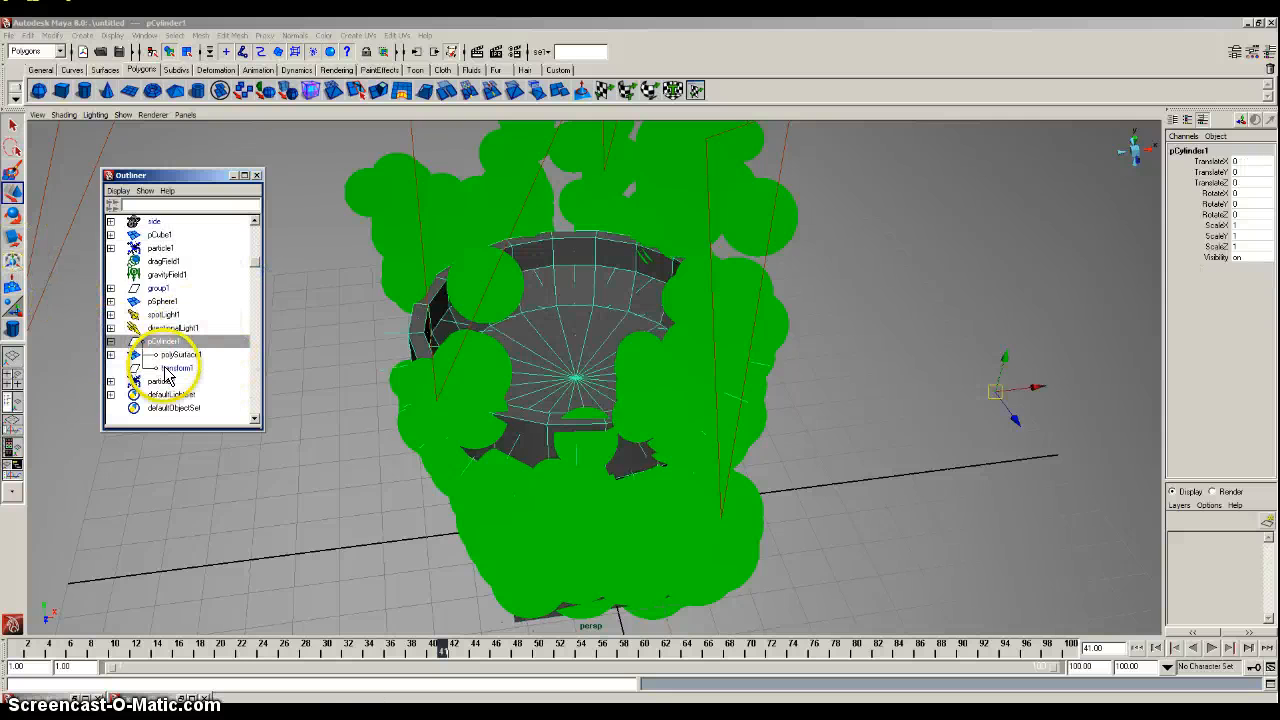
{"action": "left_click", "coordinate": [181, 356]}
Select the bowl's inner circular surface together with particle2, removing the sphere, flat box and flame particles from the selection
{"action": "left_click_drag", "start_coordinate": [581, 372], "coordinate": [669, 422]}
{"action": "left_click", "coordinate": [662, 400], "text": "shift"}
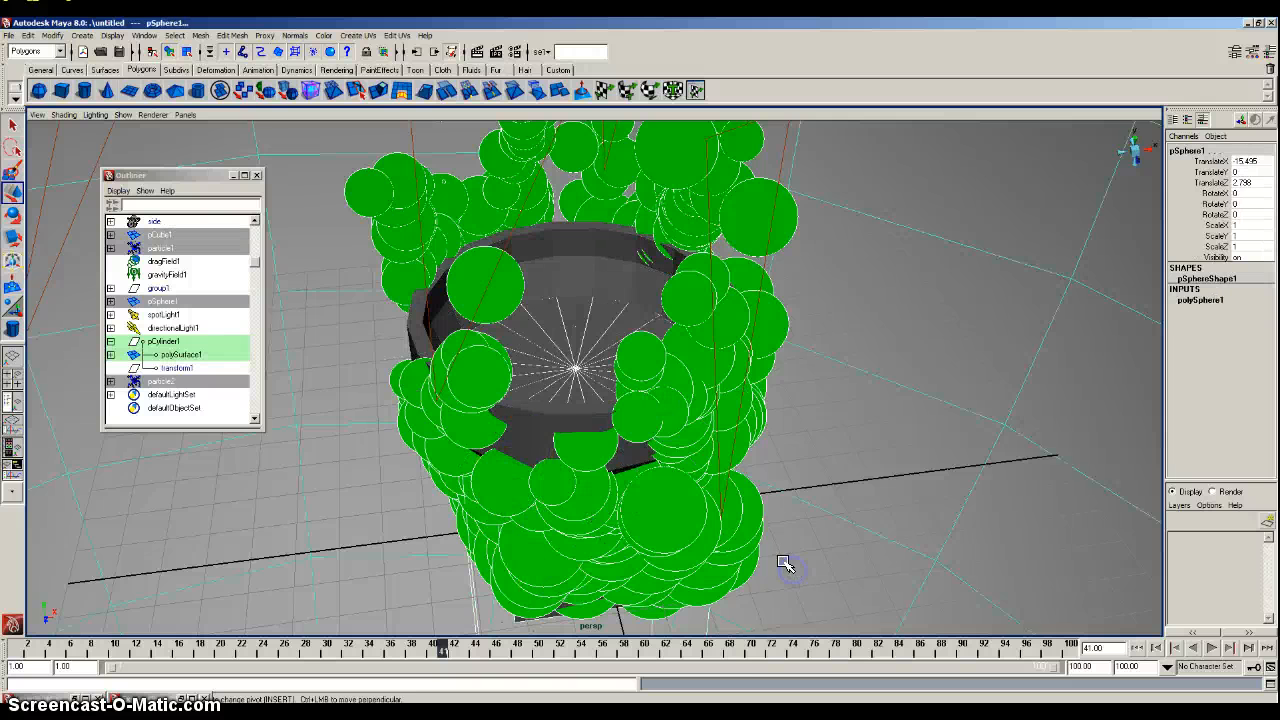
{"action": "left_click_drag", "start_coordinate": [791, 566], "coordinate": [880, 588], "text": "alt"}
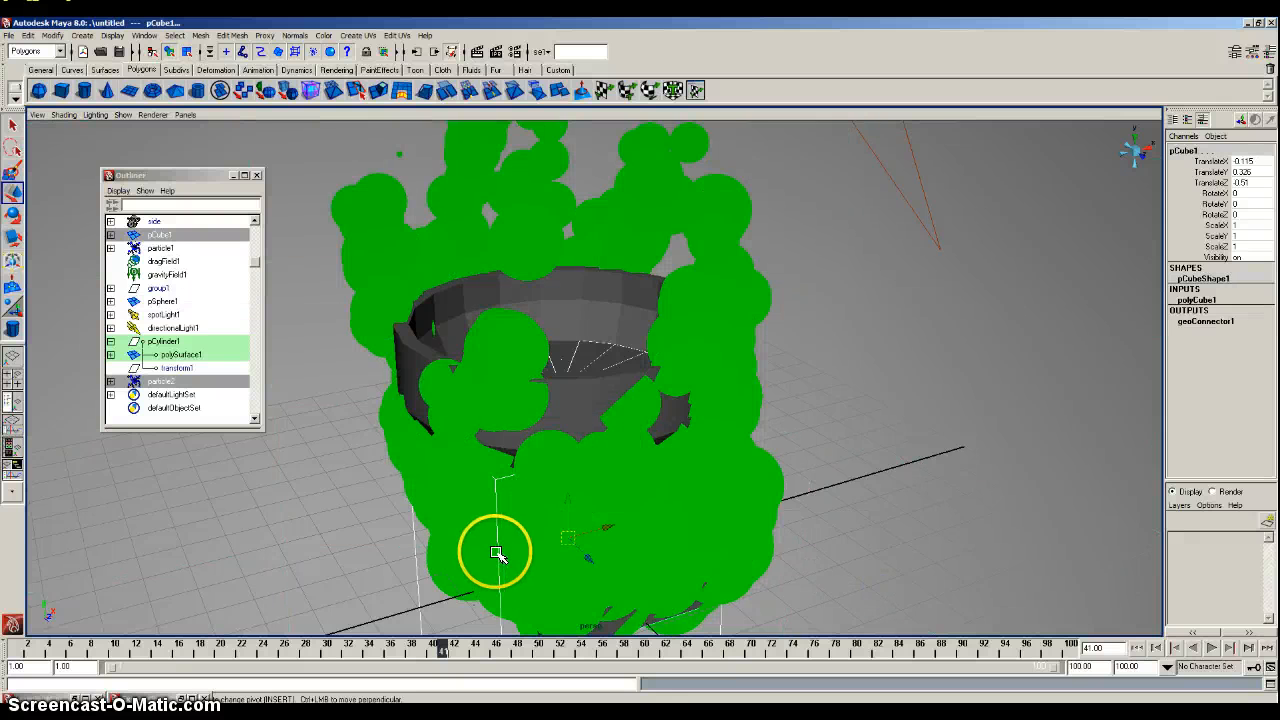
{"action": "left_click", "coordinate": [419, 564]}
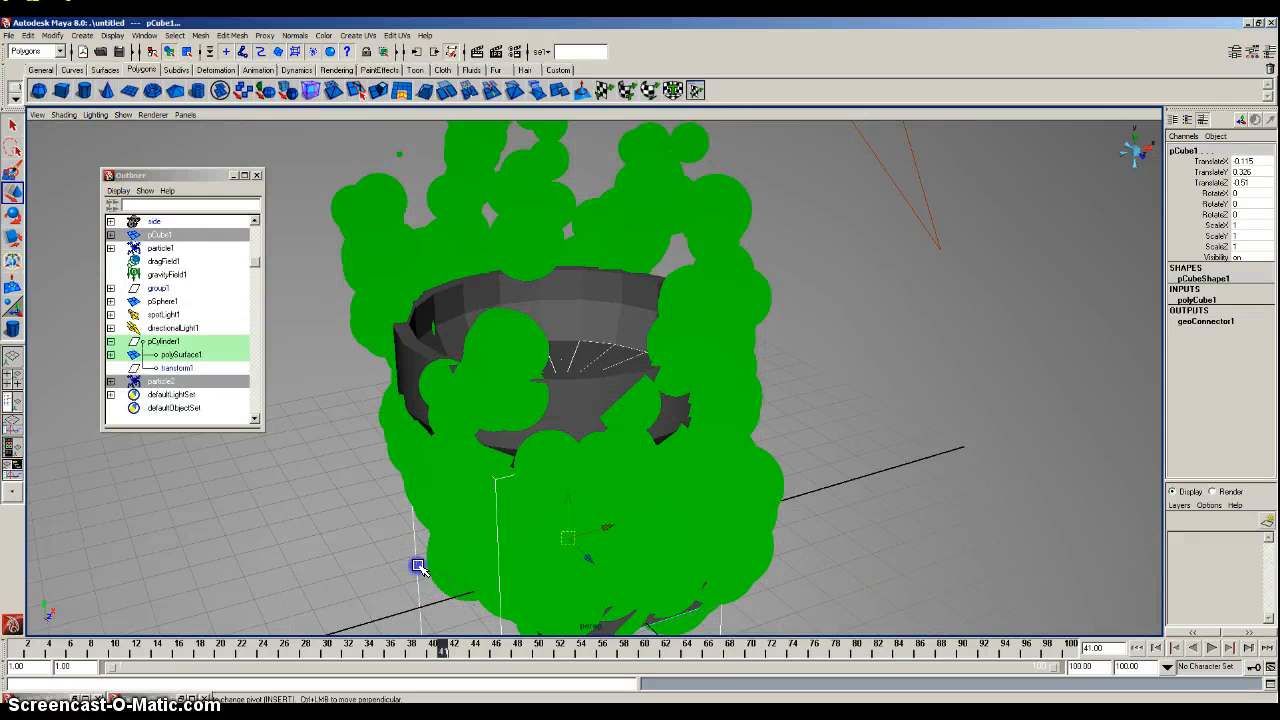
{"action": "left_click", "coordinate": [520, 527]}
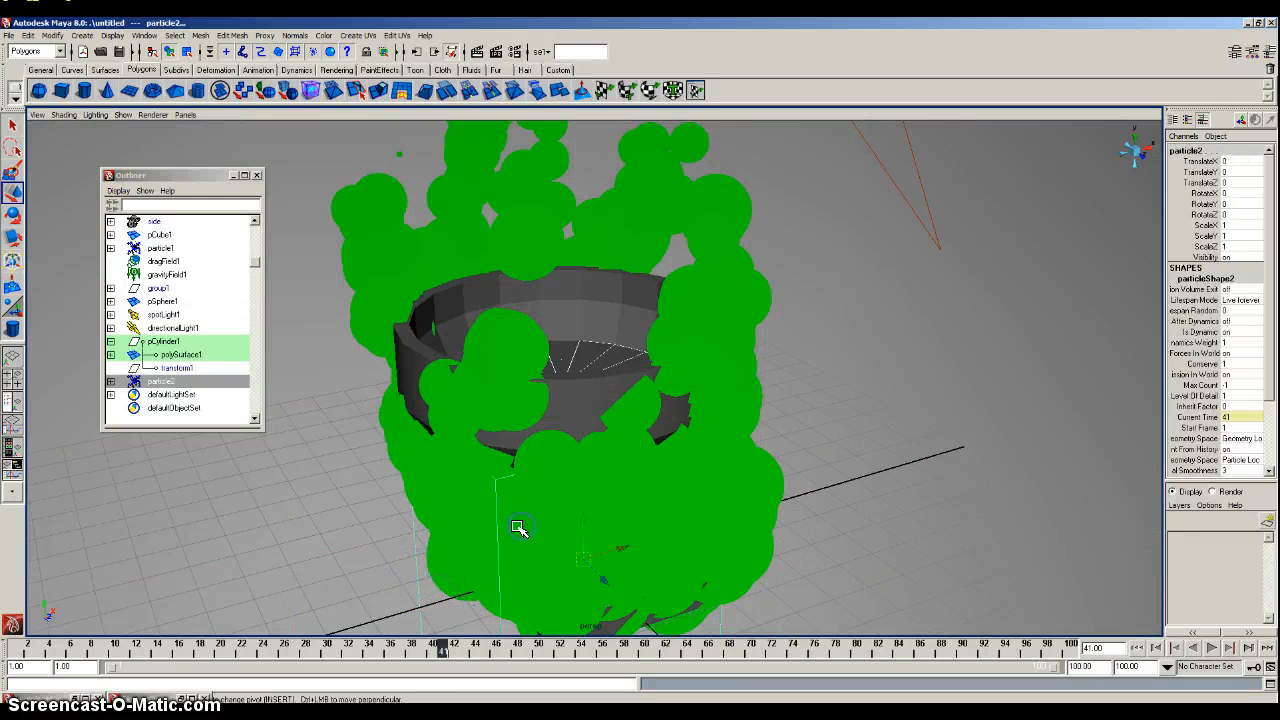
Expand particle2 in the Outliner, select its particleShape2 node, and undo that selection
{"action": "left_click", "coordinate": [110, 382]}
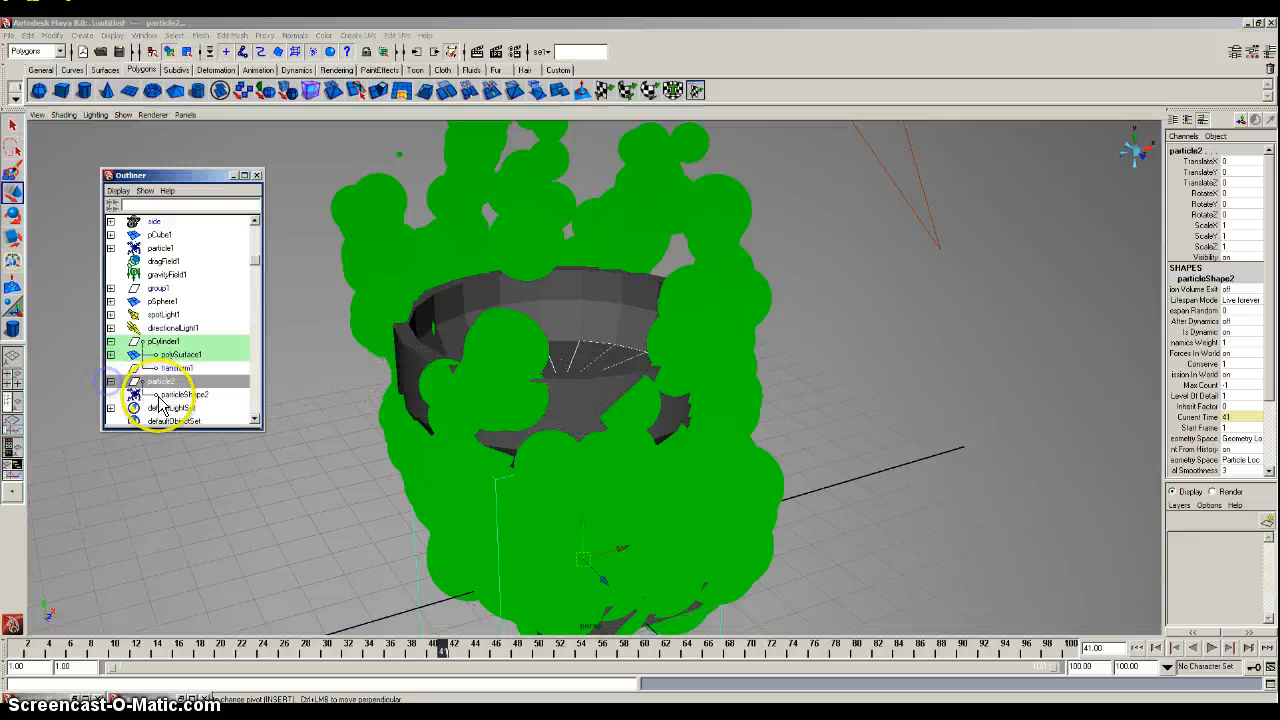
{"action": "left_click", "coordinate": [172, 396]}
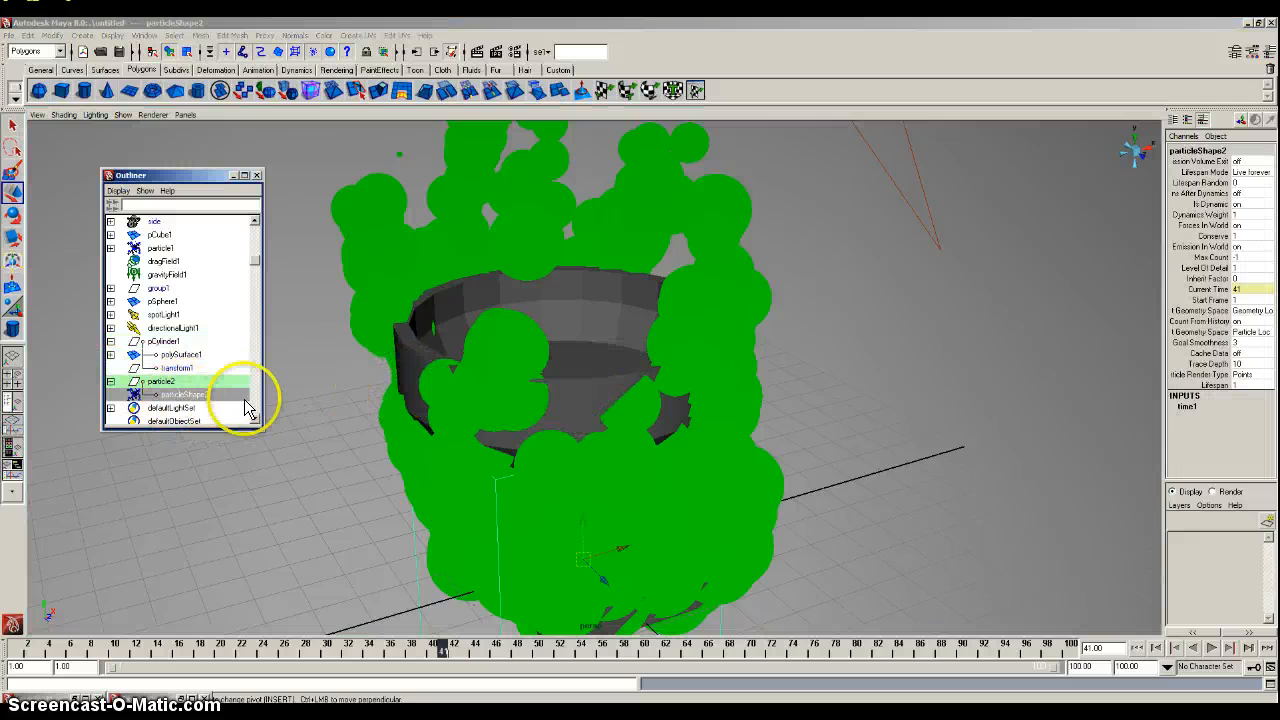
{"action": "left_click_drag", "start_coordinate": [594, 354], "coordinate": [570, 341], "text": "alt"}
{"action": "key", "text": "ctrl+z"}
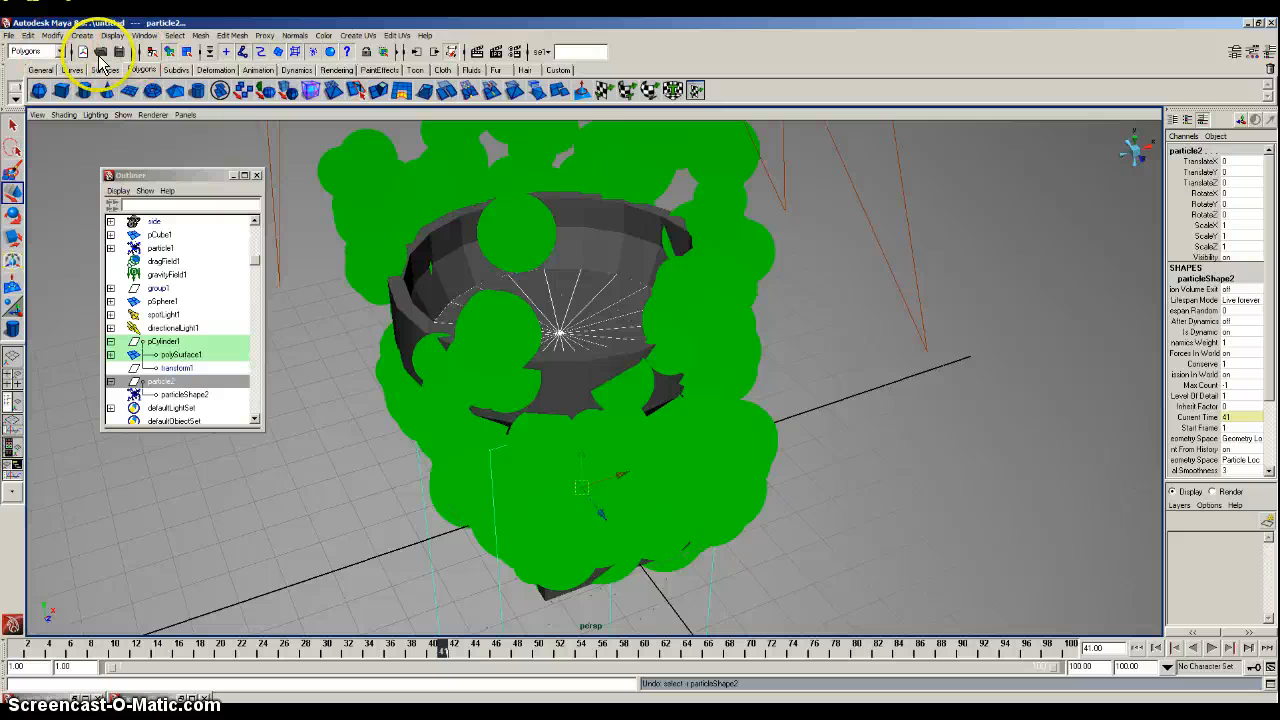
Reverse the normals of the bowl's inner circular surface and check their direction
{"action": "left_click", "coordinate": [298, 36]}
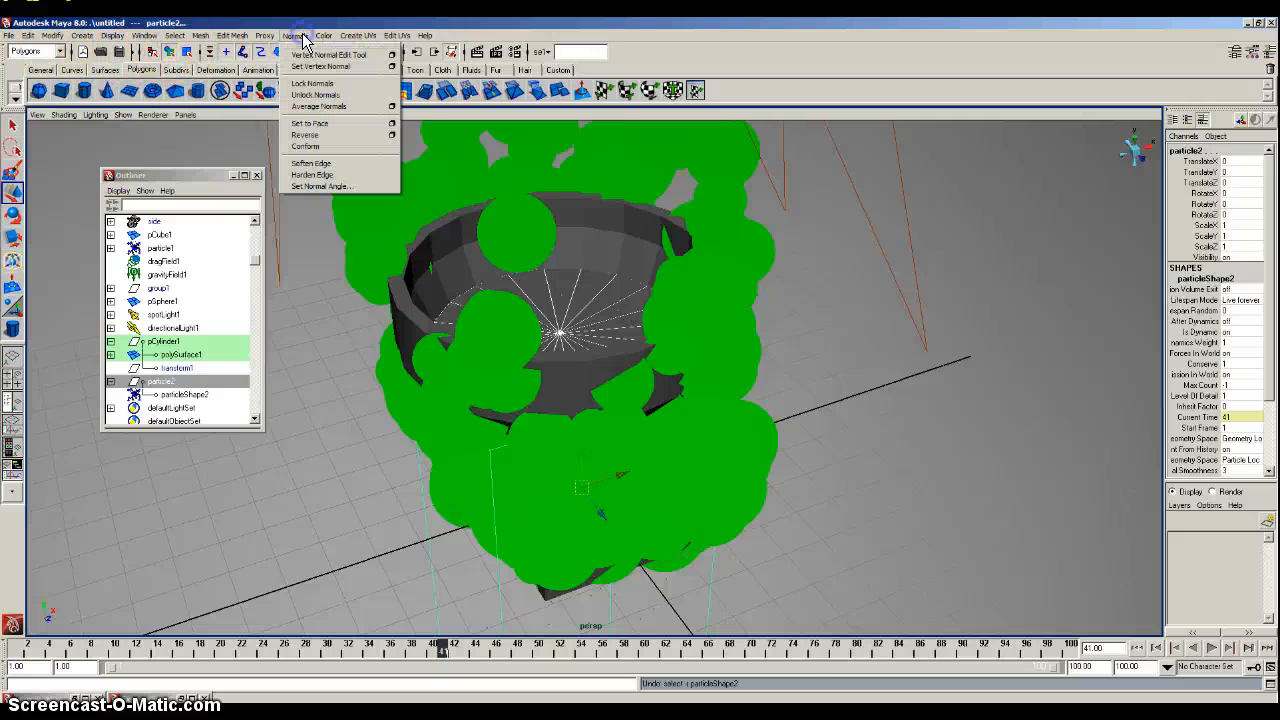
{"action": "left_click", "coordinate": [331, 125]}
{"action": "left_click_drag", "start_coordinate": [614, 300], "coordinate": [626, 310], "text": "alt"}
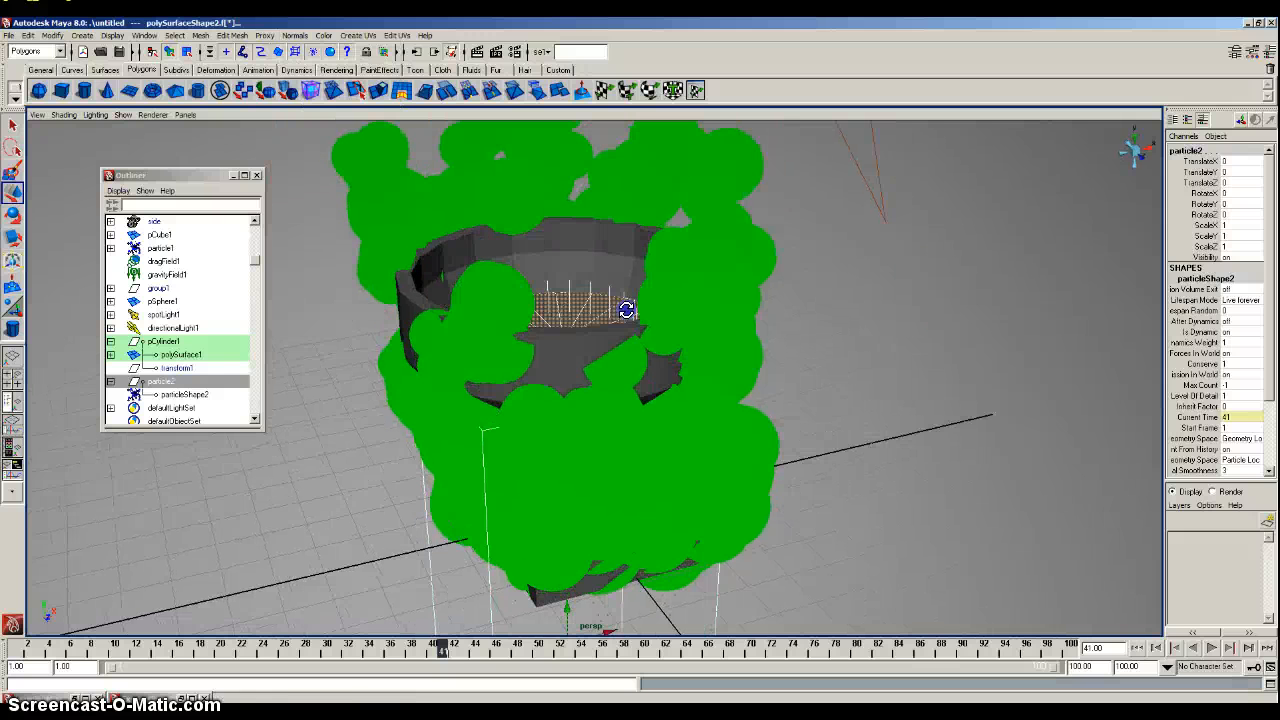
Play the simulation to frame 85 and inspect the particles emitted from the bowl
{"action": "left_click", "coordinate": [1212, 648]}
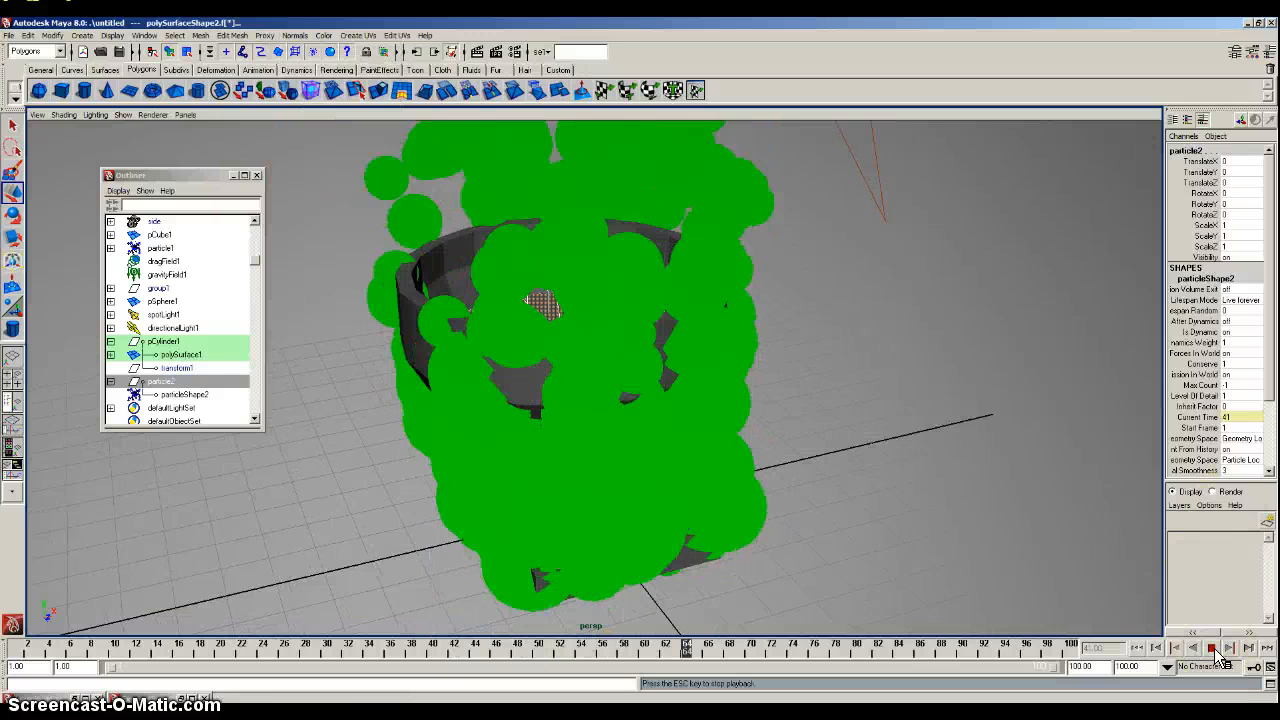
{"action": "left_click", "coordinate": [1212, 648]}
{"action": "left_click_drag", "start_coordinate": [533, 272], "coordinate": [523, 234], "text": "alt"}
Select particle2, the particles emitted from the bowl, and show its settings in the Attribute Editor
{"action": "left_click", "coordinate": [459, 197]}
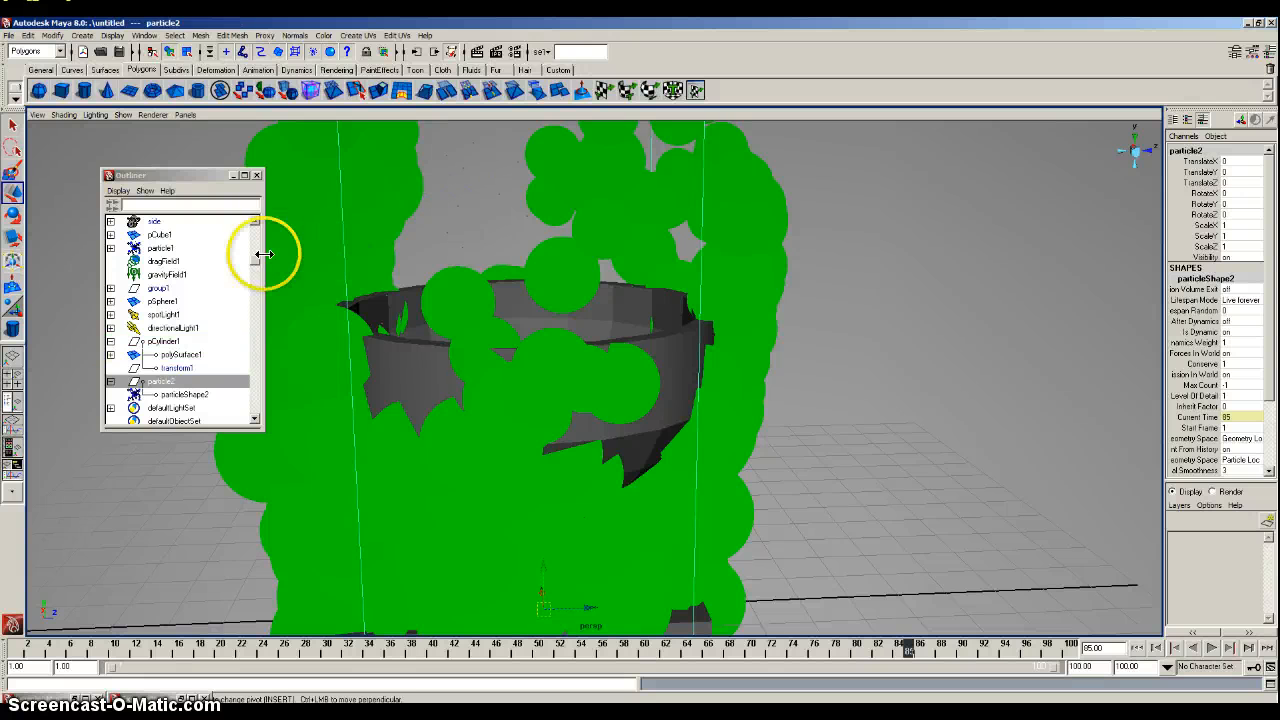
{"action": "left_click", "coordinate": [166, 381]}
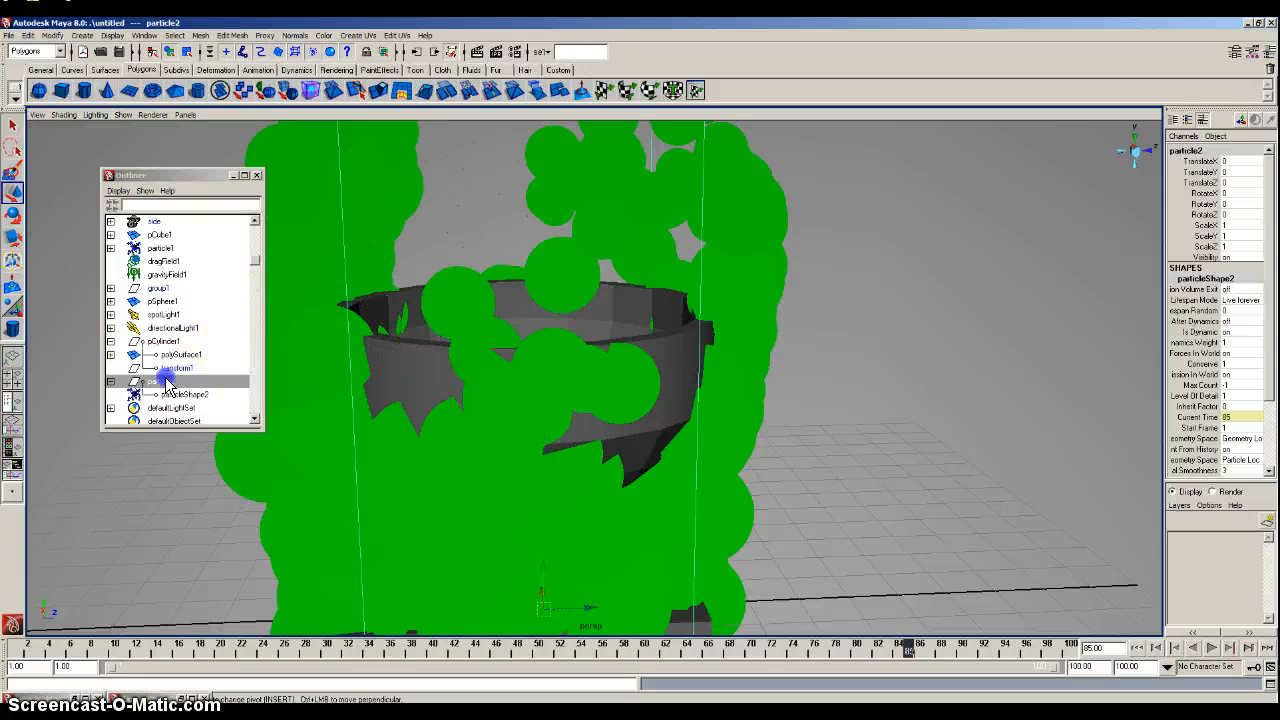
{"action": "scroll", "coordinate": [200, 374], "scroll_direction": "down", "scroll_amount": 3}
{"action": "scroll", "coordinate": [214, 374], "scroll_direction": "up", "scroll_amount": 2}
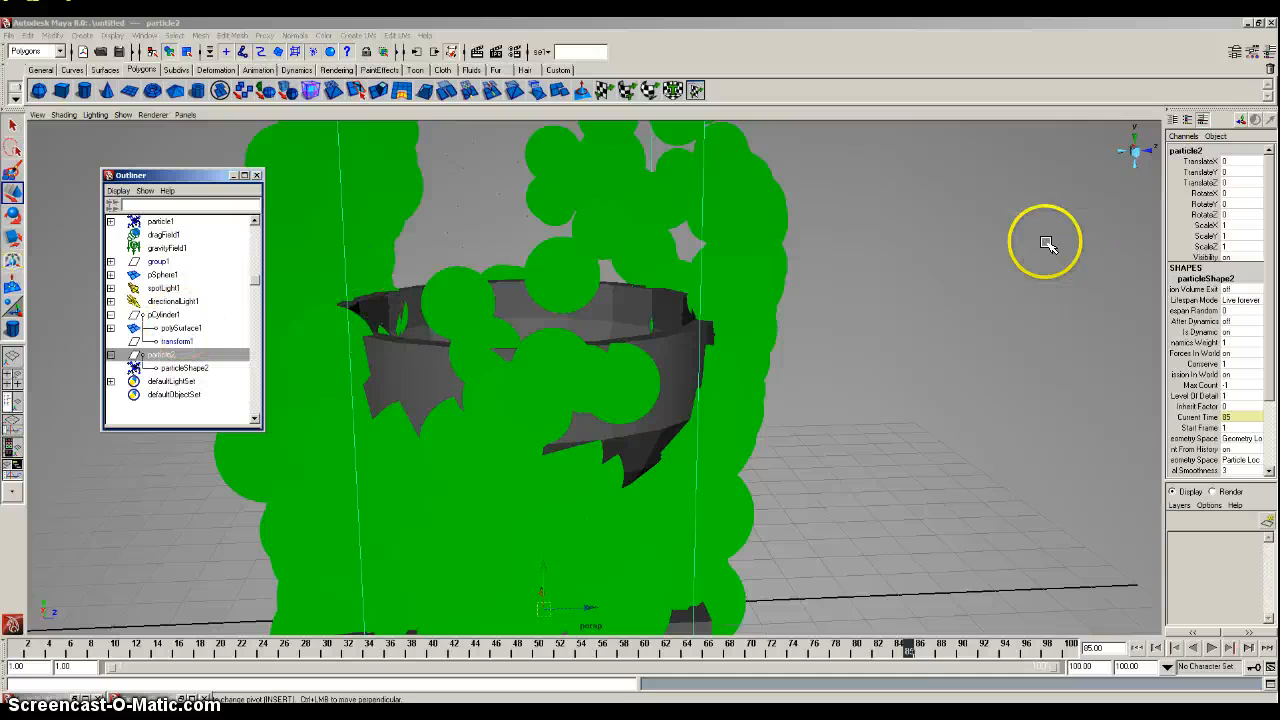
{"action": "left_click", "coordinate": [1237, 52]}
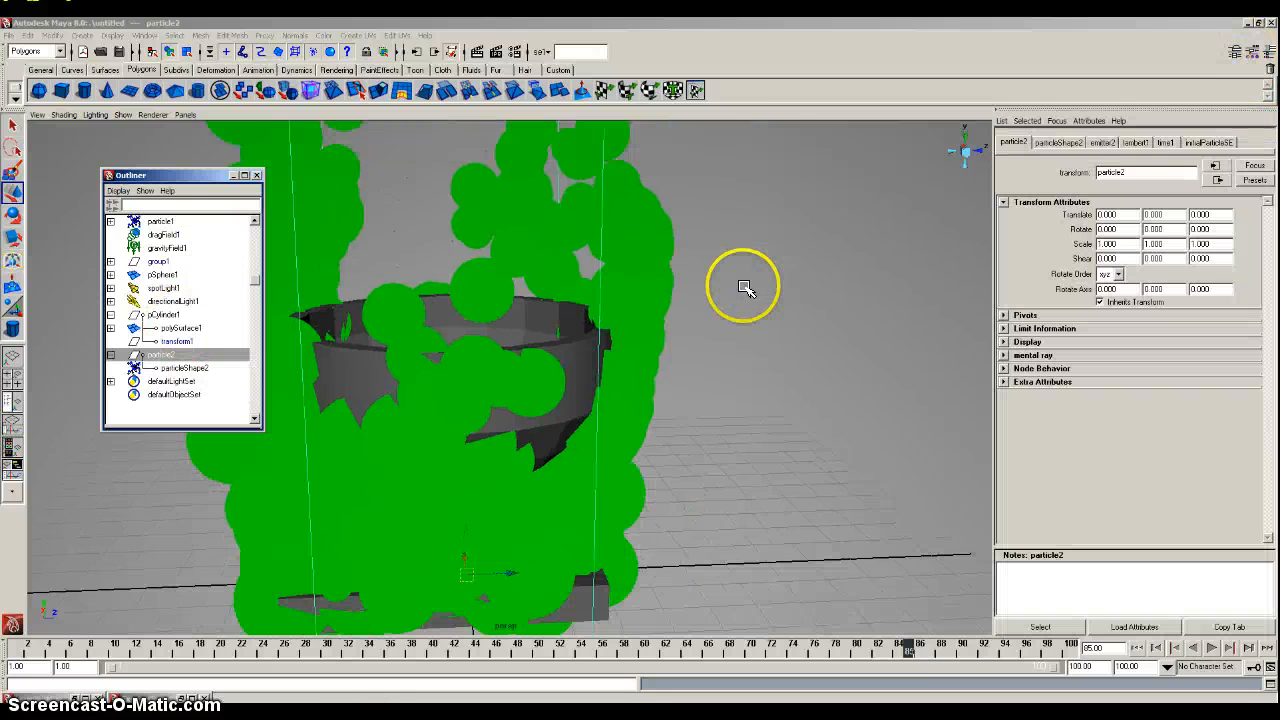
Examine the full height of the flames and the particles emitted from the bowl in a wider view
{"action": "middle_click_drag", "start_coordinate": [690, 285], "coordinate": [817, 339], "text": "alt"}
{"action": "left_click_drag", "start_coordinate": [697, 314], "coordinate": [674, 297], "text": "alt"}
{"action": "scroll", "coordinate": [674, 298], "scroll_direction": "down", "scroll_amount": 3}
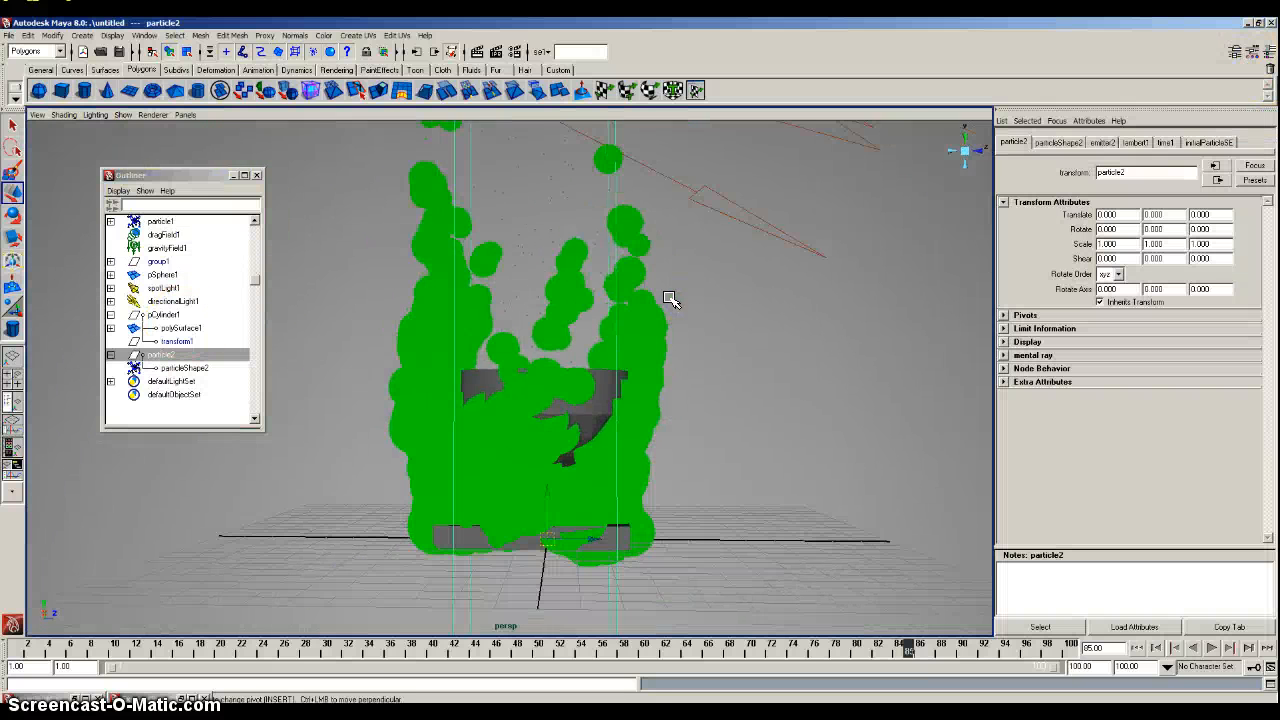
{"action": "scroll", "coordinate": [654, 320], "scroll_direction": "down", "scroll_amount": 3}
{"action": "left_click_drag", "start_coordinate": [580, 281], "coordinate": [586, 301], "text": "alt"}
{"action": "scroll", "coordinate": [580, 288], "scroll_direction": "down", "scroll_amount": 6}
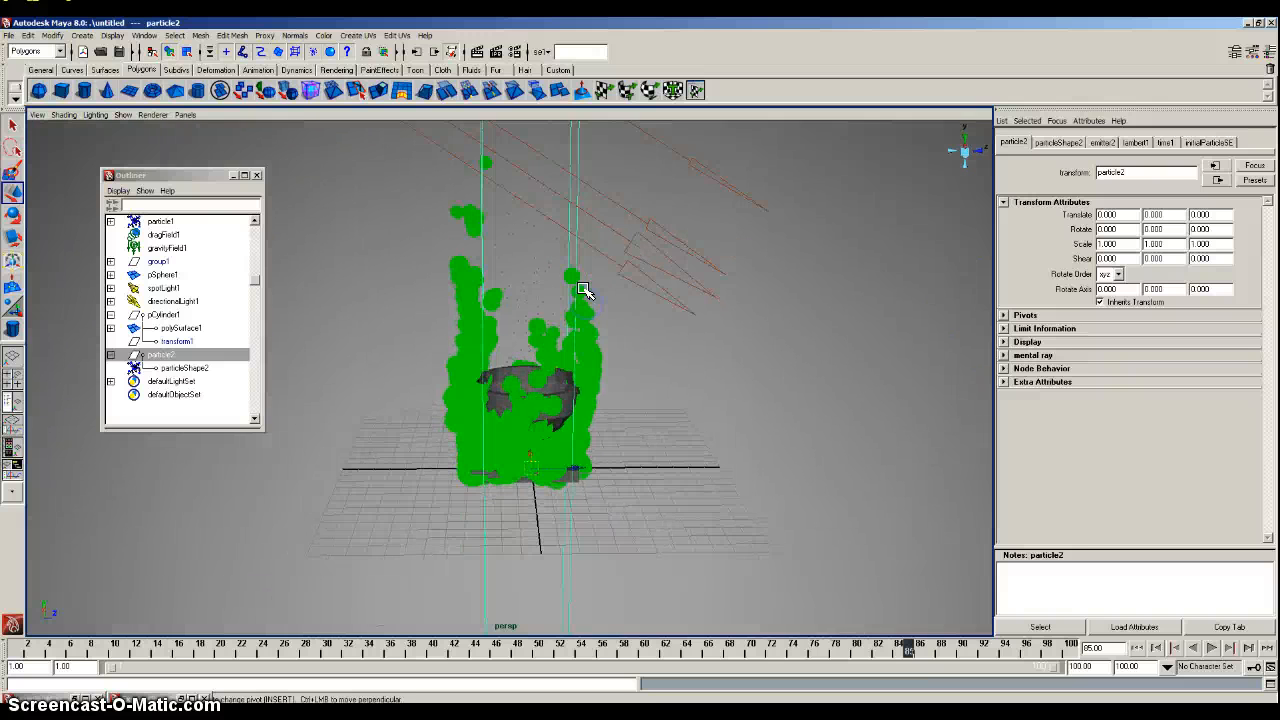
Set the render type of particle2, emitted from the bowl, to Cloud (s/w)
{"action": "scroll", "coordinate": [583, 284], "scroll_direction": "up", "scroll_amount": 6}
{"action": "scroll", "coordinate": [585, 283], "scroll_direction": "up", "scroll_amount": 3}
{"action": "middle_click_drag", "start_coordinate": [589, 251], "coordinate": [589, 289], "text": "alt"}
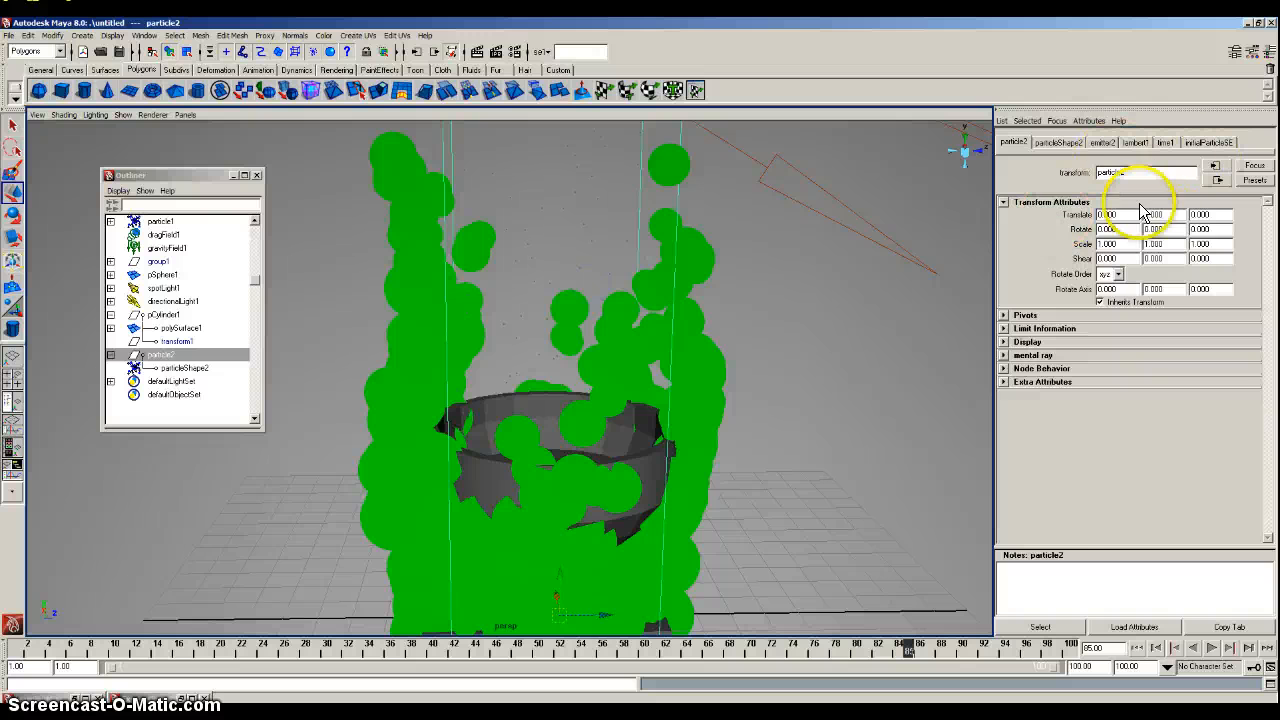
{"action": "left_click", "coordinate": [1058, 143]}
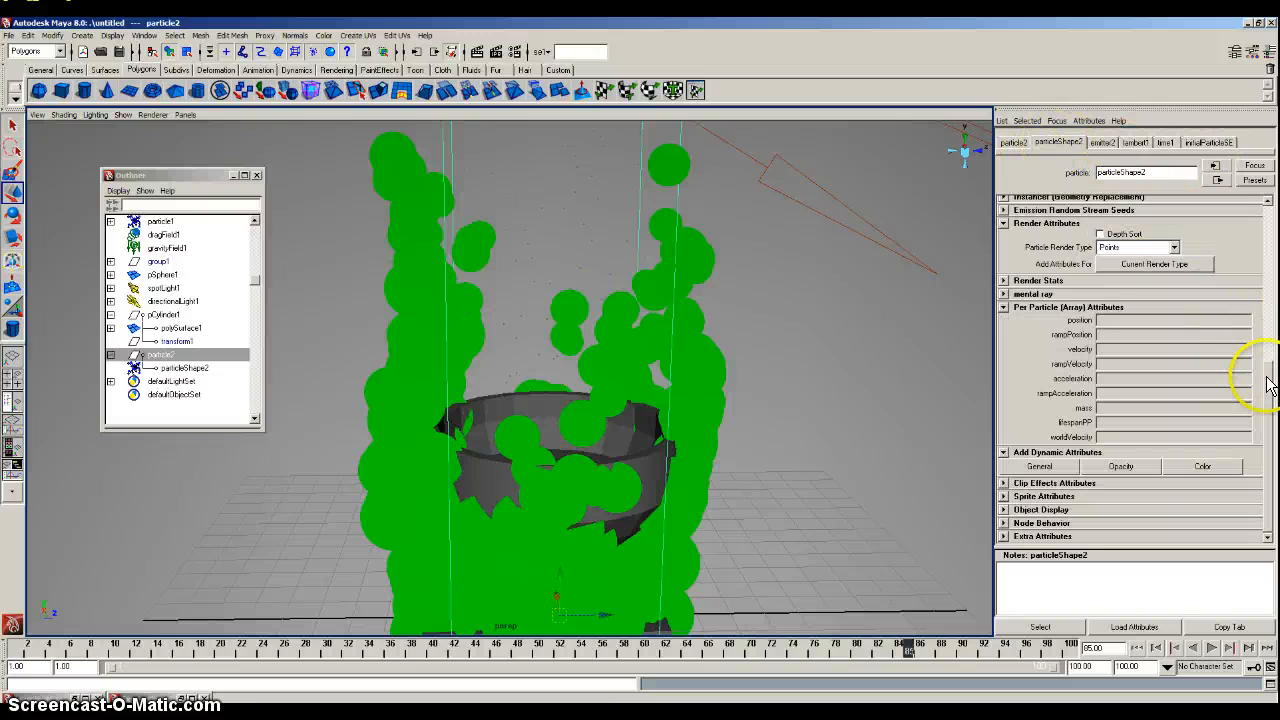
{"action": "left_click_drag", "start_coordinate": [1268, 367], "coordinate": [1266, 352]}
{"action": "left_click", "coordinate": [1137, 281]}
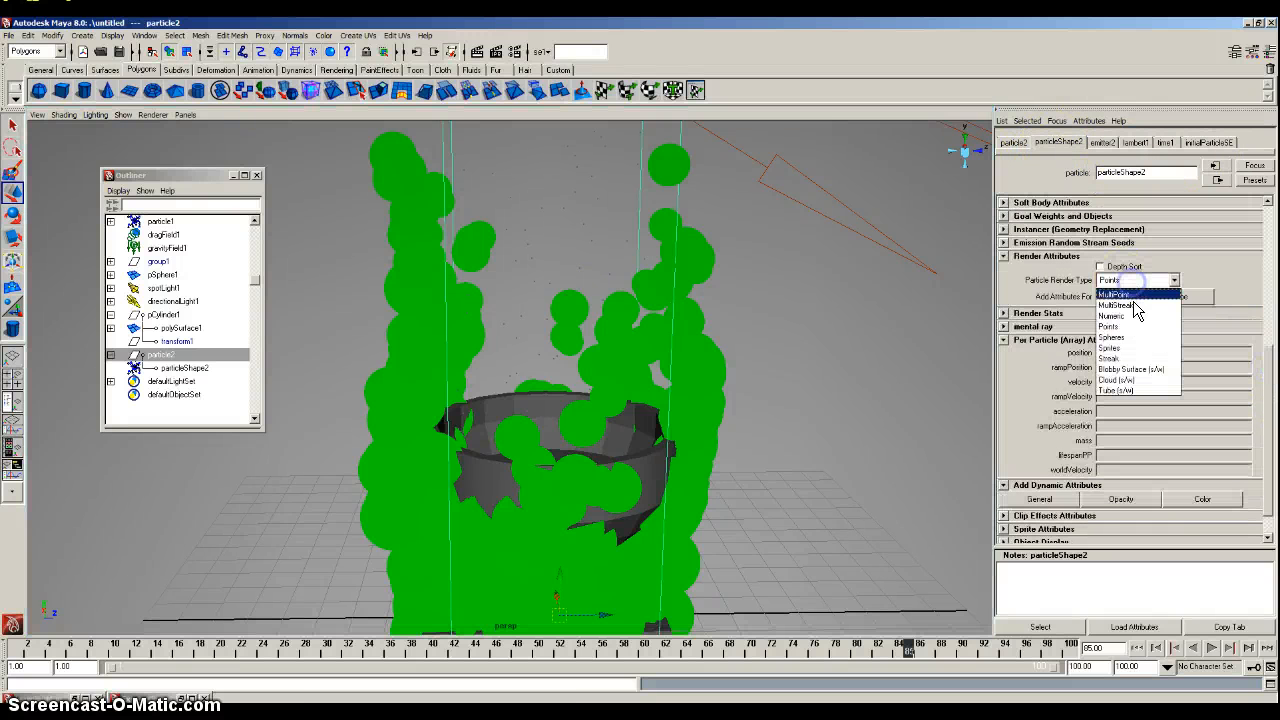
{"action": "left_click", "coordinate": [1150, 381]}
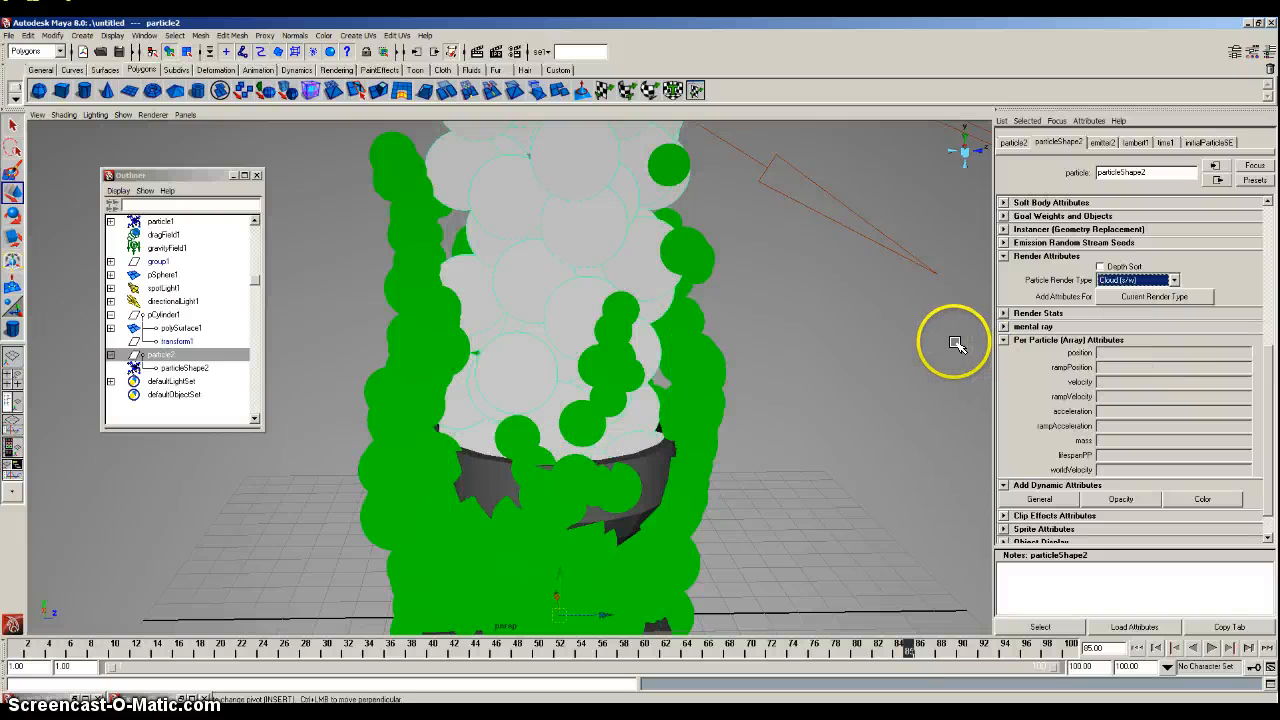
Add the attributes for the current render type to particleShape2 and set the cloud radius to 0.992
{"action": "left_click", "coordinate": [1127, 298]}
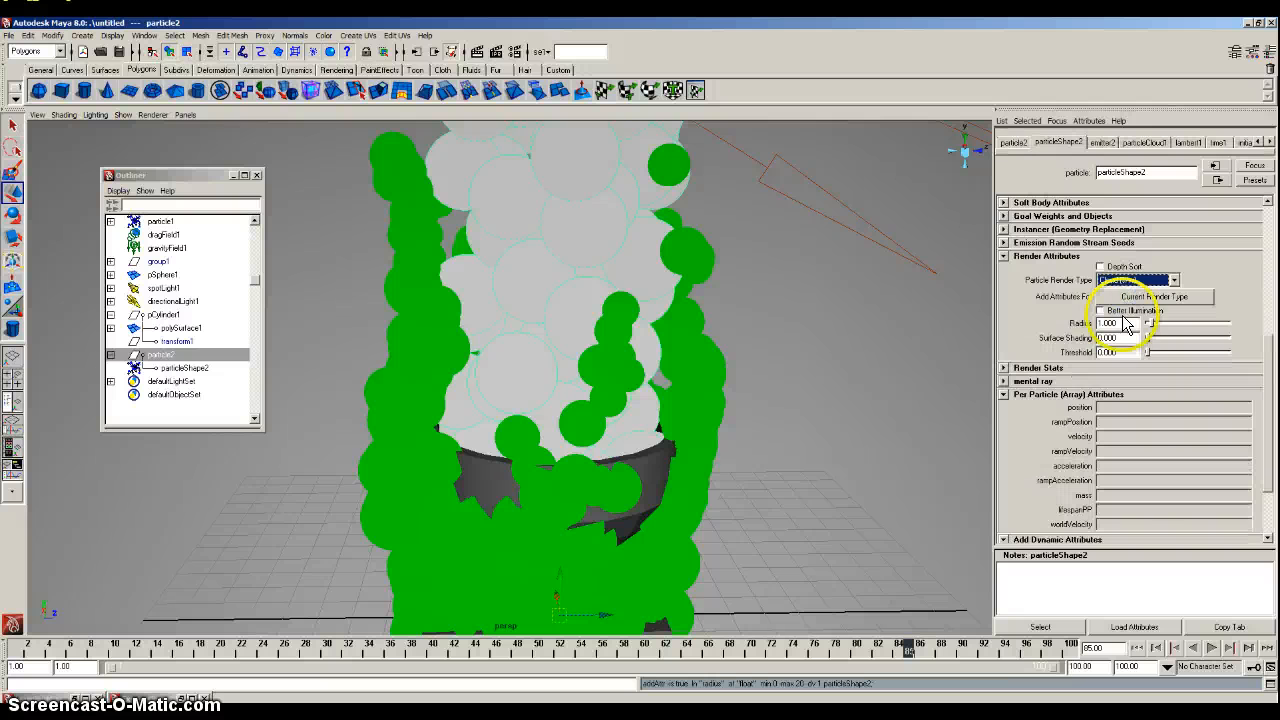
{"action": "left_click_drag", "start_coordinate": [1148, 323], "coordinate": [1154, 328]}
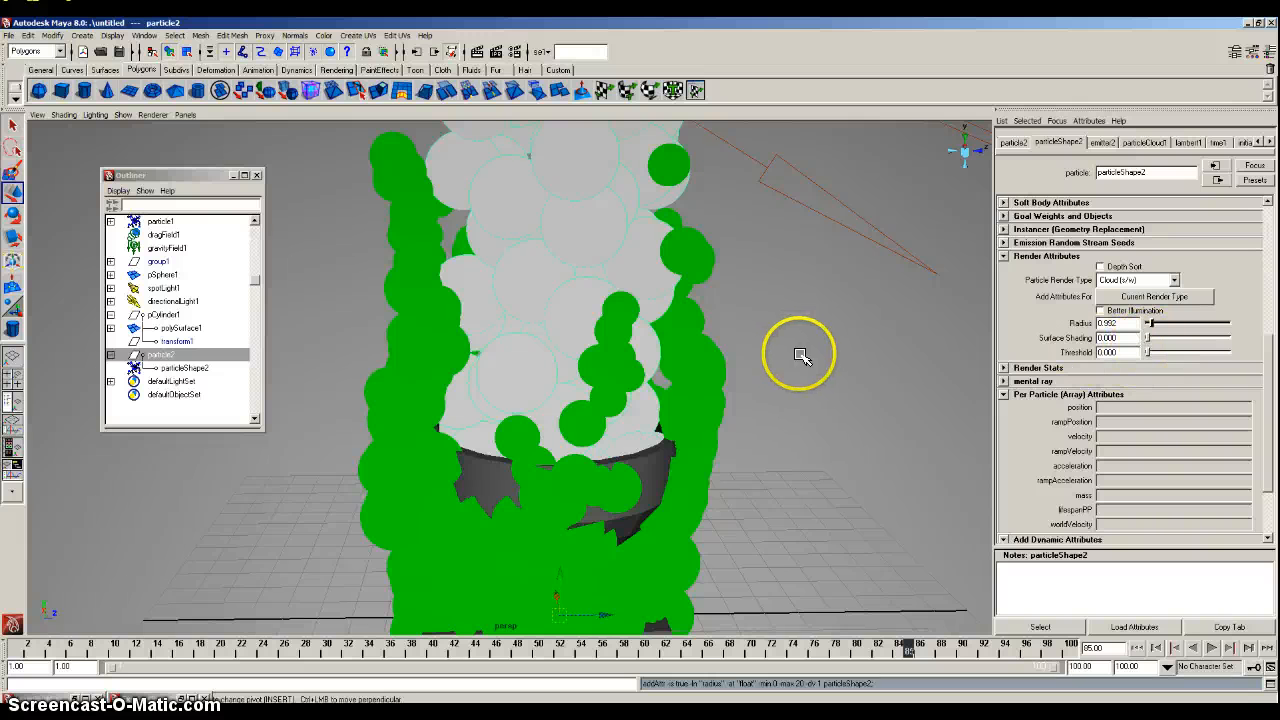
{"action": "left_click_drag", "start_coordinate": [811, 320], "coordinate": [814, 348], "text": "alt"}
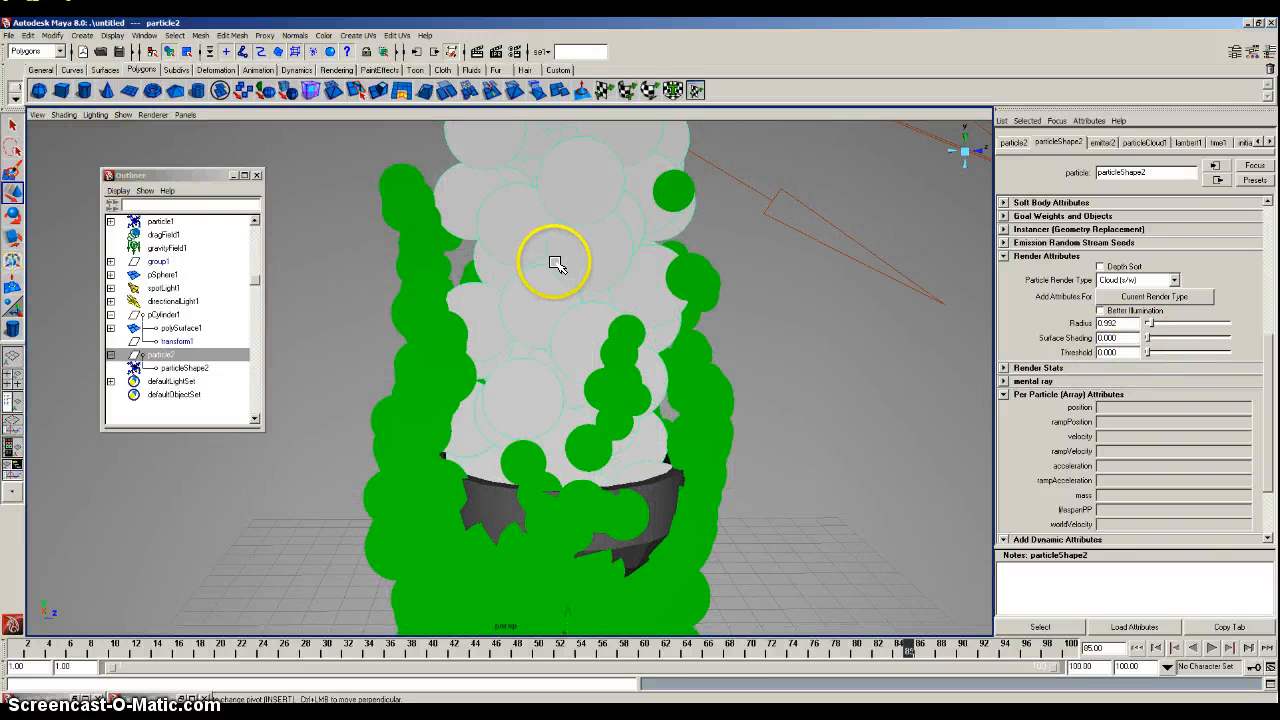
Map a Ramp texture to the Life Color of particleCloud1 and open the ramp's settings
{"action": "left_click", "coordinate": [1152, 142]}
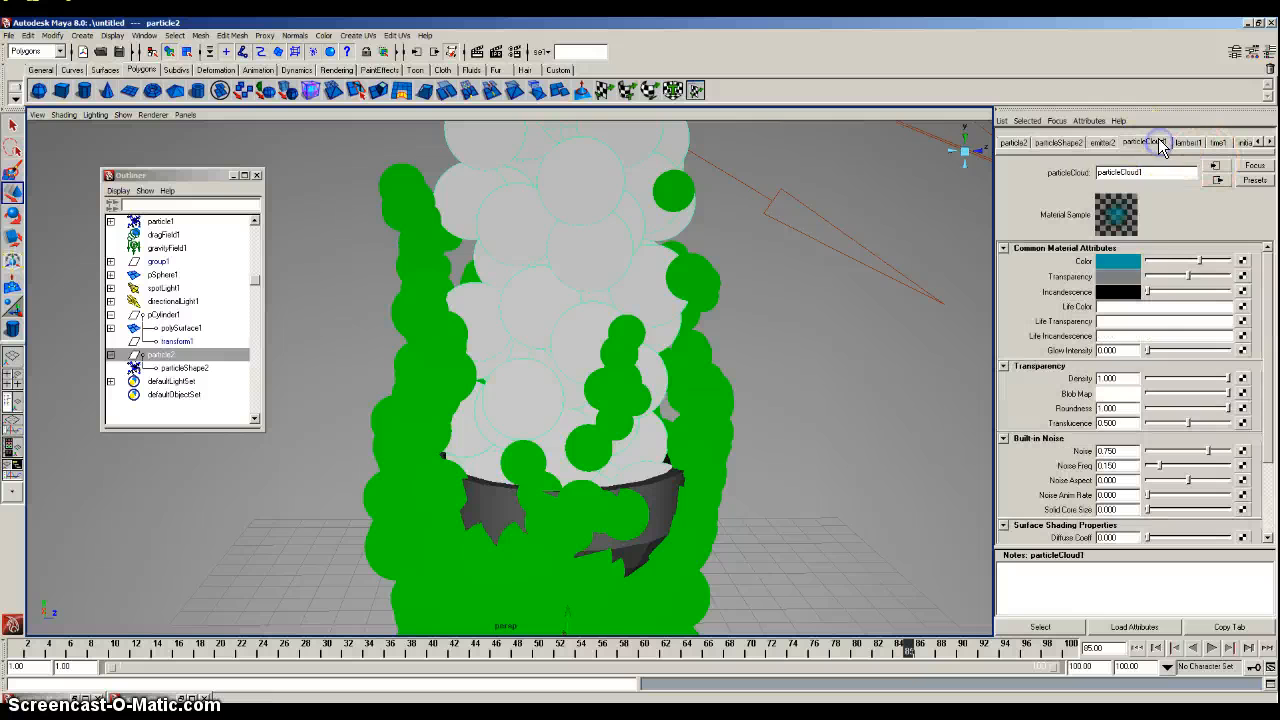
{"action": "left_click", "coordinate": [1248, 306]}
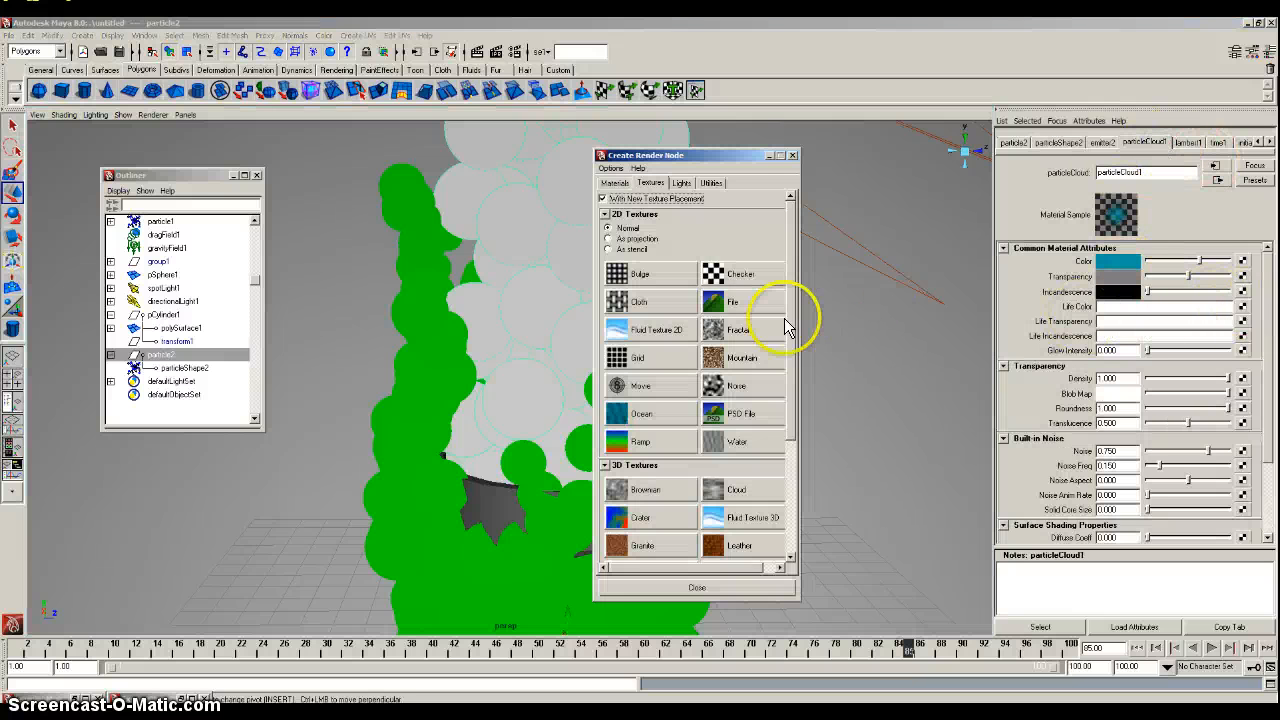
{"action": "left_click", "coordinate": [640, 438]}
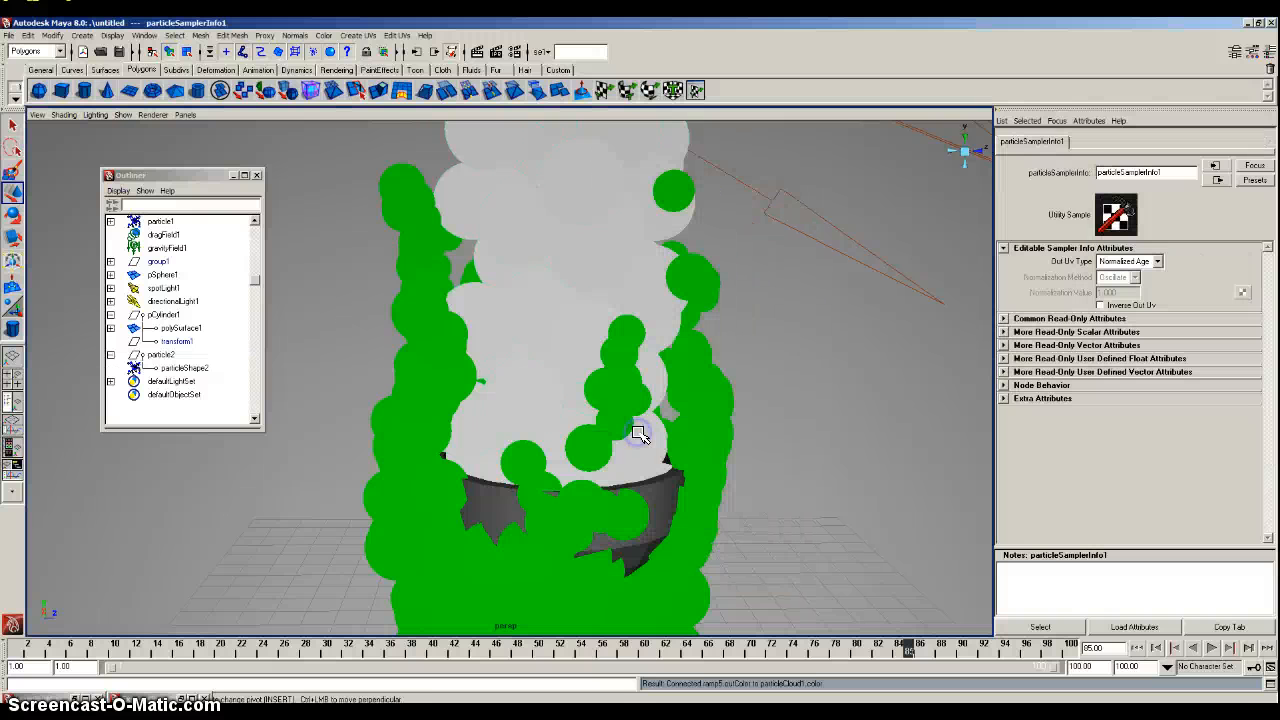
{"action": "left_click", "coordinate": [1216, 182]}
{"action": "left_click", "coordinate": [1216, 182]}
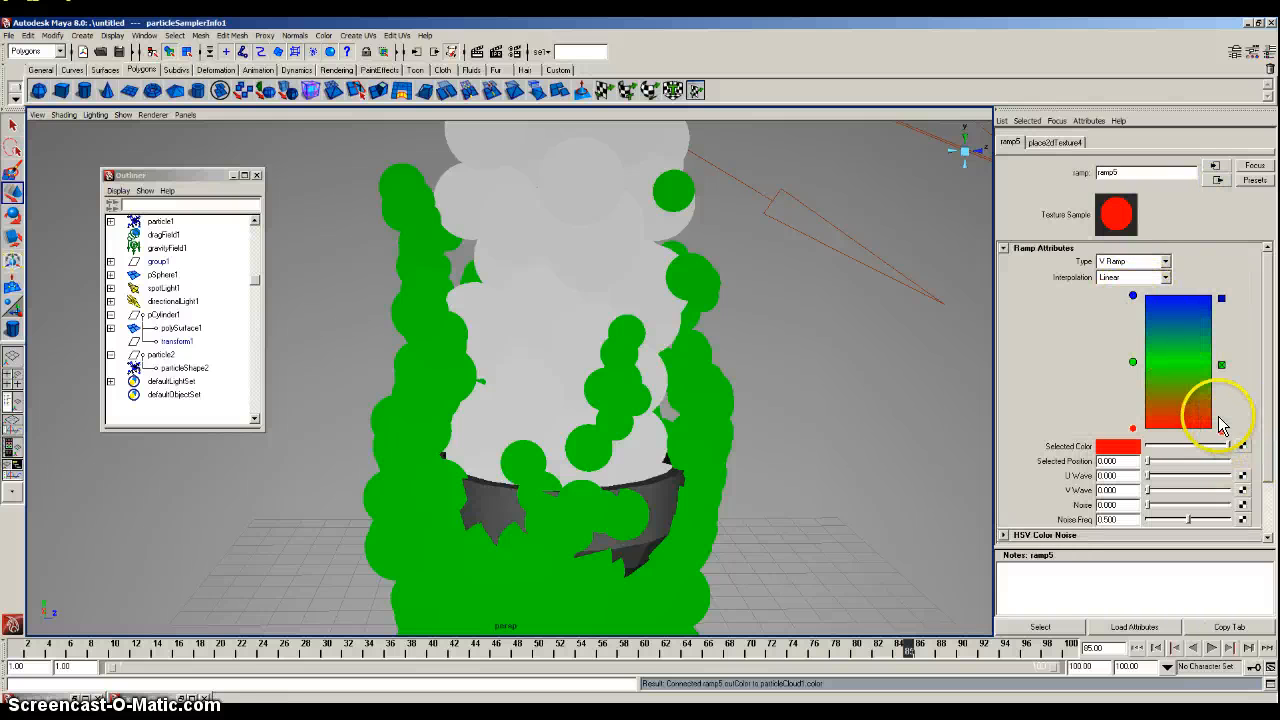
Remove the ramp's green middle color and change its red start color to off-white with saturation 0 and value 0.968
{"action": "left_click", "coordinate": [1221, 367]}
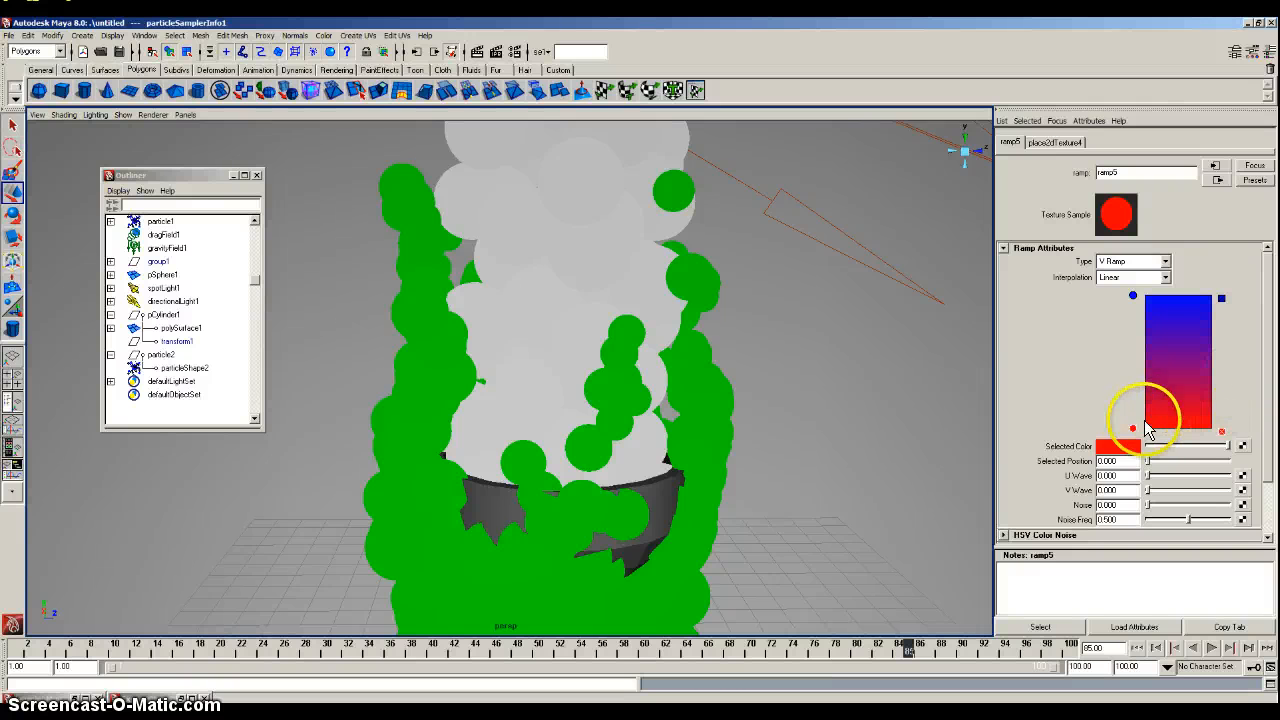
{"action": "left_click", "coordinate": [1126, 447]}
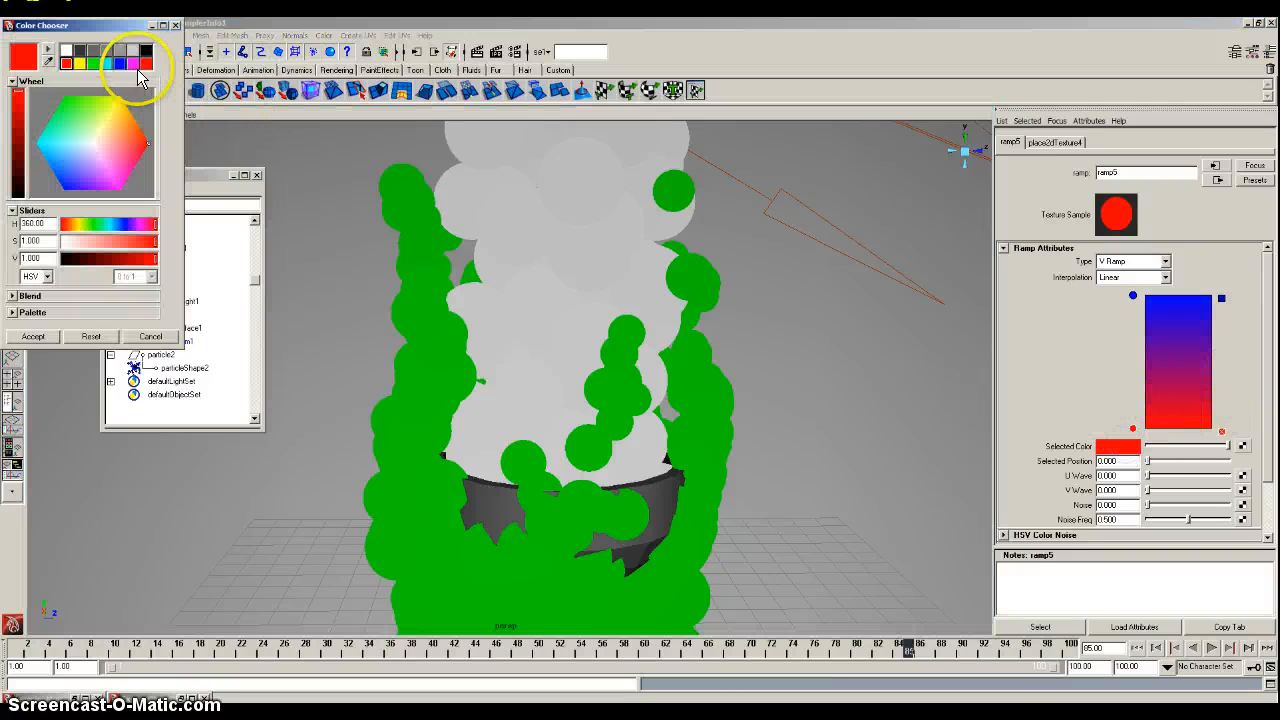
{"action": "left_click", "coordinate": [66, 49]}
{"action": "left_click", "coordinate": [33, 336]}
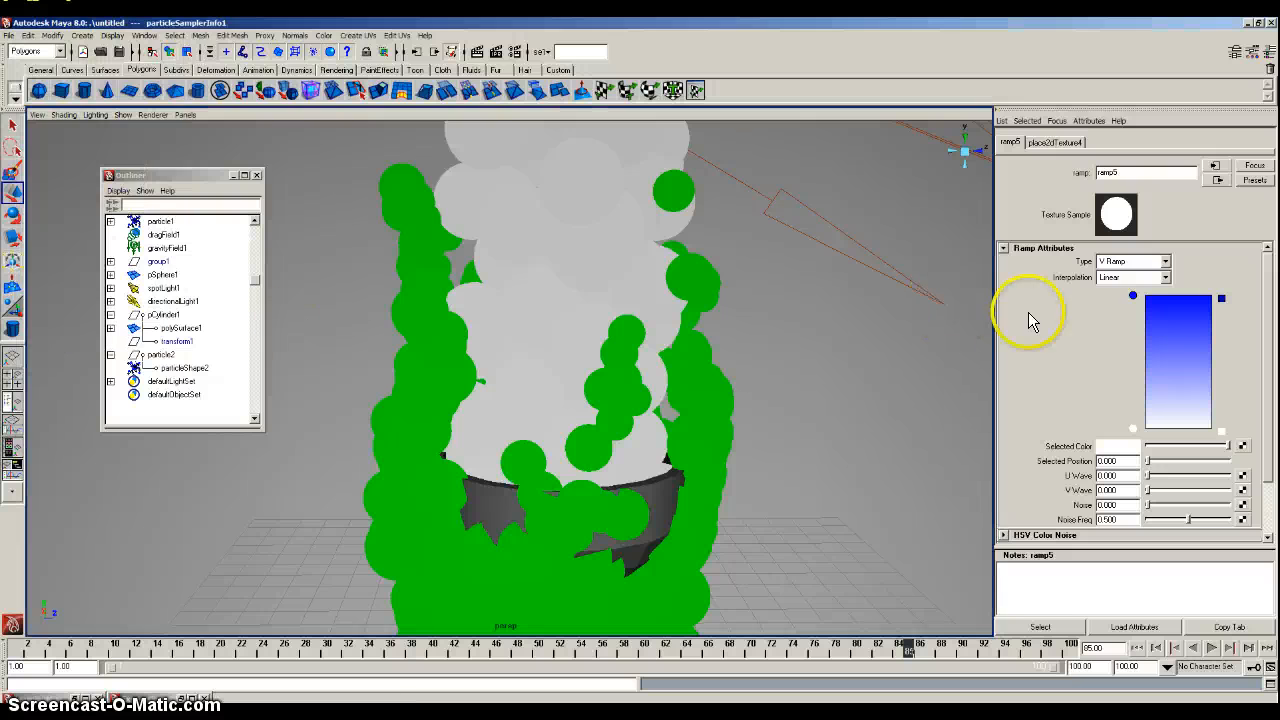
{"action": "left_click", "coordinate": [1110, 446]}
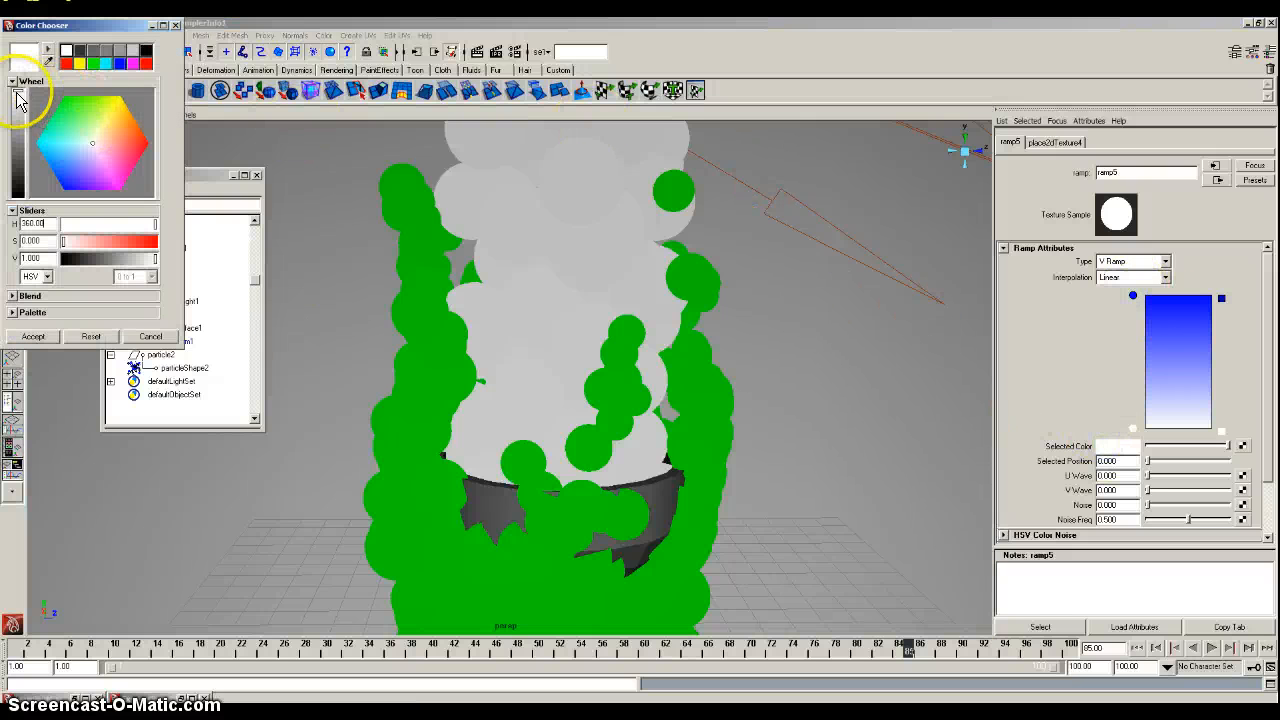
{"action": "left_click", "coordinate": [38, 335]}
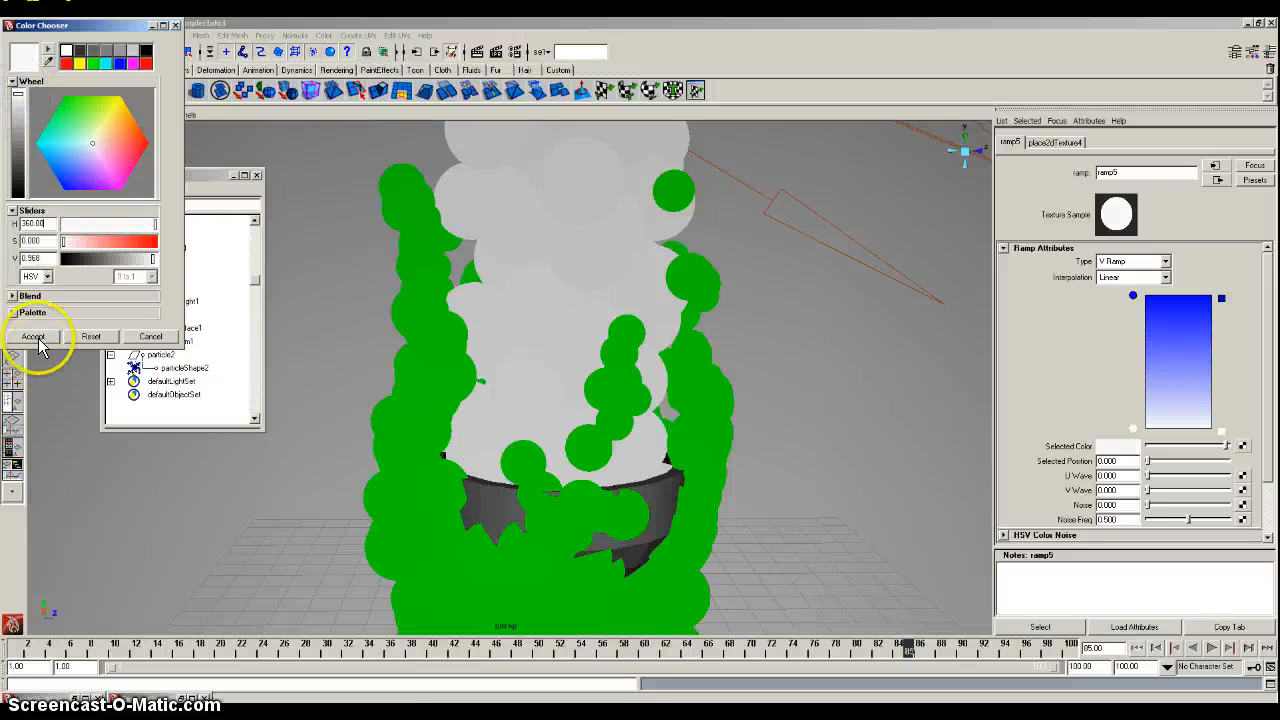
Set the lifespan mode of particleShape2 to Random range with a Lifespan Random of 0.300
{"action": "left_click_drag", "start_coordinate": [771, 357], "coordinate": [760, 391], "text": "alt"}
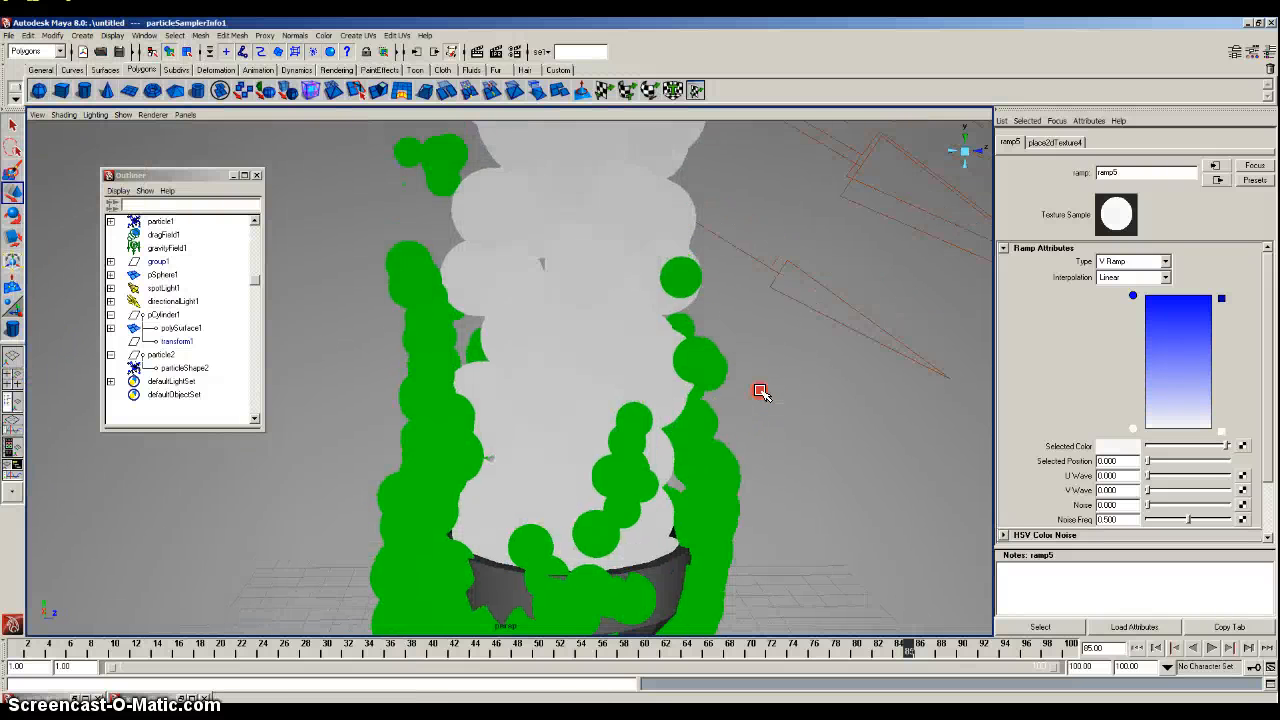
{"action": "middle_click_drag", "start_coordinate": [760, 391], "coordinate": [759, 371], "text": "alt"}
{"action": "left_click", "coordinate": [582, 322]}
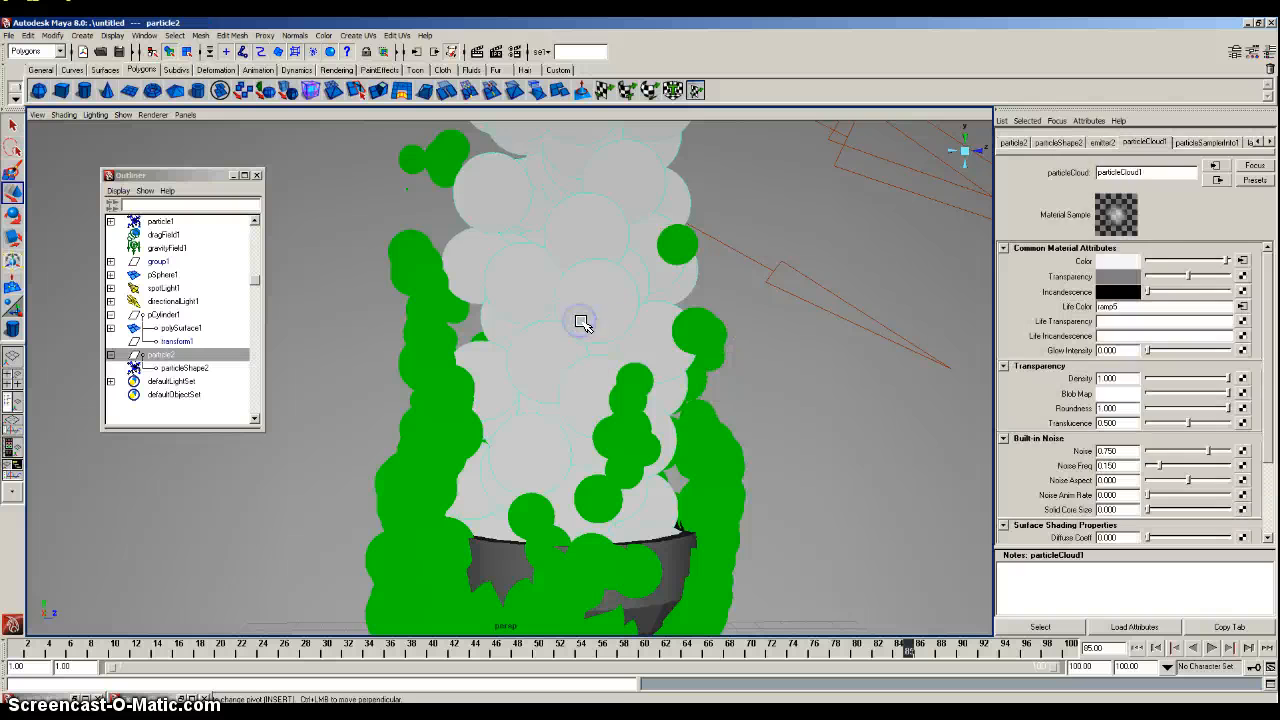
{"action": "left_click", "coordinate": [1060, 142]}
{"action": "scroll", "coordinate": [1208, 343], "scroll_direction": "up", "scroll_amount": 3}
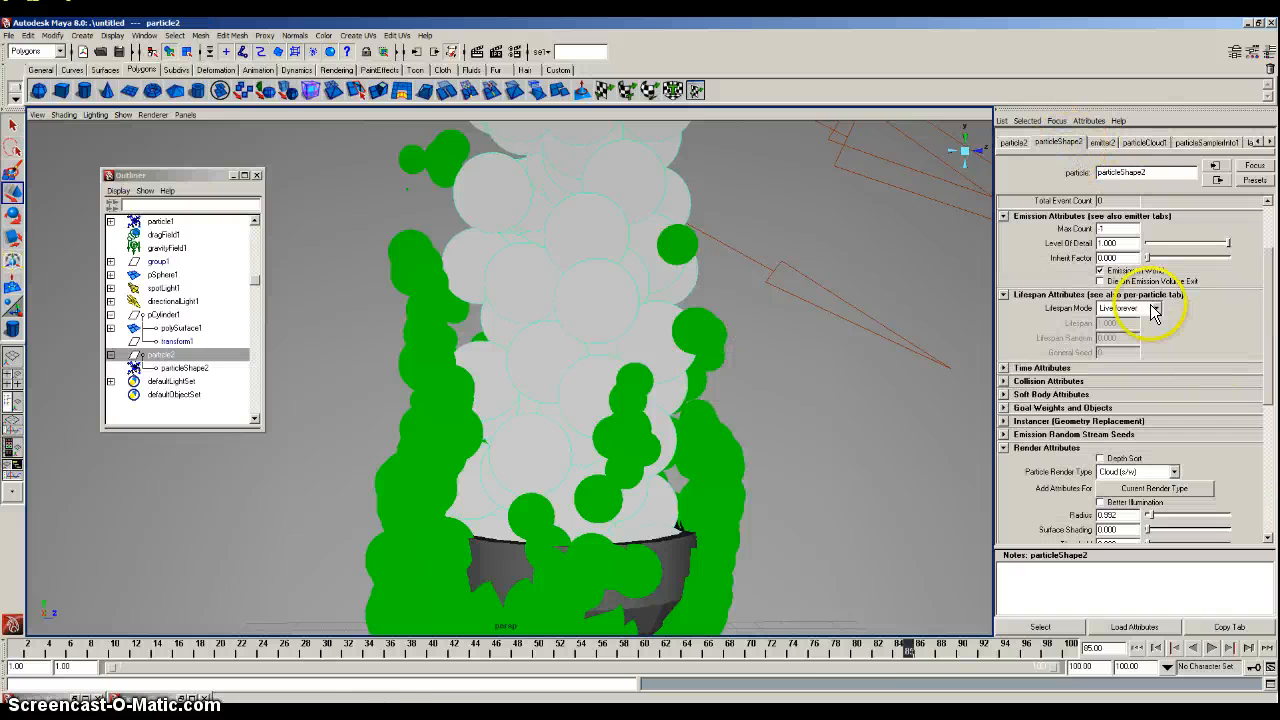
{"action": "scroll", "coordinate": [1124, 293], "scroll_direction": "up", "scroll_amount": 2}
{"action": "scroll", "coordinate": [1124, 293], "scroll_direction": "up", "scroll_amount": 1}
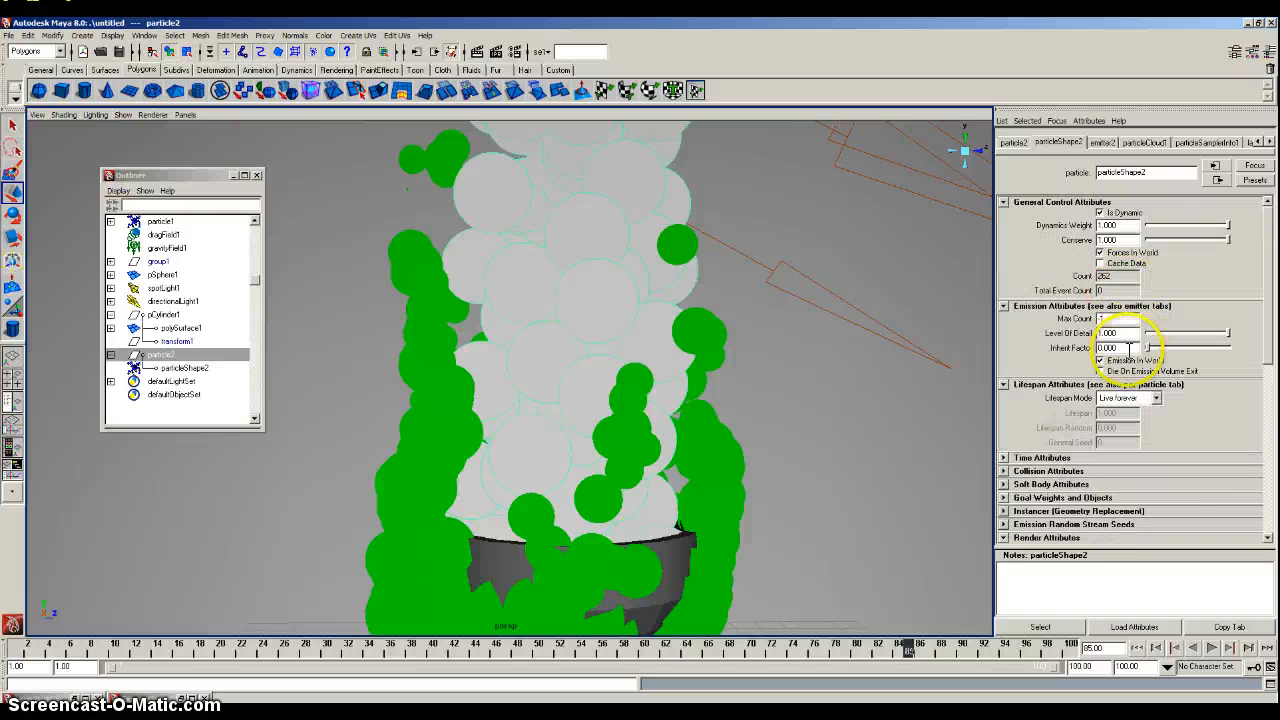
{"action": "left_click", "coordinate": [1156, 398]}
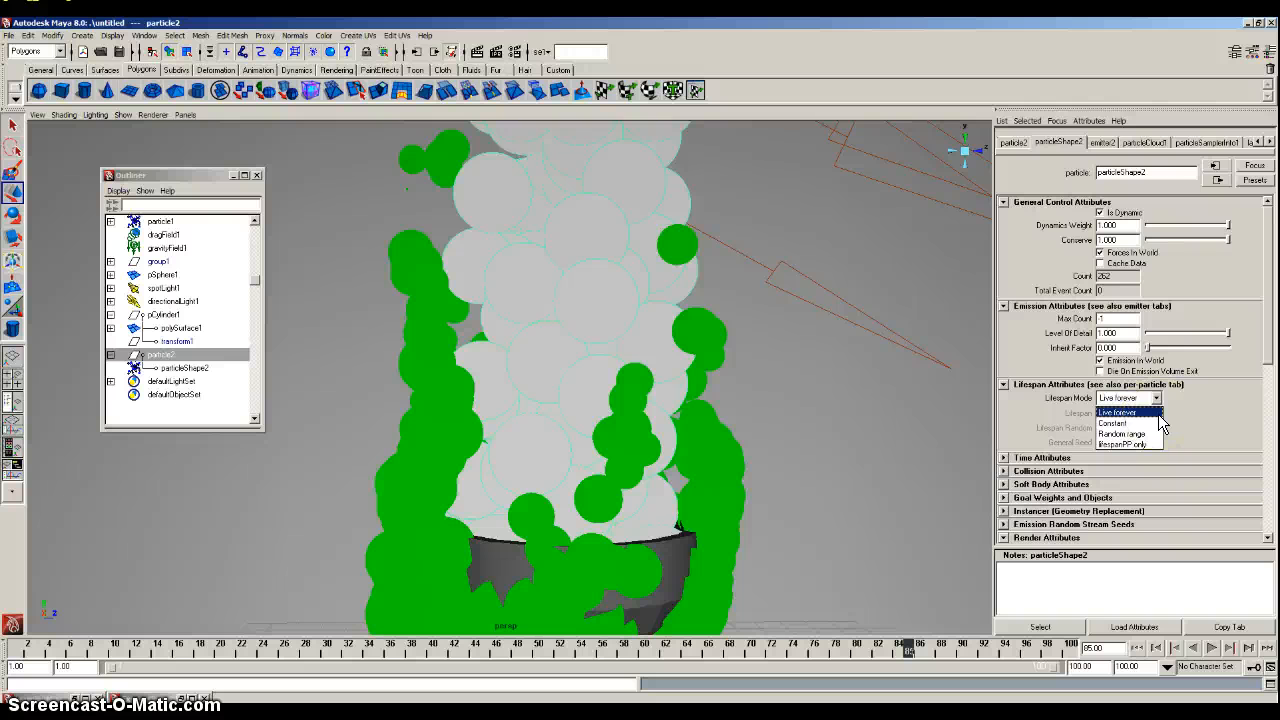
{"action": "left_click", "coordinate": [1153, 434]}
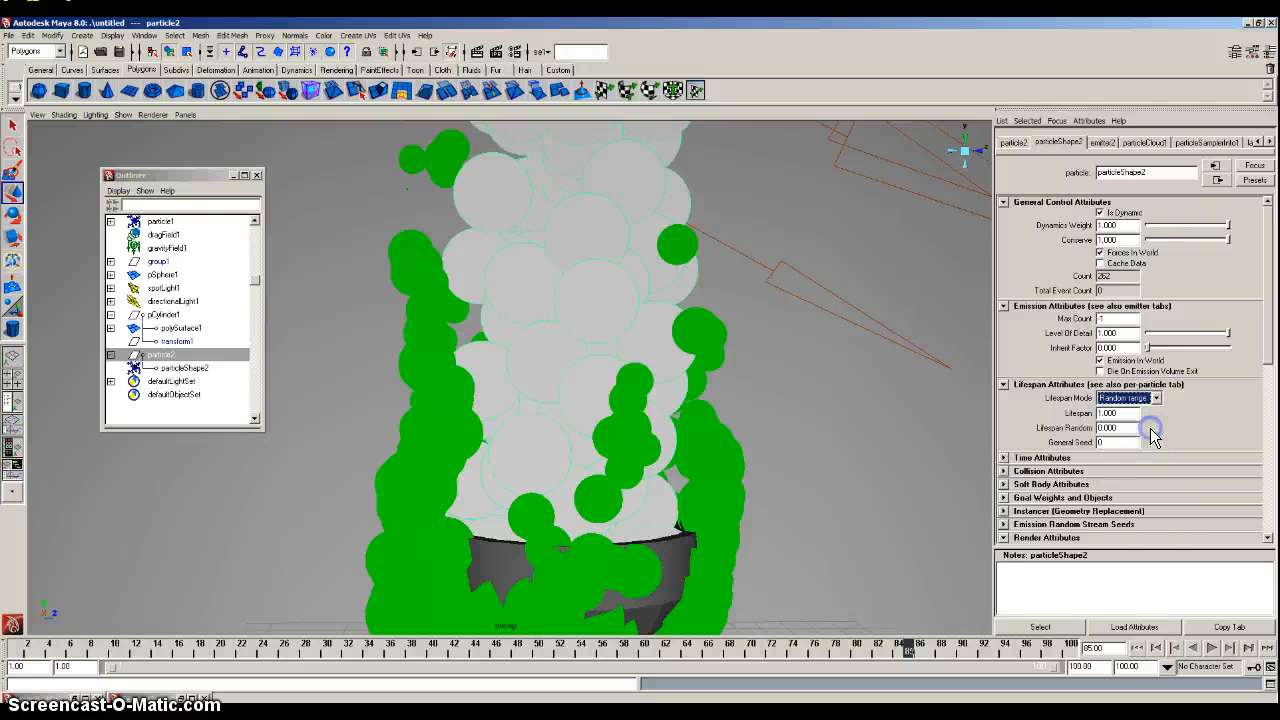
{"action": "left_click", "coordinate": [1136, 414]}
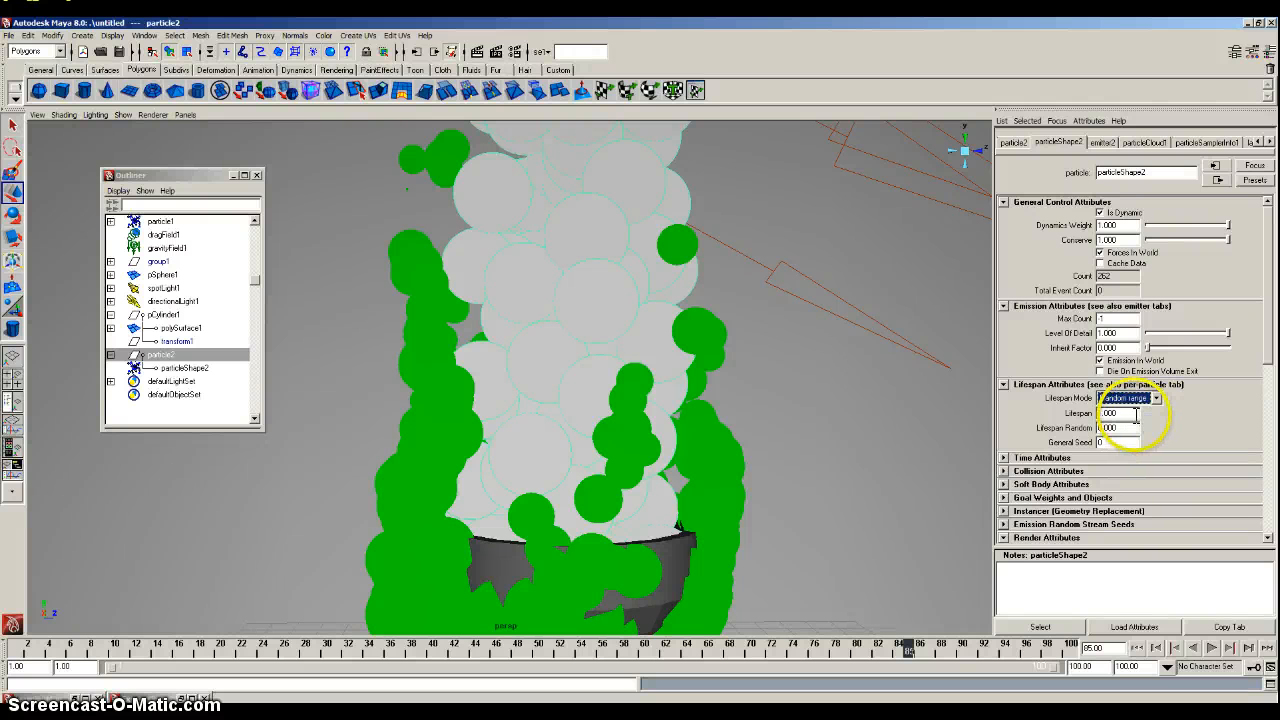
{"action": "left_click_drag", "start_coordinate": [1136, 414], "coordinate": [1088, 425]}
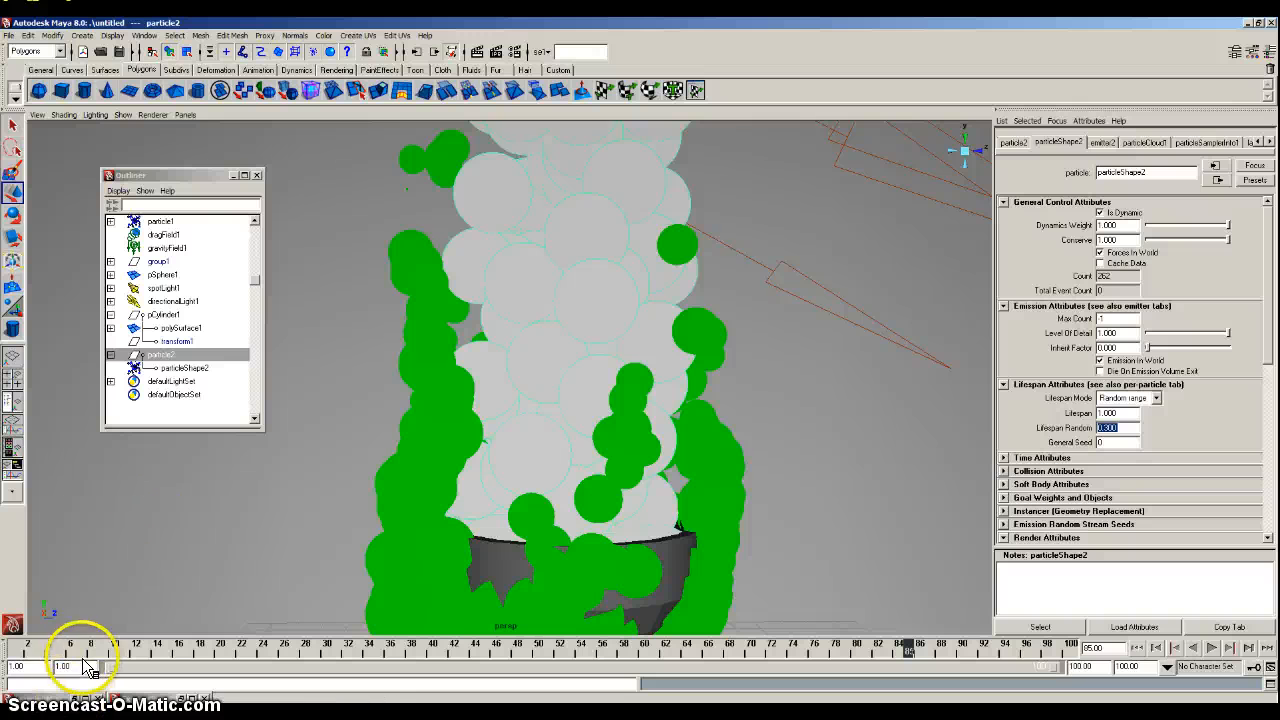
Play the simulation from the start, stop it at frame 39, and render that frame to check the smoke's look
{"action": "left_click", "coordinate": [17, 648]}
{"action": "key", "text": "alt+v"}
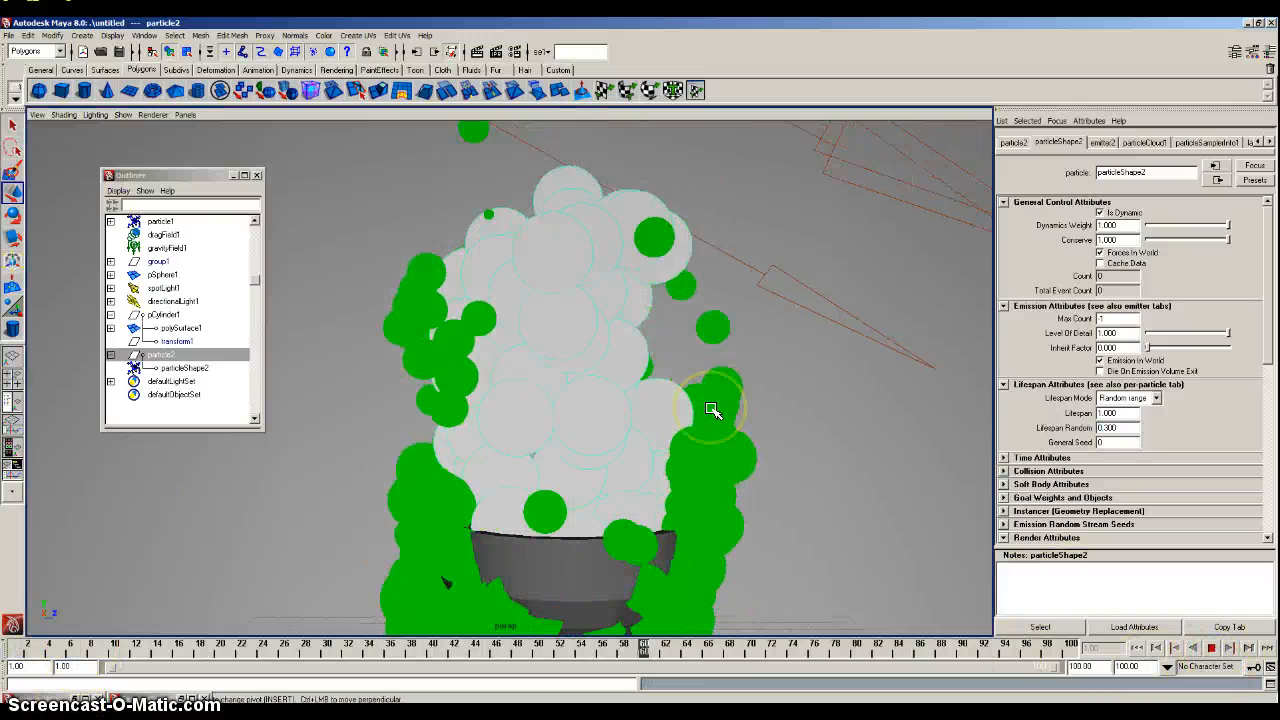
{"action": "scroll", "coordinate": [709, 412], "scroll_direction": "down", "scroll_amount": 3}
{"action": "middle_click_drag", "start_coordinate": [703, 431], "coordinate": [739, 419], "text": "alt"}
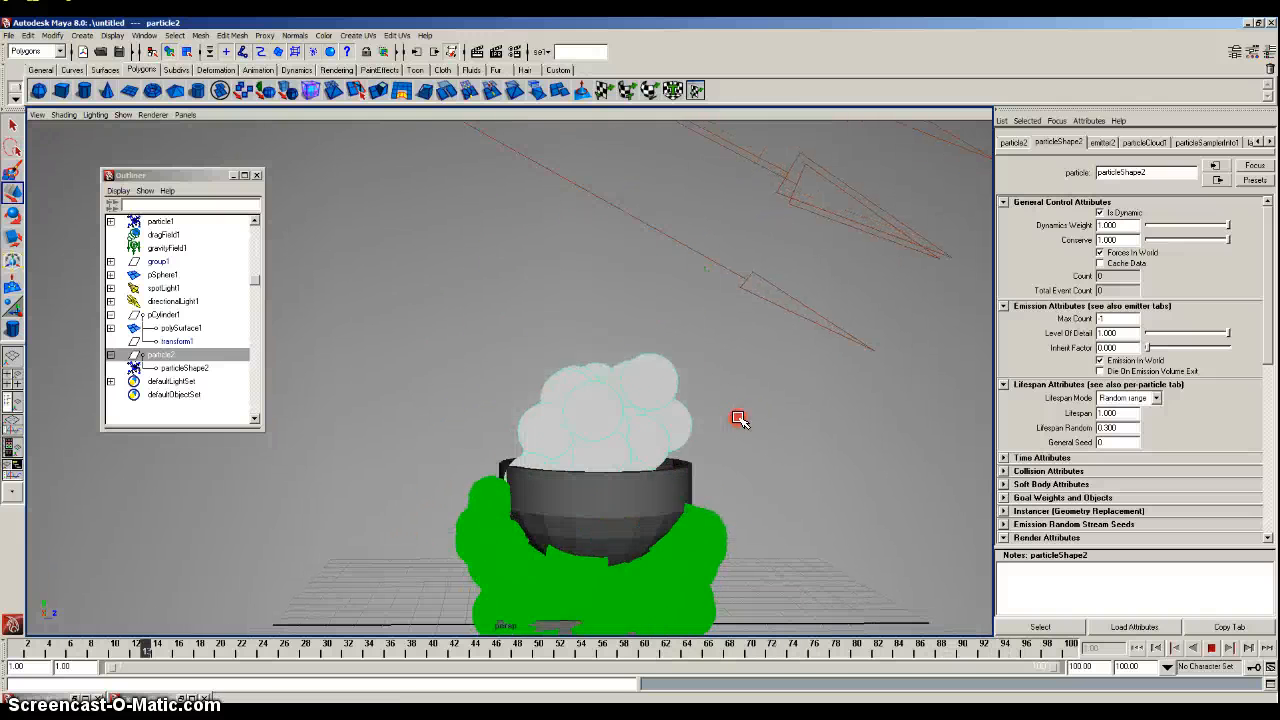
{"action": "left_click", "coordinate": [1216, 649]}
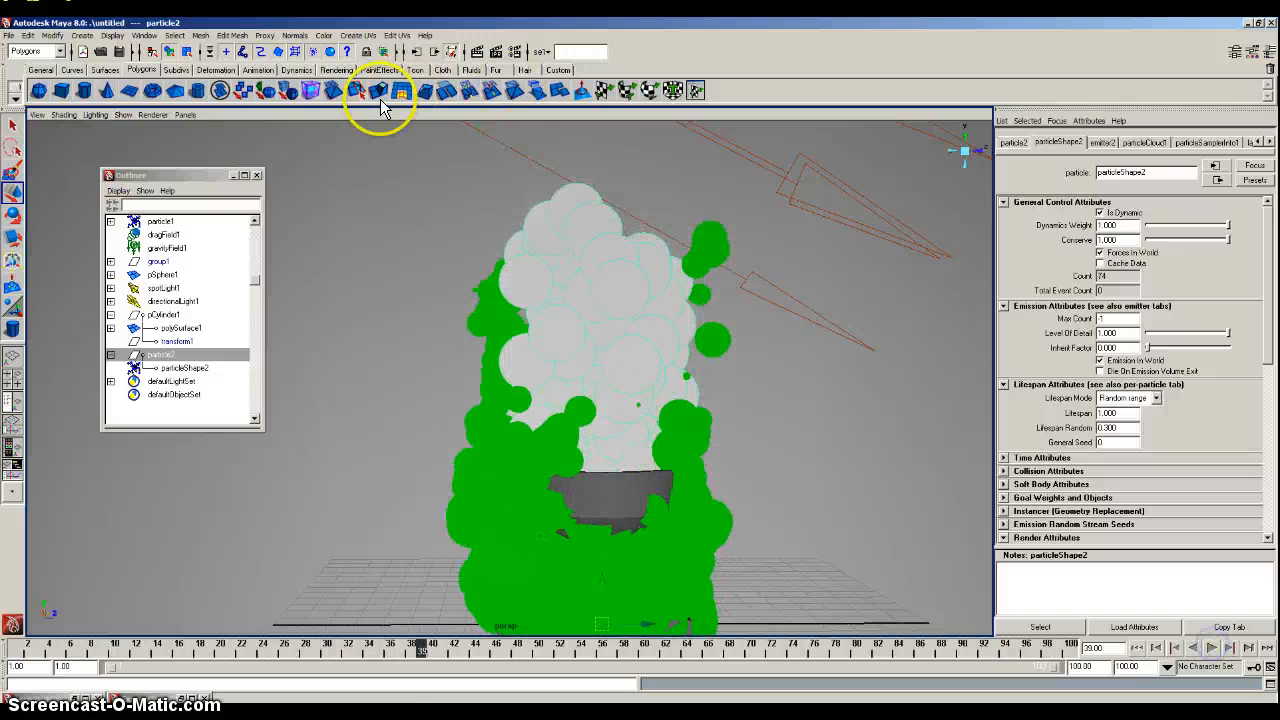
{"action": "left_click", "coordinate": [477, 51]}
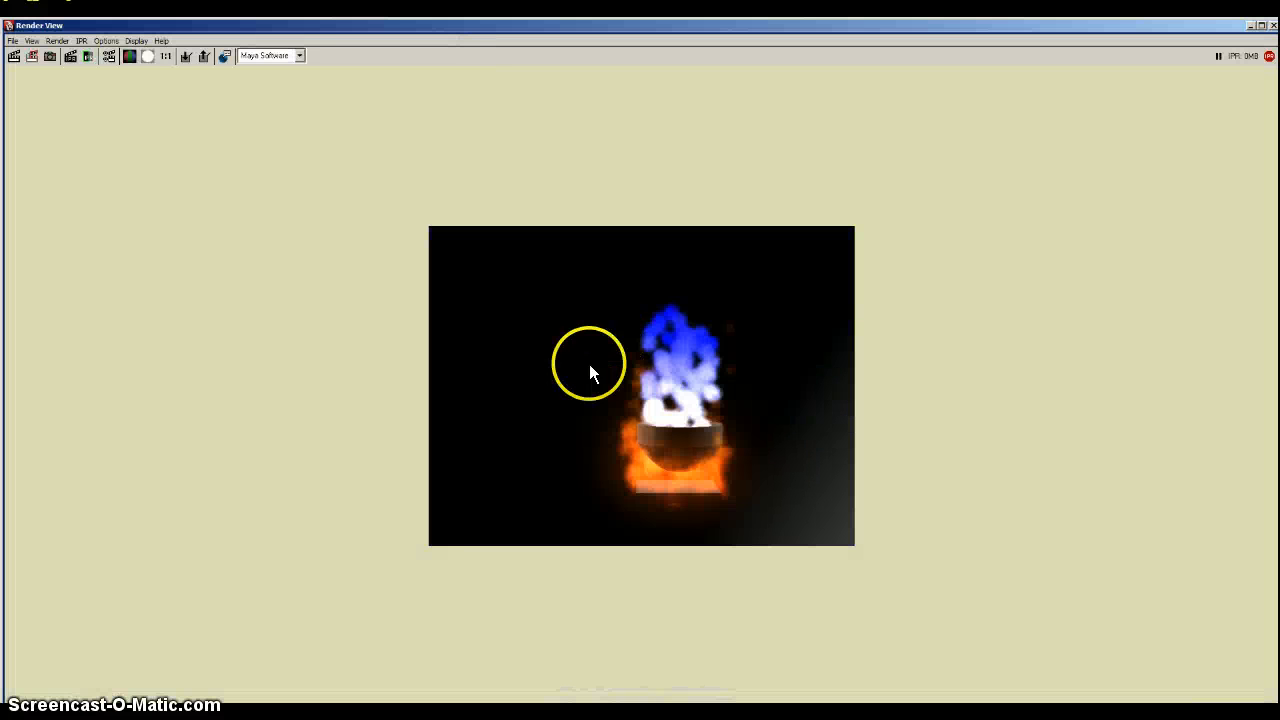
{"action": "left_click", "coordinate": [1273, 26]}
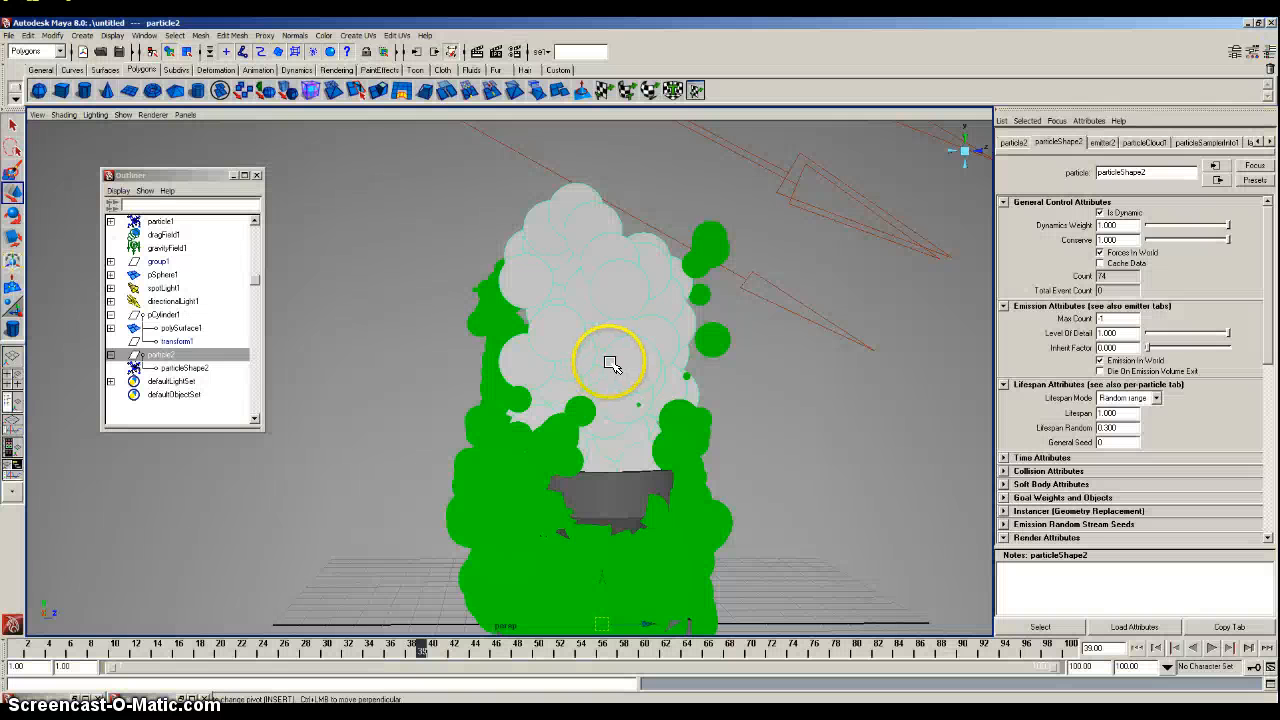
Change the blue end color of particleCloud1's Life Color ramp to a slightly darkened white
{"action": "left_click", "coordinate": [1145, 142]}
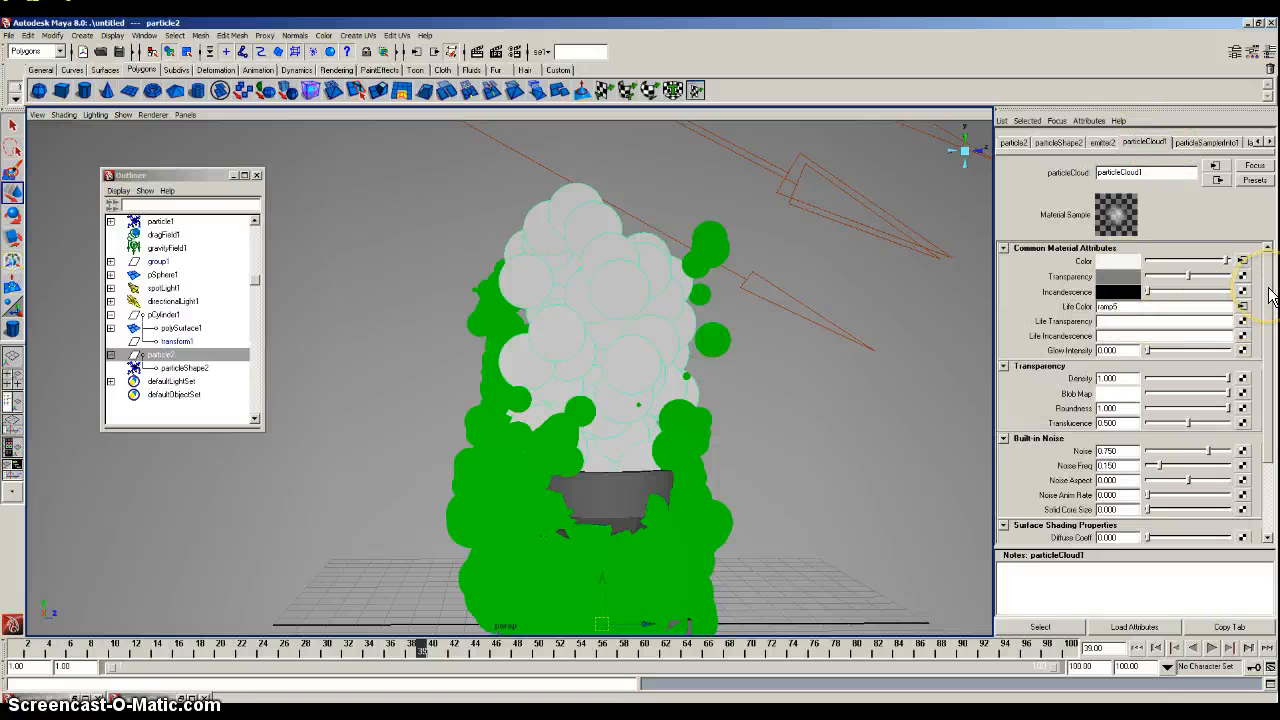
{"action": "left_click", "coordinate": [1244, 306]}
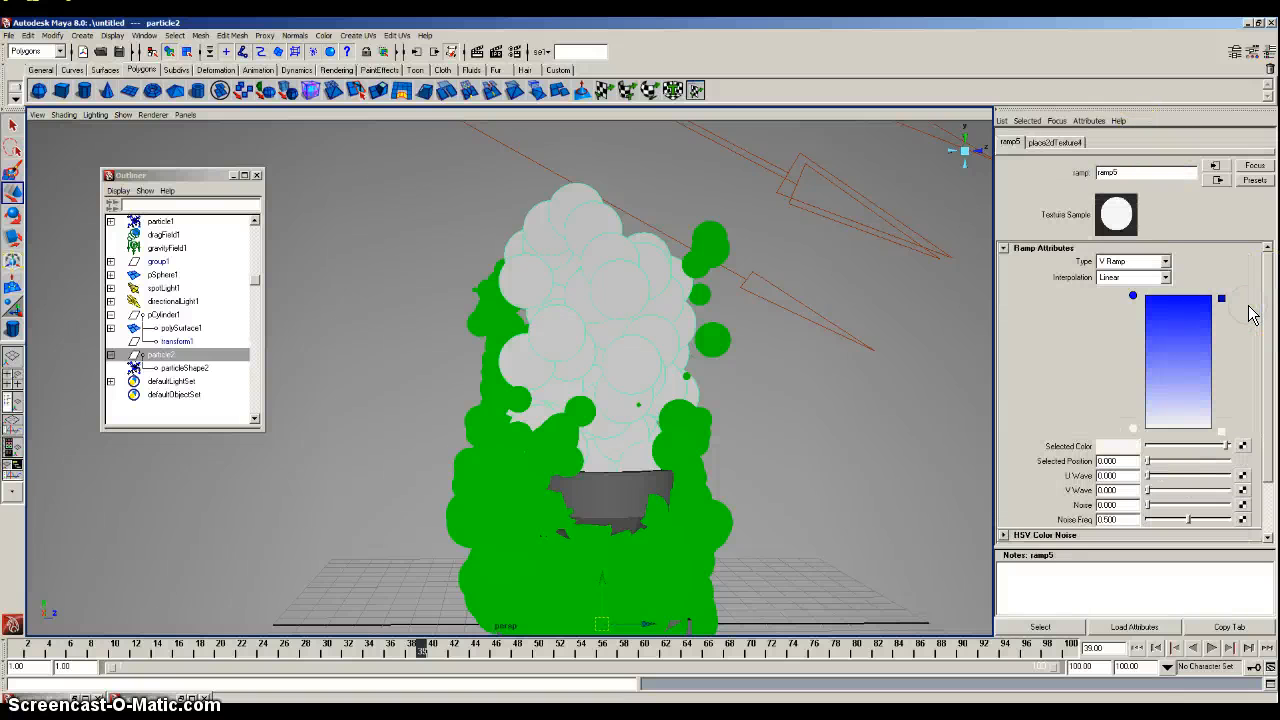
{"action": "left_click", "coordinate": [1134, 297]}
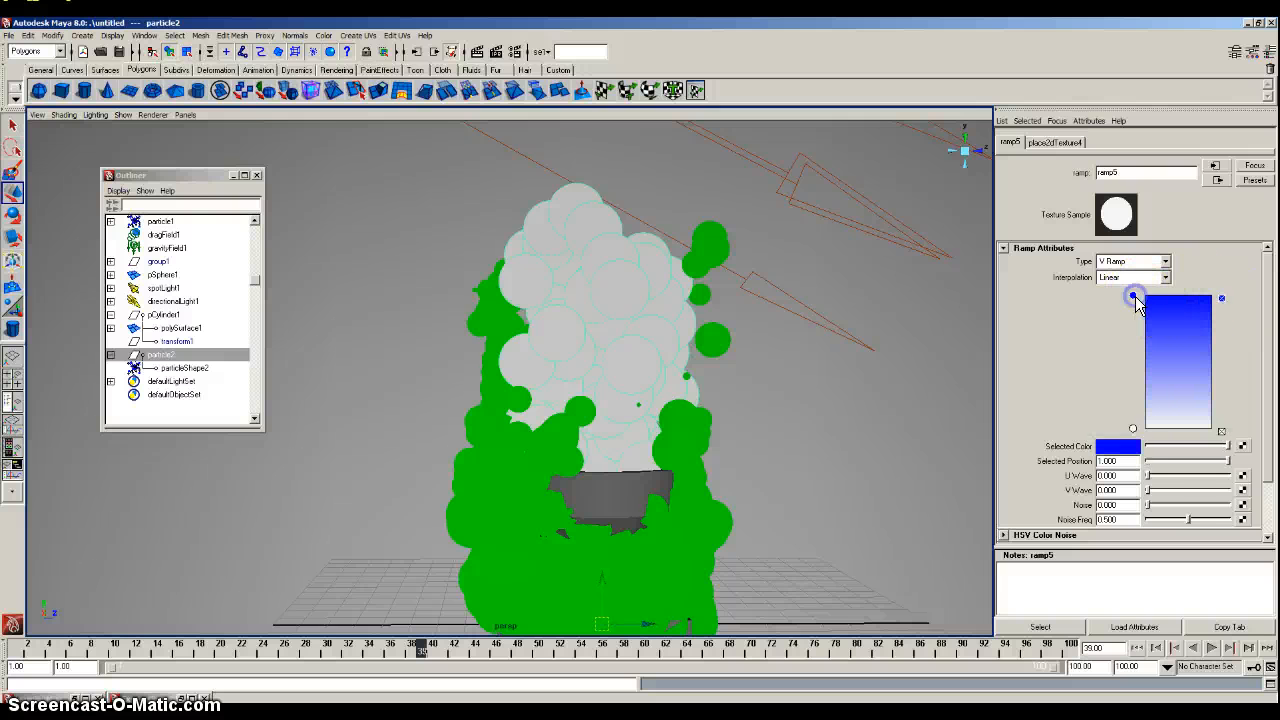
{"action": "left_click", "coordinate": [1118, 448]}
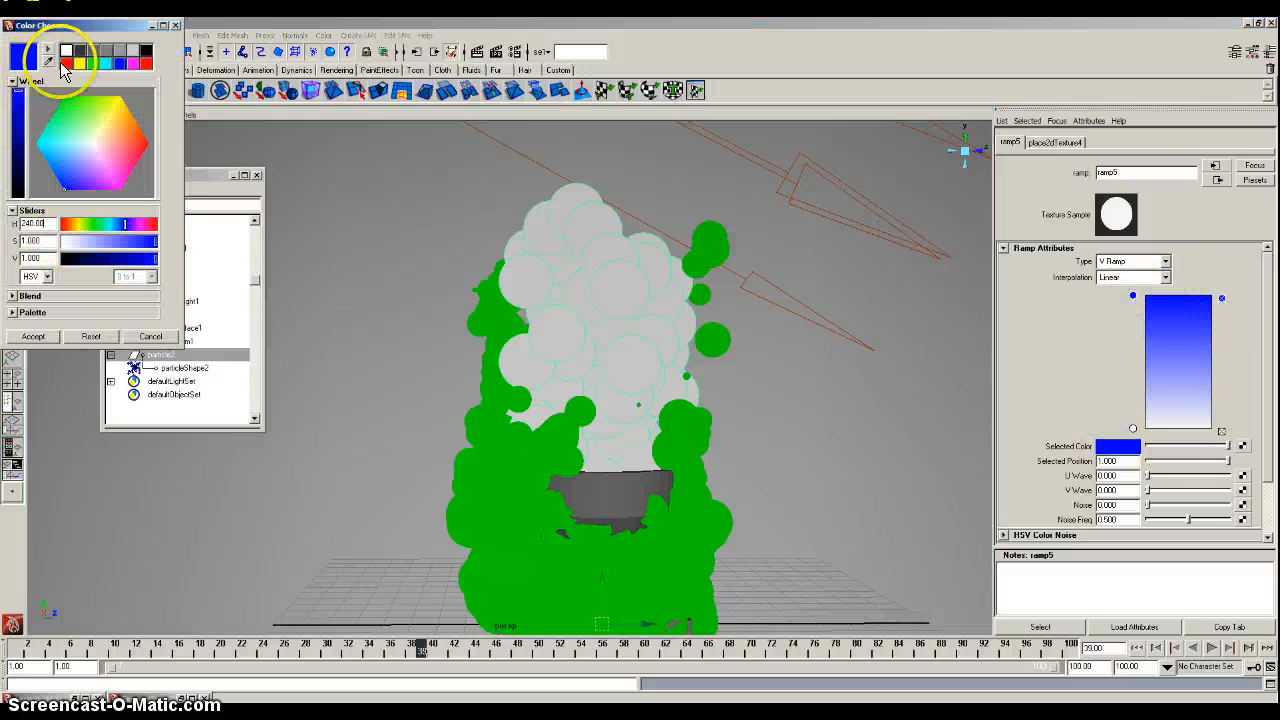
{"action": "left_click", "coordinate": [66, 52]}
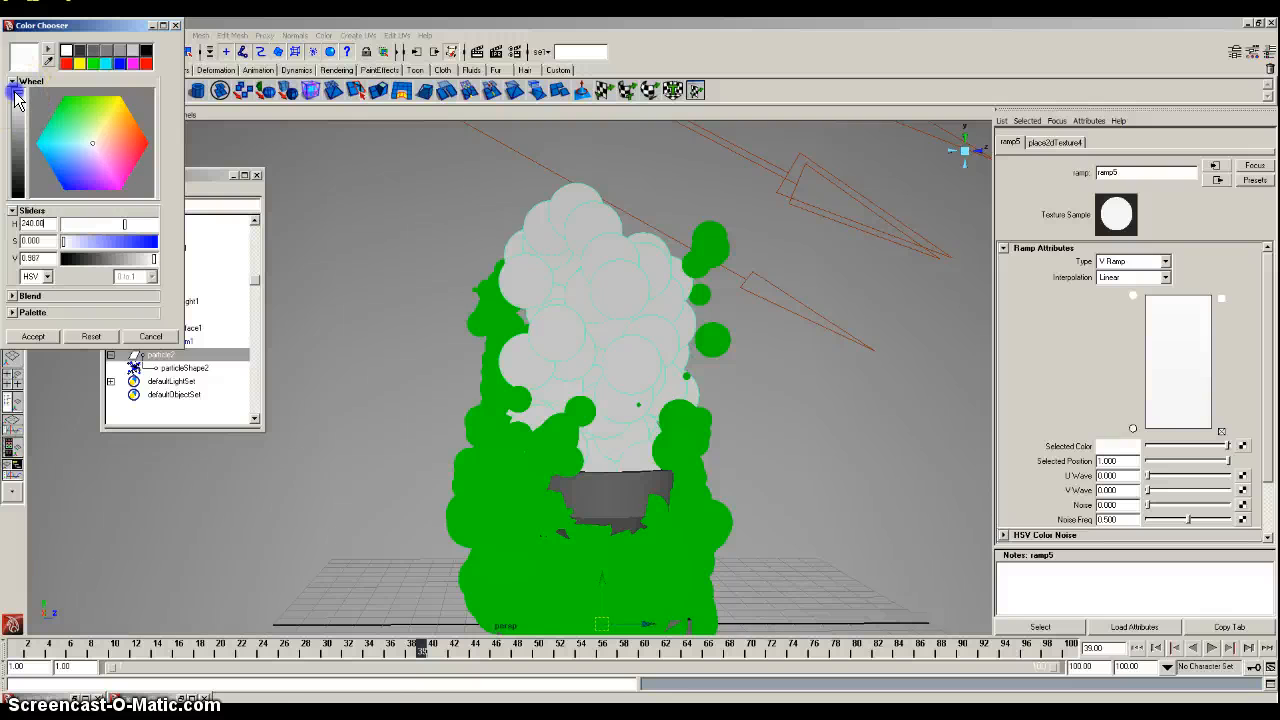
{"action": "left_click", "coordinate": [40, 336]}
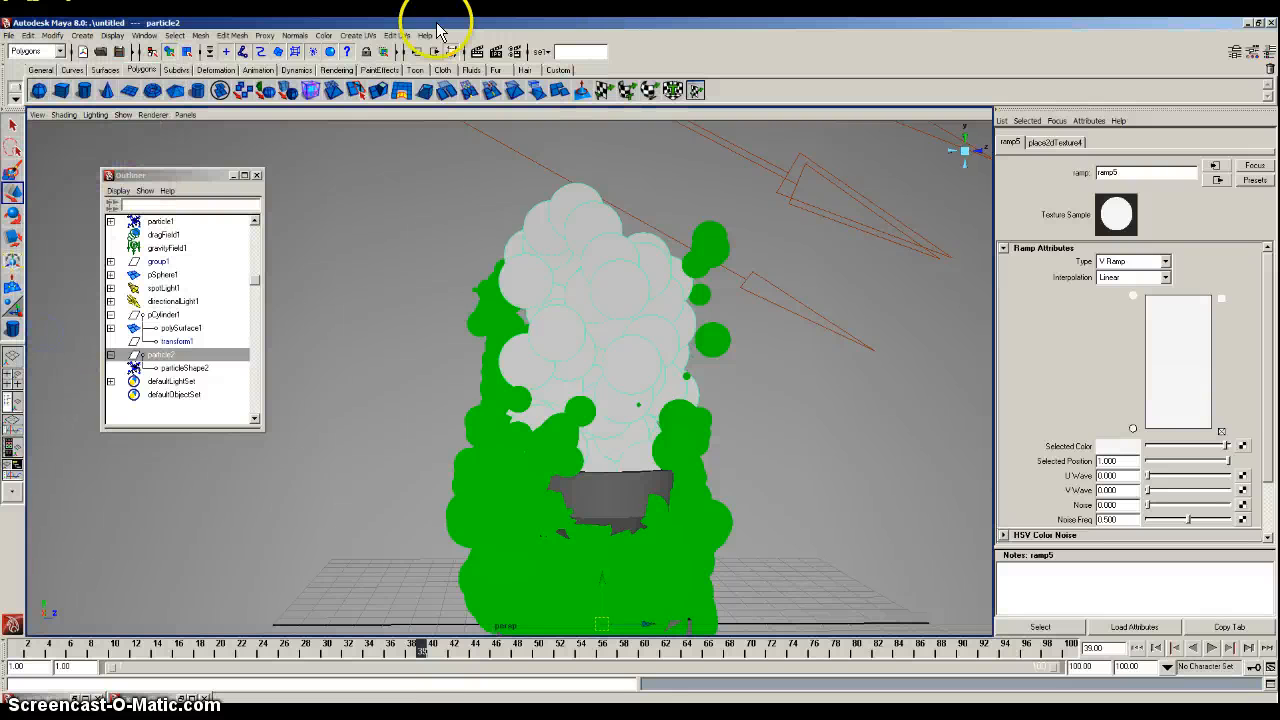
Render the current frame, and darken the start color of ramp5 to a gray with value about 0.76
{"action": "left_click", "coordinate": [476, 53]}
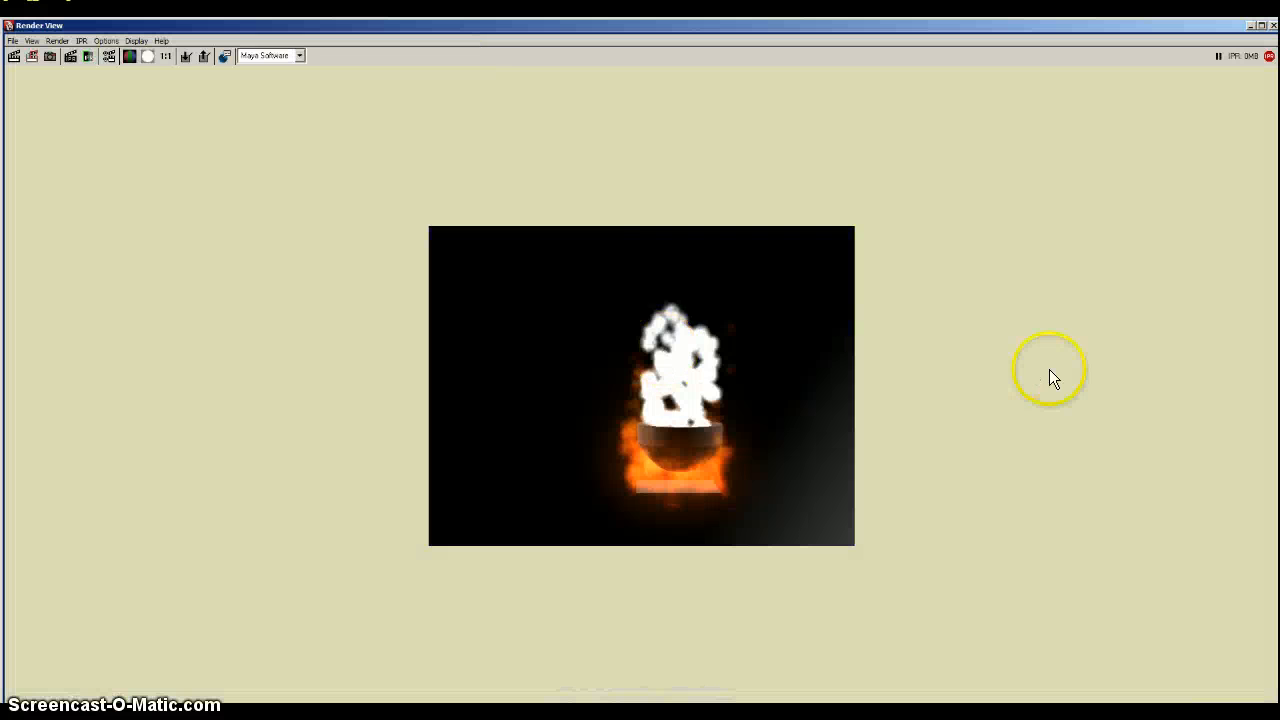
{"action": "left_click", "coordinate": [1272, 26]}
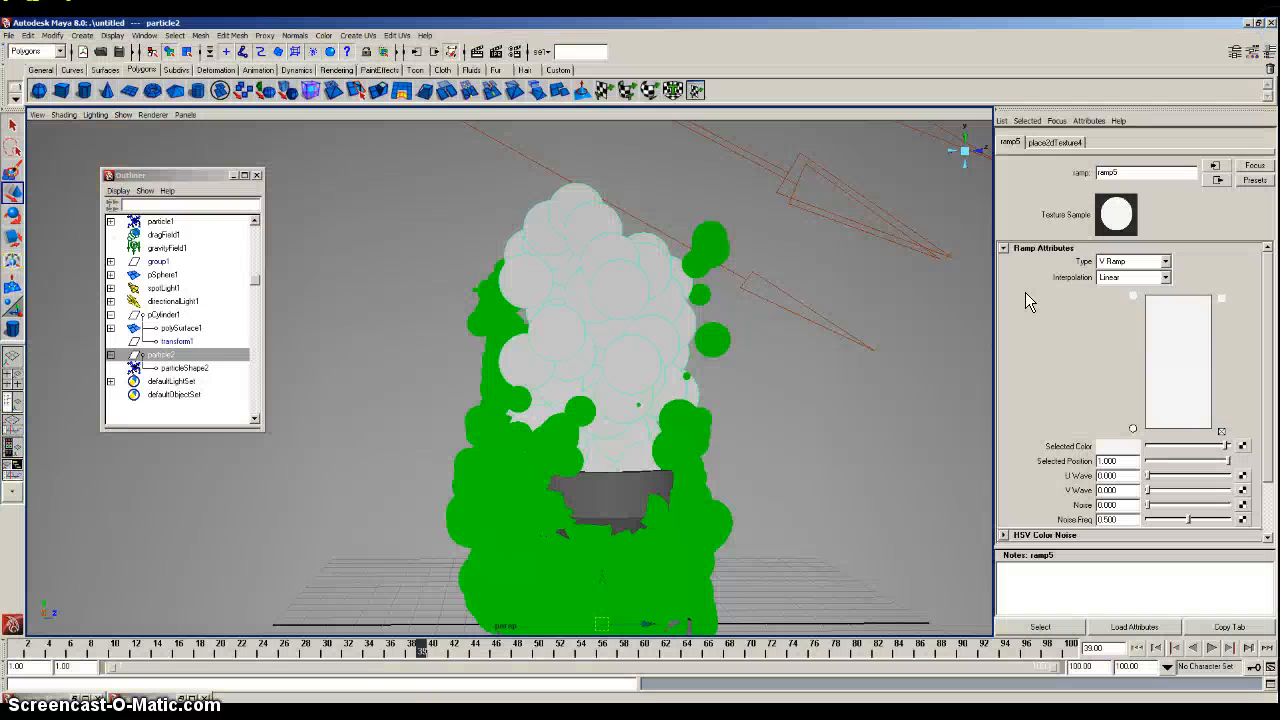
{"action": "left_click", "coordinate": [1134, 428]}
{"action": "left_click", "coordinate": [1131, 445]}
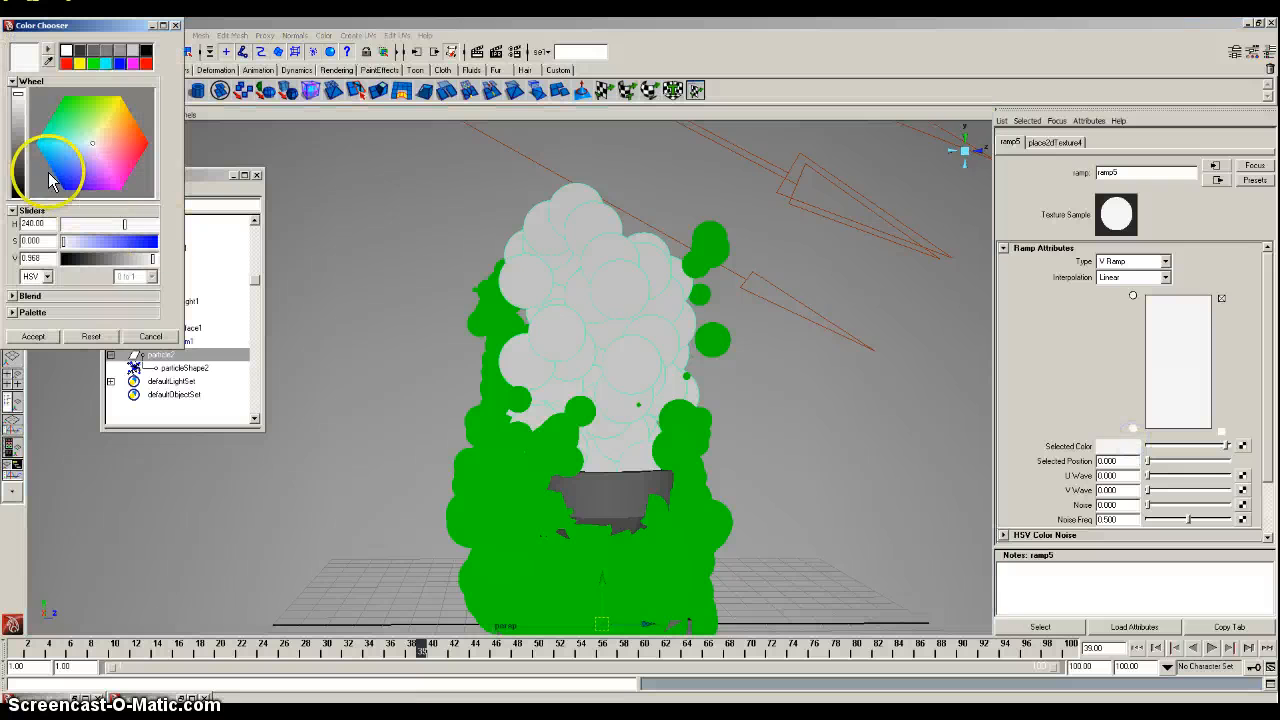
{"action": "left_click_drag", "start_coordinate": [17, 103], "coordinate": [19, 108]}
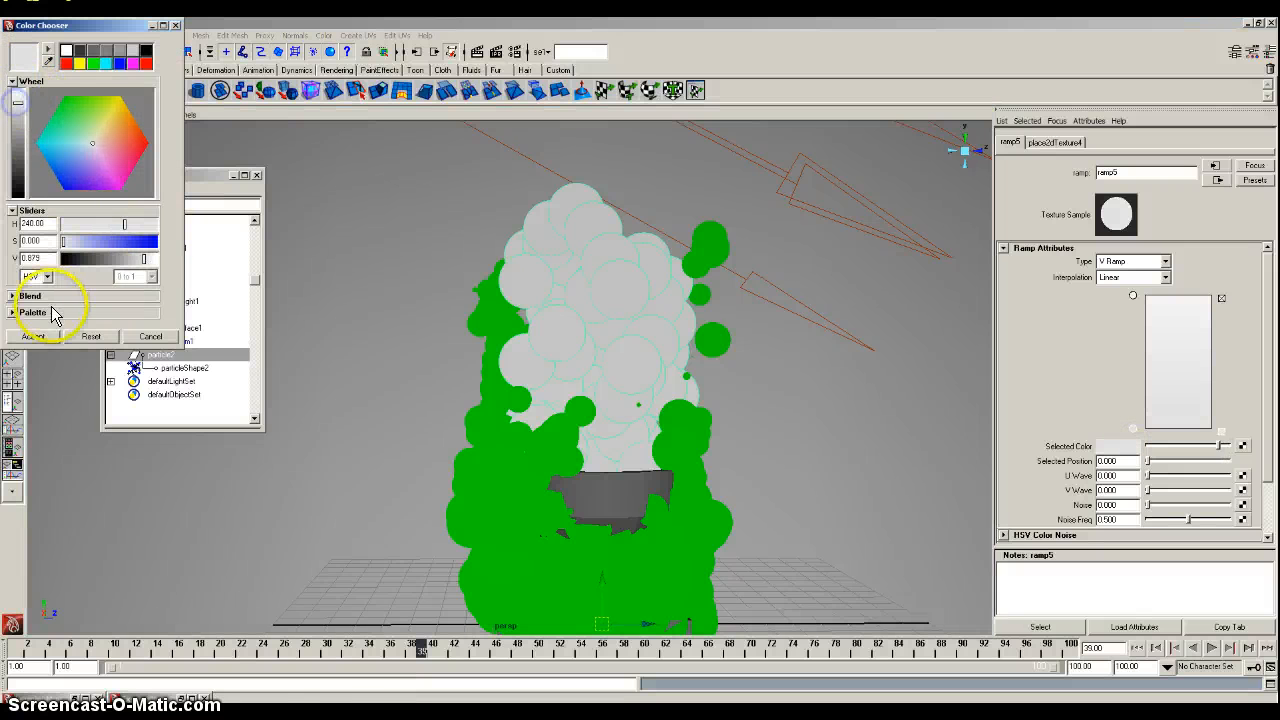
{"action": "left_click", "coordinate": [38, 336]}
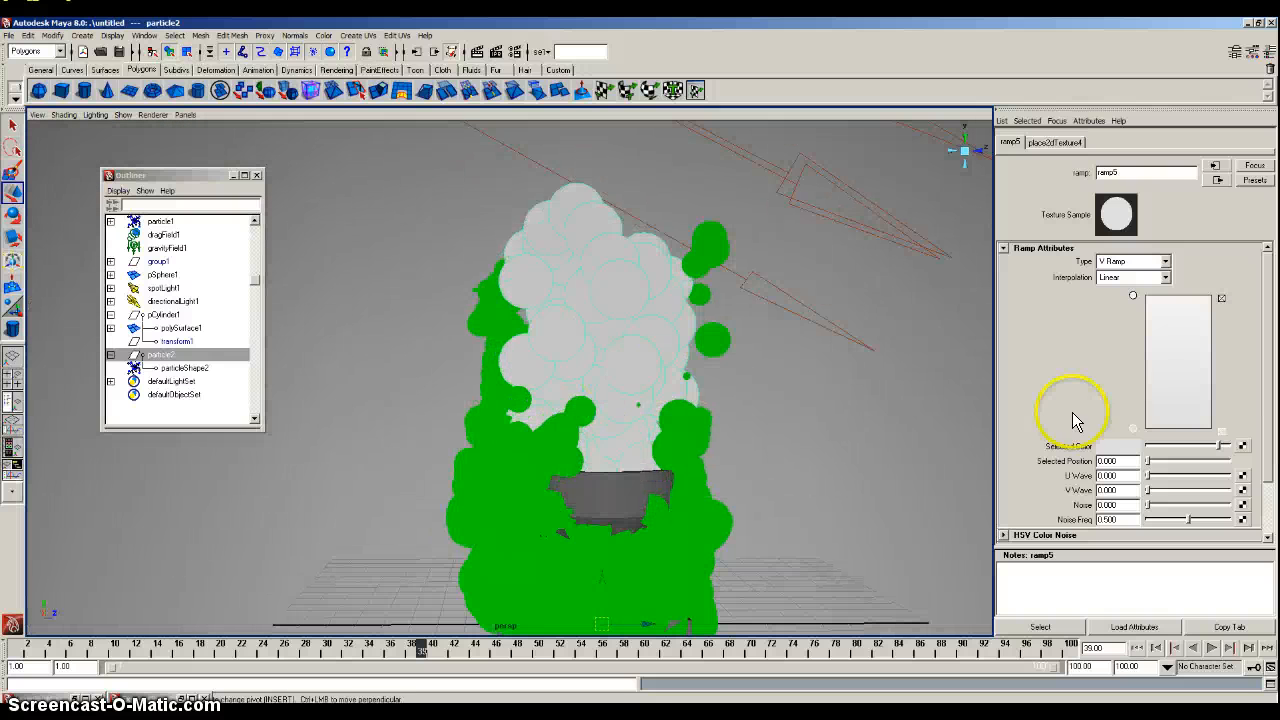
{"action": "left_click", "coordinate": [1129, 446]}
{"action": "left_click_drag", "start_coordinate": [16, 110], "coordinate": [16, 130]}
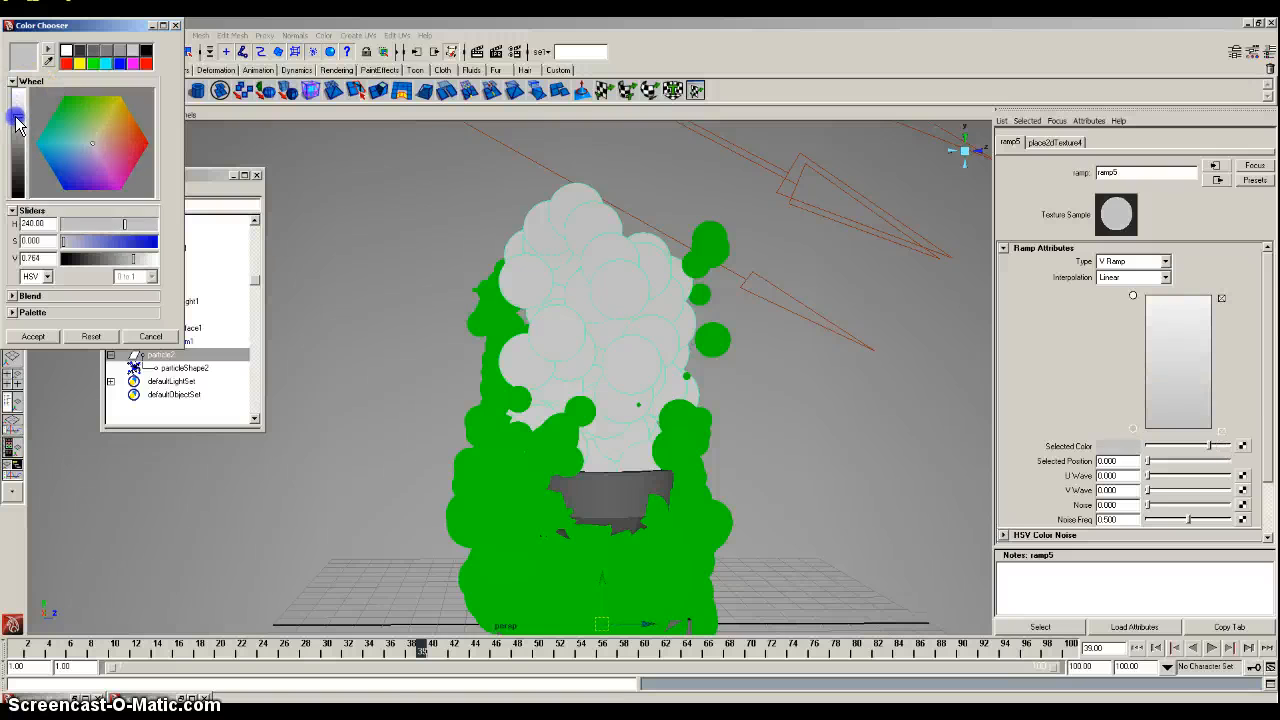
{"action": "left_click", "coordinate": [33, 336]}
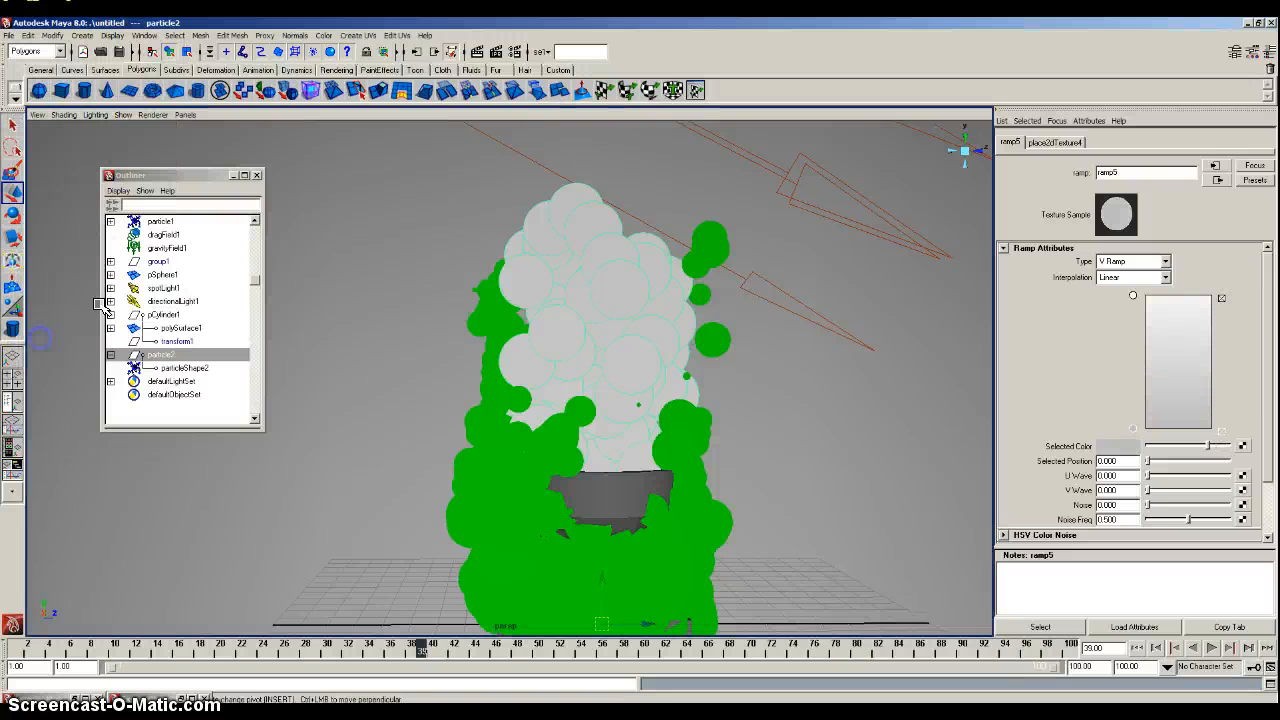
Render the frame again to check the smoke, and raise particleCloud1's Glow Intensity to 0.066
{"action": "left_click", "coordinate": [485, 52]}
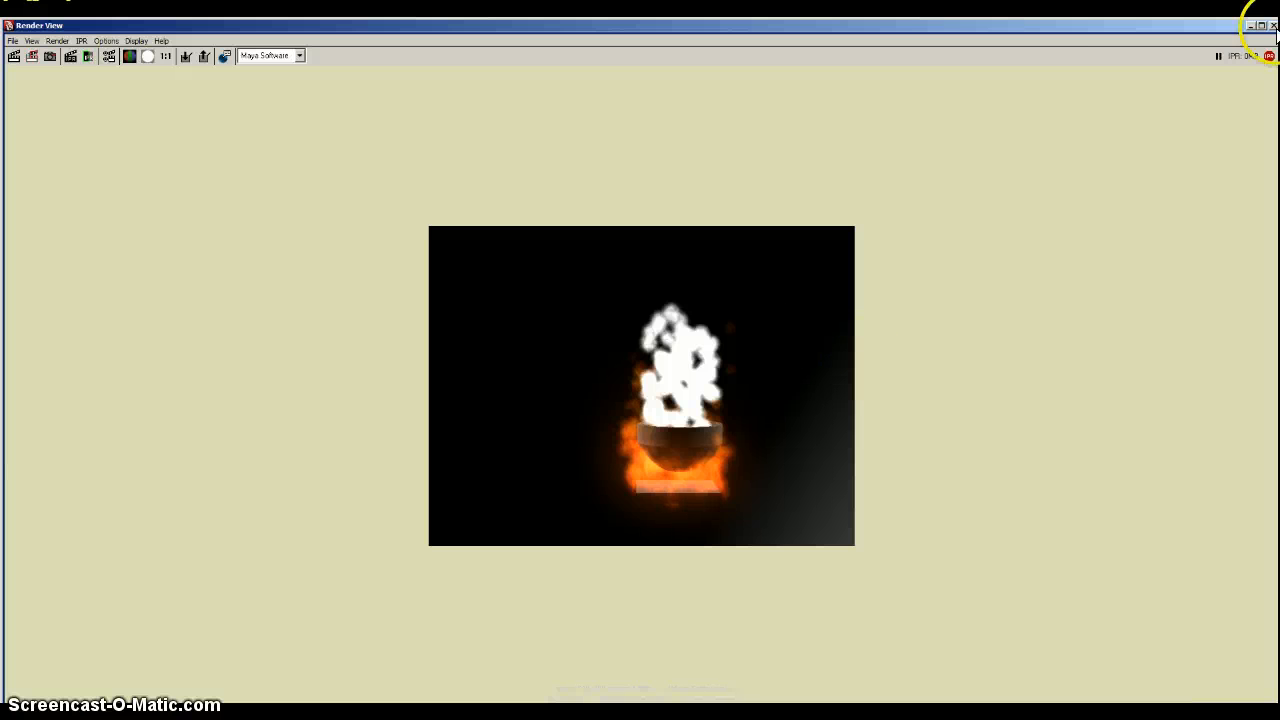
{"action": "left_click", "coordinate": [1273, 26]}
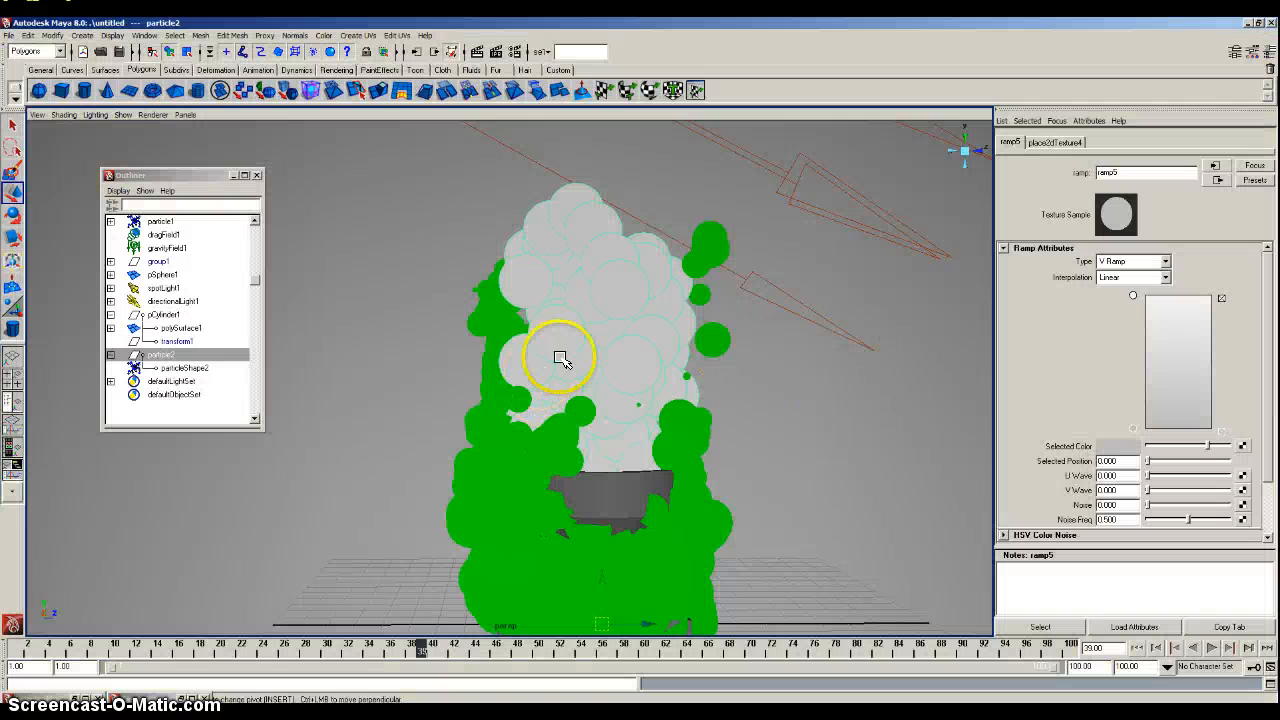
{"action": "left_click", "coordinate": [600, 289]}
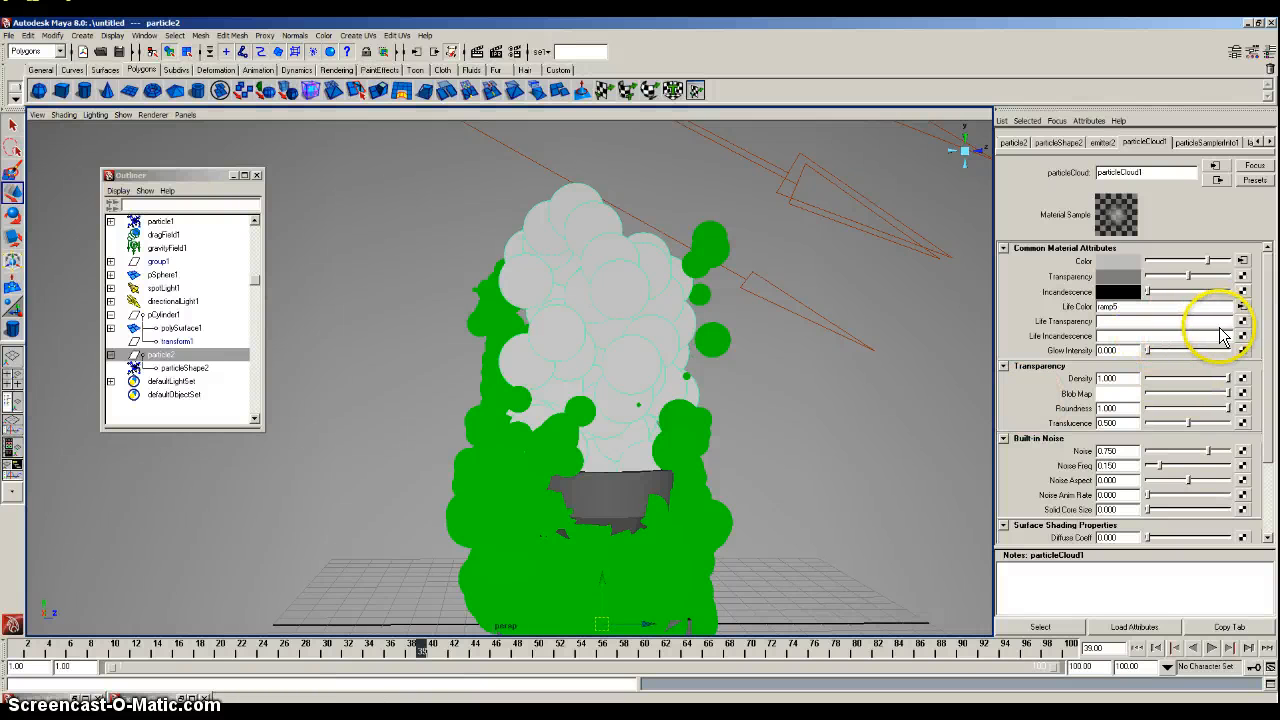
{"action": "left_click_drag", "start_coordinate": [1150, 358], "coordinate": [1153, 360]}
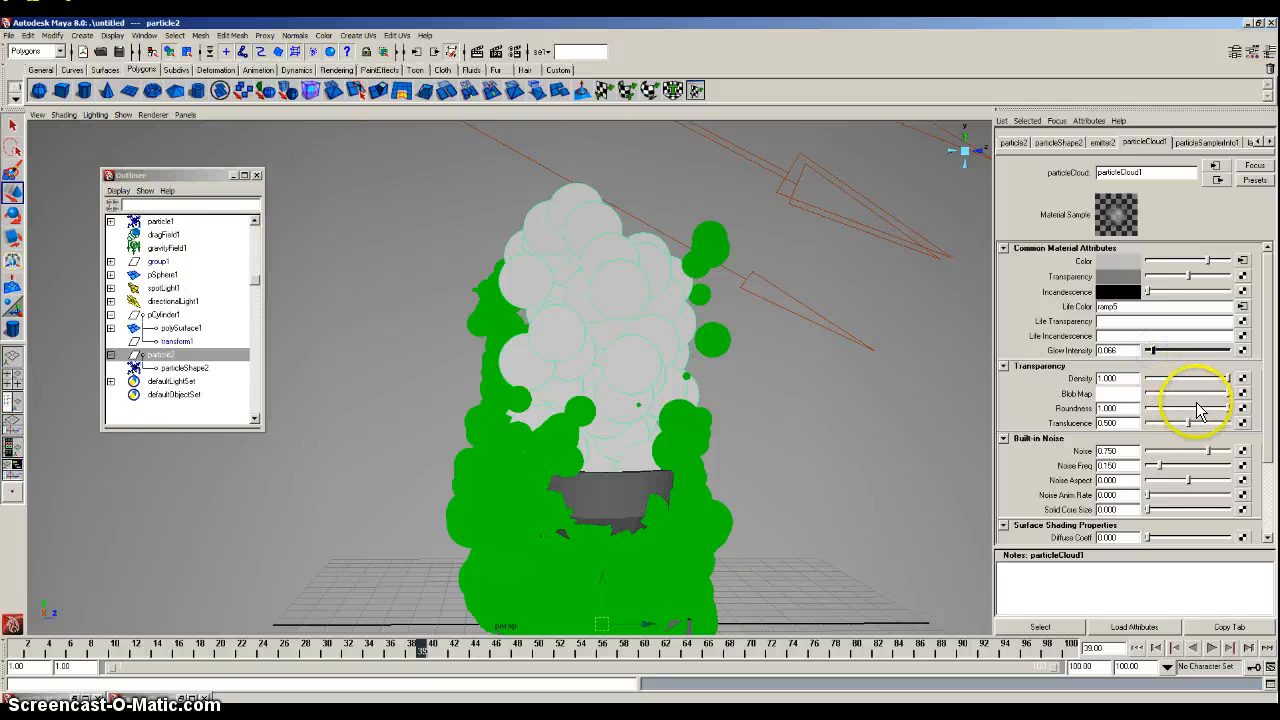
Map a Brownian 3D texture to the Blob Map of particleCloud1 and render the frame to check it
{"action": "left_click", "coordinate": [1243, 395]}
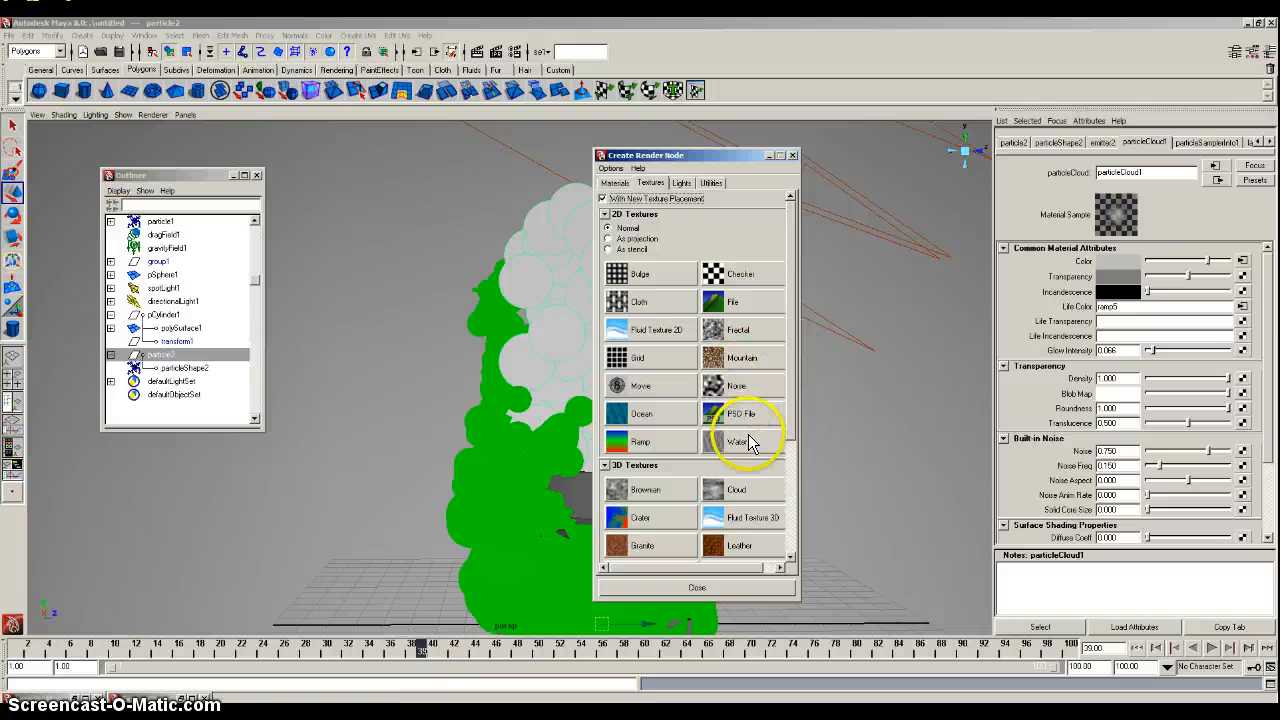
{"action": "left_click_drag", "start_coordinate": [793, 439], "coordinate": [793, 470]}
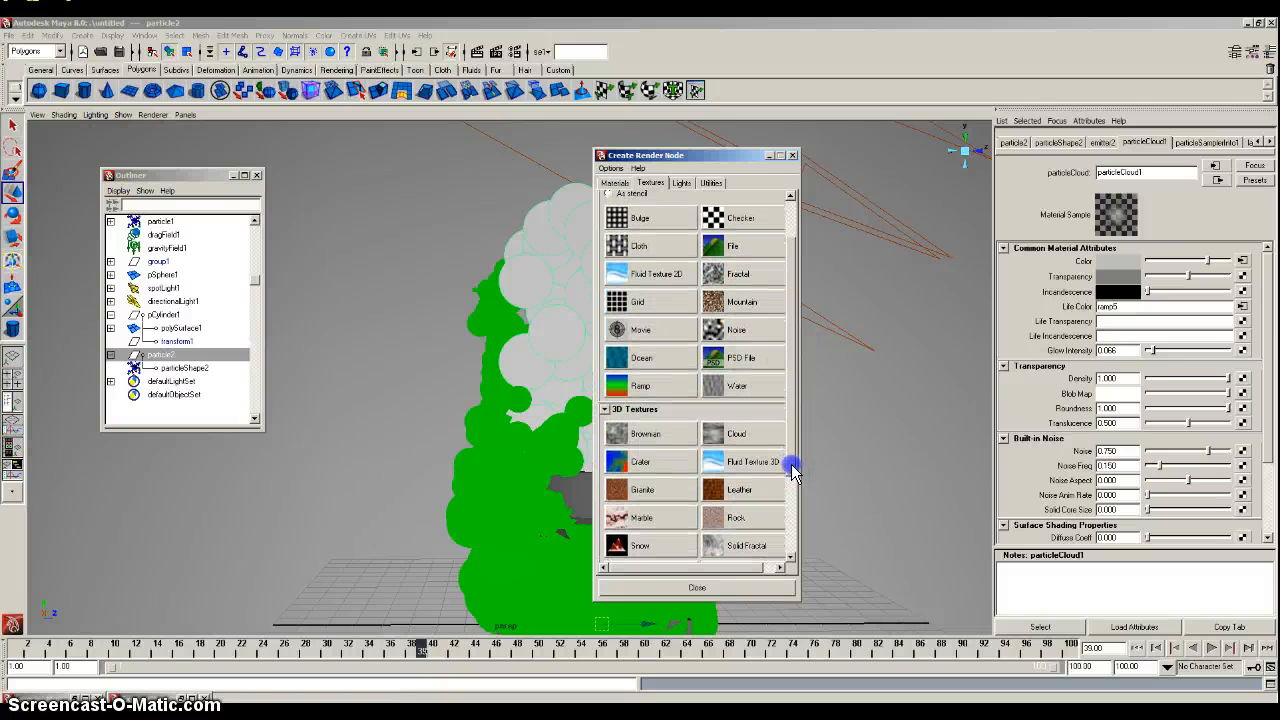
{"action": "left_click", "coordinate": [627, 437]}
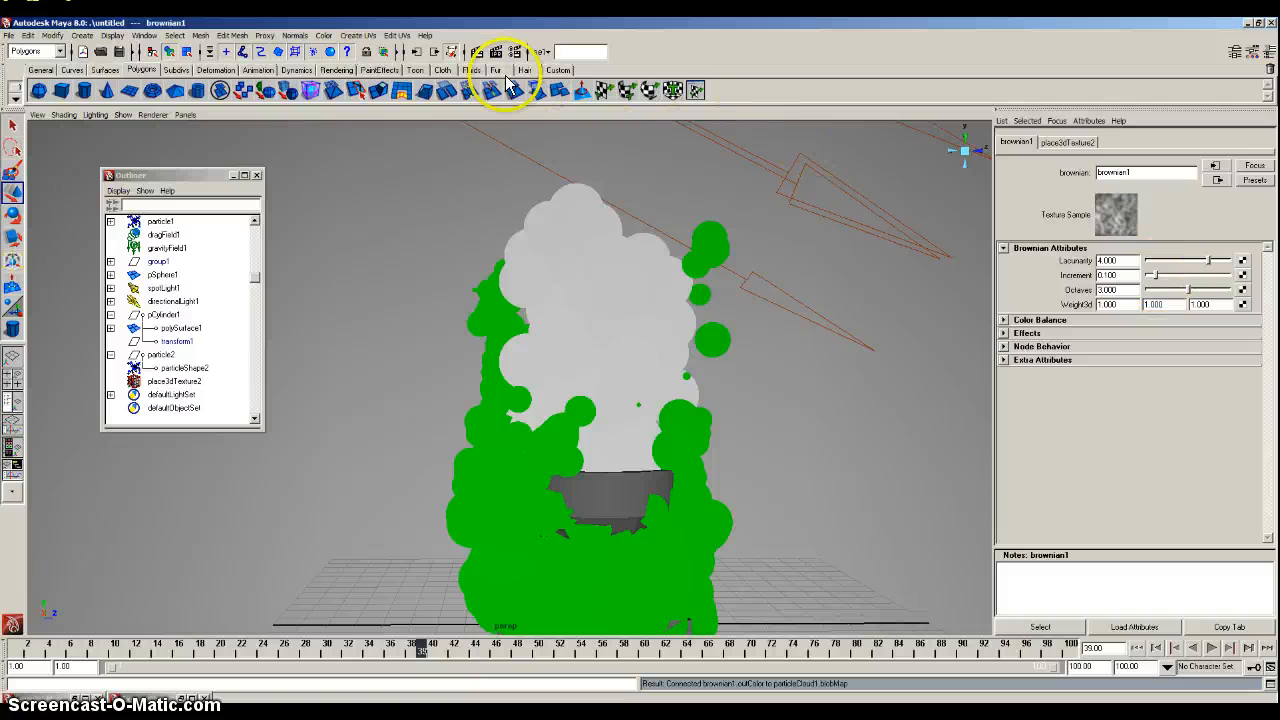
{"action": "left_click", "coordinate": [476, 53]}
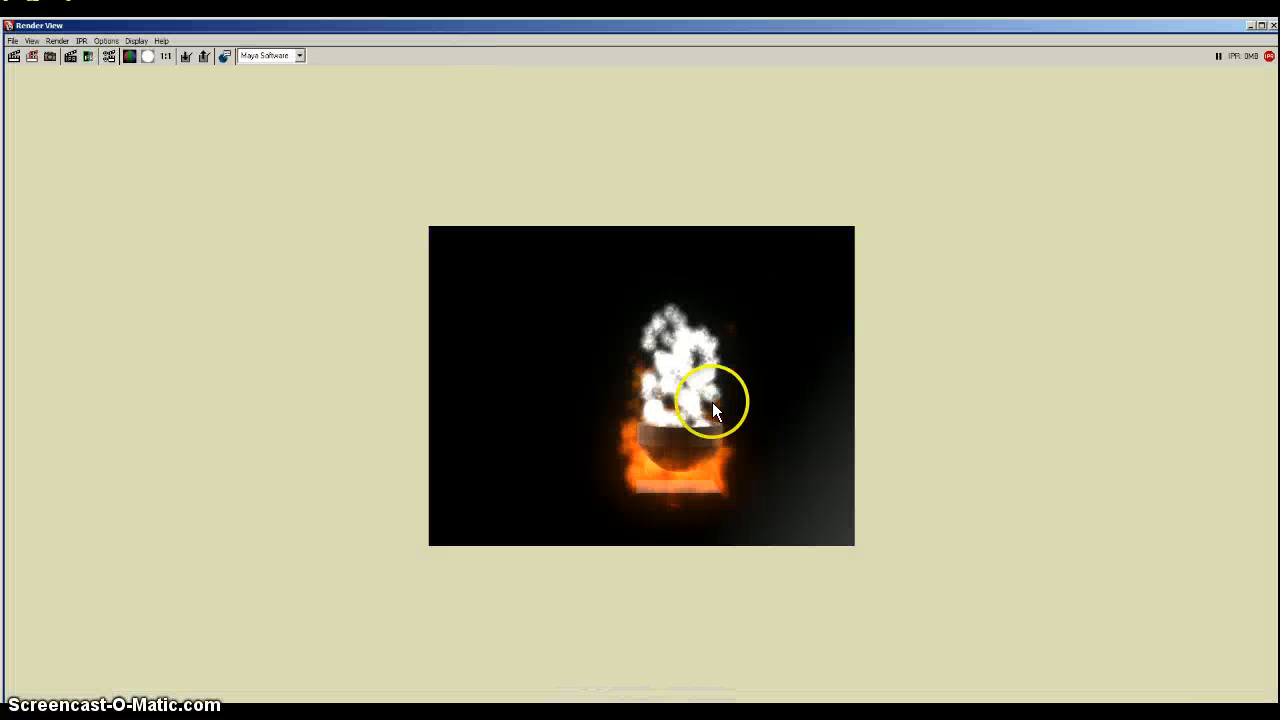
{"action": "left_click", "coordinate": [1272, 25]}
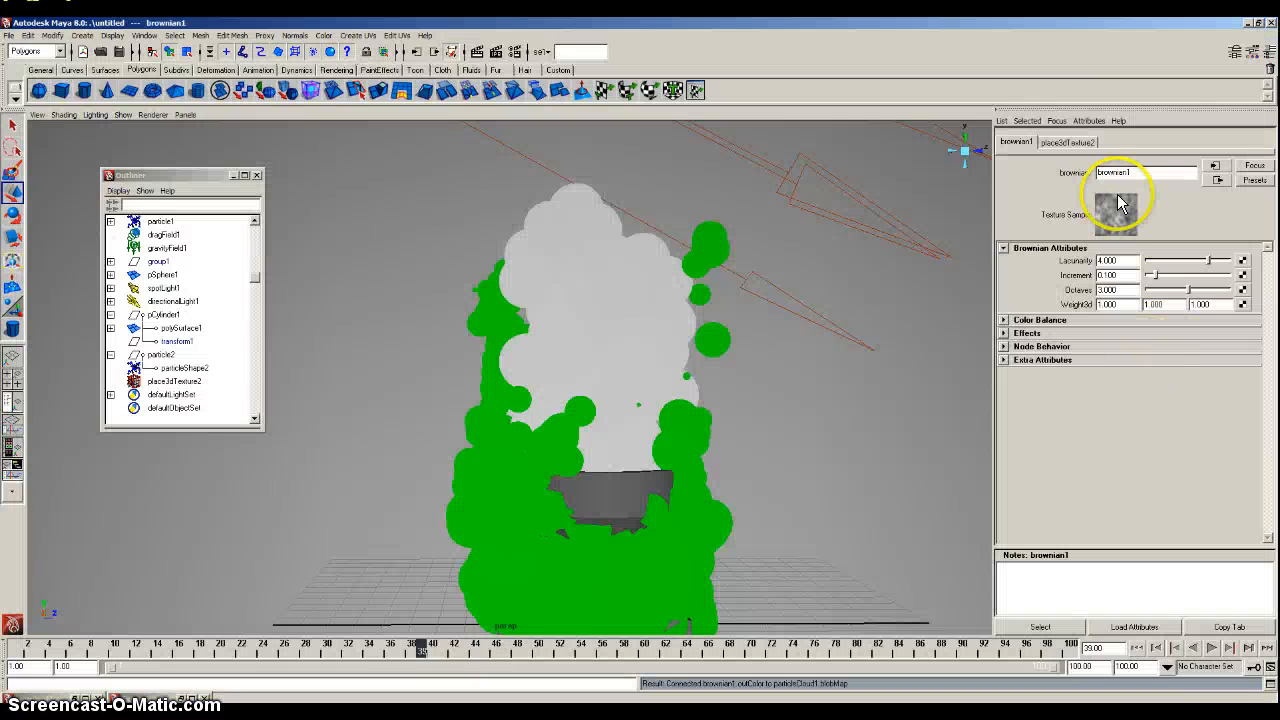
Adjust brownian1 with Lacunarity 4.074, Increment 0.504 and Alpha Gain 1.174, and lighten its Default Color and Color Offset
{"action": "left_click_drag", "start_coordinate": [1210, 261], "coordinate": [1190, 285]}
{"action": "left_click", "coordinate": [1005, 320]}
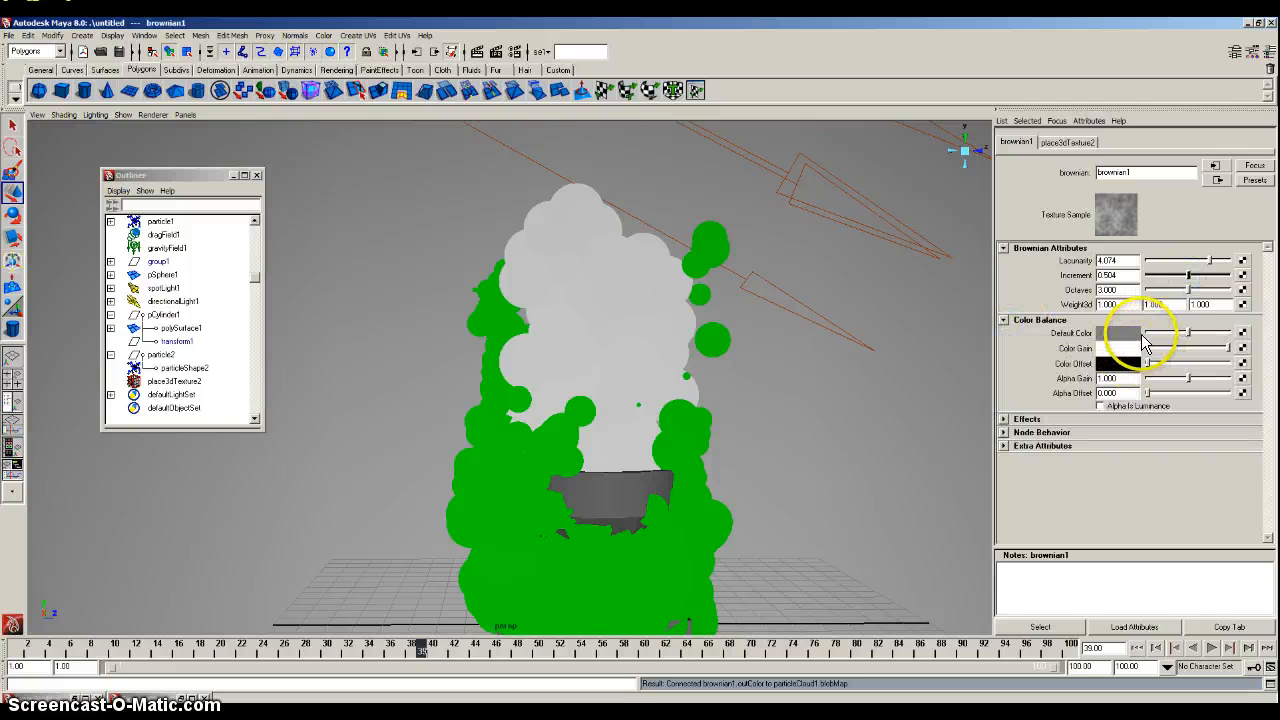
{"action": "left_click_drag", "start_coordinate": [1190, 334], "coordinate": [1170, 365]}
{"action": "left_click", "coordinate": [1196, 380]}
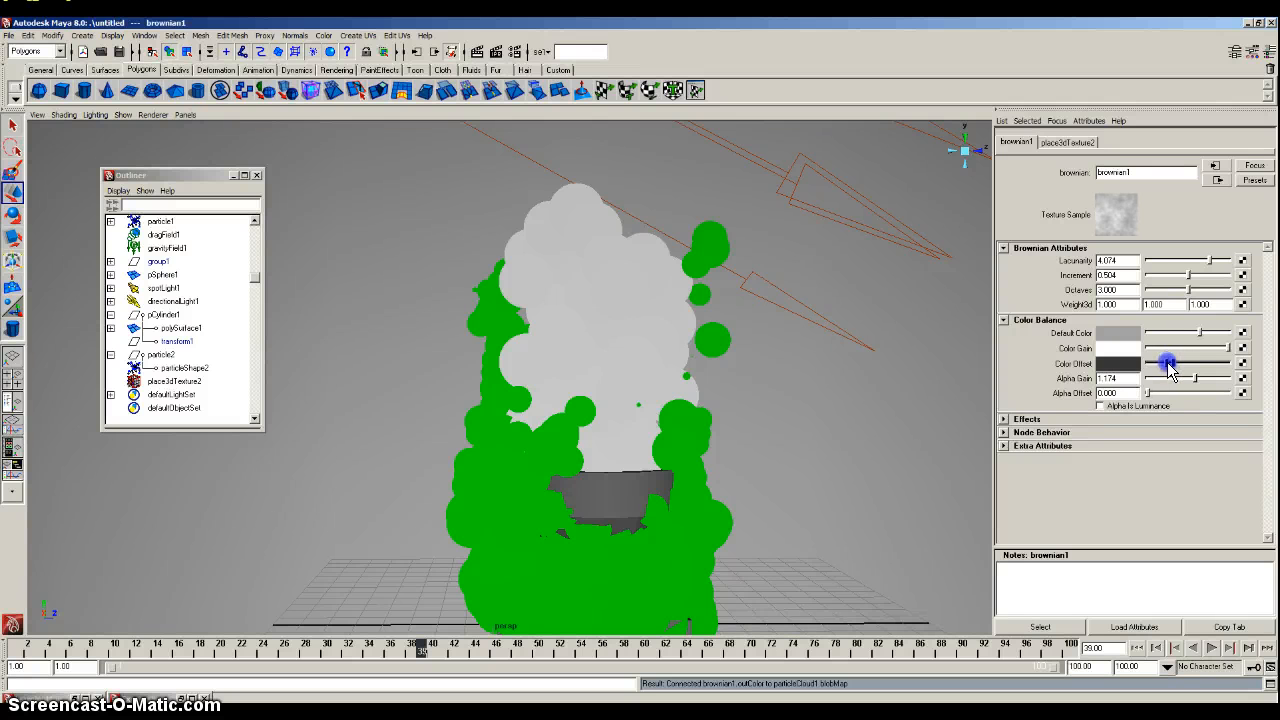
Set the Filter Offset of brownian1 to 0.165 and render the frame to check the smoke
{"action": "left_click", "coordinate": [1016, 421]}
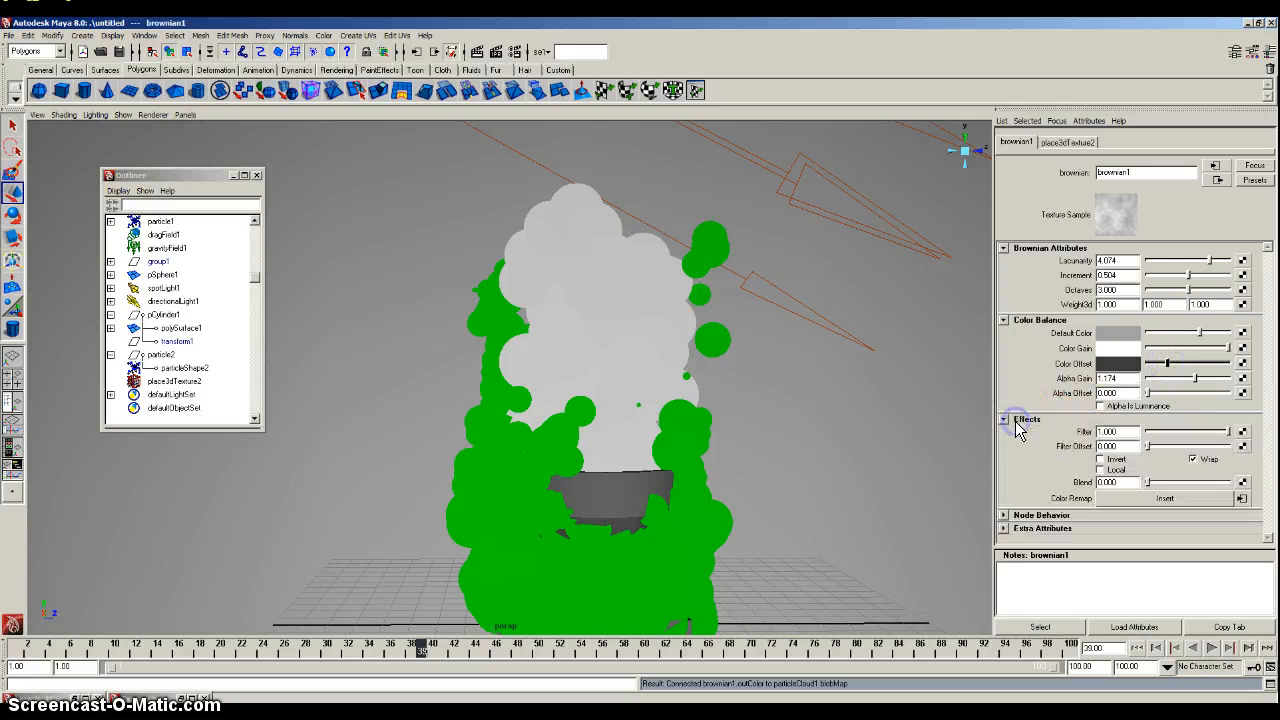
{"action": "left_click", "coordinate": [1191, 456]}
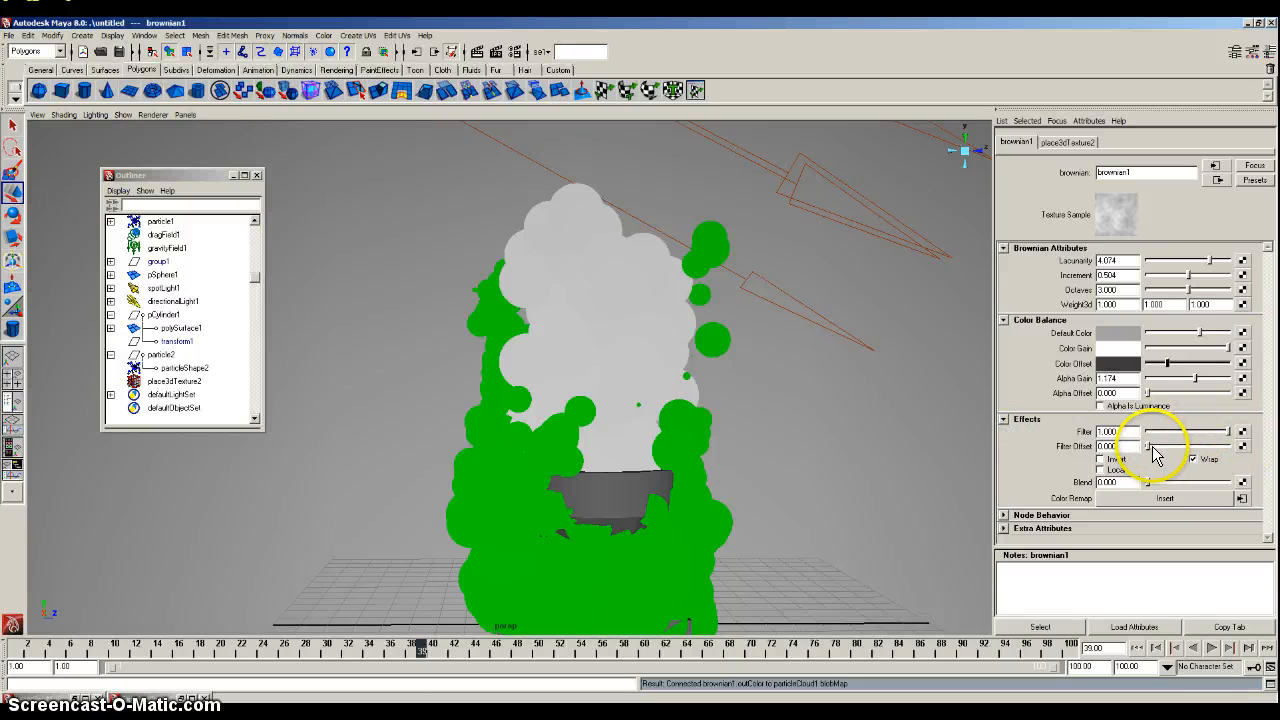
{"action": "left_click_drag", "start_coordinate": [1151, 446], "coordinate": [1154, 447]}
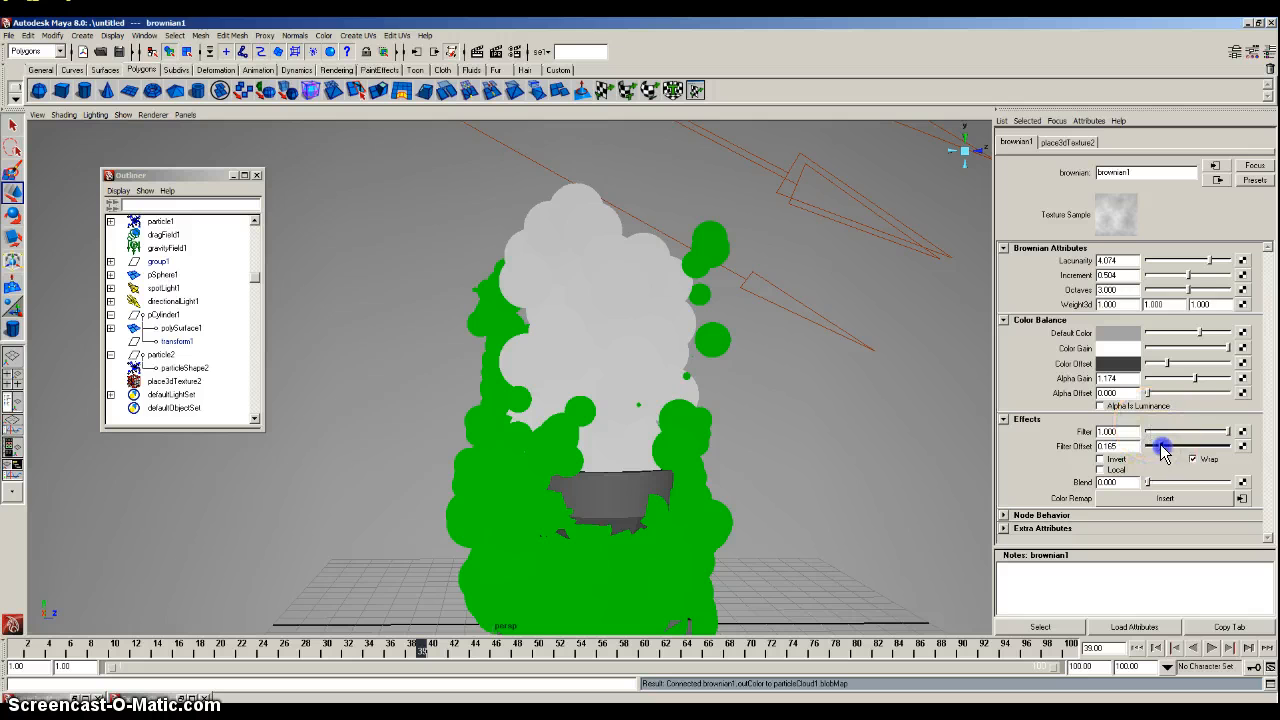
{"action": "left_click", "coordinate": [476, 51]}
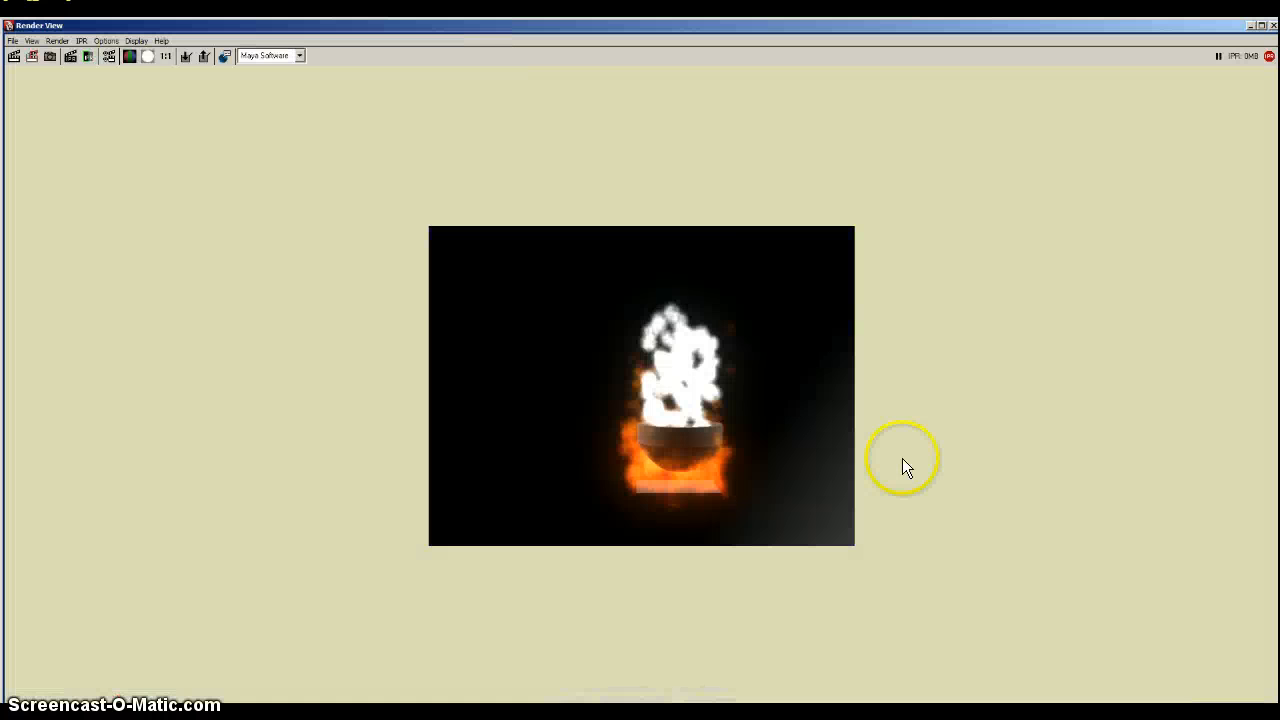
{"action": "left_click", "coordinate": [1275, 26]}
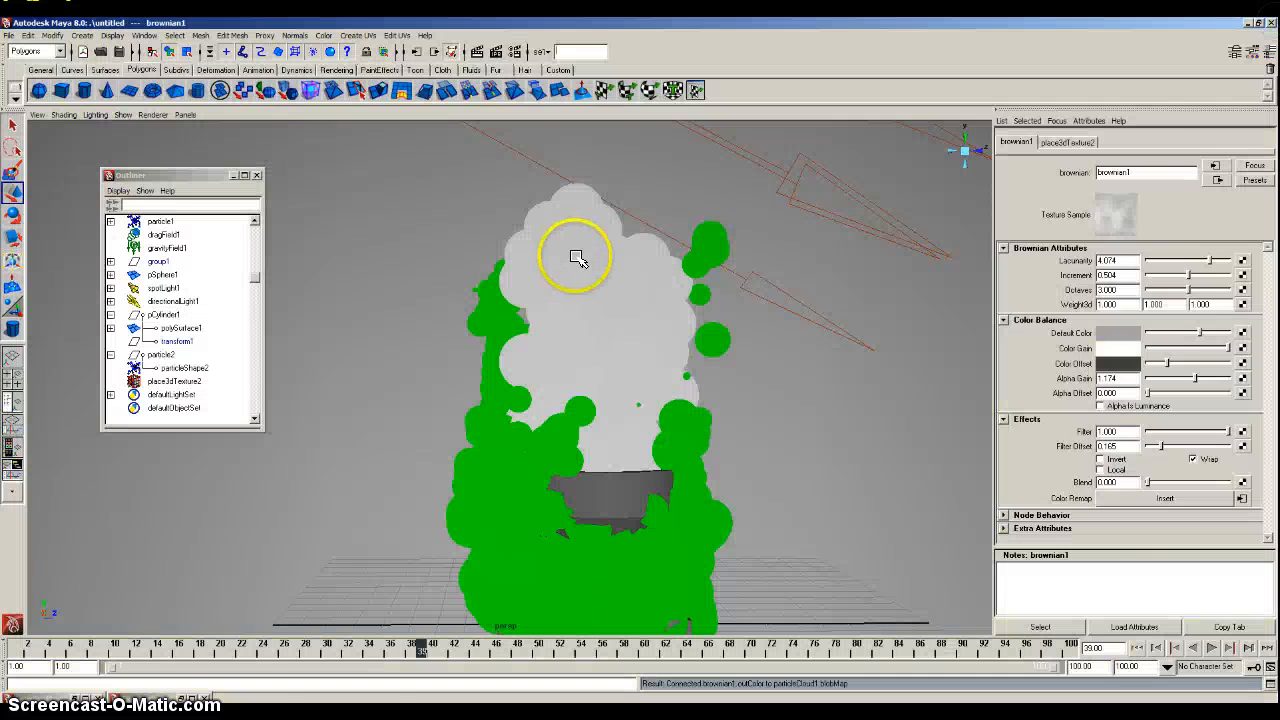
Delete directionalLight1 and render the scene from a different side of the bowl
{"action": "left_click", "coordinate": [843, 333]}
{"action": "scroll", "coordinate": [843, 333], "scroll_direction": "down", "scroll_amount": 2}
{"action": "left_click", "coordinate": [737, 346]}
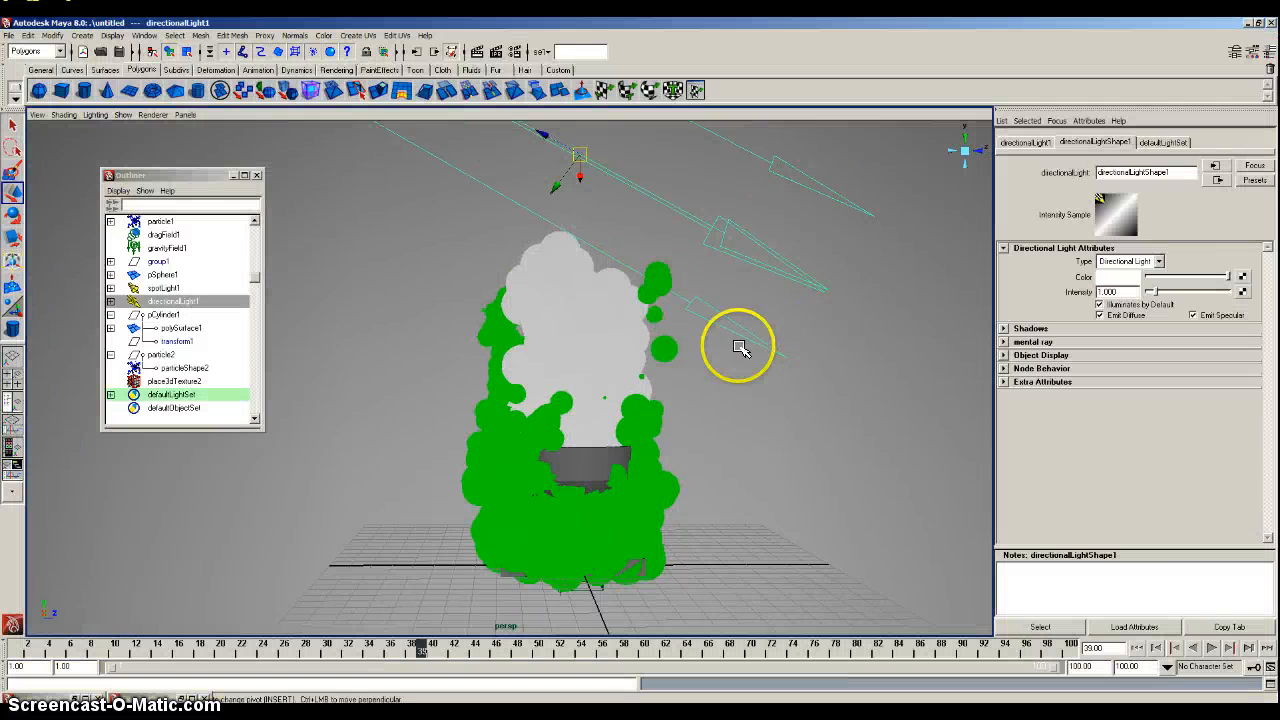
{"action": "scroll", "coordinate": [737, 346], "scroll_direction": "down", "scroll_amount": 2}
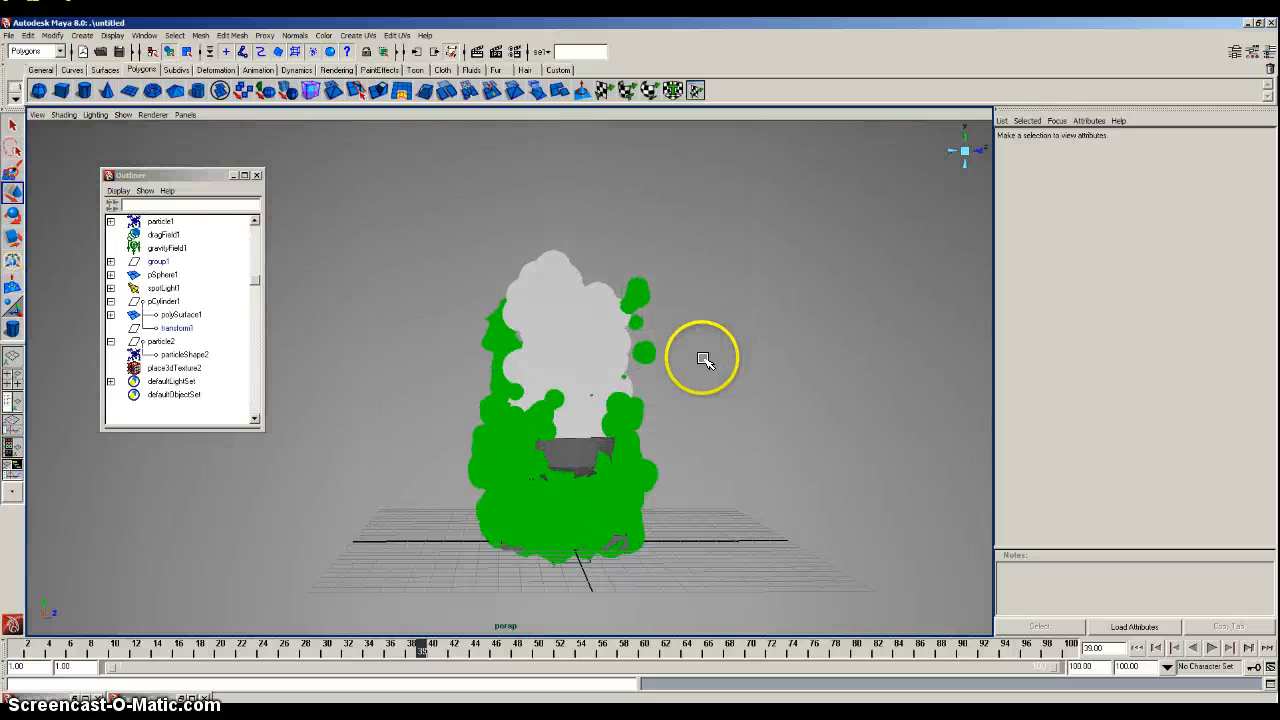
{"action": "left_click_drag", "start_coordinate": [674, 343], "coordinate": [523, 309], "text": "alt"}
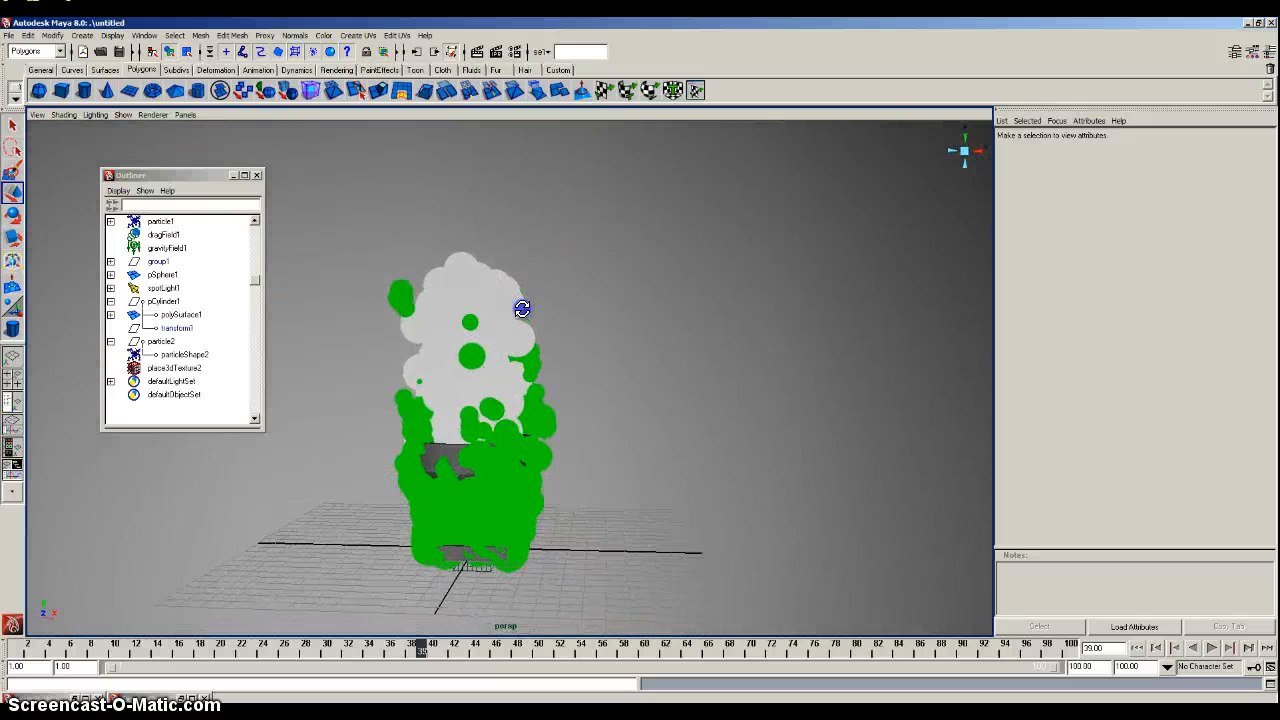
{"action": "left_click", "coordinate": [476, 52]}
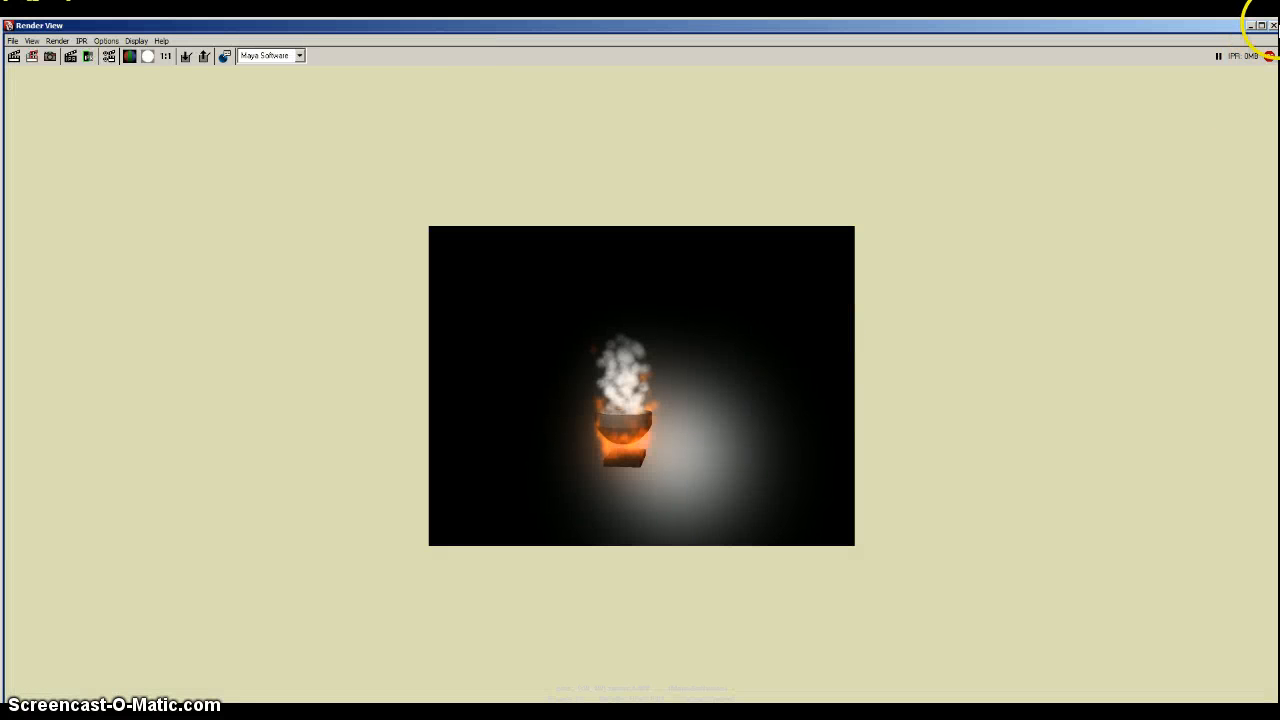
{"action": "left_click", "coordinate": [1273, 25]}
Increase the render Radius of particleShape1 to about 7.7 and render the frame to check the flames
{"action": "left_click", "coordinate": [523, 314]}
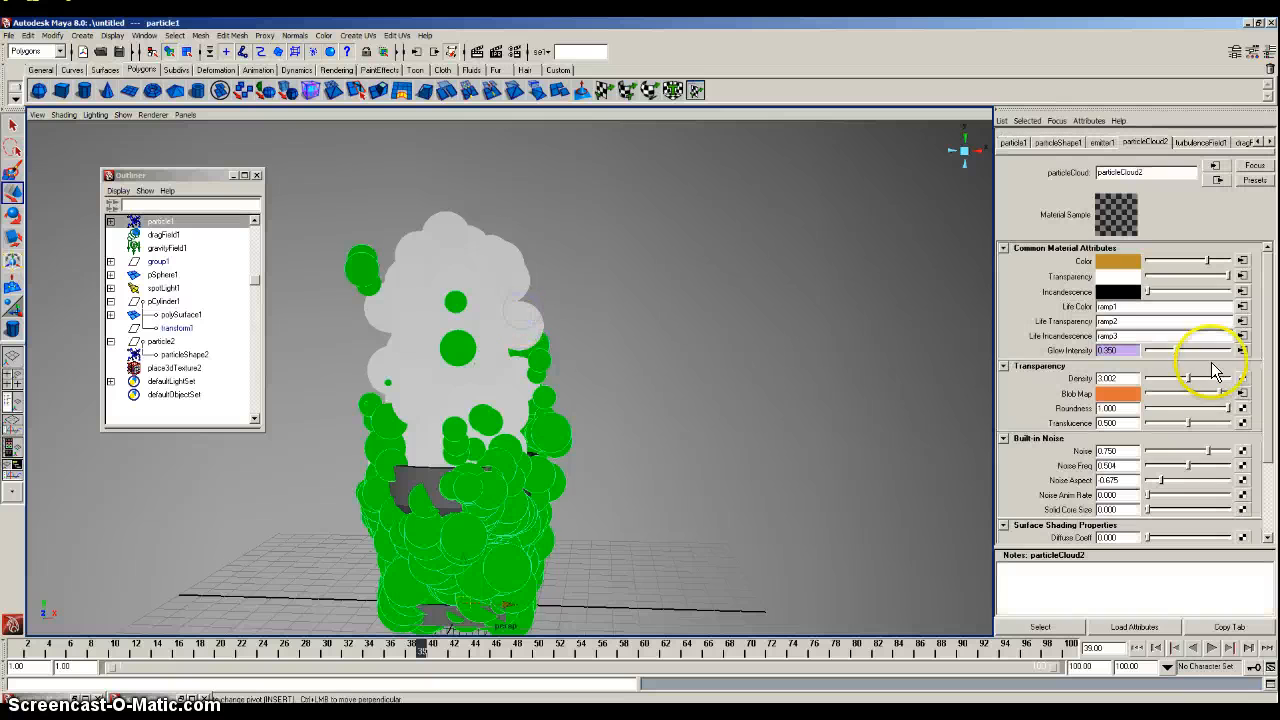
{"action": "left_click", "coordinate": [1056, 141]}
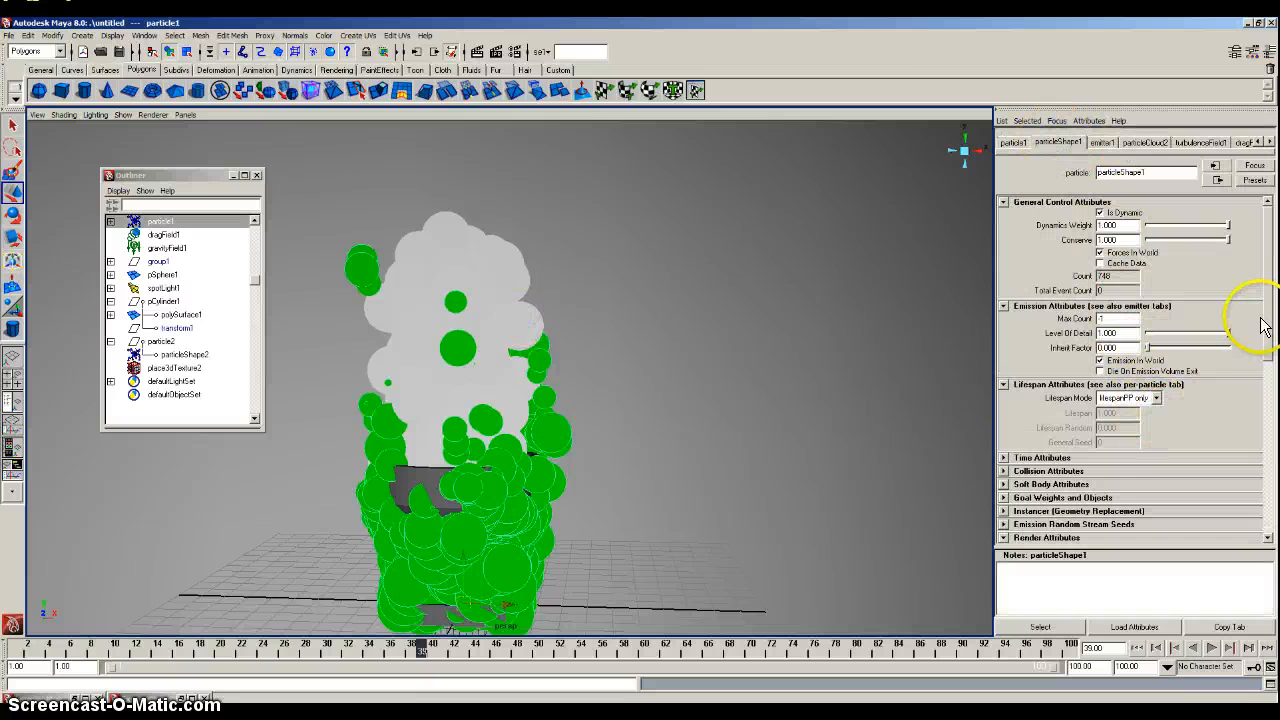
{"action": "left_click_drag", "start_coordinate": [1270, 338], "coordinate": [1268, 425]}
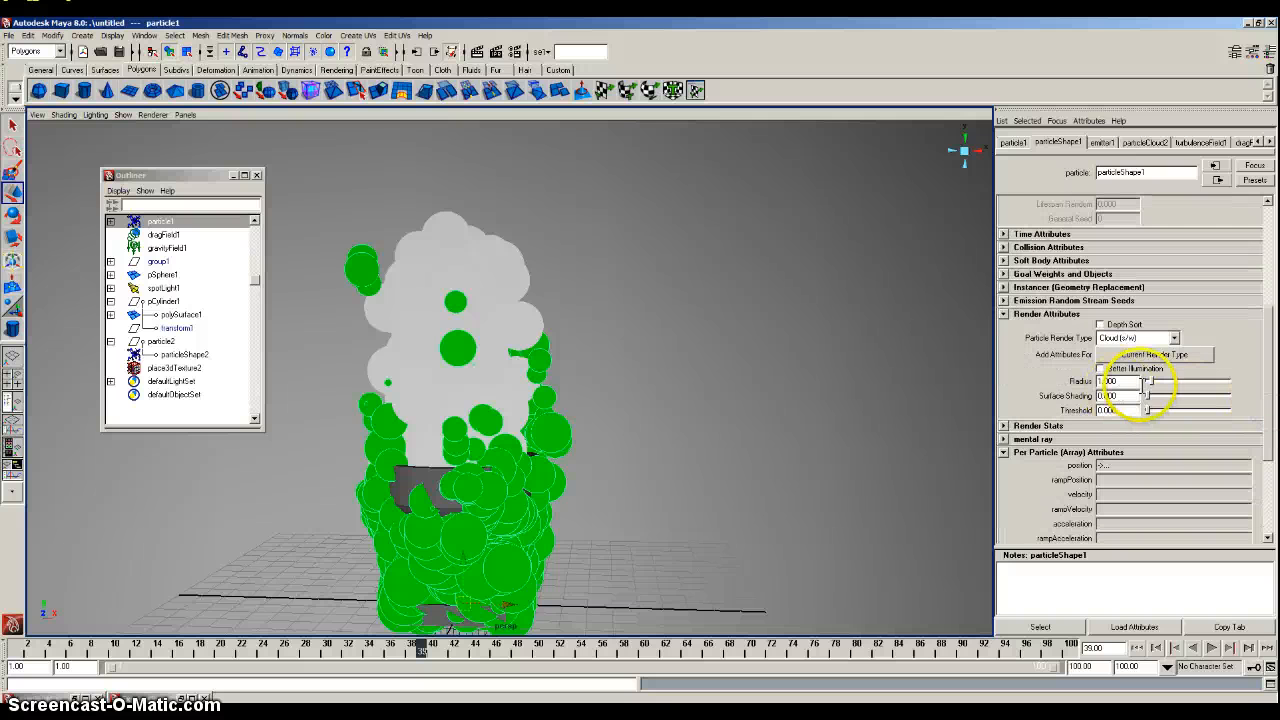
{"action": "left_click_drag", "start_coordinate": [1152, 382], "coordinate": [1188, 397]}
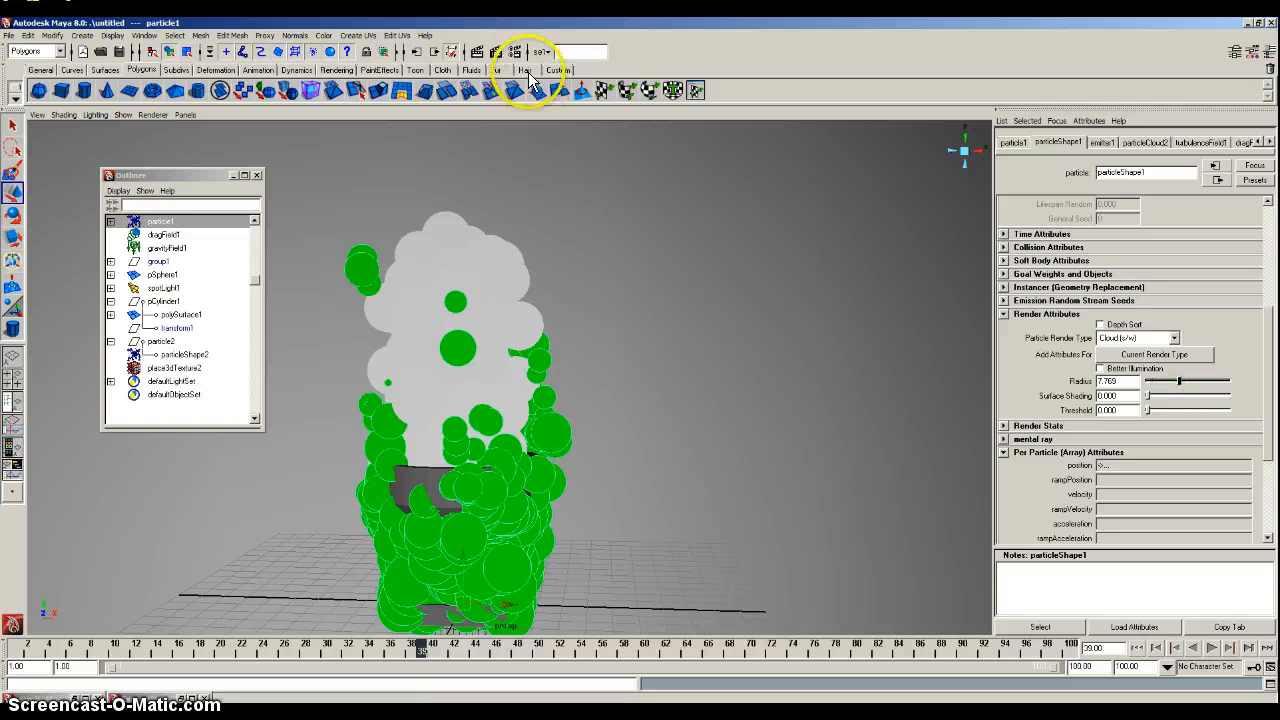
{"action": "left_click", "coordinate": [479, 51]}
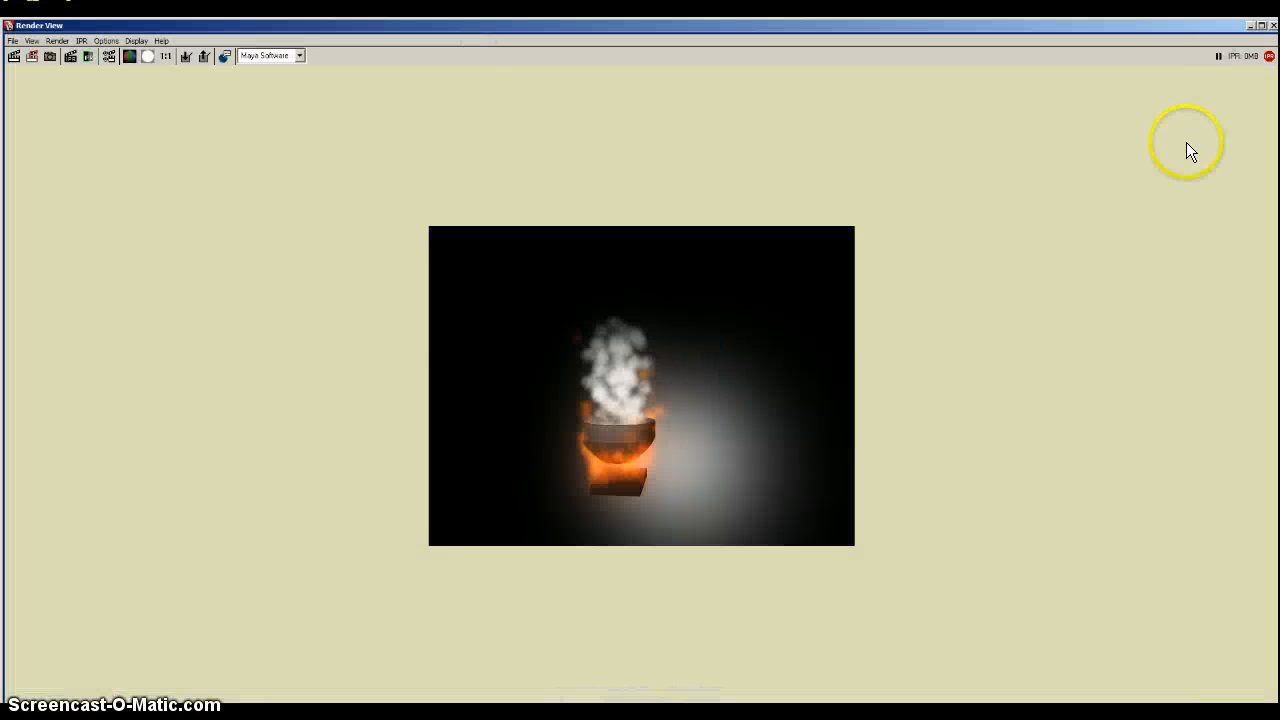
{"action": "left_click", "coordinate": [1272, 26]}
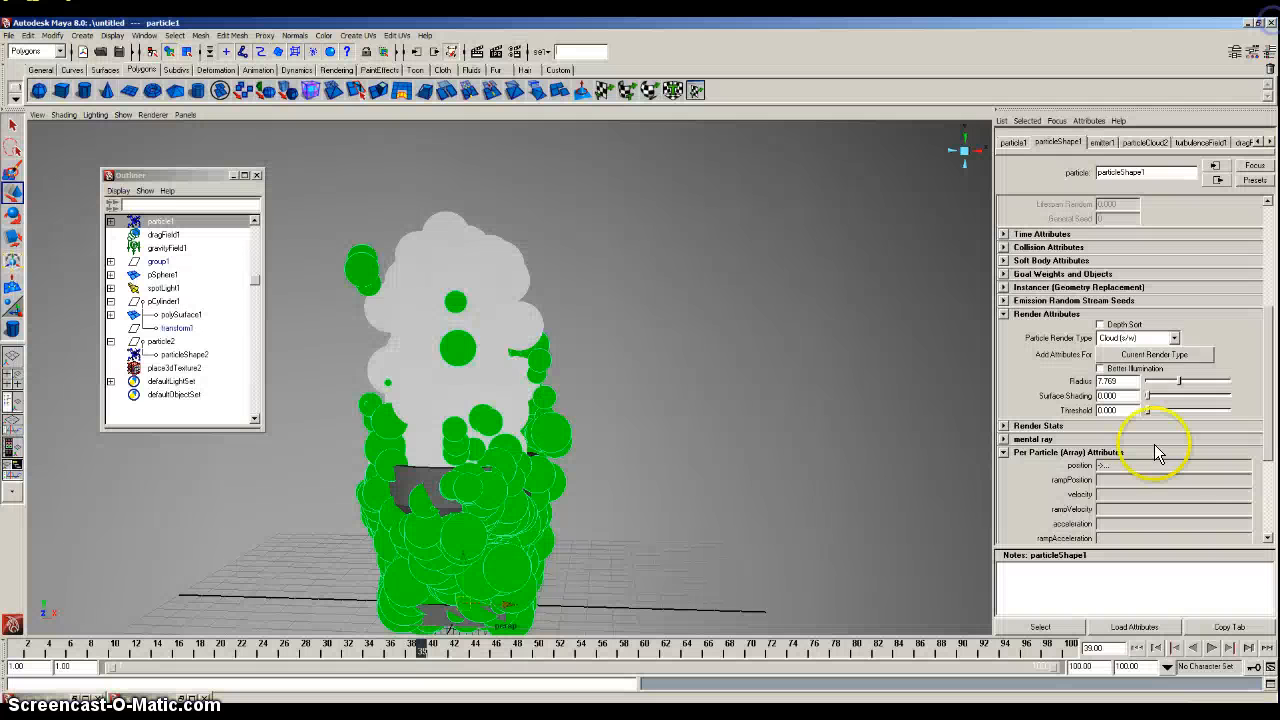
Play the simulation and stop it at frame 28
{"action": "left_click", "coordinate": [1222, 650]}
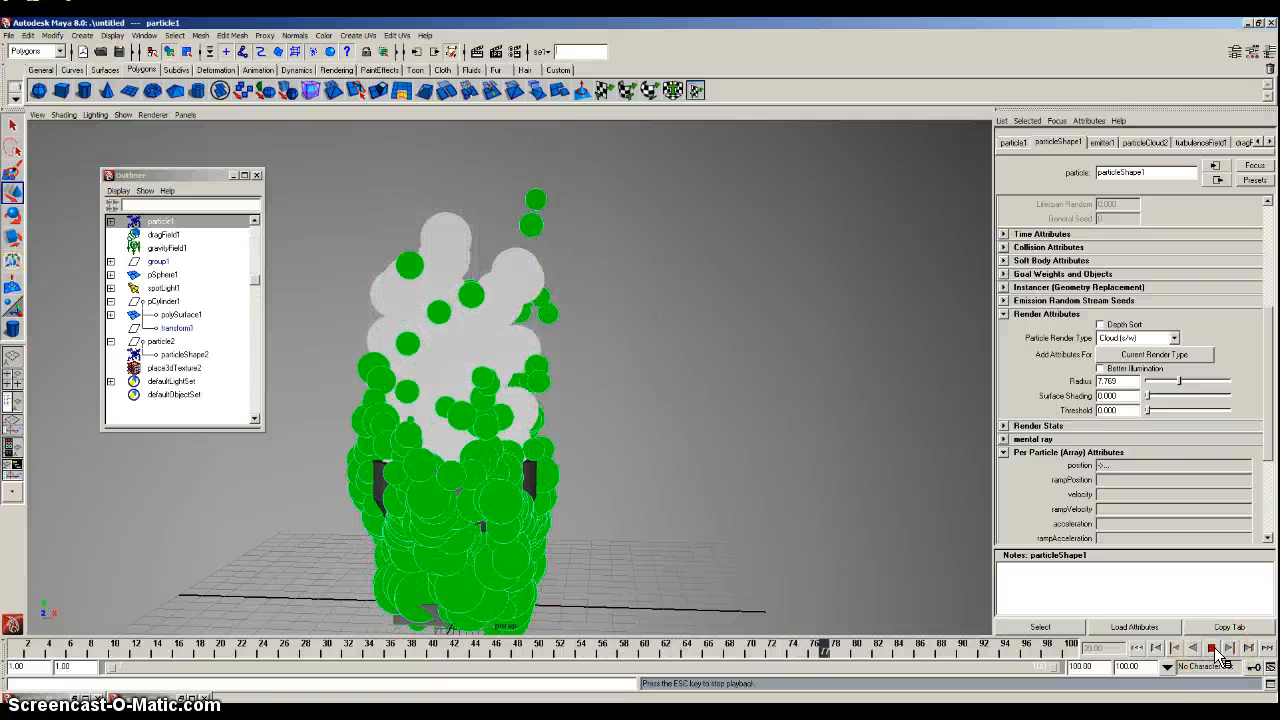
{"action": "left_click", "coordinate": [777, 391]}
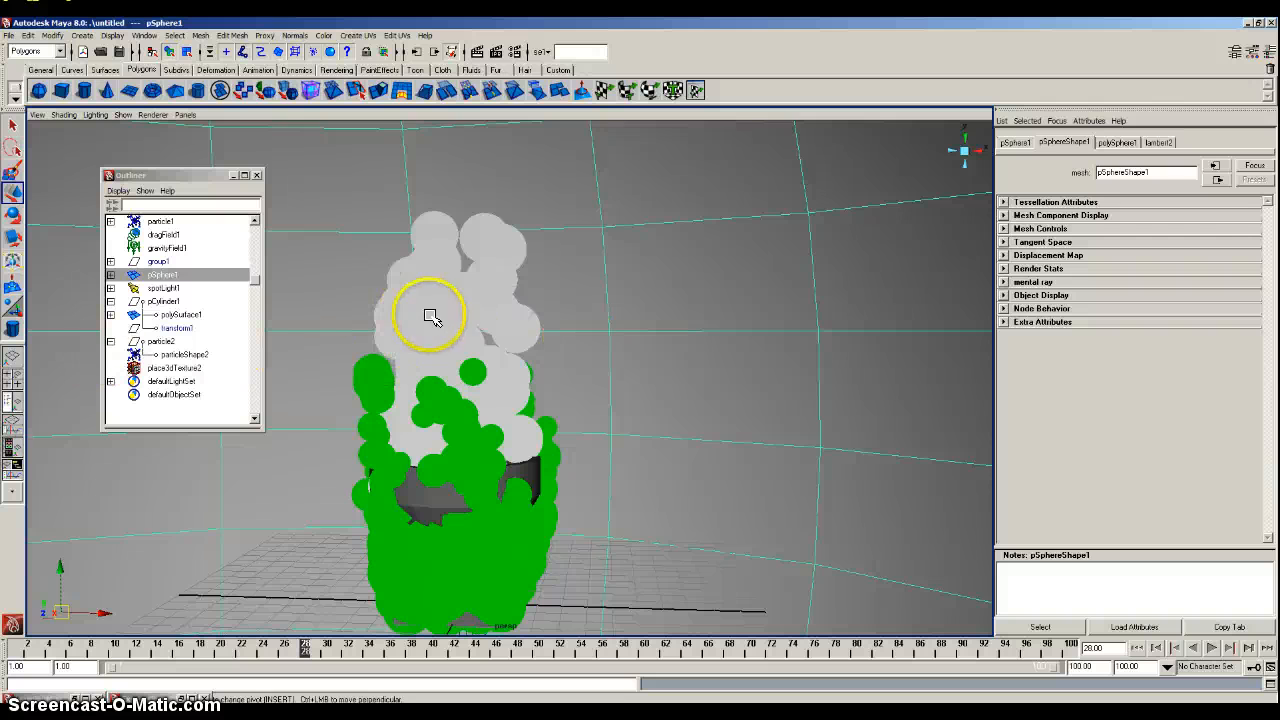
Increase the render Radius of particleShape2 to about 1.65 and render the frame to check the smoke
{"action": "left_click", "coordinate": [498, 325]}
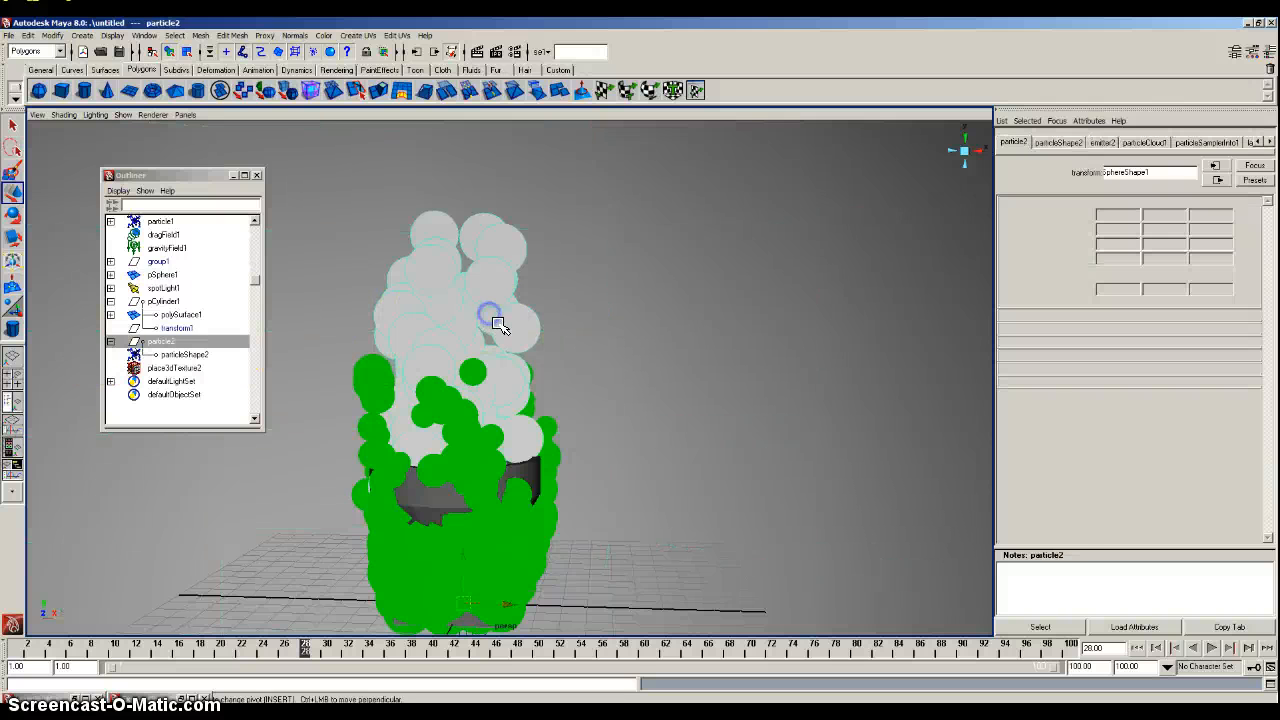
{"action": "left_click", "coordinate": [1058, 142]}
{"action": "left_click_drag", "start_coordinate": [1153, 392], "coordinate": [1157, 392]}
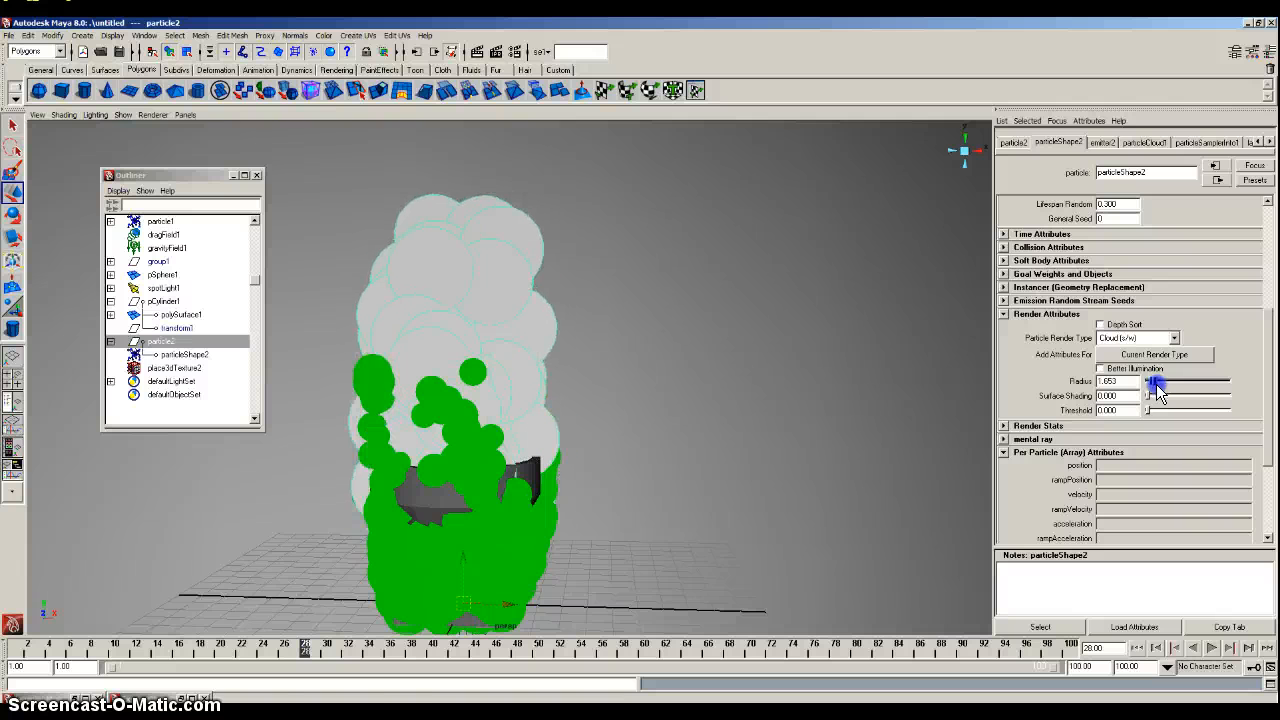
{"action": "left_click", "coordinate": [475, 52]}
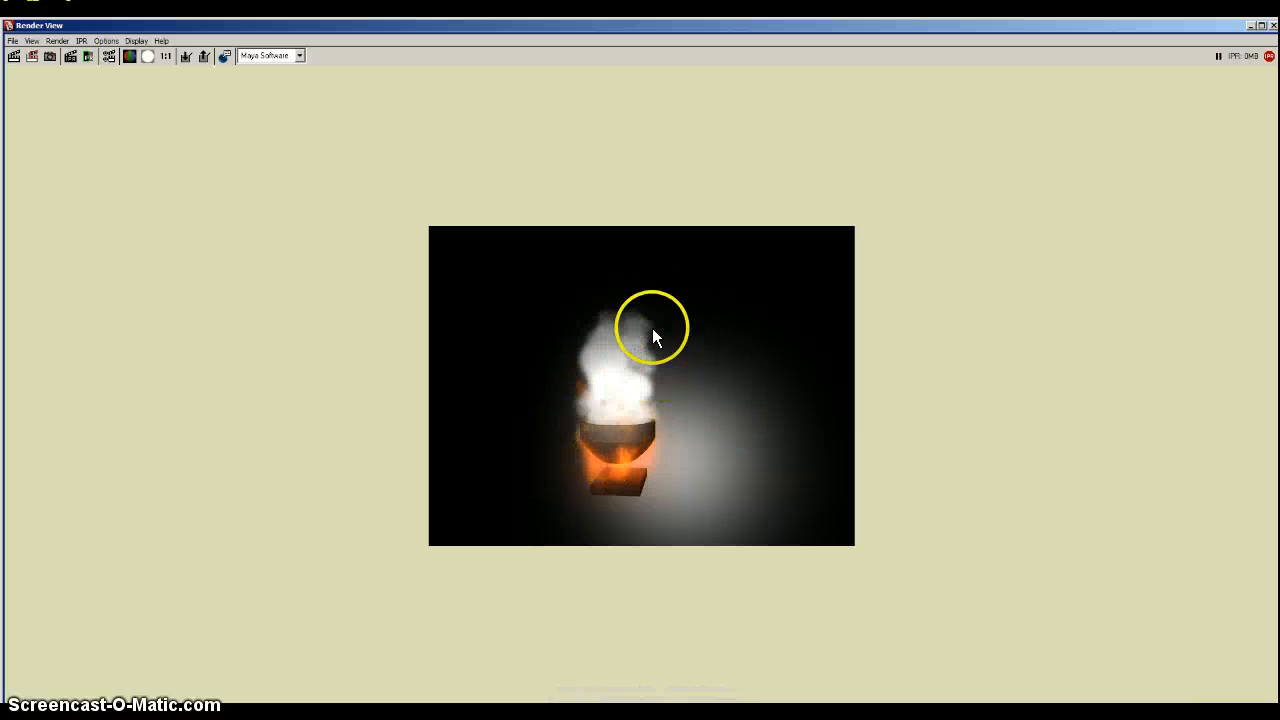
{"action": "left_click", "coordinate": [1274, 25]}
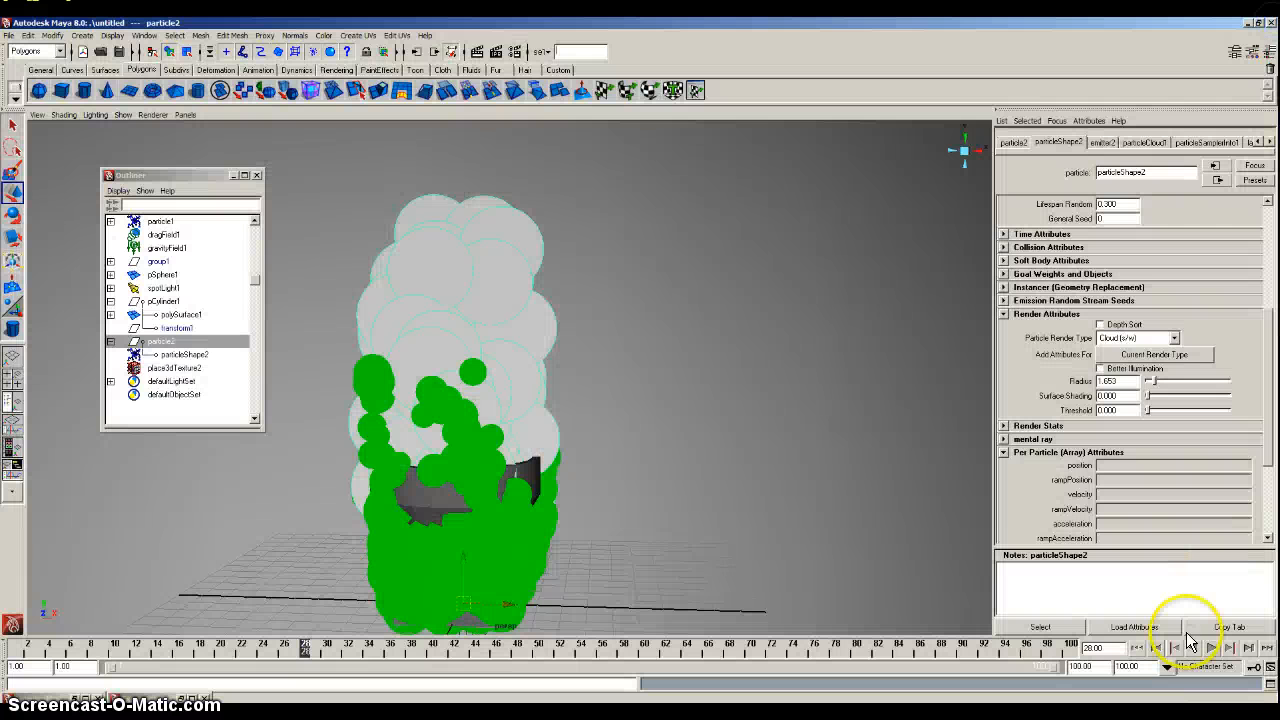
Play the simulation, stop it at frame 64, and render that frame to check the smoke and flames
{"action": "left_click", "coordinate": [1213, 648]}
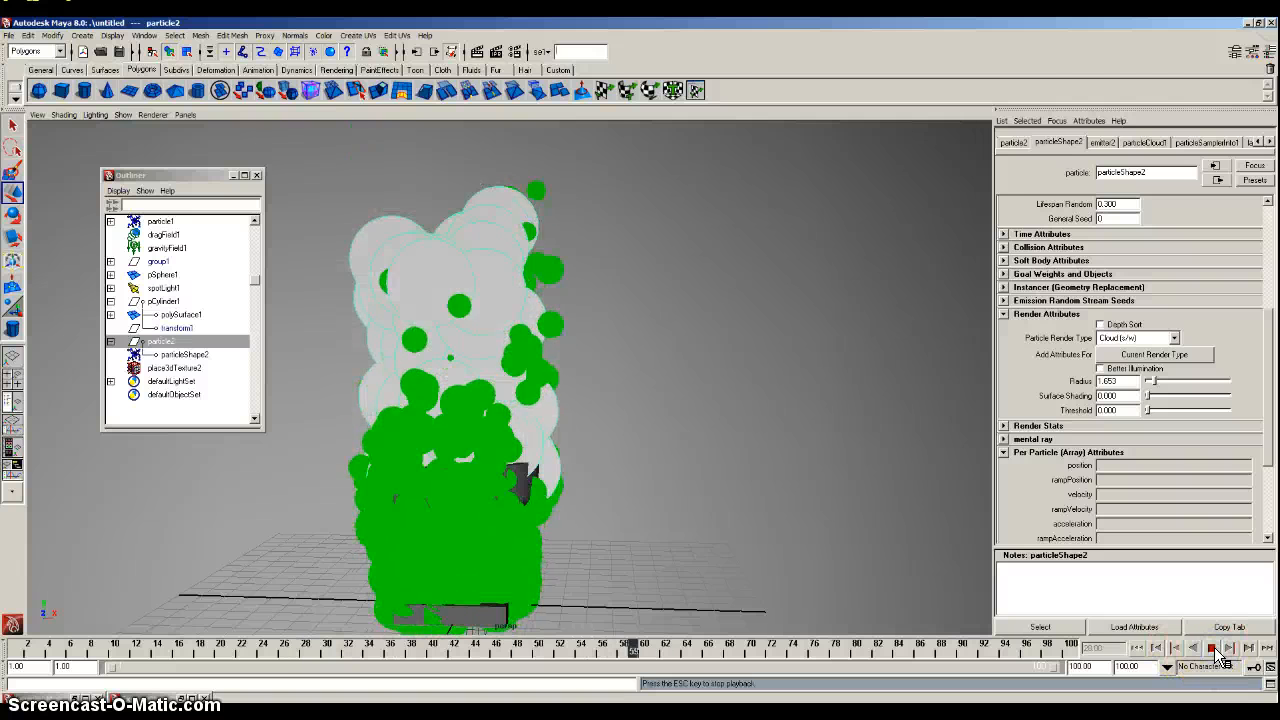
{"action": "left_click", "coordinate": [1215, 650]}
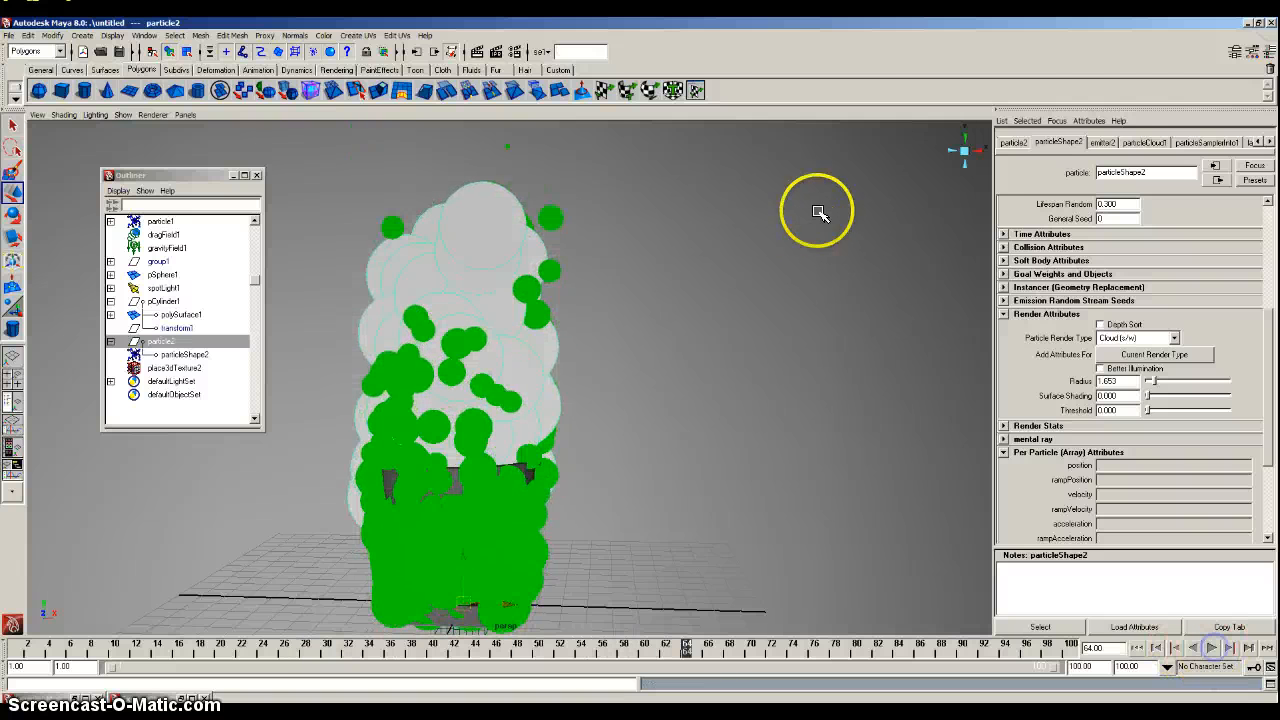
{"action": "left_click", "coordinate": [479, 51]}
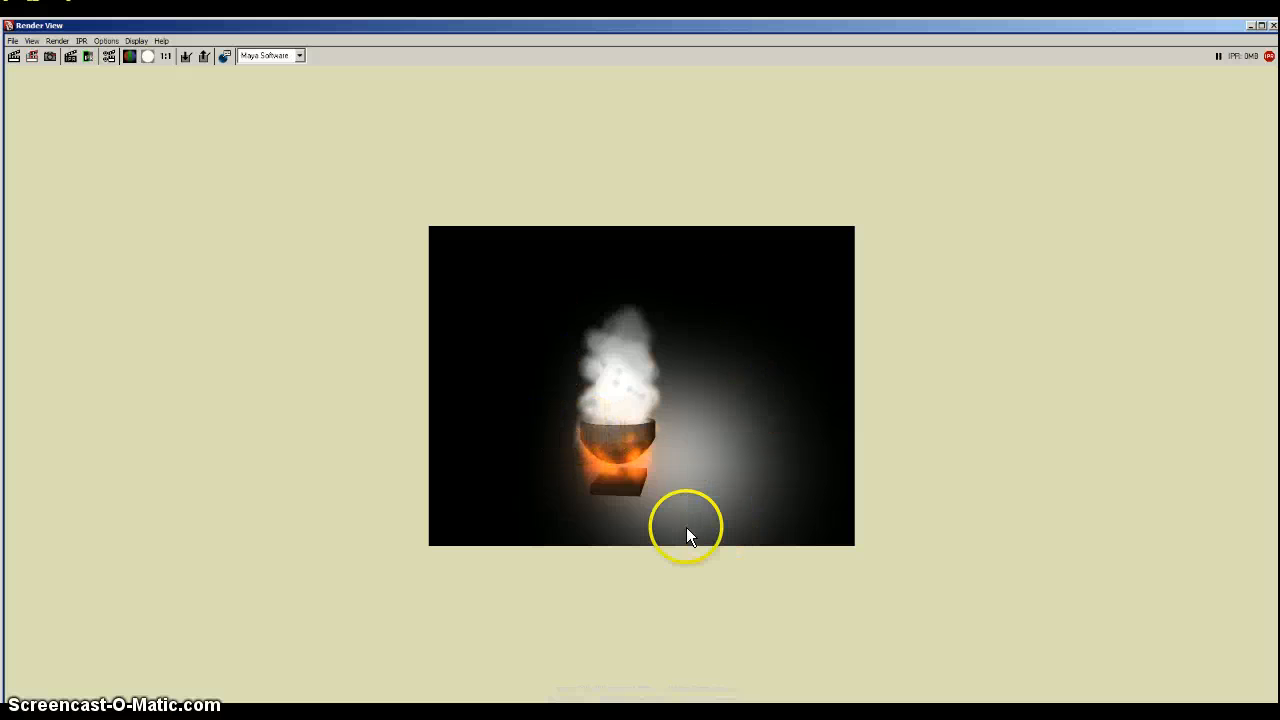
{"action": "left_click", "coordinate": [1273, 25]}
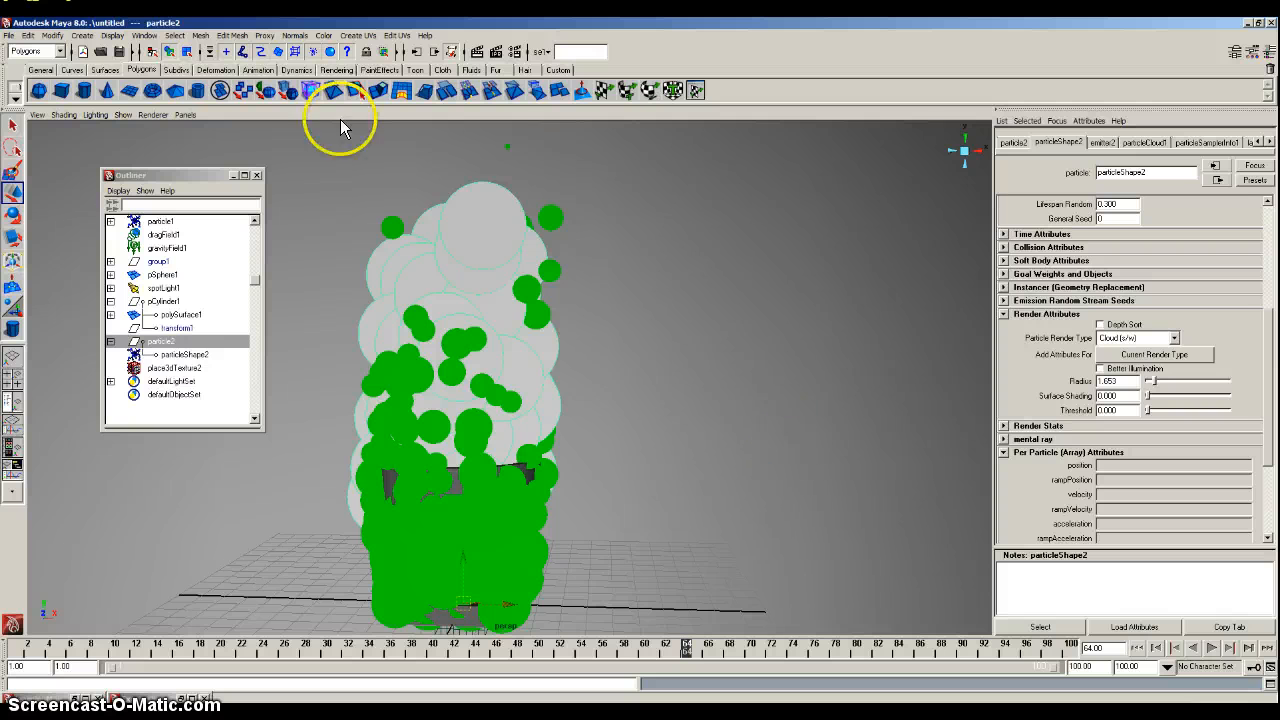
Create a polygon cylinder beside the bowl, about 0.52 in radius and 13.2 high, with 25 height and 25 cap subdivisions
{"action": "left_click_drag", "start_coordinate": [814, 400], "coordinate": [685, 192], "text": "alt"}
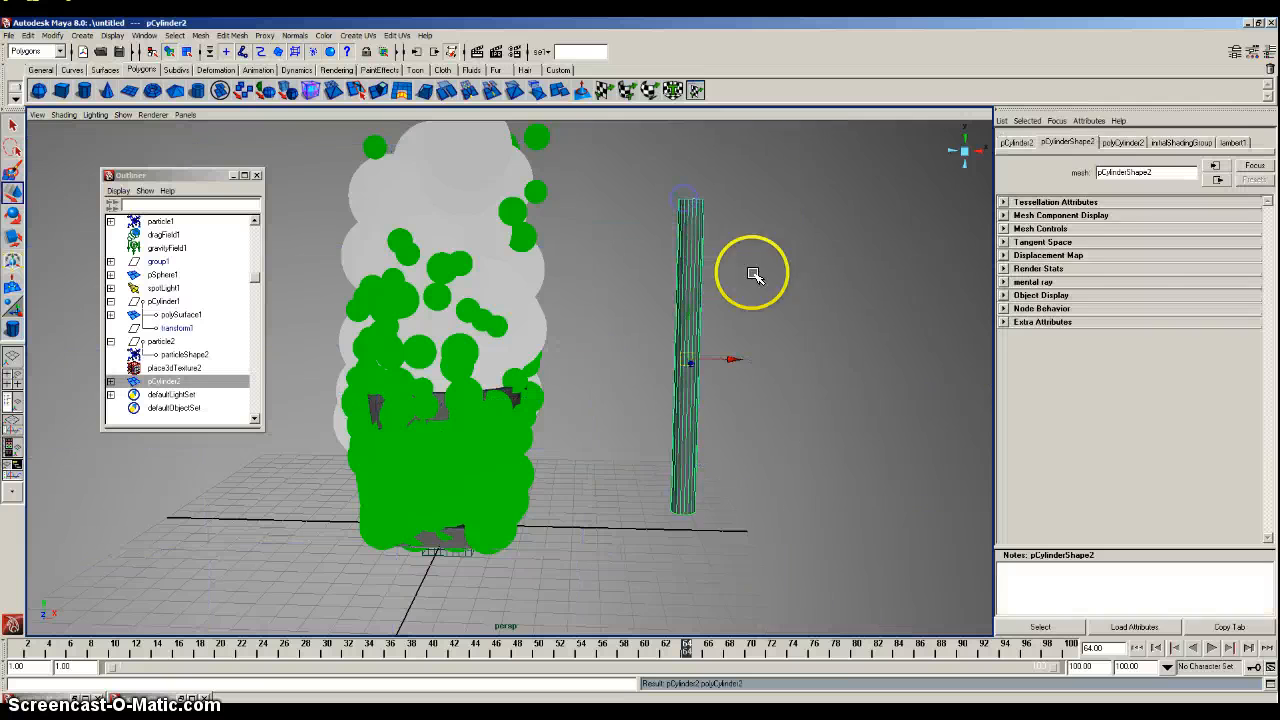
{"action": "left_click", "coordinate": [1268, 52]}
{"action": "left_click", "coordinate": [1203, 300]}
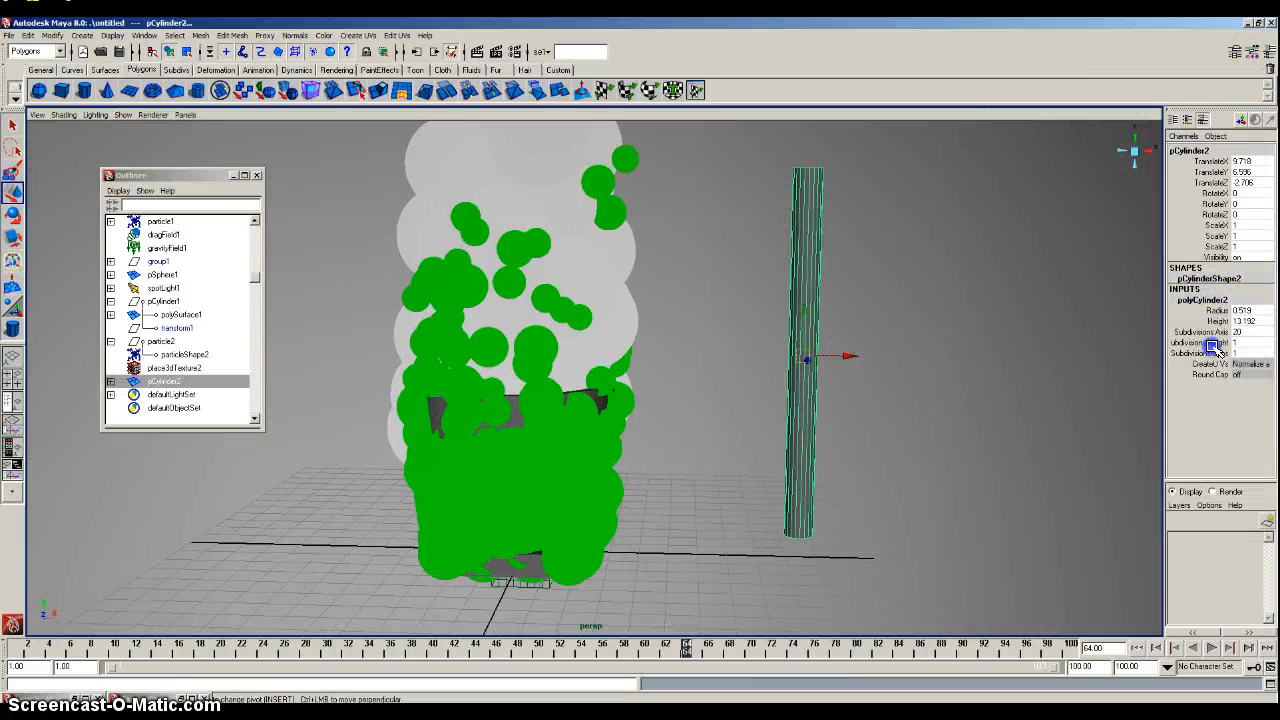
{"action": "left_click", "coordinate": [1213, 346]}
{"action": "middle_click_drag", "start_coordinate": [786, 400], "coordinate": [945, 414]}
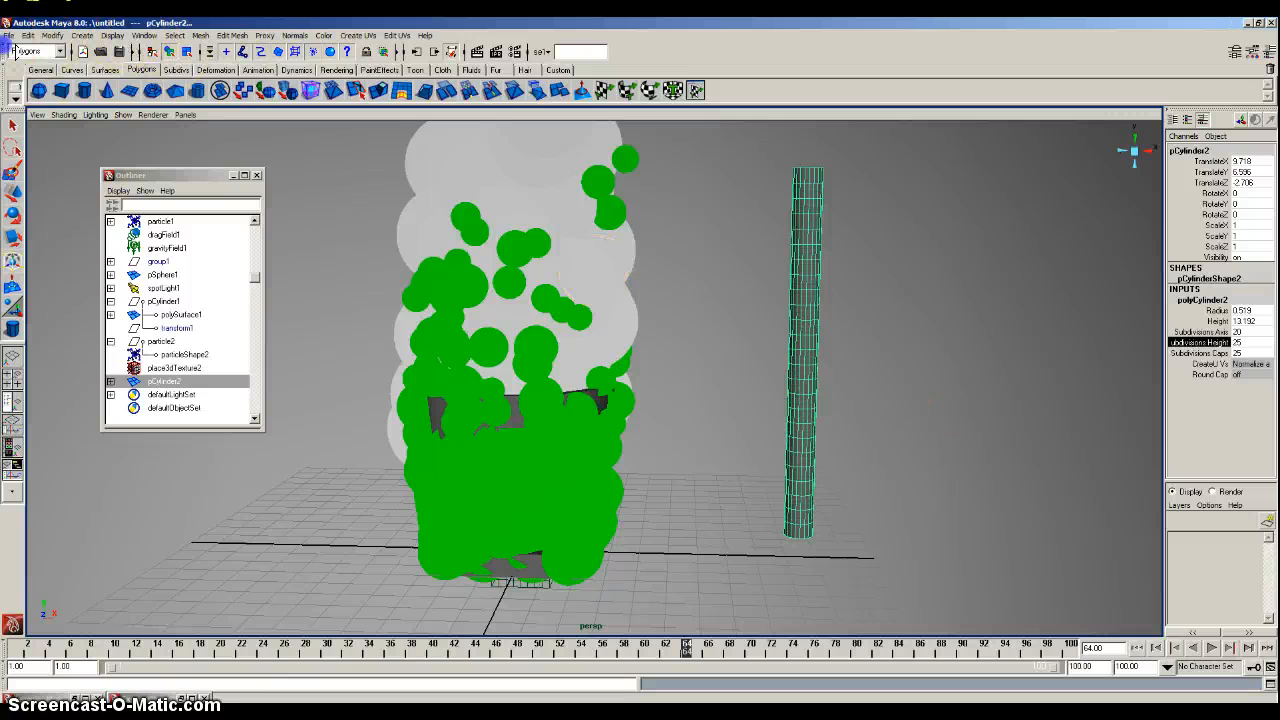
{"action": "left_click", "coordinate": [8, 47]}
{"action": "left_click", "coordinate": [14, 54]}
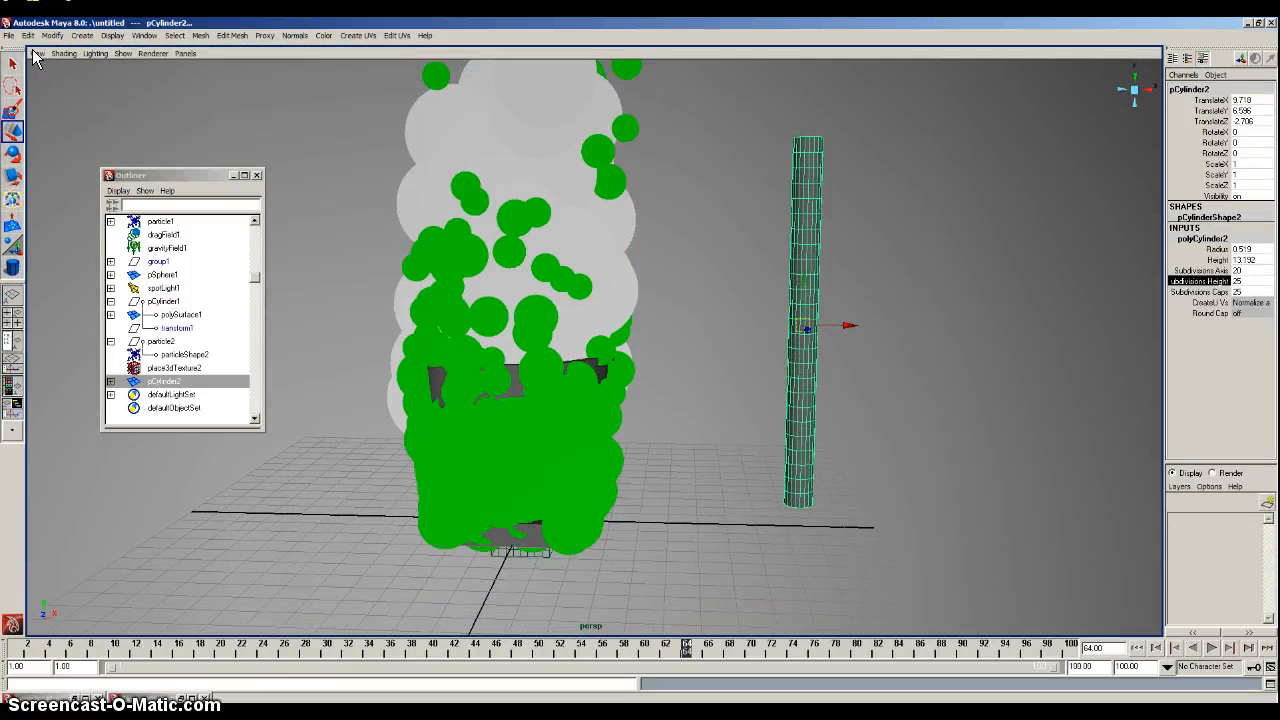
{"action": "left_click", "coordinate": [10, 47]}
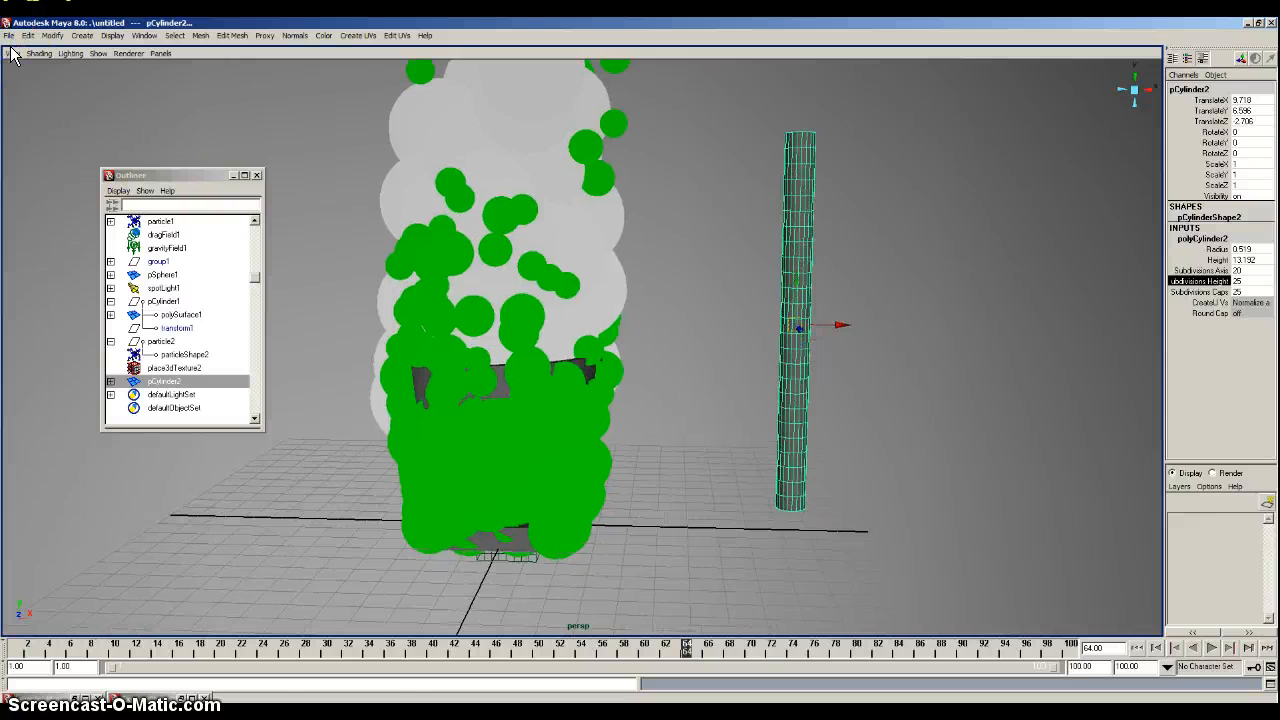
{"action": "left_click", "coordinate": [112, 36]}
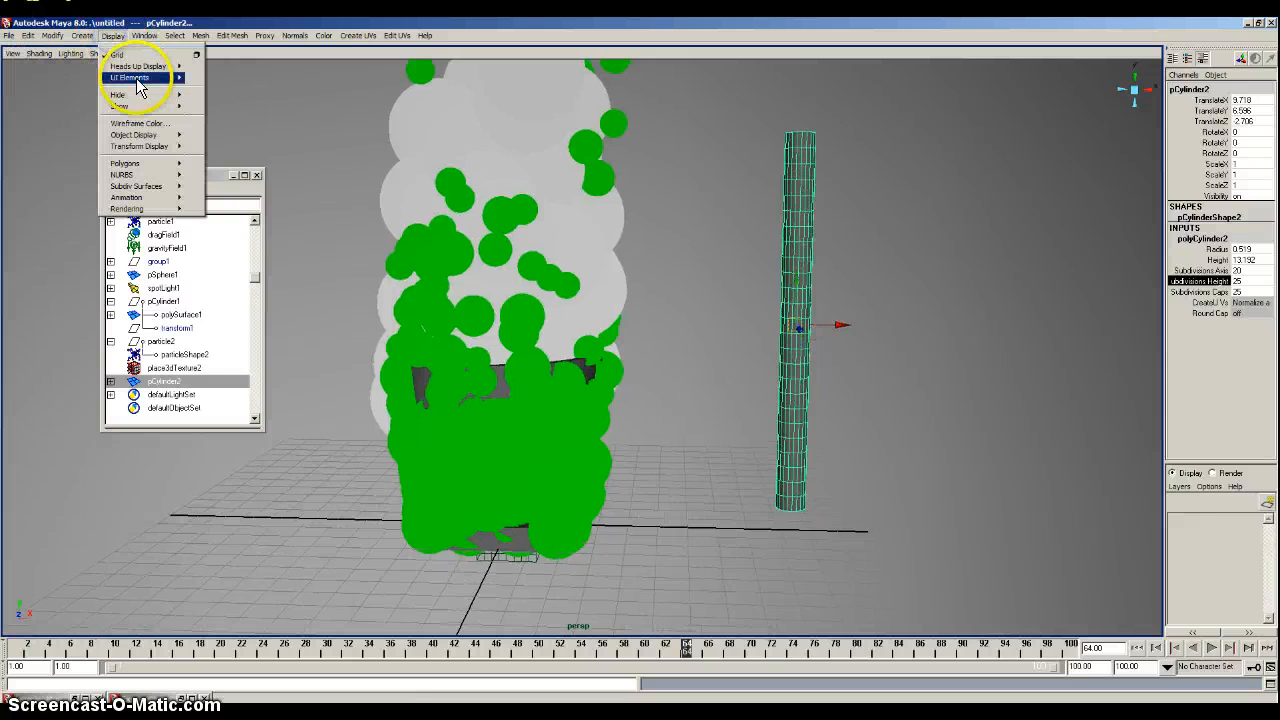
{"action": "left_click", "coordinate": [214, 226]}
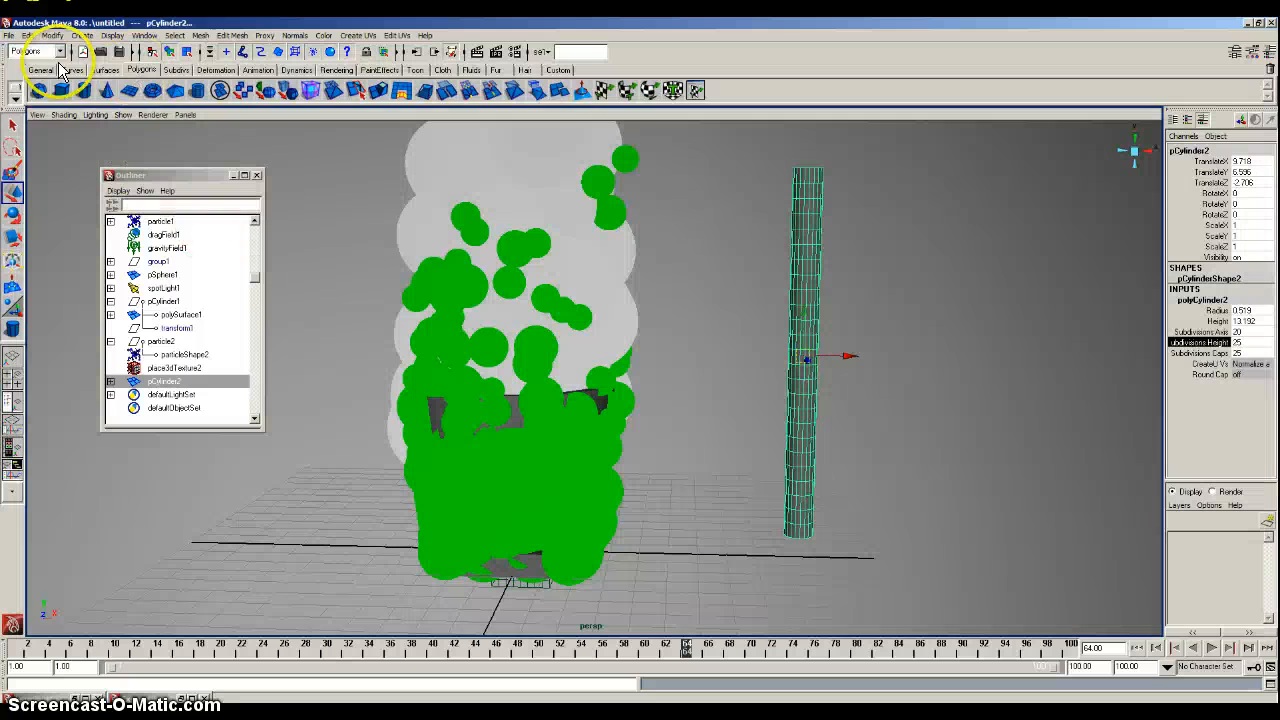
Add a nonlinear Bend deformer to the tall cylinder and set its Curvature to 1.7
{"action": "left_click", "coordinate": [30, 52]}
{"action": "left_click", "coordinate": [24, 62]}
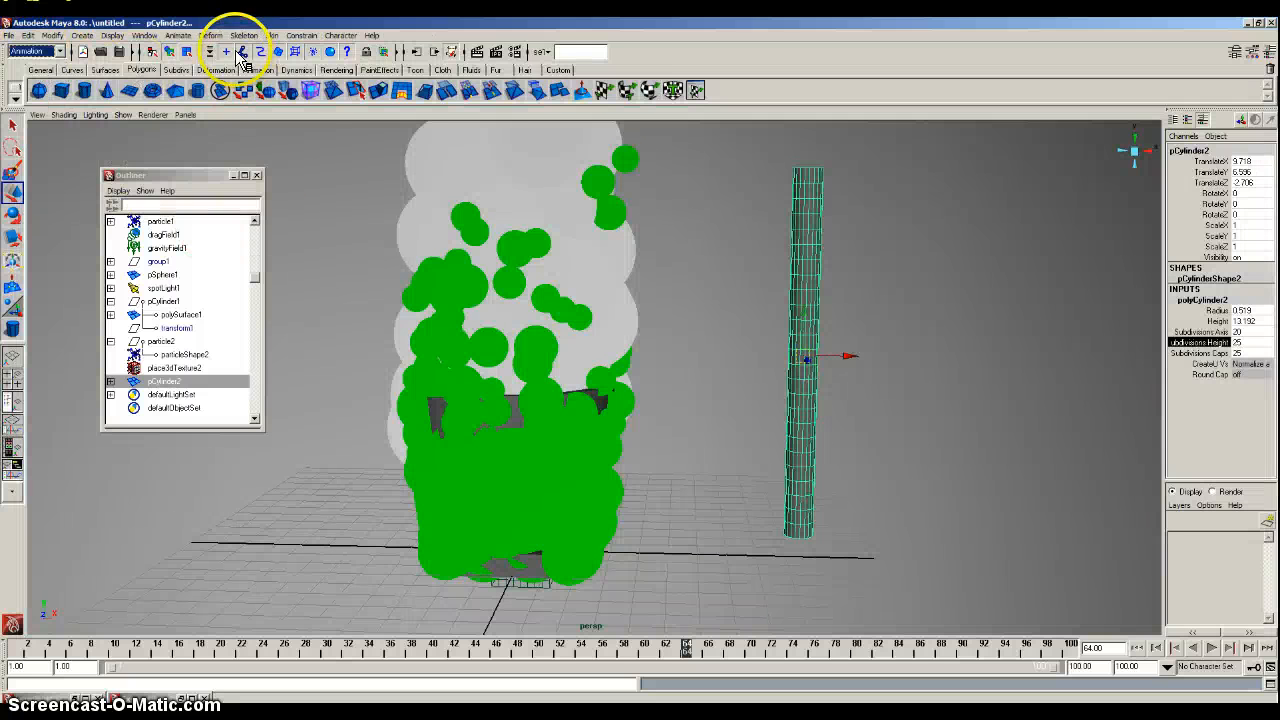
{"action": "left_click", "coordinate": [211, 36]}
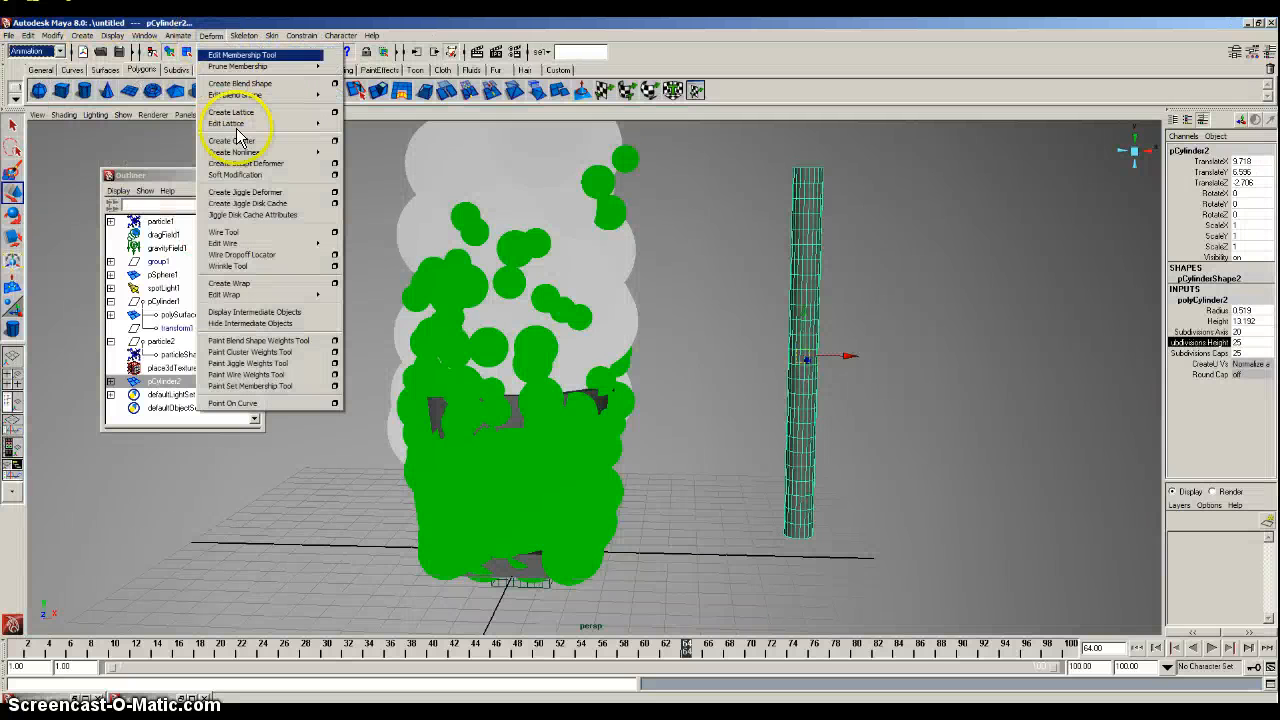
{"action": "mouse_move", "coordinate": [290, 152]}
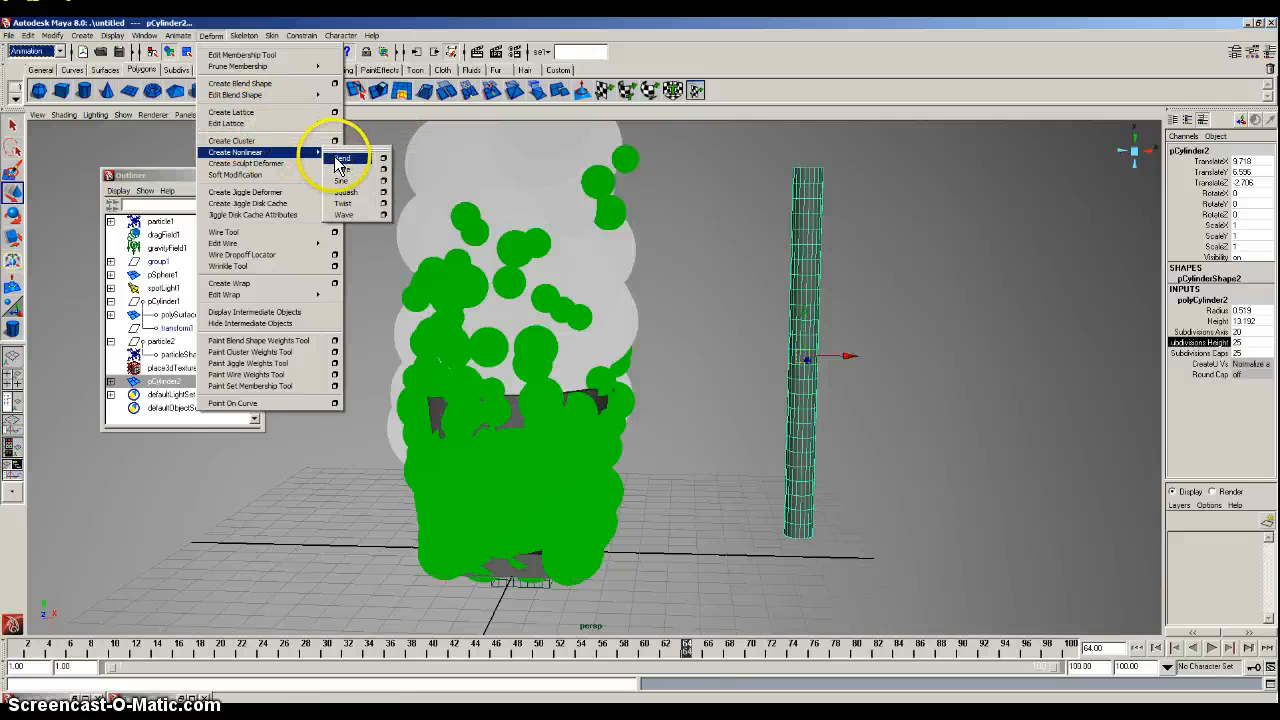
{"action": "left_click", "coordinate": [338, 152]}
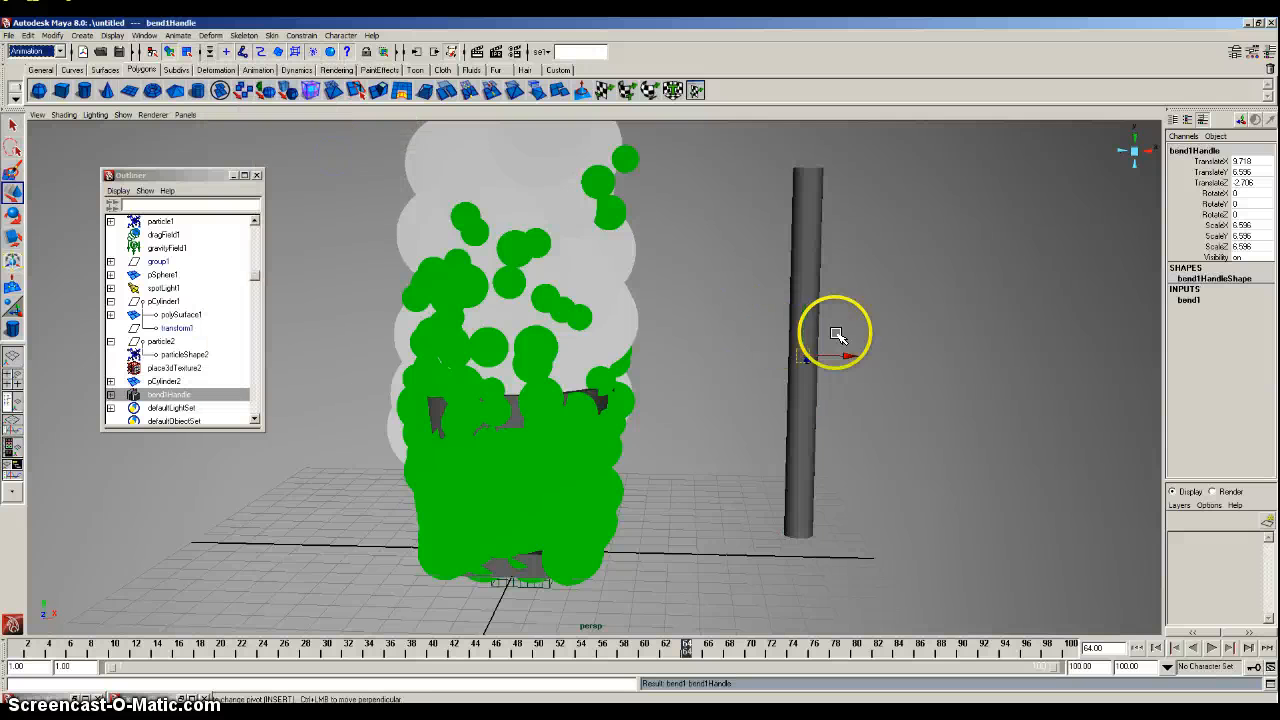
{"action": "left_click", "coordinate": [1188, 300]}
{"action": "left_click", "coordinate": [1212, 321]}
{"action": "middle_click_drag", "start_coordinate": [1025, 329], "coordinate": [1035, 334]}
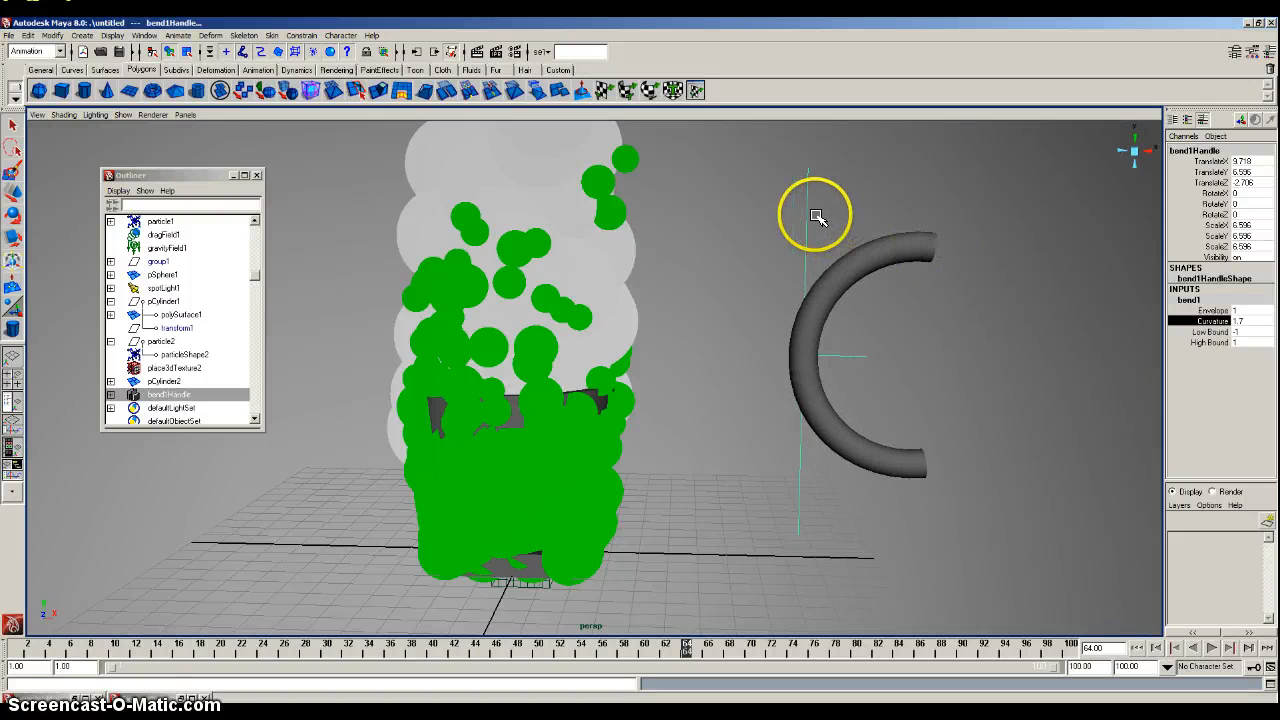
Parent the bend deformer's handle to the bent cylinder
{"action": "key", "text": "w"}
{"action": "left_click", "coordinate": [886, 237]}
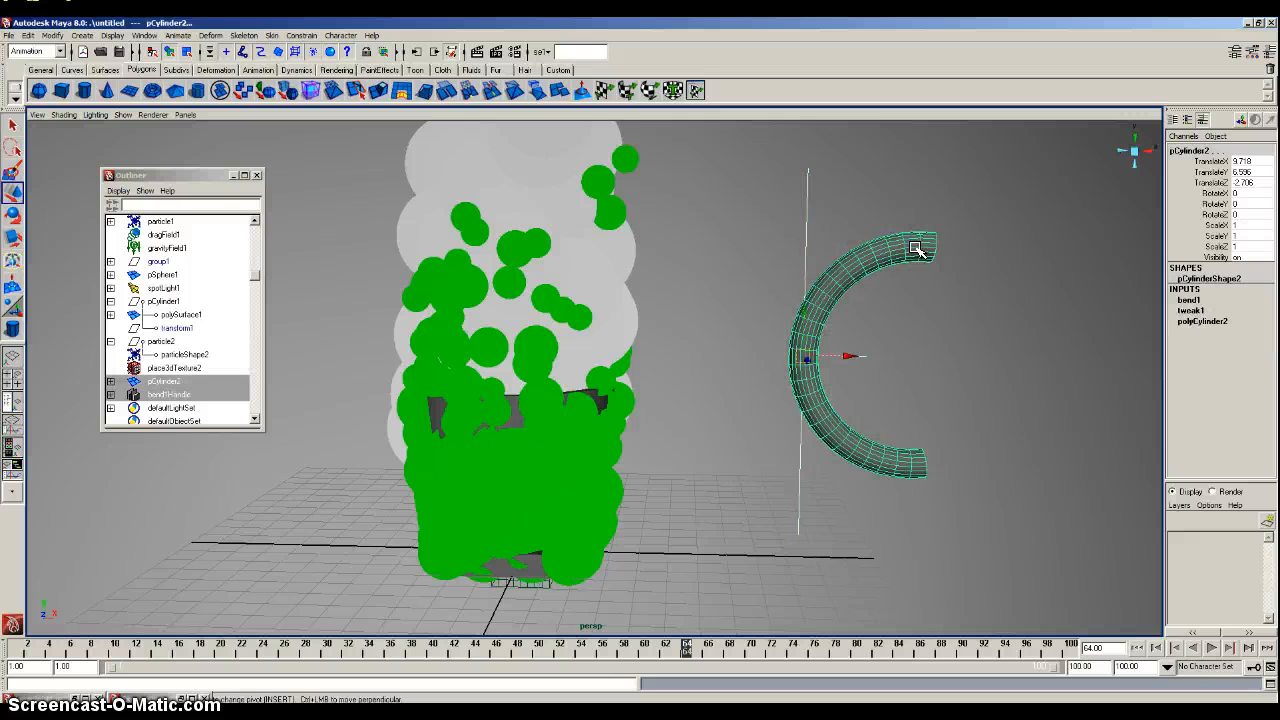
{"action": "key", "text": "p"}
Move the bent cylinder to about 9.31 in X and rotate it about -92.8 degrees around Z to form an upright arch
{"action": "left_click", "coordinate": [916, 249]}
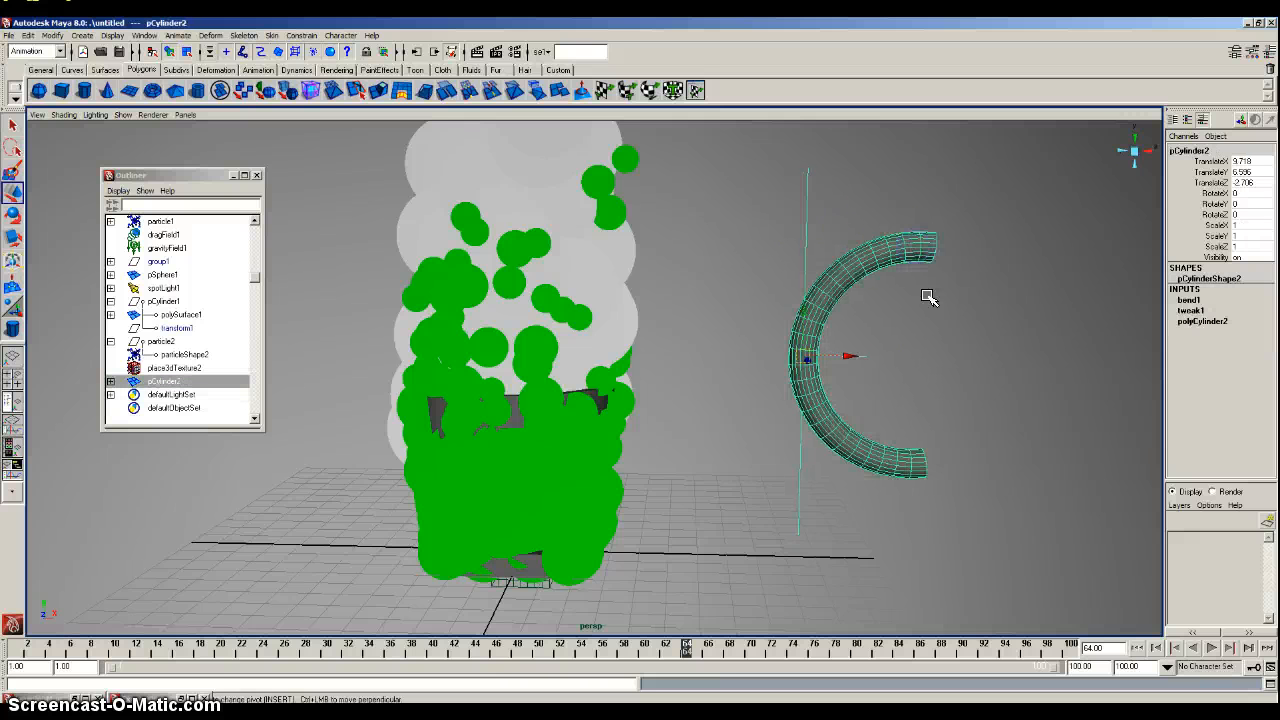
{"action": "mouse_move", "coordinate": [851, 354]}
{"action": "left_mouse_down"}
{"action": "mouse_move", "coordinate": [729, 346]}
{"action": "mouse_move", "coordinate": [842, 343]}
{"action": "left_mouse_up"}
{"action": "left_click", "coordinate": [12, 214]}
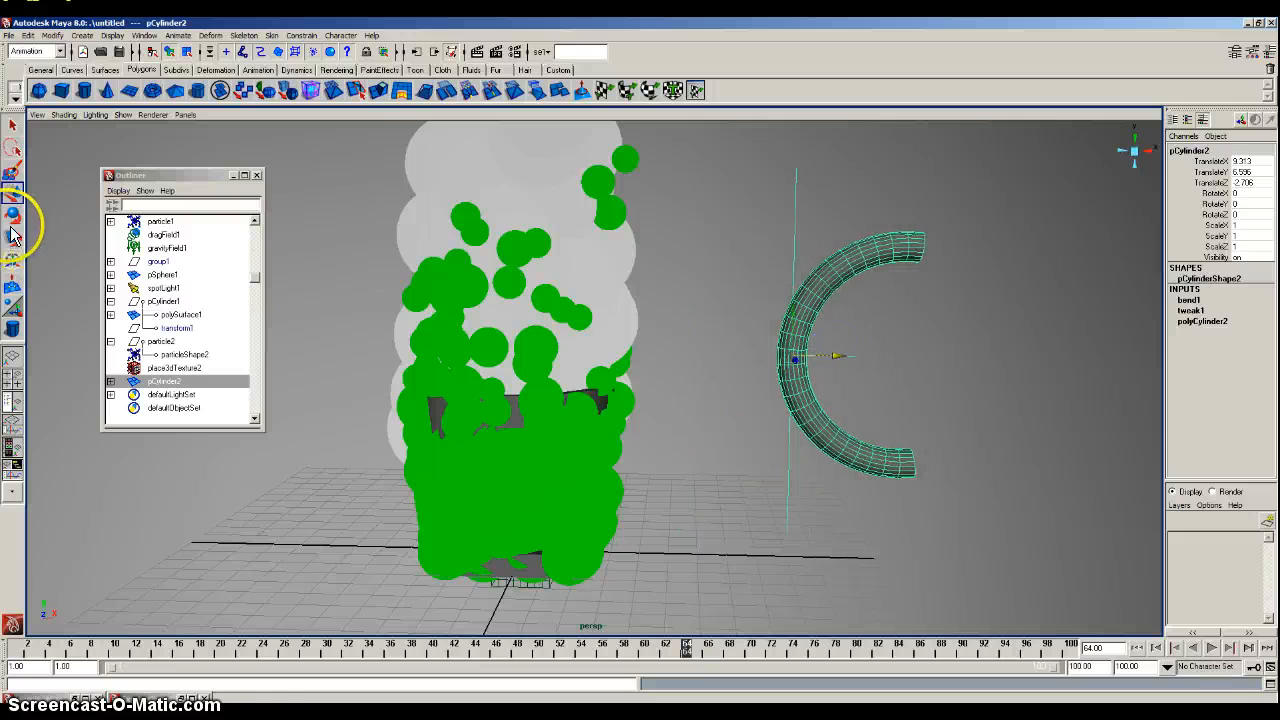
{"action": "left_click_drag", "start_coordinate": [757, 300], "coordinate": [856, 328]}
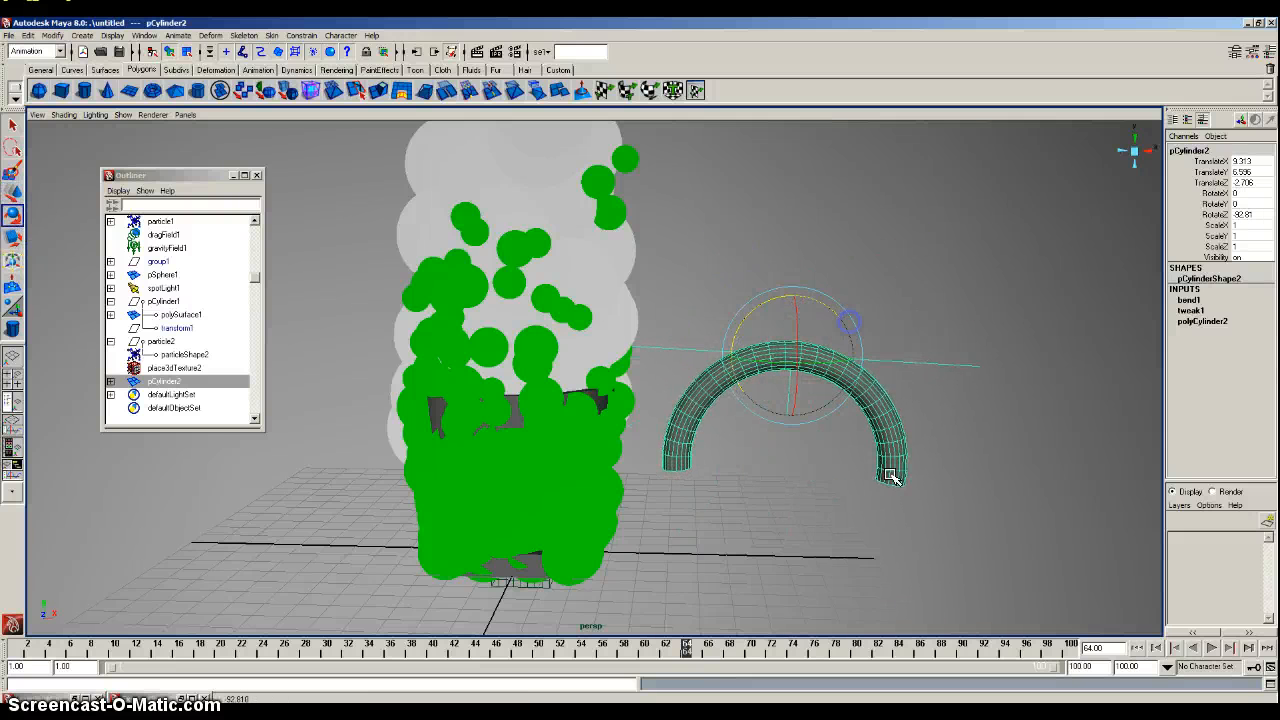
Set the Radius of the arched cylinder to 0.119
{"action": "left_click", "coordinate": [1222, 322]}
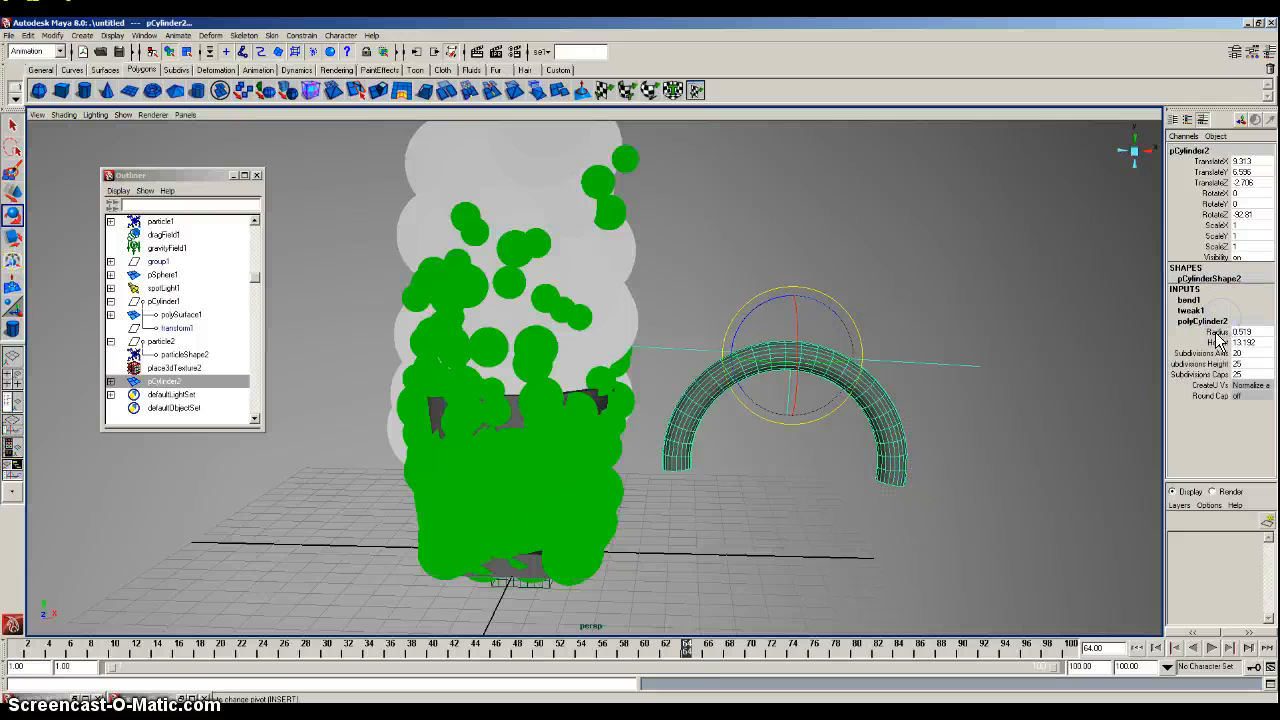
{"action": "left_click", "coordinate": [1216, 331]}
{"action": "middle_click_drag", "start_coordinate": [1074, 354], "coordinate": [1071, 353]}
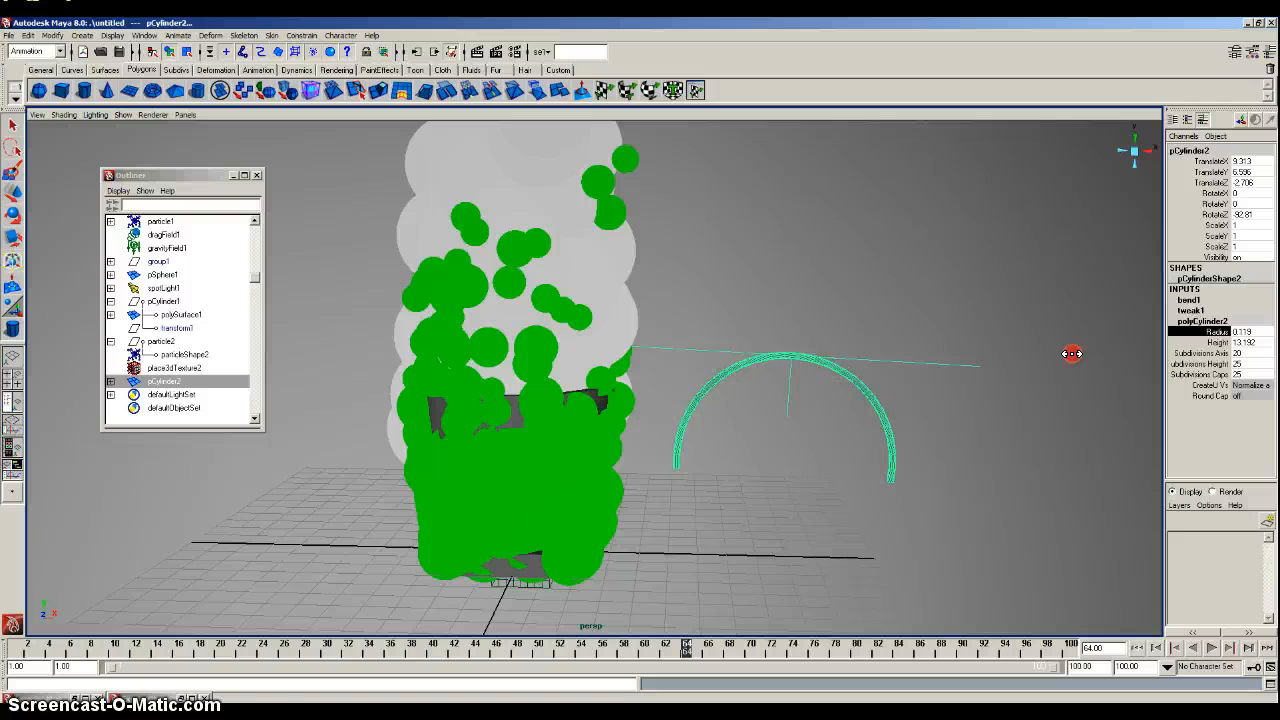
{"action": "left_click", "coordinate": [1043, 443]}
{"action": "scroll", "coordinate": [954, 383], "scroll_direction": "up", "scroll_amount": 2}
{"action": "left_click", "coordinate": [938, 388]}
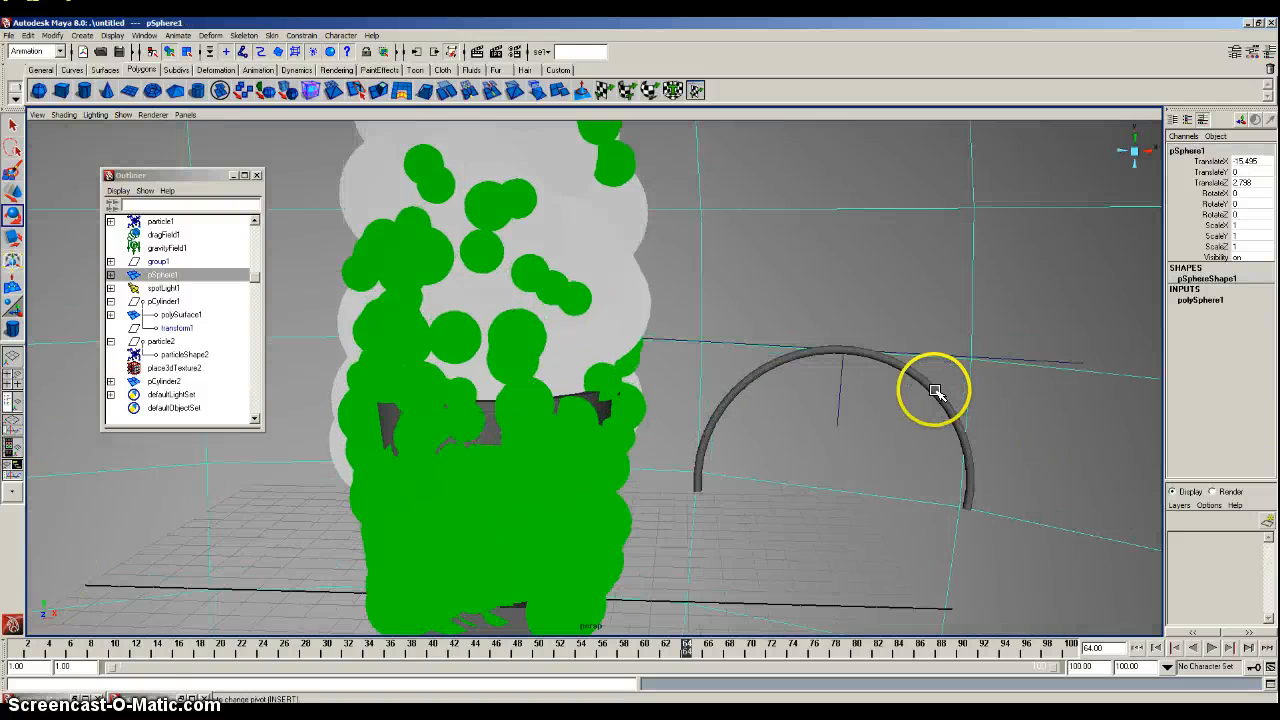
{"action": "left_click", "coordinate": [1198, 301]}
{"action": "left_click", "coordinate": [1205, 310]}
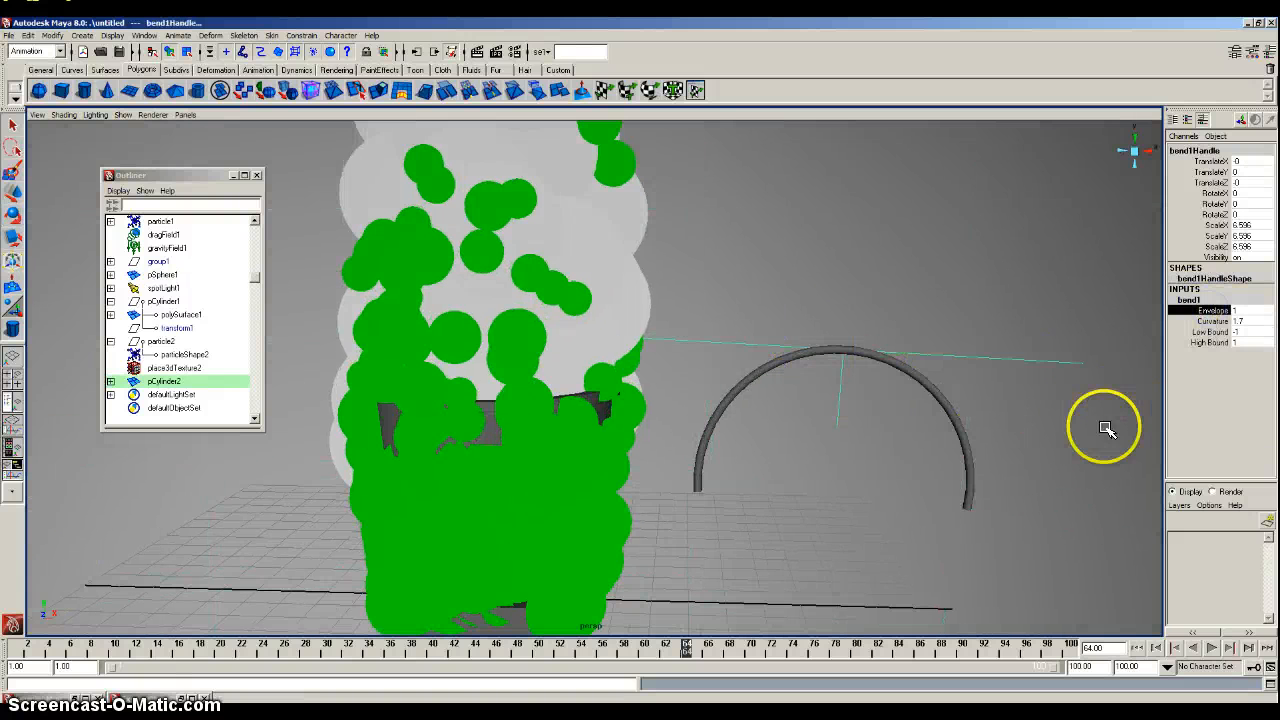
{"action": "key", "text": "e"}
{"action": "left_click", "coordinate": [969, 512]}
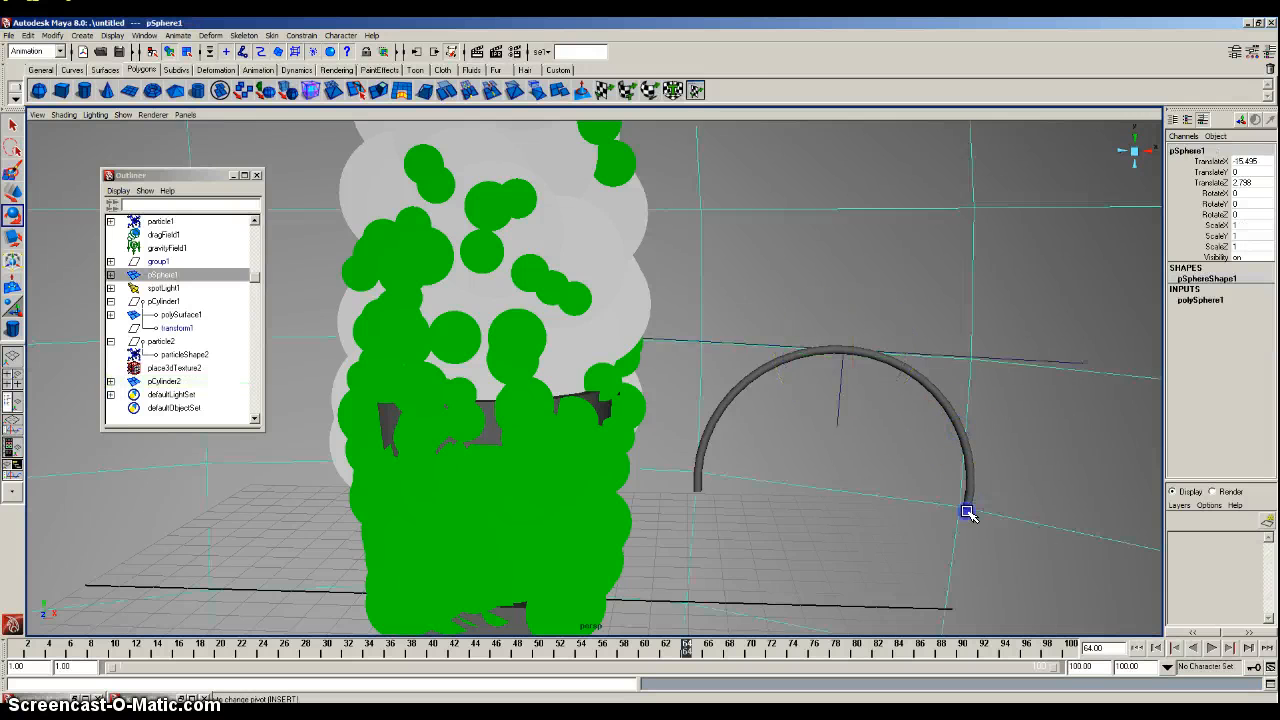
Set the axis subdivisions of the thin arched cylinder to 21
{"action": "left_click", "coordinate": [968, 498]}
{"action": "left_click", "coordinate": [1193, 321]}
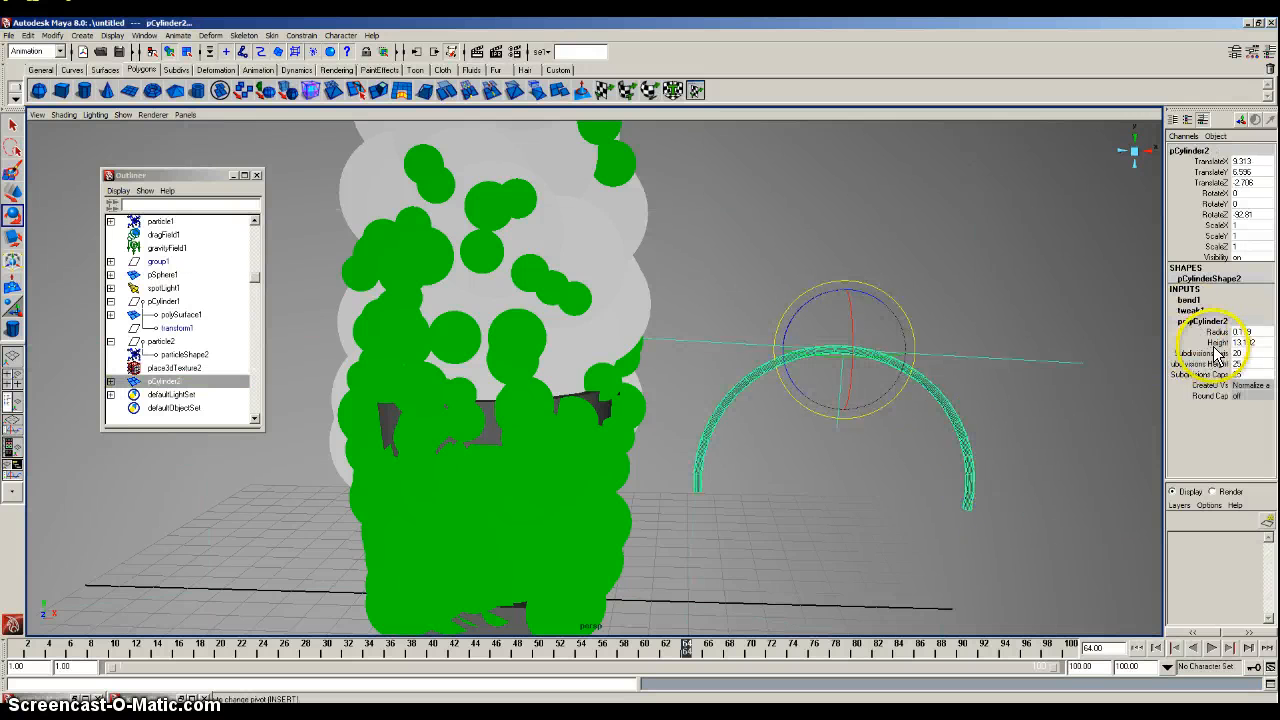
{"action": "left_click", "coordinate": [1215, 331]}
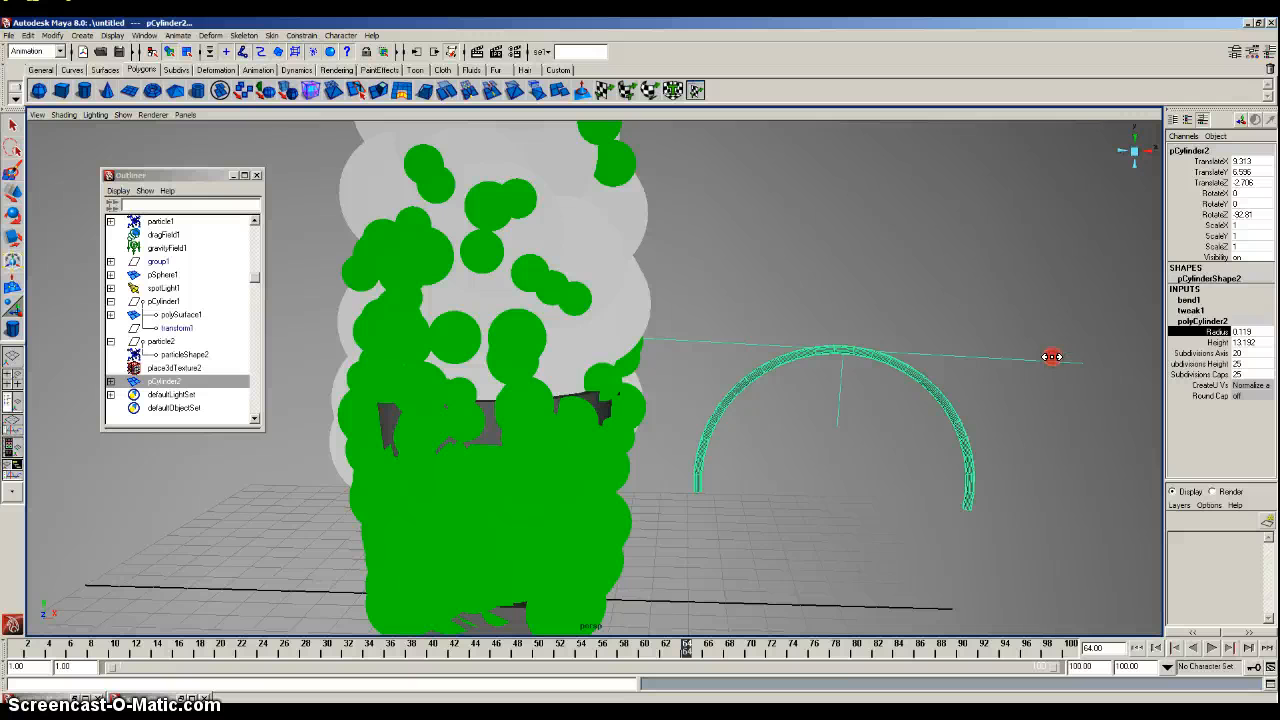
{"action": "left_click", "coordinate": [1208, 353]}
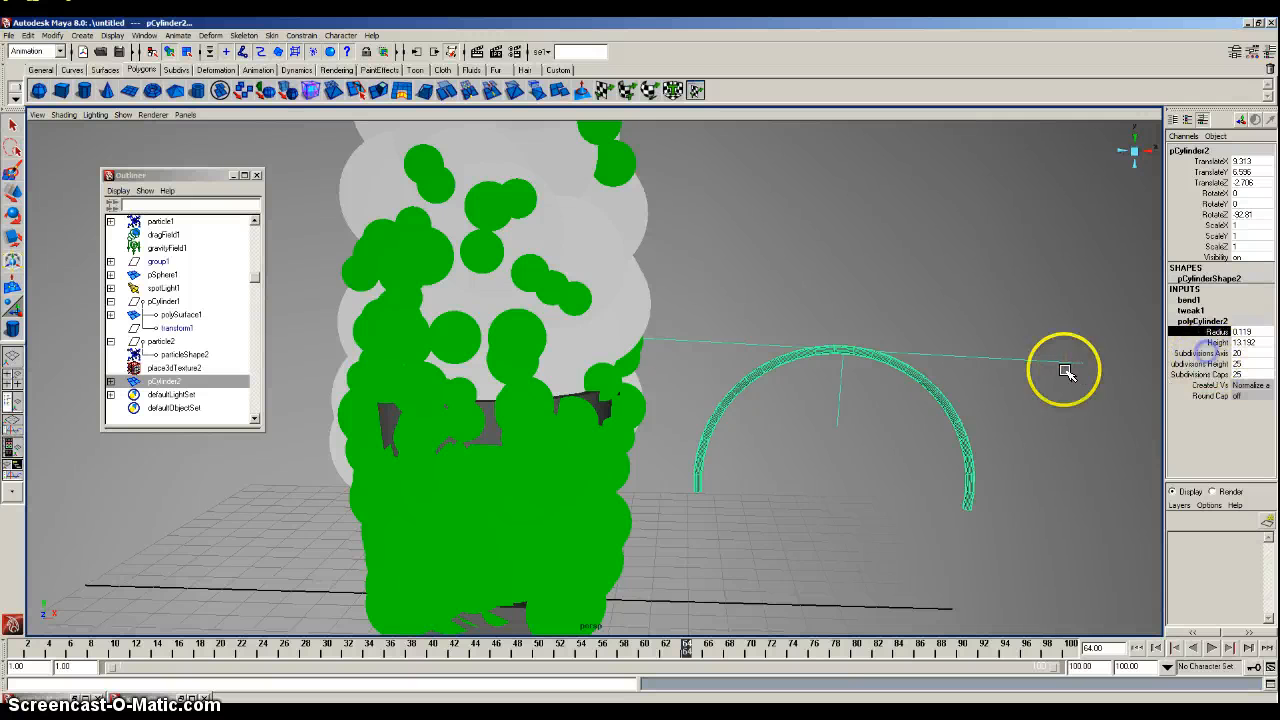
{"action": "middle_click_drag", "start_coordinate": [1063, 371], "coordinate": [1068, 372]}
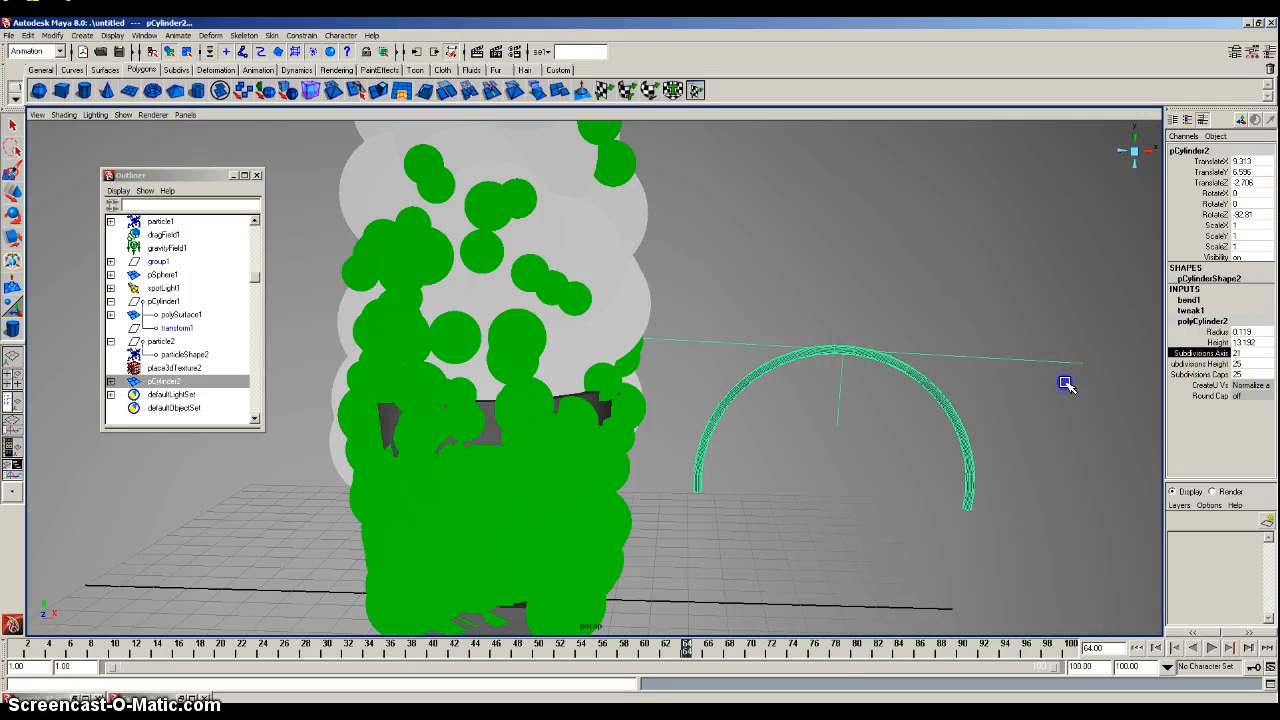
{"action": "left_click", "coordinate": [968, 413]}
{"action": "left_click_drag", "start_coordinate": [846, 409], "coordinate": [850, 412], "text": "alt"}
{"action": "left_click_drag", "start_coordinate": [797, 481], "coordinate": [572, 393], "text": "alt"}
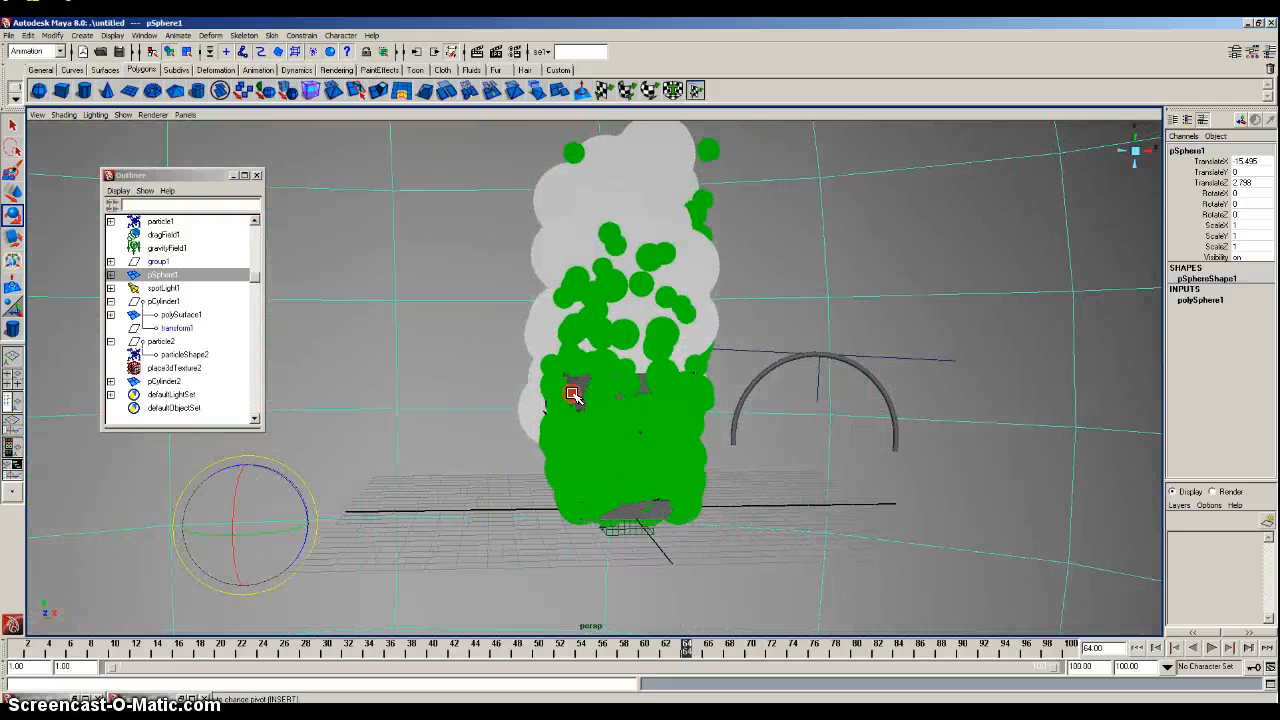